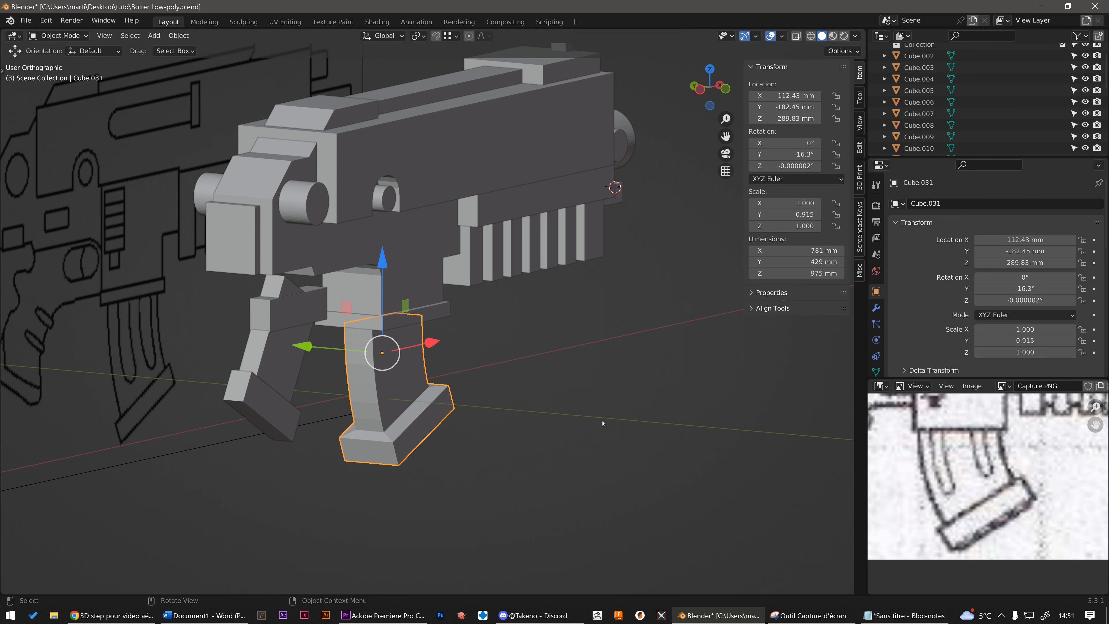
# Widen the curved magazine below the gun body by scaling it about 1.77 times along the global Y axis
pyautogui.moveTo(446, 377); pyautogui.dragTo(396, 347, button='middle')
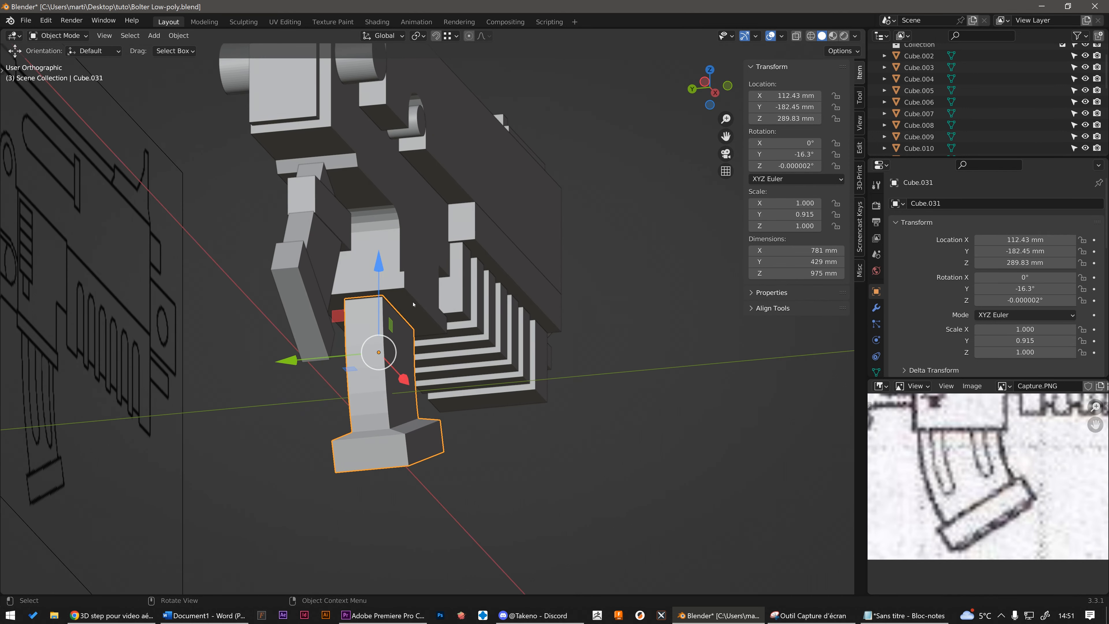
pyautogui.click(400, 307)
pyautogui.moveTo(393, 309); pyautogui.dragTo(441, 314, button='middle')
pyautogui.click(382, 330)
pyautogui.press('s')
pyautogui.press('y')
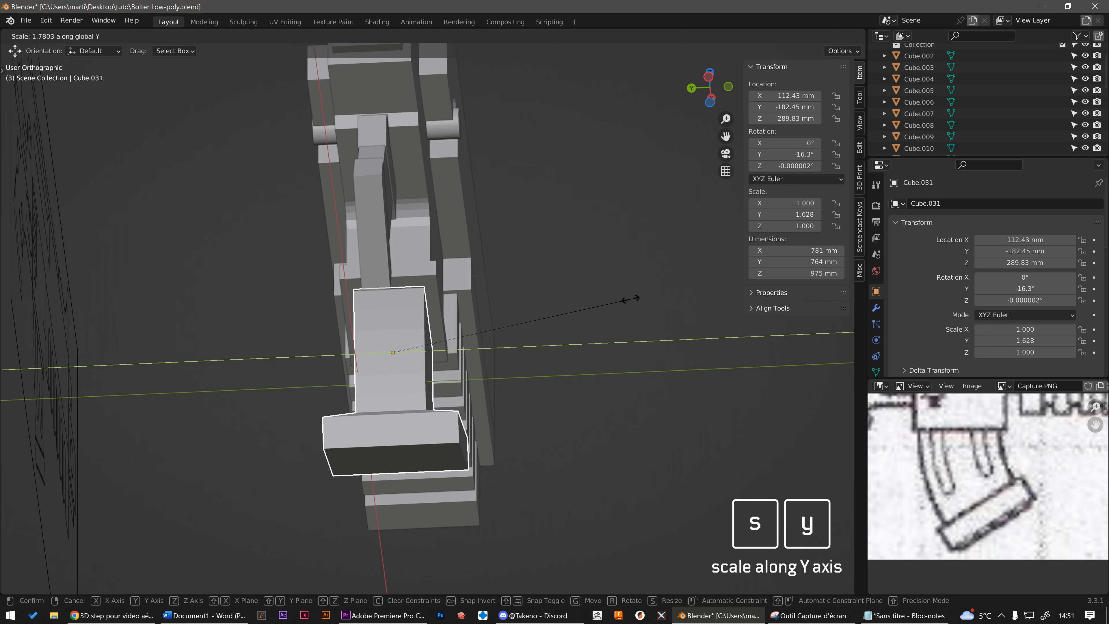
pyautogui.click(629, 300)
# Narrow the magazine's flared base by scaling its two outer side faces inward along Y until the magazine is about 525 mm wide
pyautogui.moveTo(631, 302); pyautogui.dragTo(357, 374, button='middle')
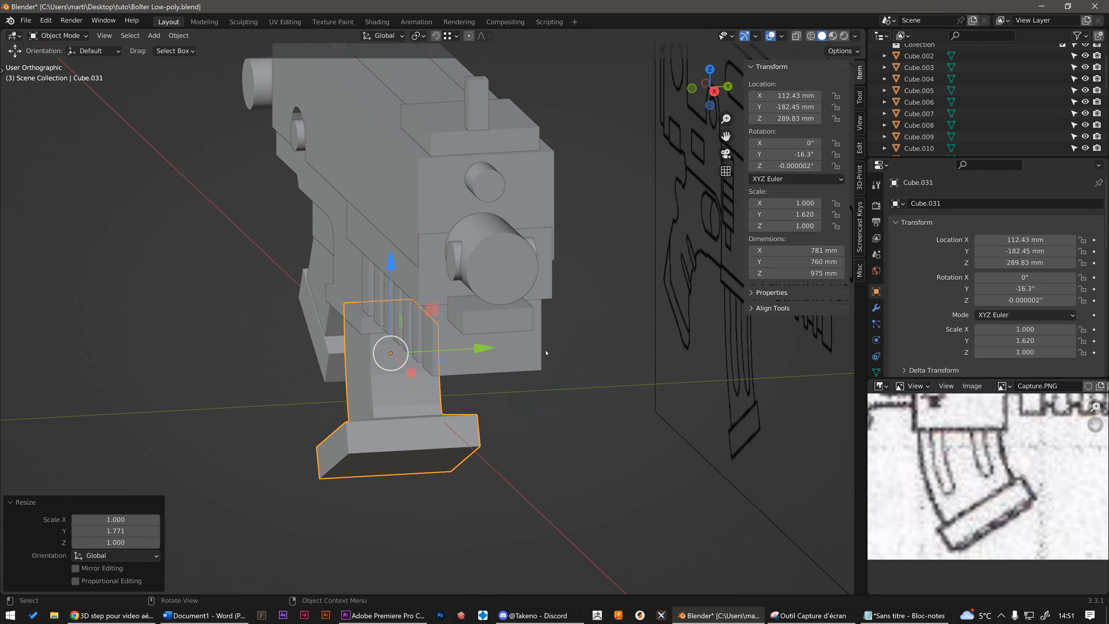
pyautogui.moveTo(296, 350); pyautogui.dragTo(470, 407, button='middle')
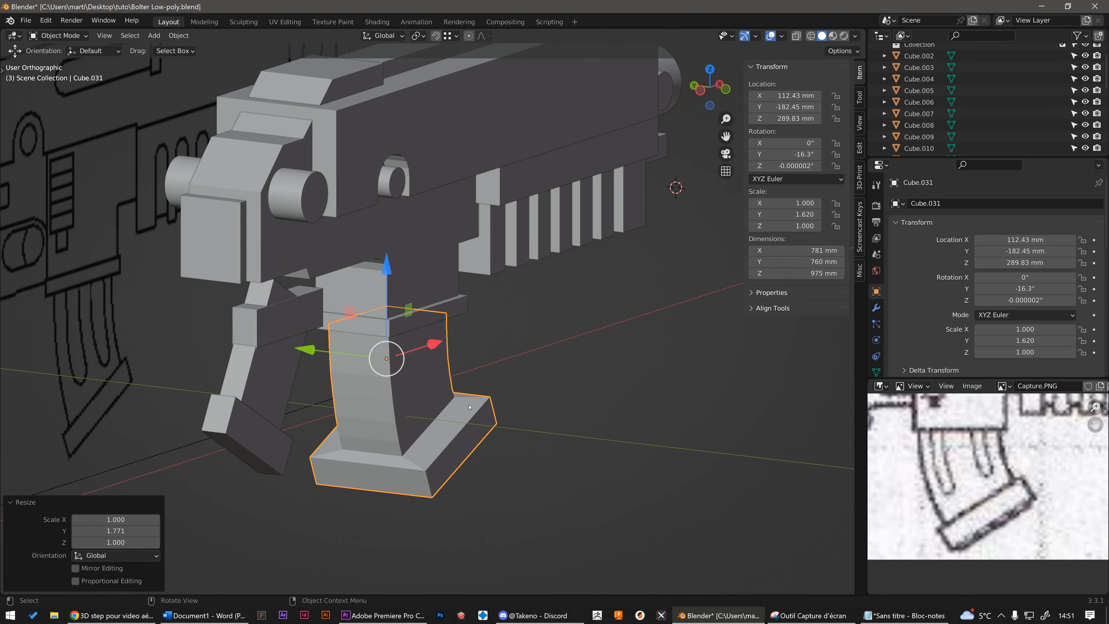
pyautogui.moveTo(391, 471); pyautogui.dragTo(348, 408, button='middle')
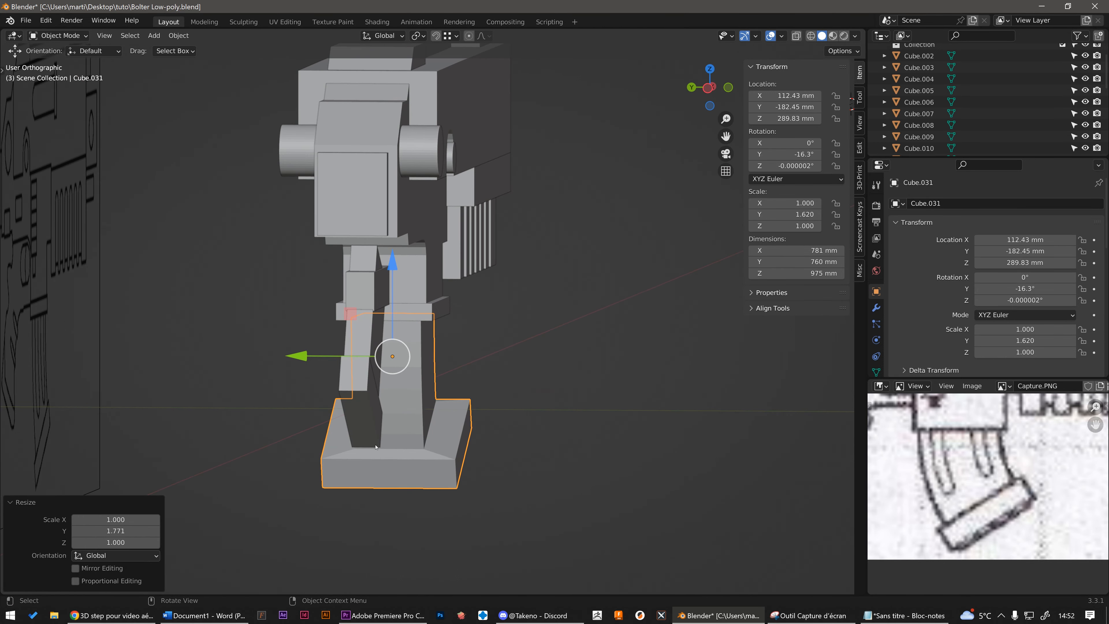
pyautogui.moveTo(464, 435); pyautogui.dragTo(451, 428, button='middle')
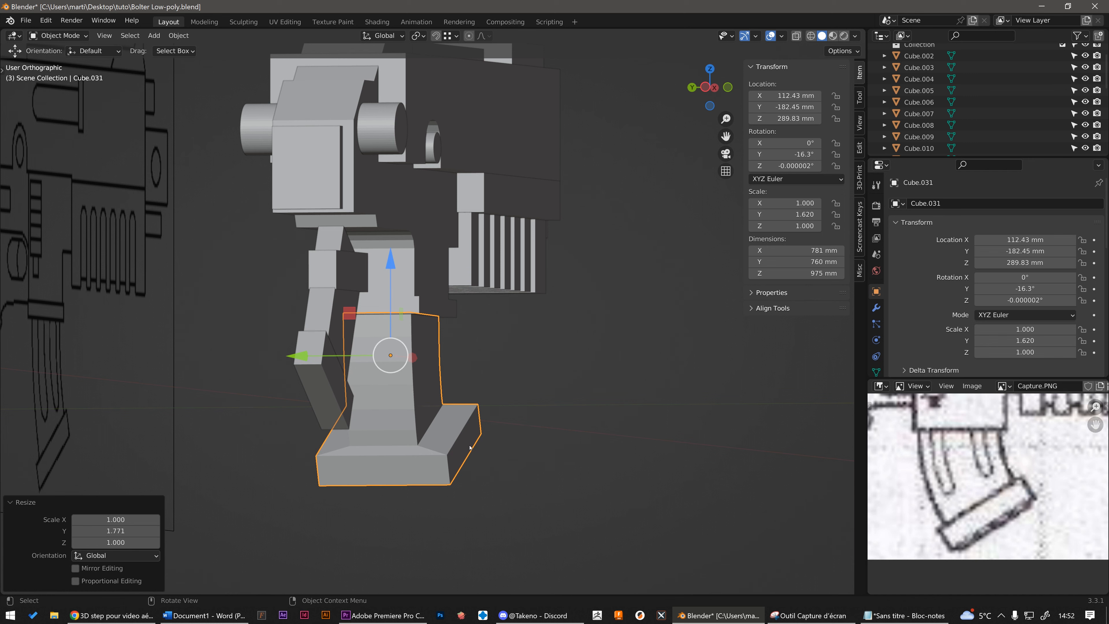
pyautogui.press('Tab')
pyautogui.moveTo(465, 440); pyautogui.dragTo(551, 383, button='middle')
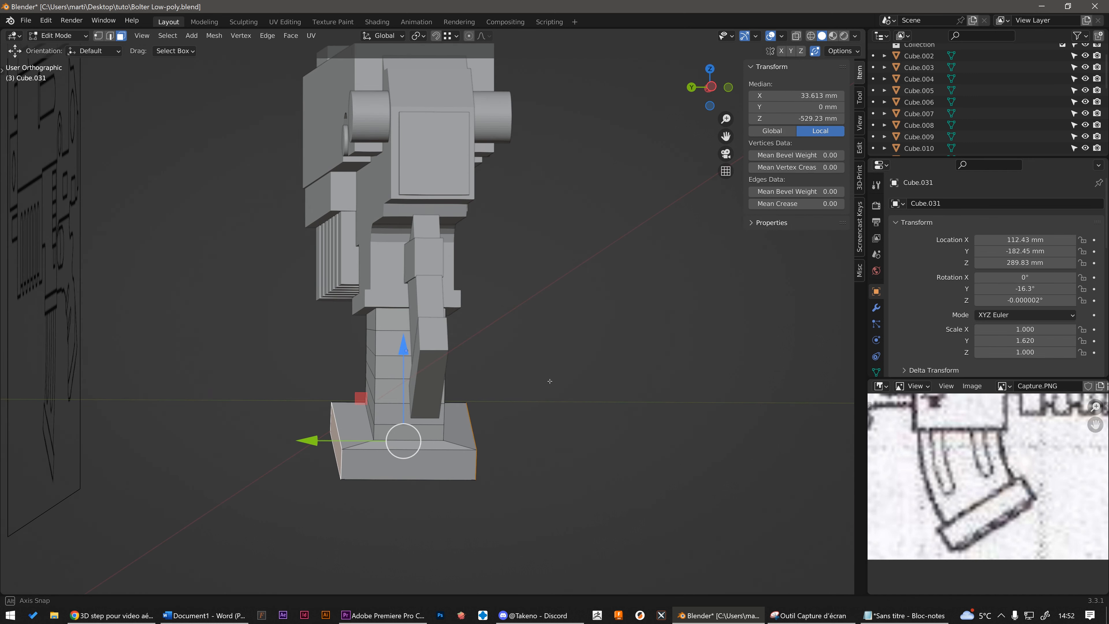
pyautogui.press('s')
pyautogui.press('y')
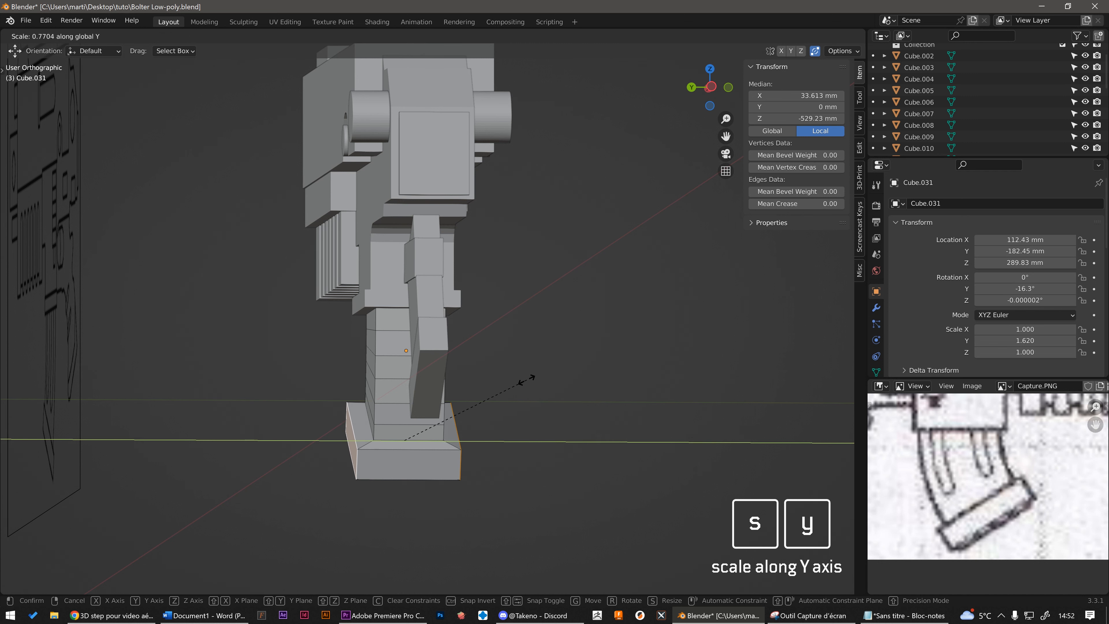
pyautogui.click(507, 374)
pyautogui.moveTo(506, 372); pyautogui.dragTo(541, 405, button='middle')
pyautogui.press('Tab')
# Add one centred loop cut running lengthwise through the magazine to split its width into two equal halves
pyautogui.scroll(-3, 459, 383)
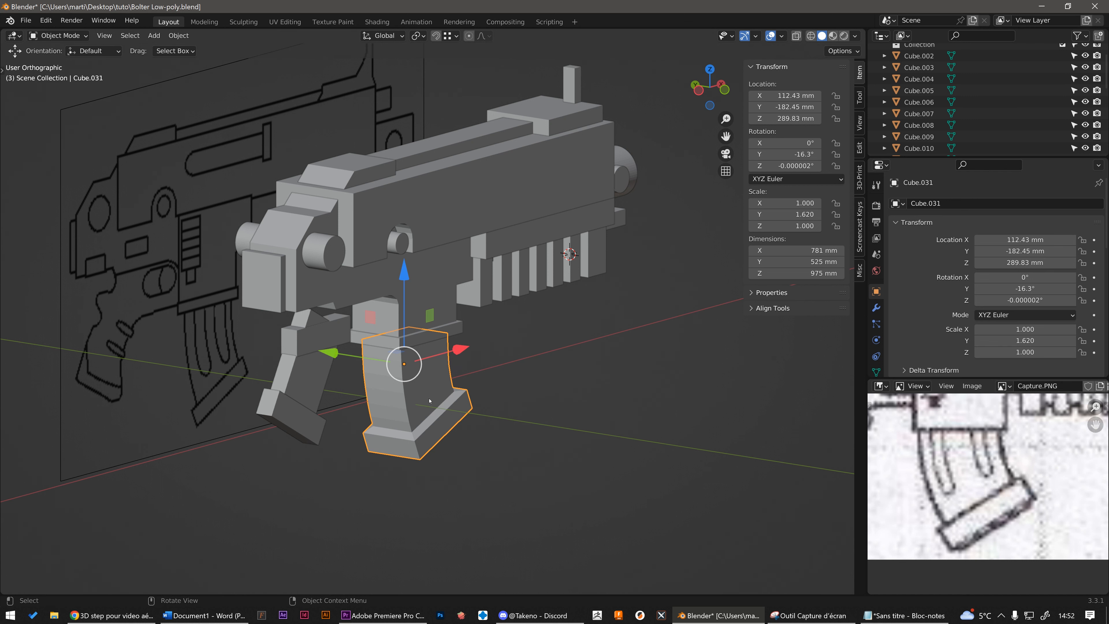
pyautogui.scroll(2, 430, 434)
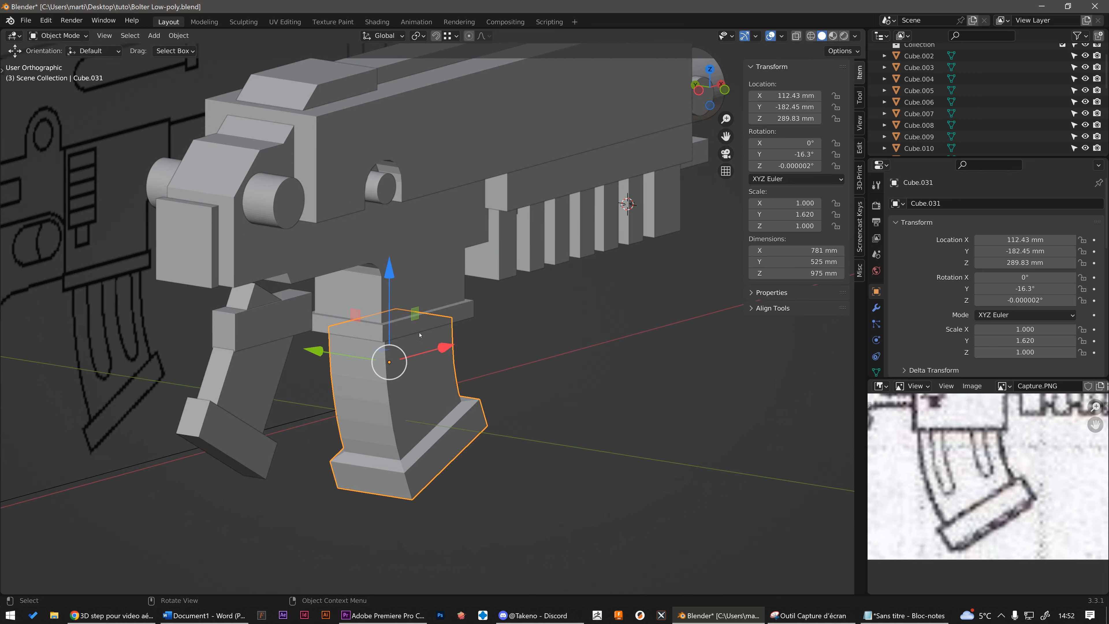
pyautogui.moveTo(419, 335)
pyautogui.mouseDown(button='middle')
pyautogui.moveTo(394, 333)
pyautogui.moveTo(435, 350)
pyautogui.moveTo(459, 379)
pyautogui.moveTo(421, 347)
pyautogui.mouseUp(button='middle')
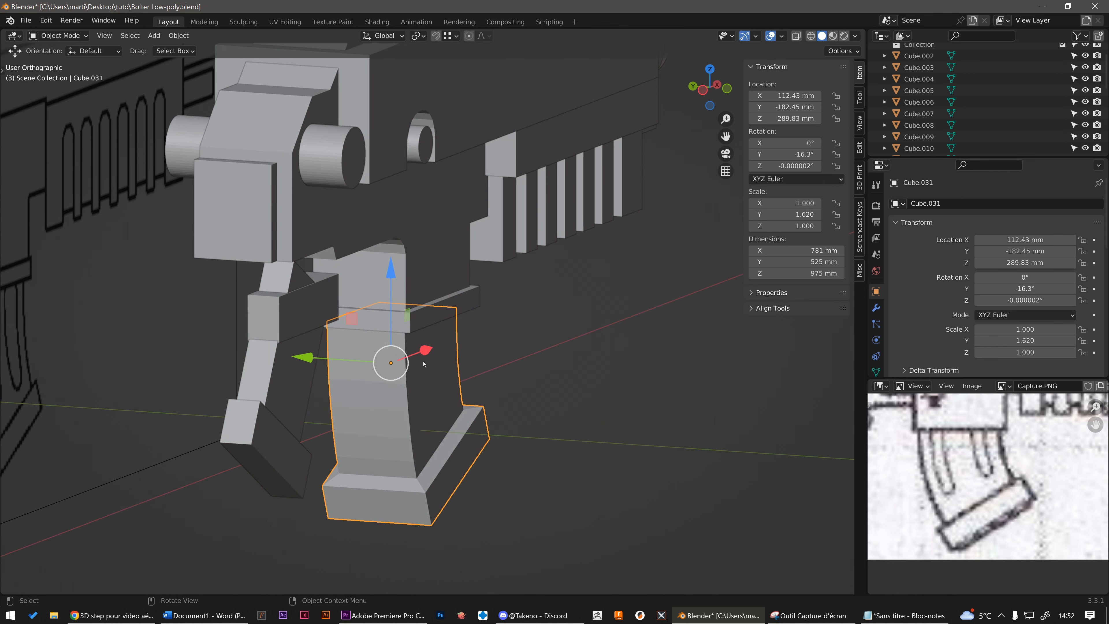
pyautogui.moveTo(408, 372); pyautogui.dragTo(491, 389, button='middle')
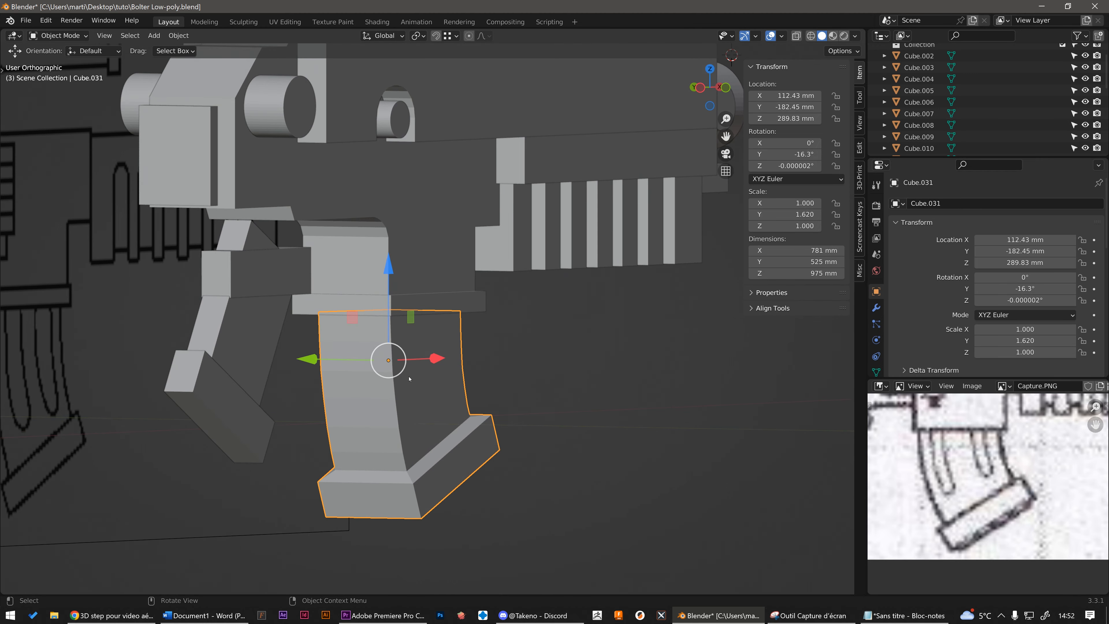
pyautogui.moveTo(397, 391); pyautogui.dragTo(404, 389, button='middle')
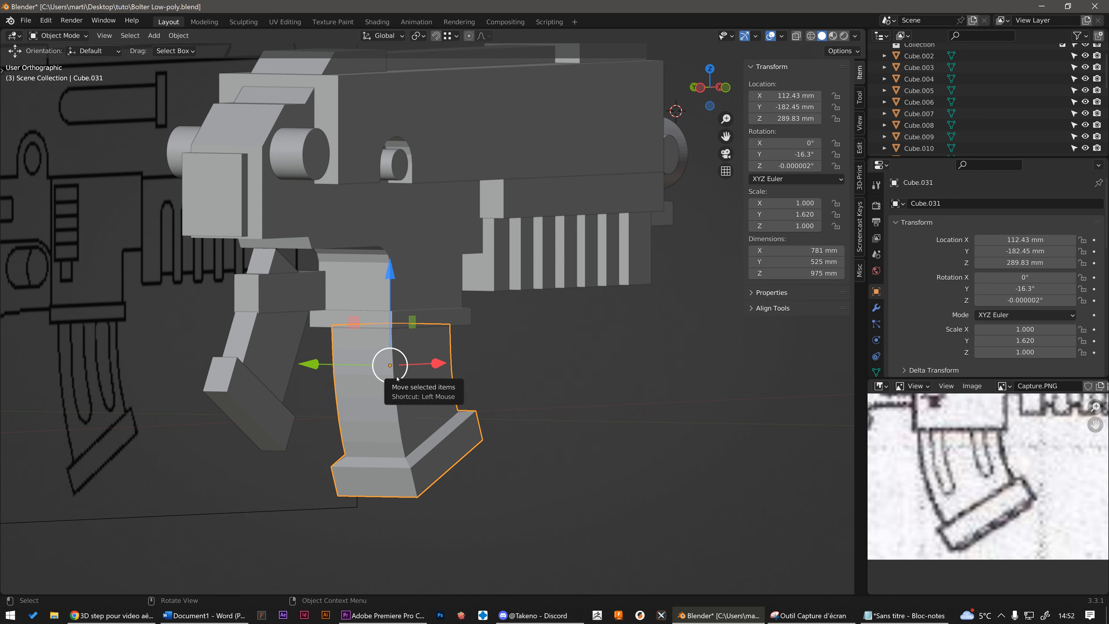
pyautogui.press('Tab')
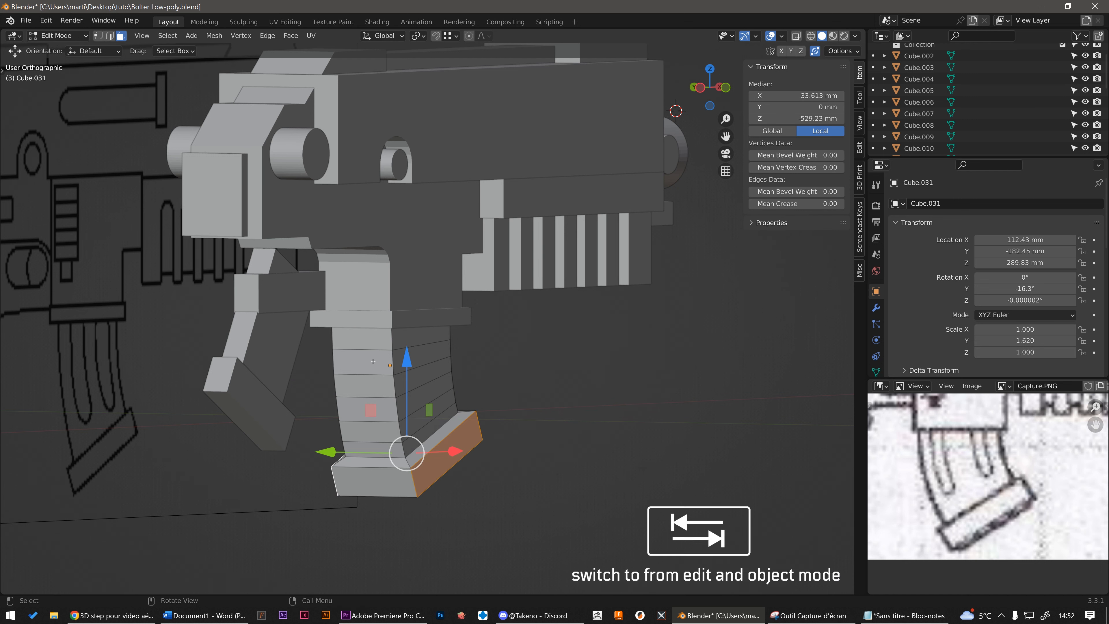
pyautogui.click(521, 341)
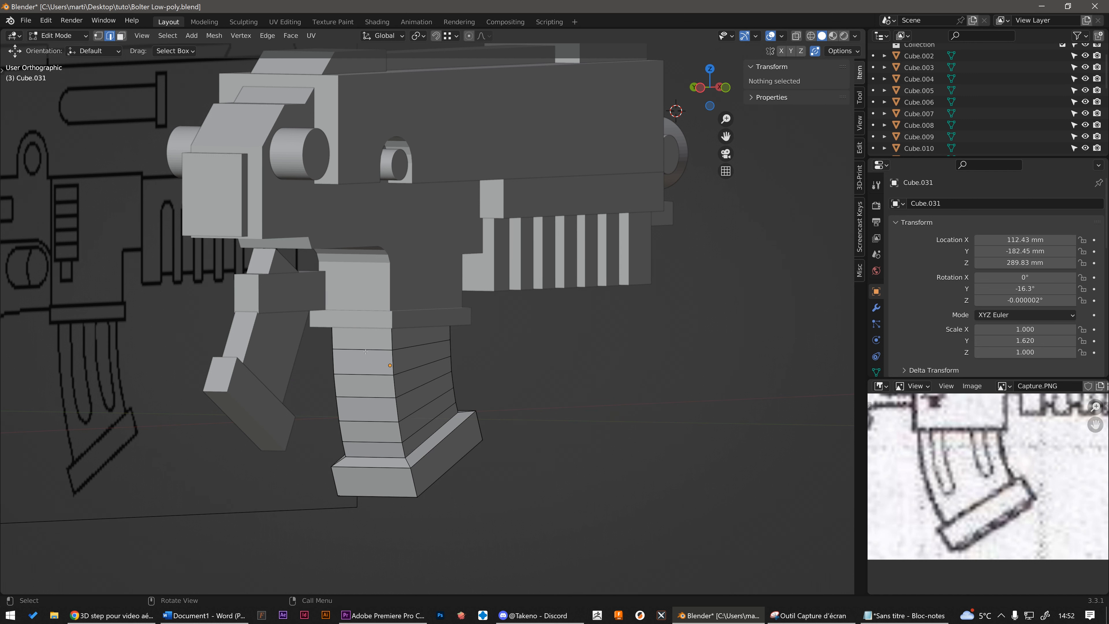
pyautogui.click(362, 349)
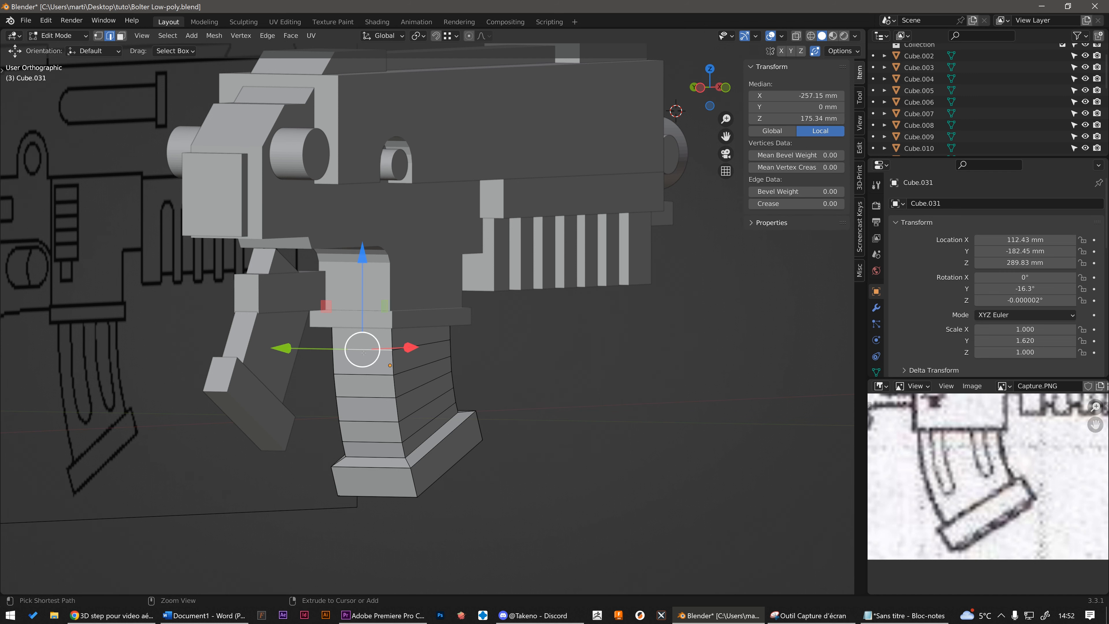
pyautogui.hotkey('ctrl', 'r')
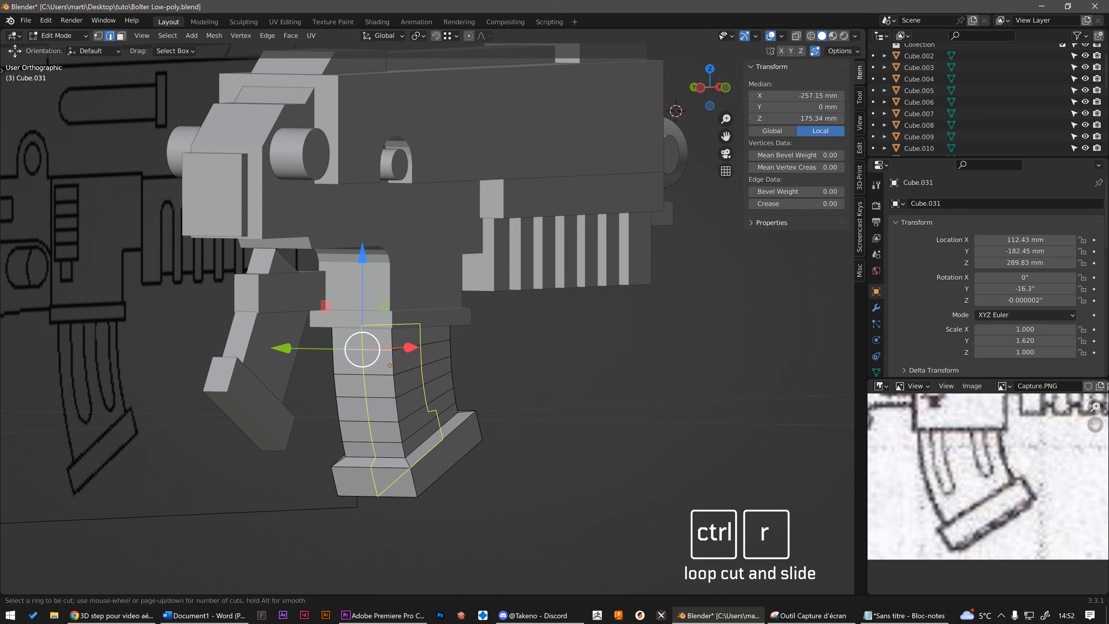
pyautogui.click(369, 351)
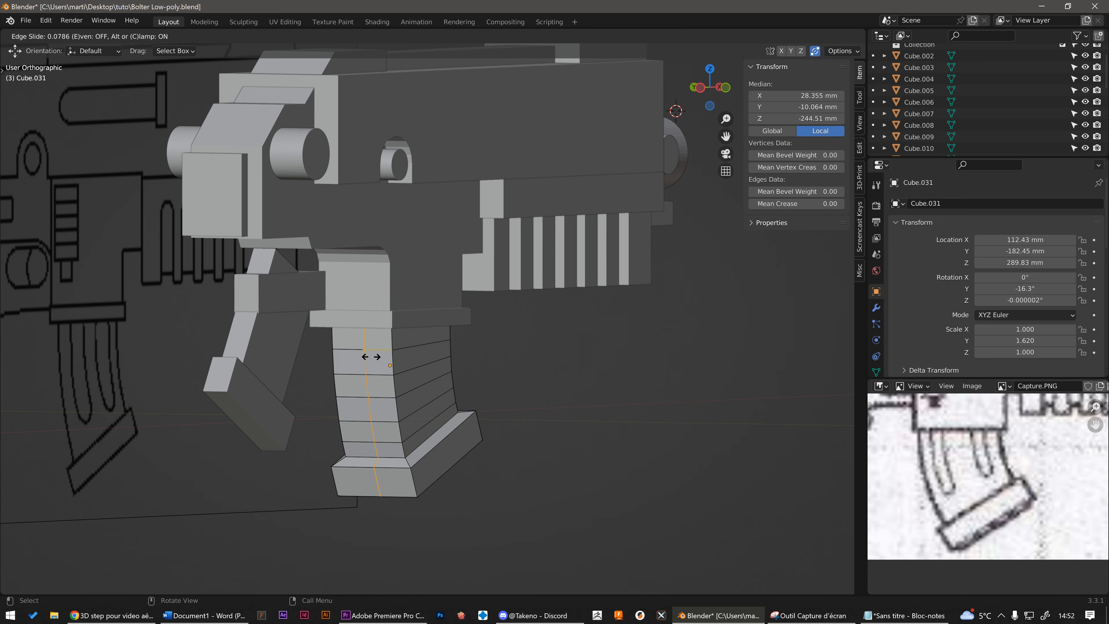
pyautogui.rightClick(371, 357)
# Select all faces on the positive Y side of the magazine's centre cut, including hidden ones, and delete those faces
pyautogui.moveTo(372, 357); pyautogui.dragTo(418, 358, button='middle')
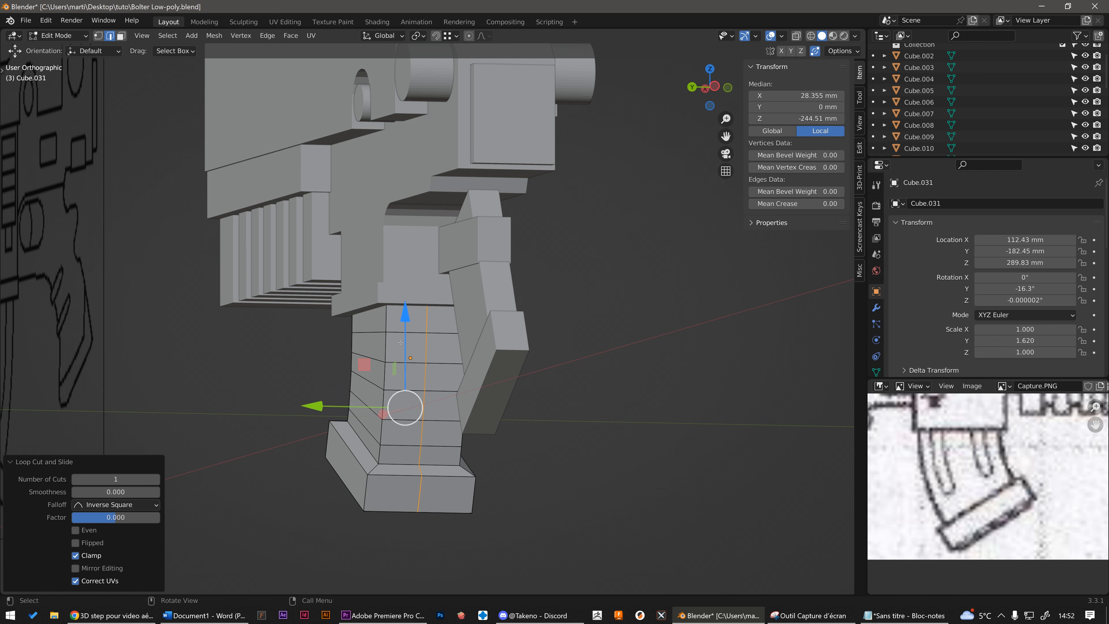
pyautogui.hotkey('alt', 'z')
pyautogui.press('3')
pyautogui.moveTo(405, 338); pyautogui.dragTo(367, 342, button='middle')
pyautogui.moveTo(289, 250); pyautogui.dragTo(400, 560)
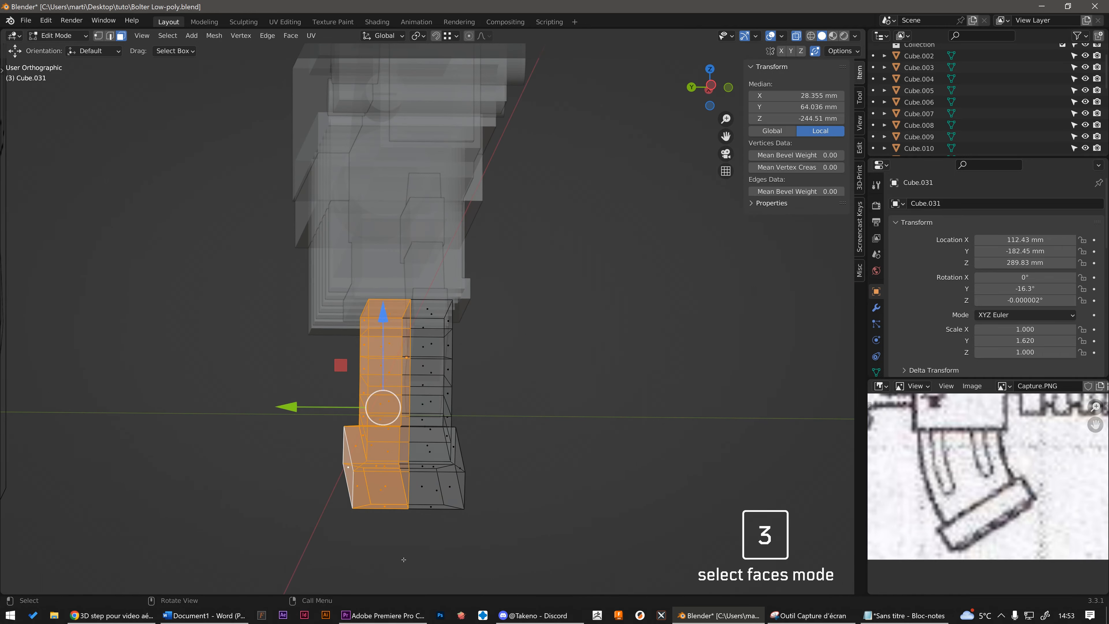
pyautogui.moveTo(400, 561); pyautogui.dragTo(395, 428, button='middle')
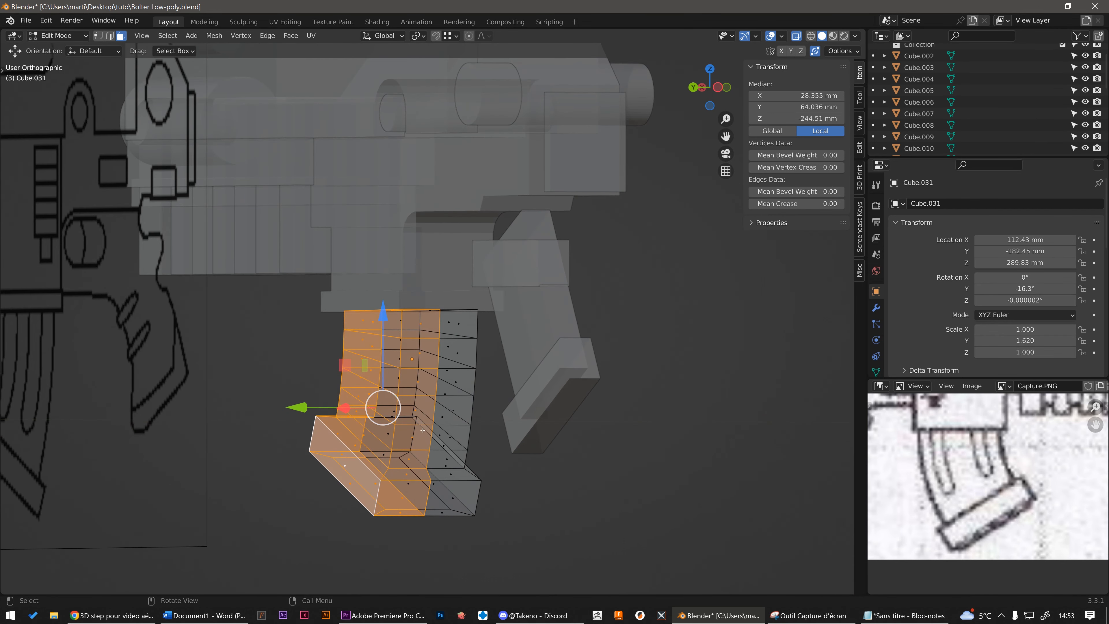
pyautogui.press('x')
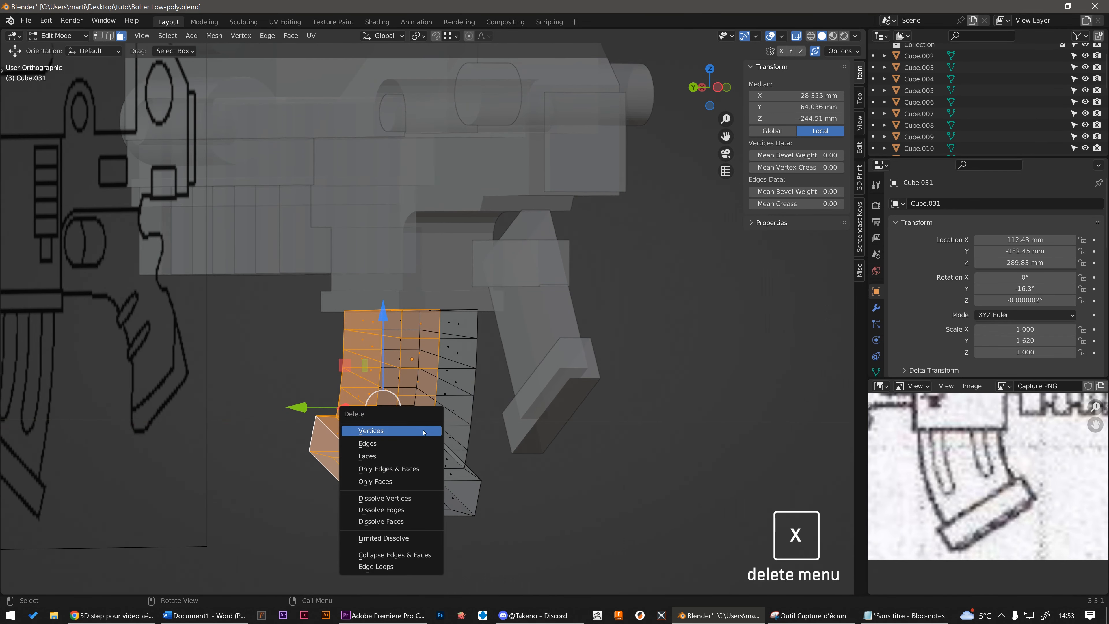
pyautogui.click(396, 454)
pyautogui.press('Tab')
# Isolate the remaining magazine half in local view
pyautogui.moveTo(419, 450); pyautogui.dragTo(372, 312, button='middle')
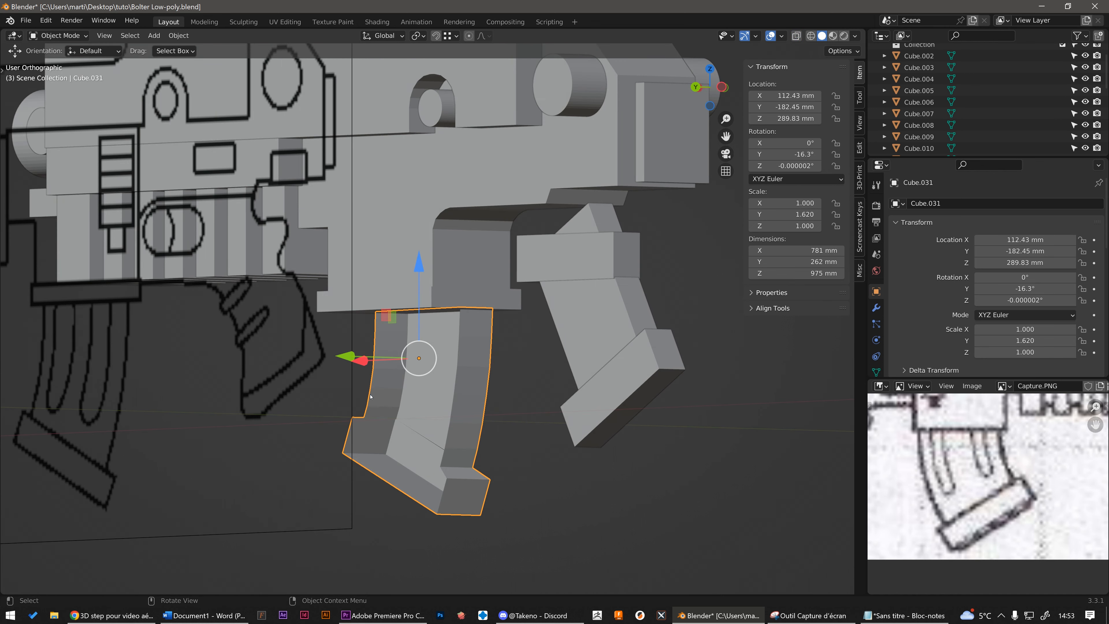
pyautogui.moveTo(362, 416); pyautogui.dragTo(463, 340, button='middle')
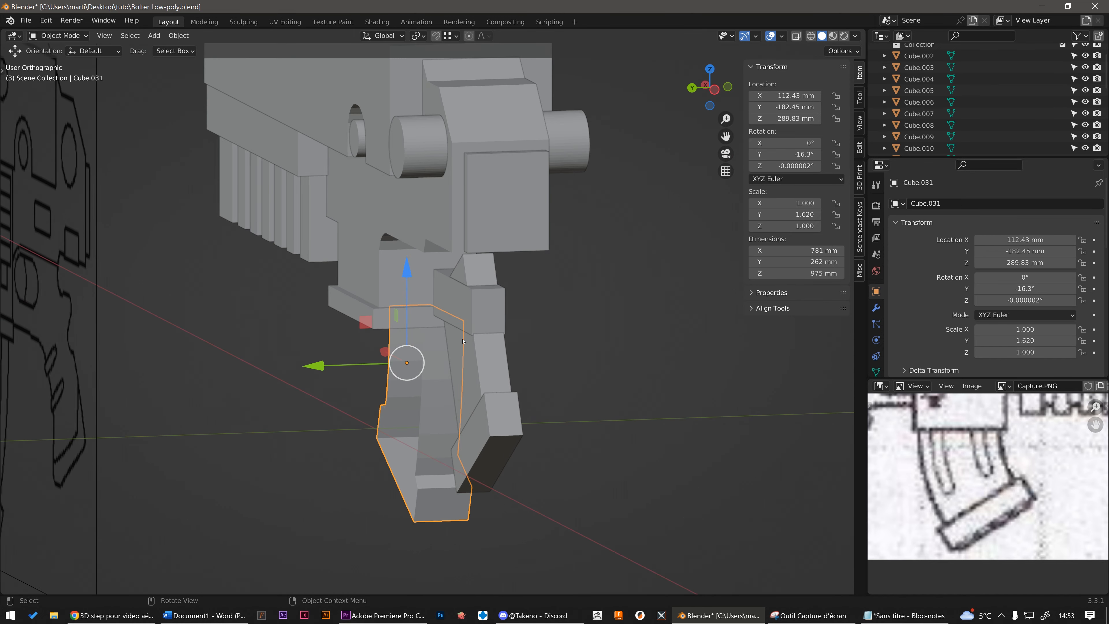
pyautogui.press('KP_Divide')
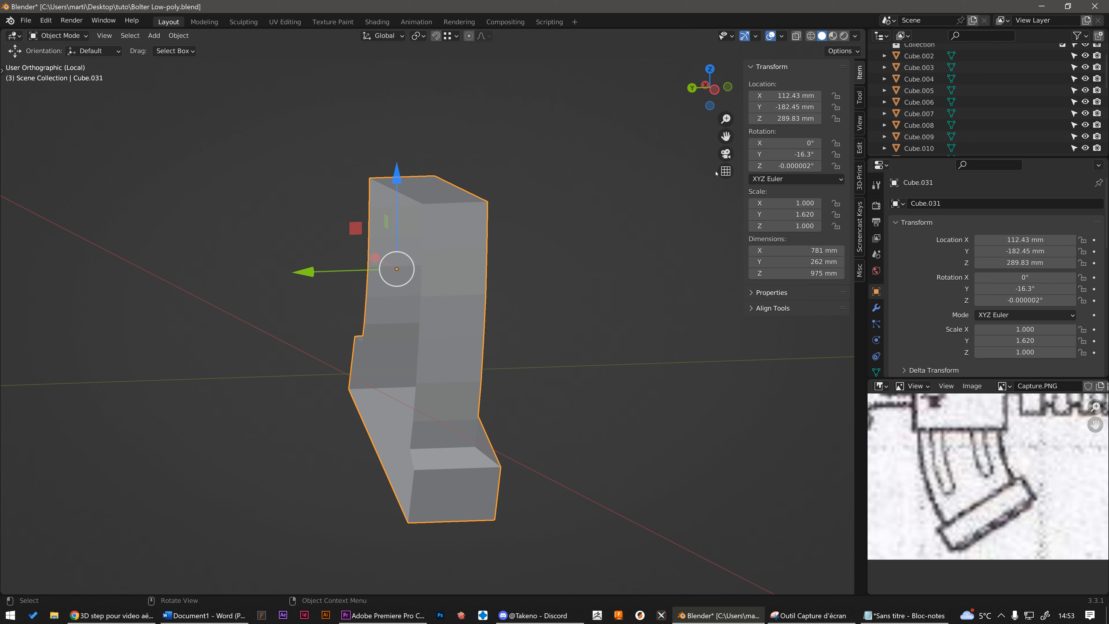
# Examine the half magazine's mesh and origin from above in see-through display to check their alignment along the cut edge
pyautogui.moveTo(567, 210); pyautogui.dragTo(535, 304, button='middle')
pyautogui.press('Tab')
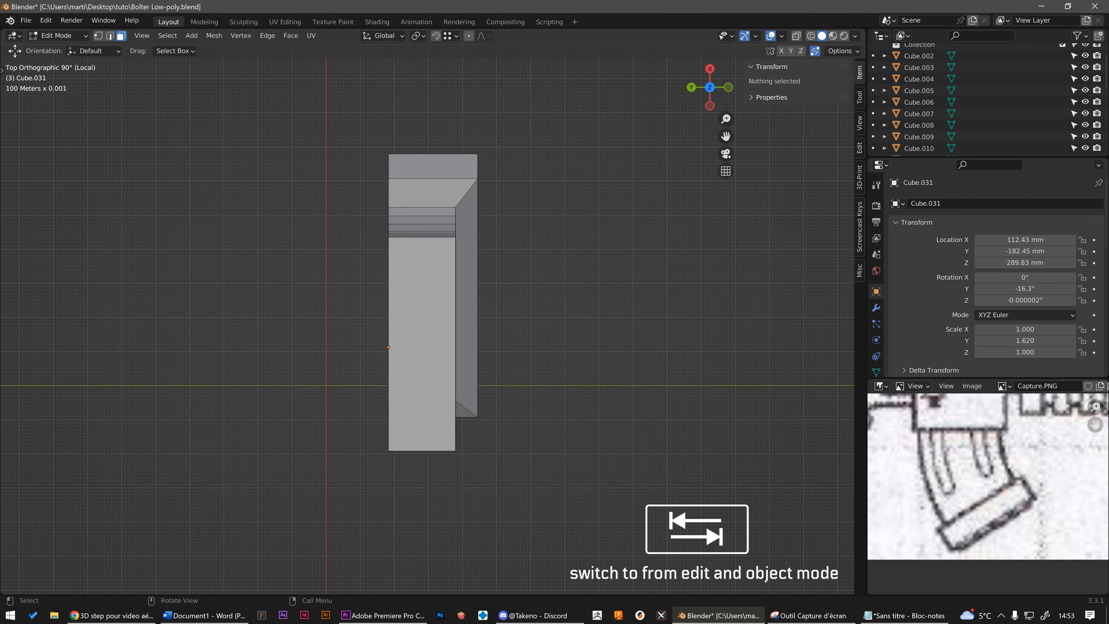
pyautogui.press('1')
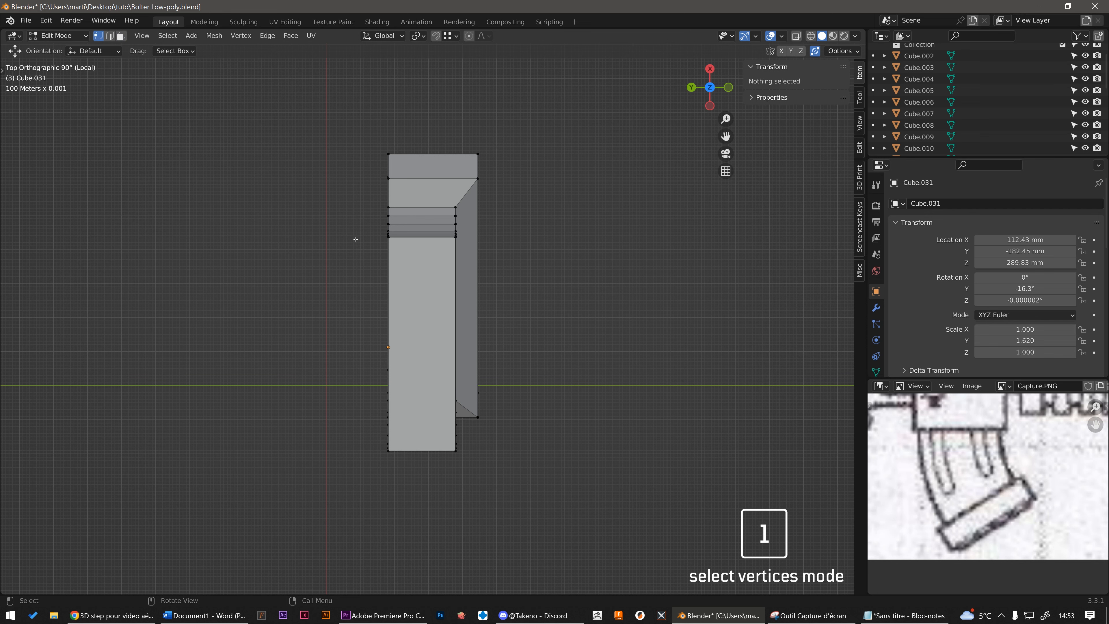
pyautogui.hotkey('alt', 'z')
pyautogui.scroll(7, 367, 208)
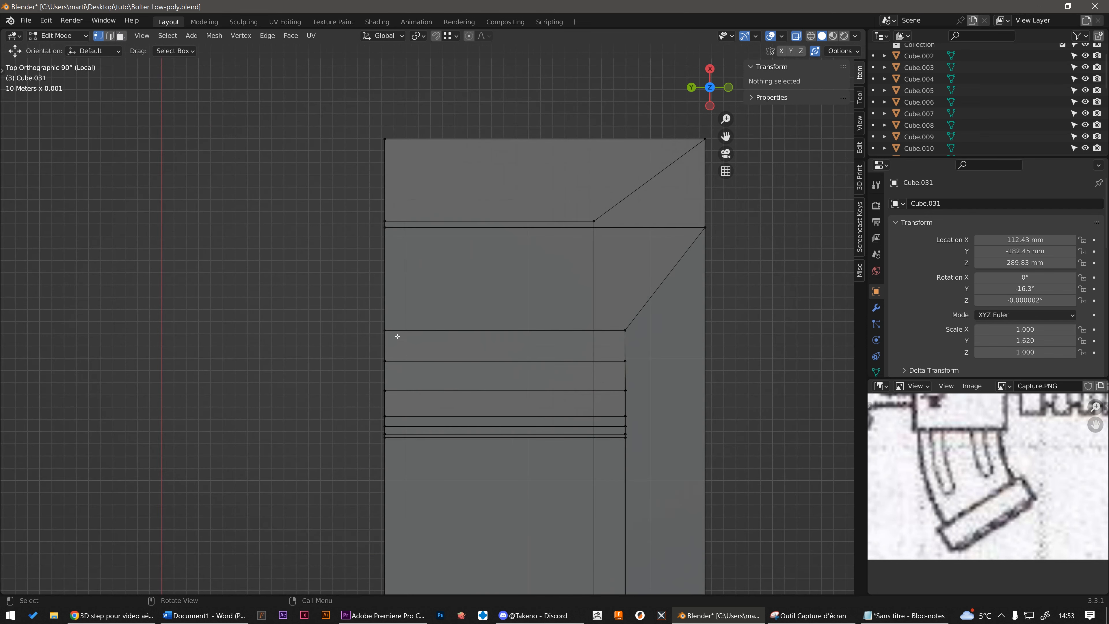
pyautogui.scroll(-5, 353, 193)
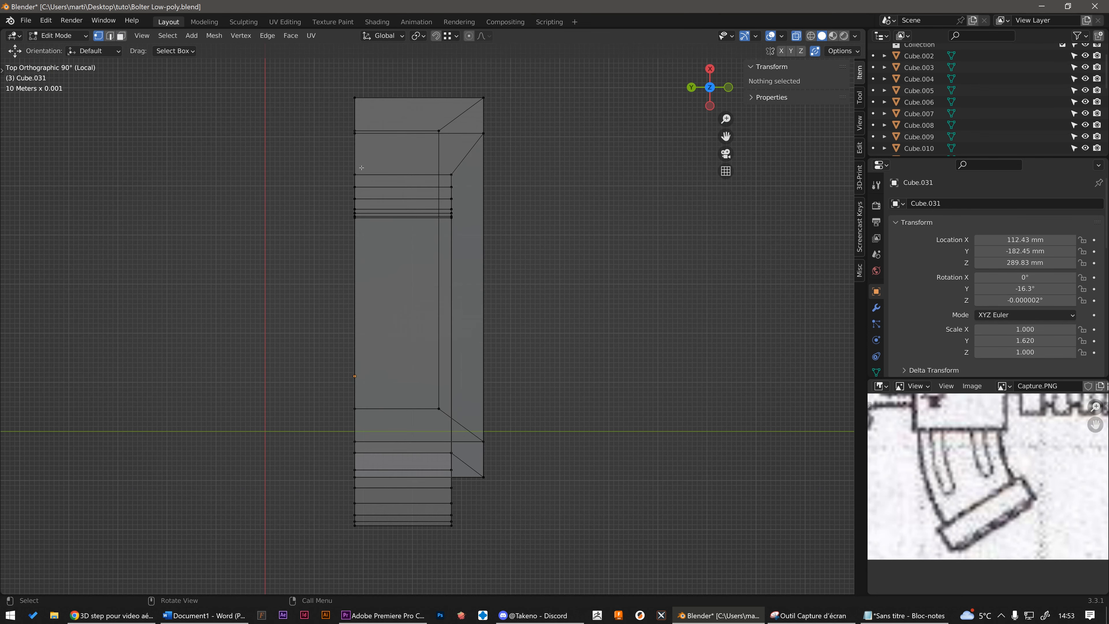
pyautogui.press('Tab')
pyautogui.scroll(5, 355, 376)
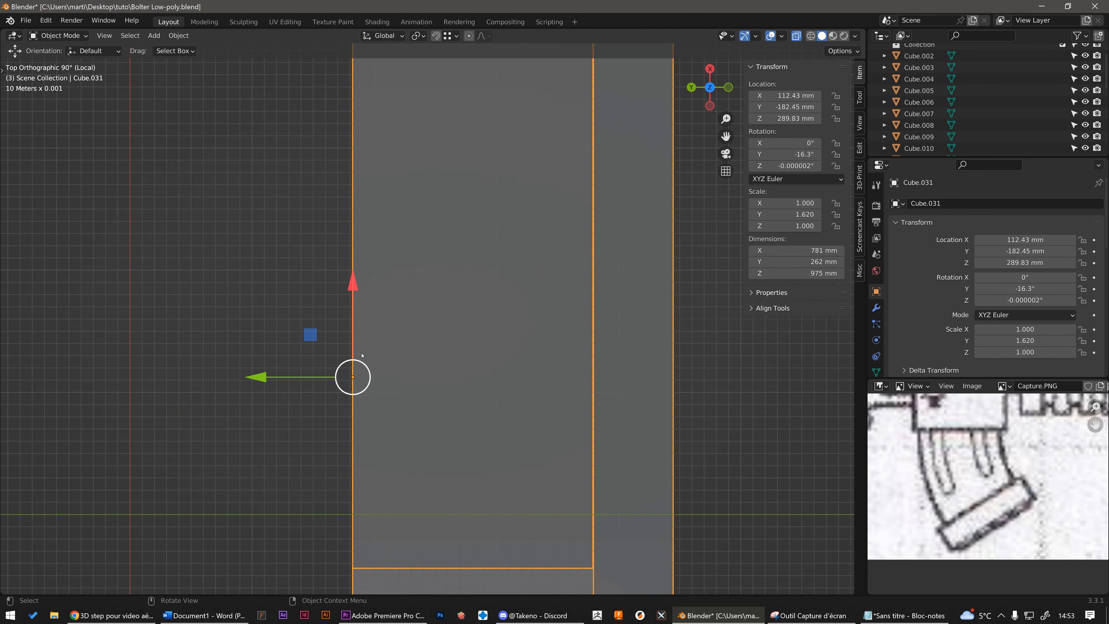
pyautogui.scroll(-6, 357, 376)
pyautogui.moveTo(357, 376); pyautogui.dragTo(406, 302, button='middle')
pyautogui.hotkey('alt', 'z')
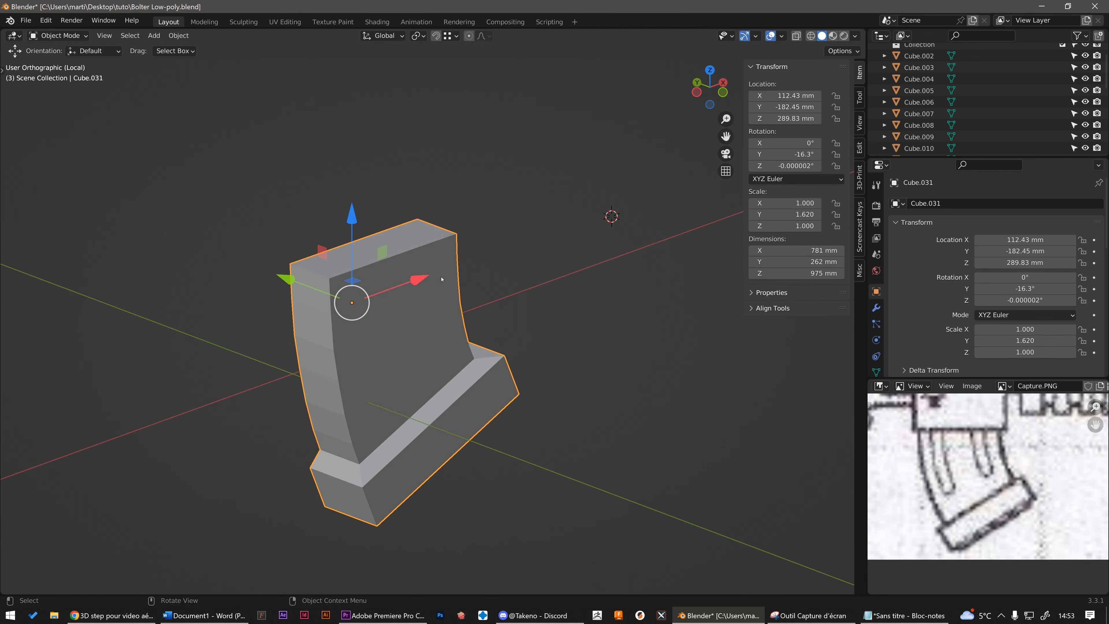
# Add a Mirror modifier to the half magazine
pyautogui.click(876, 308)
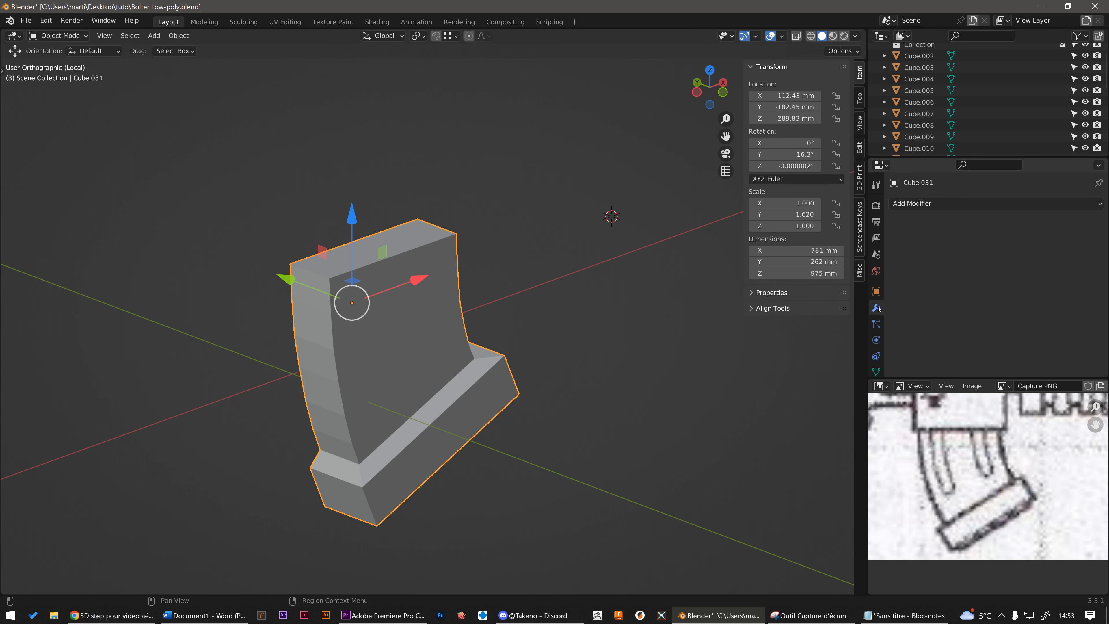
pyautogui.click(915, 204)
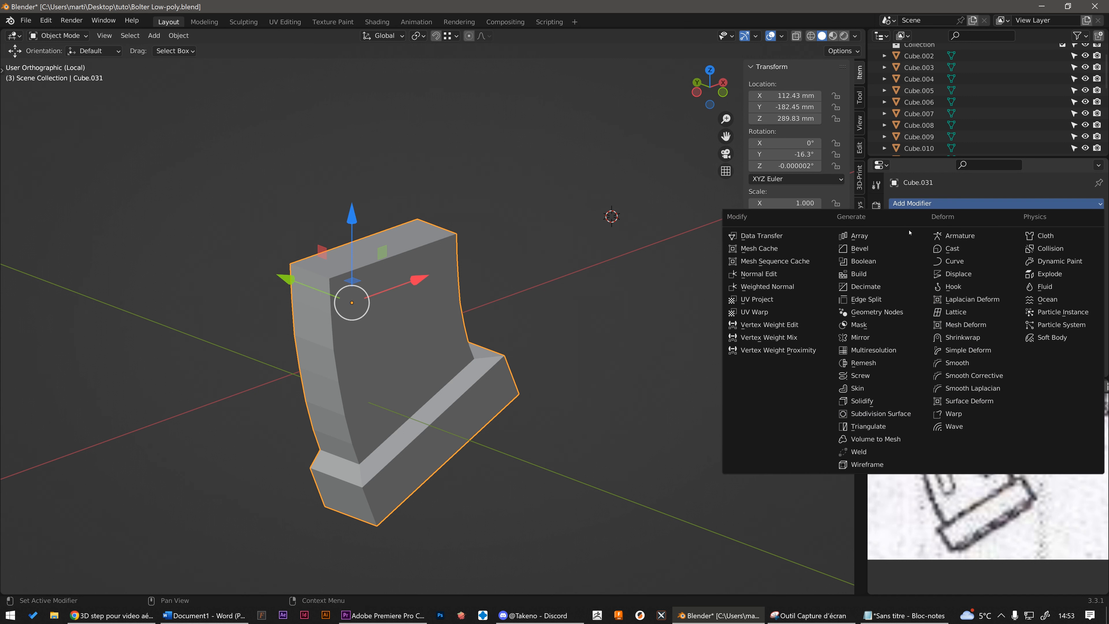
pyautogui.click(860, 337)
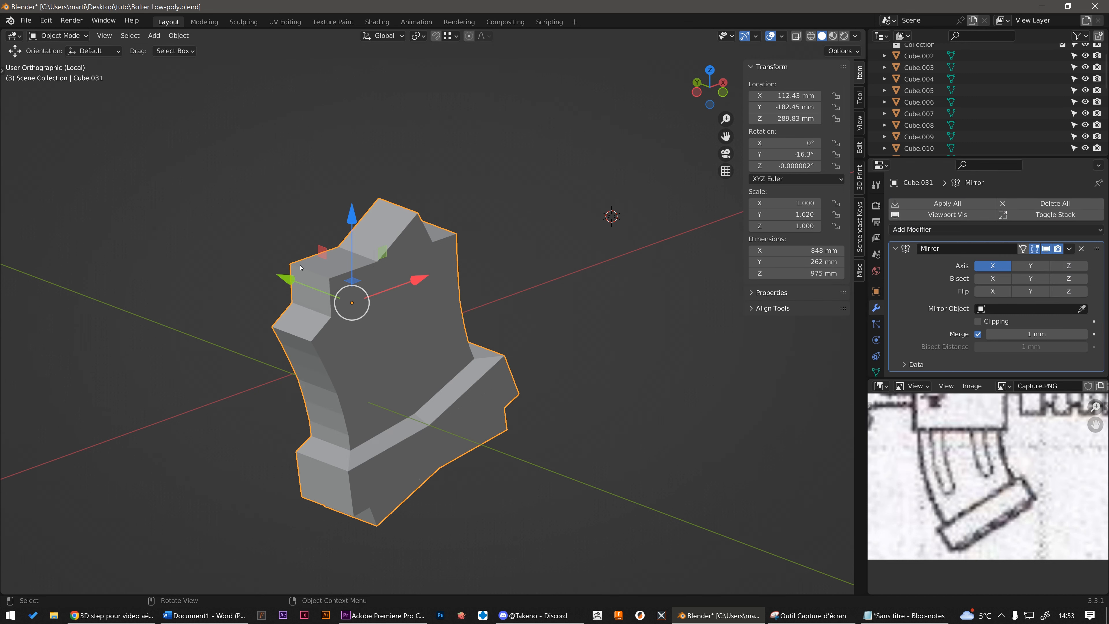
pyautogui.moveTo(428, 305); pyautogui.dragTo(369, 268, button='middle')
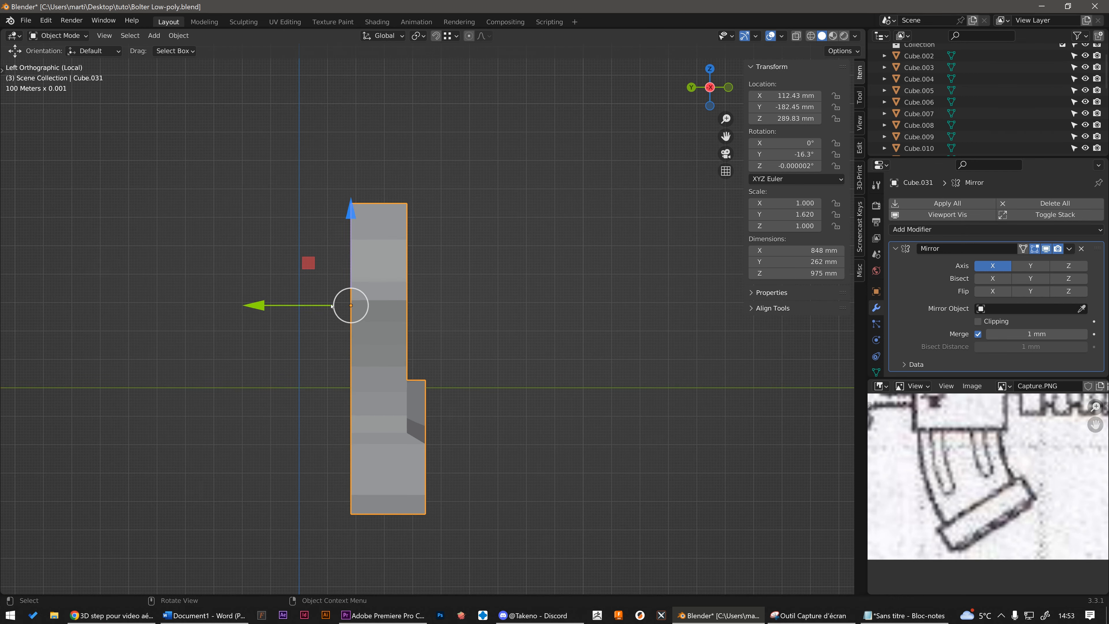
# Set the Mirror modifier to mirror the half magazine along the Y axis only, with the X axis disabled
pyautogui.click(1031, 266)
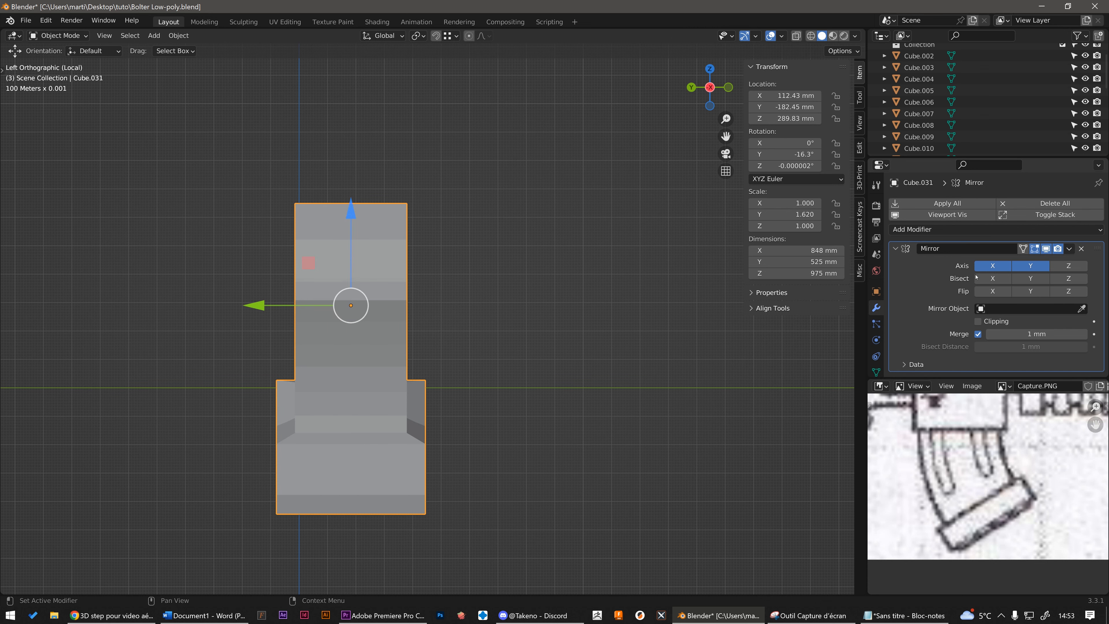
pyautogui.moveTo(542, 278); pyautogui.dragTo(477, 300, button='middle')
pyautogui.click(1000, 267)
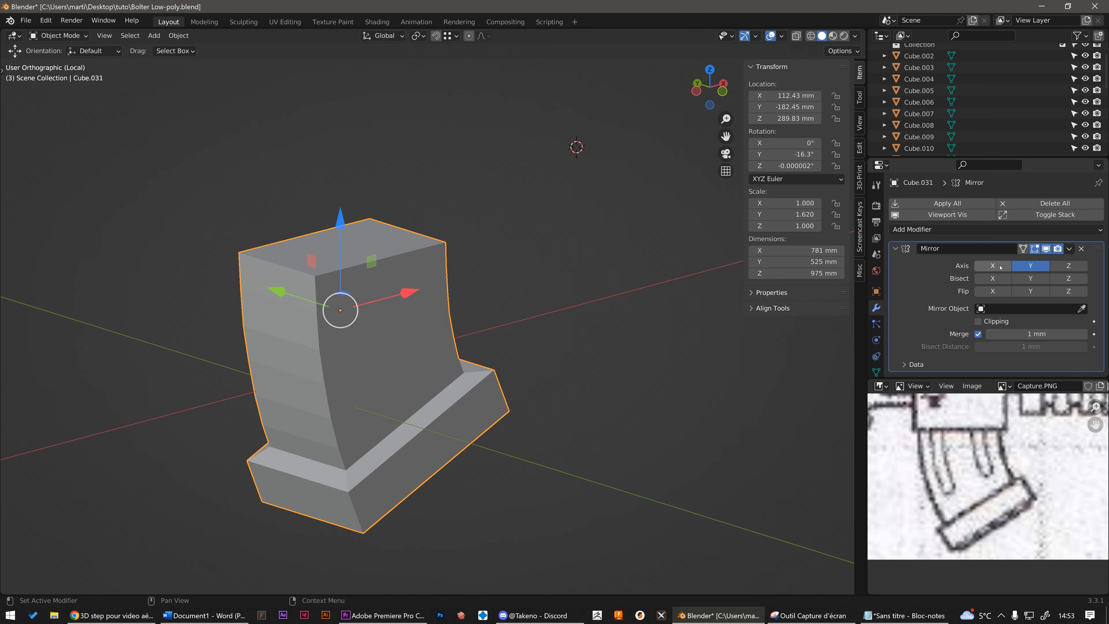
pyautogui.scroll(-3, 568, 328)
pyautogui.moveTo(438, 343)
pyautogui.mouseDown(button='middle')
pyautogui.moveTo(611, 334)
pyautogui.moveTo(586, 361)
pyautogui.moveTo(491, 366)
pyautogui.moveTo(438, 349)
pyautogui.mouseUp(button='middle')
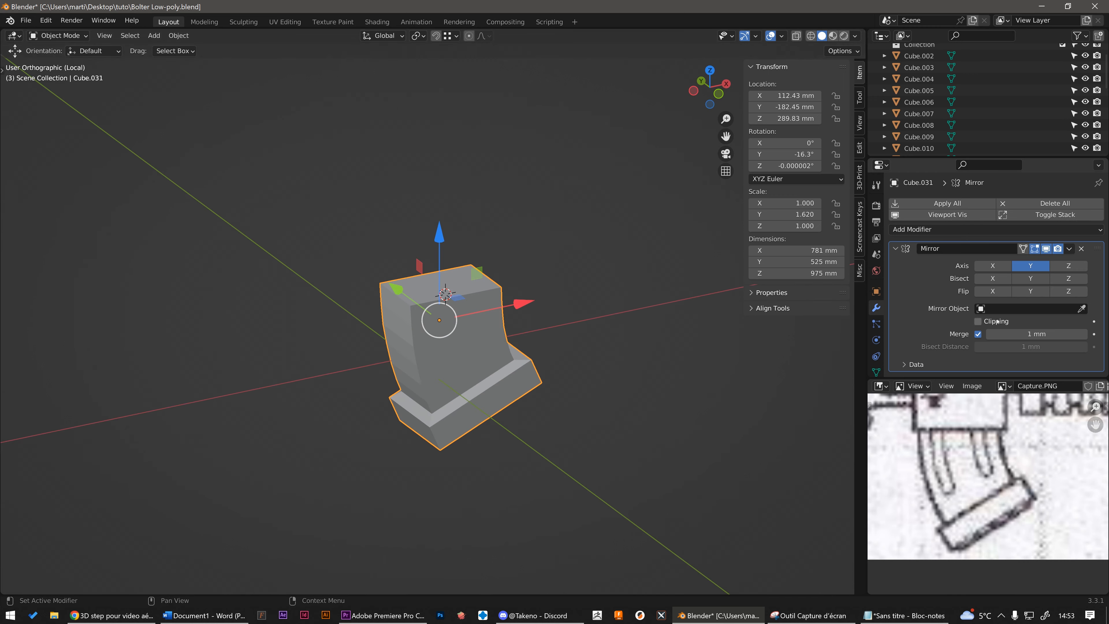
# Try to move a top vertex on the magazine's centre seam along Y without clipping
pyautogui.press('Tab')
pyautogui.moveTo(441, 314); pyautogui.dragTo(458, 298, button='middle')
pyautogui.scroll(2, 447, 312)
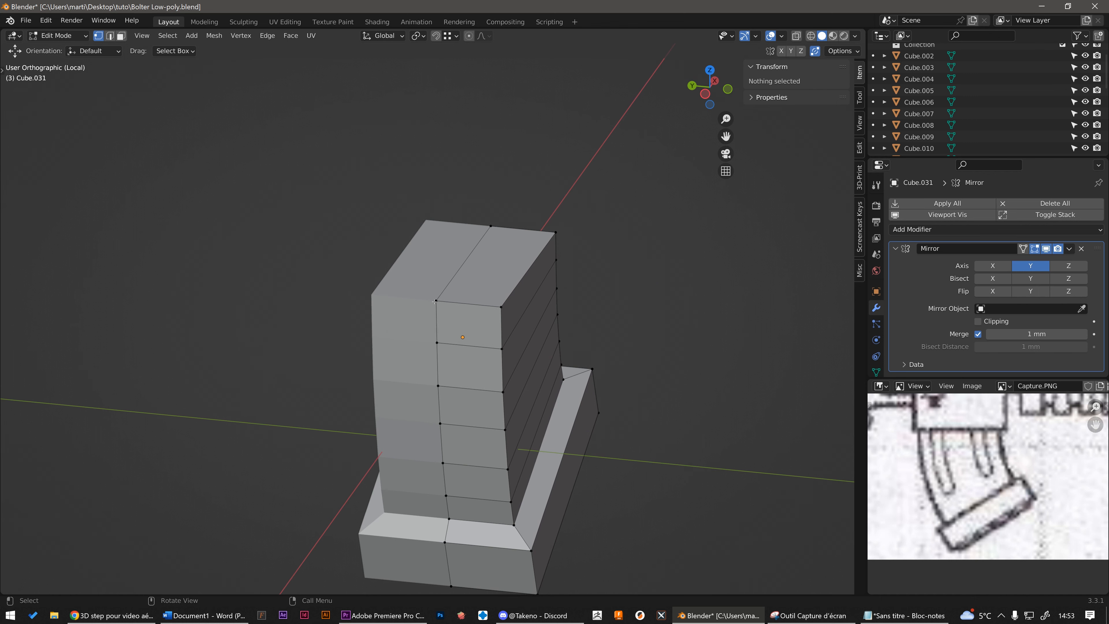
pyautogui.click(500, 308)
pyautogui.moveTo(500, 308); pyautogui.dragTo(501, 286, button='middle')
pyautogui.moveTo(453, 261); pyautogui.dragTo(392, 260)
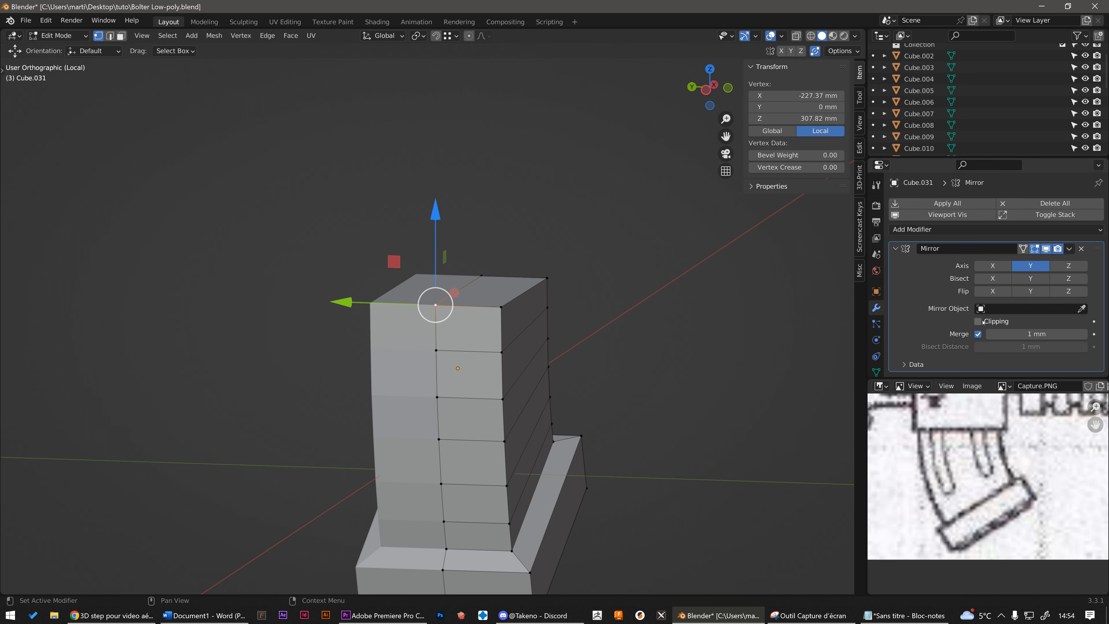
# Enable Clipping on the Mirror modifier and test it by pulling the magazine's top vertices along Y
pyautogui.moveTo(394, 302); pyautogui.dragTo(362, 298)
pyautogui.click(483, 273)
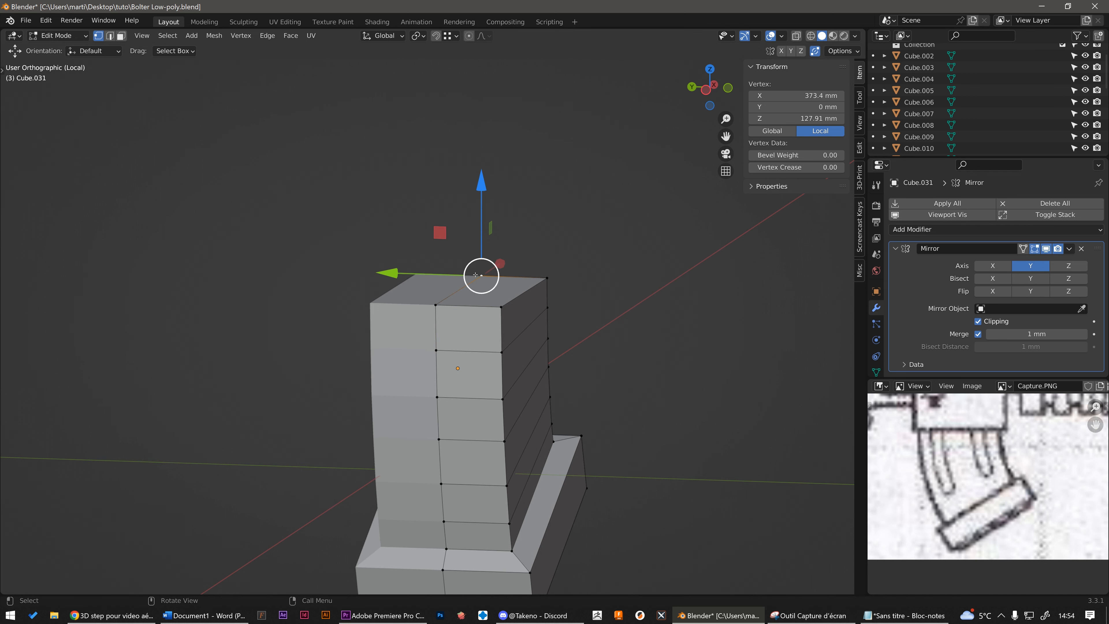
pyautogui.moveTo(475, 274); pyautogui.dragTo(481, 270, button='middle')
pyautogui.moveTo(385, 275); pyautogui.dragTo(331, 275)
pyautogui.click(538, 267)
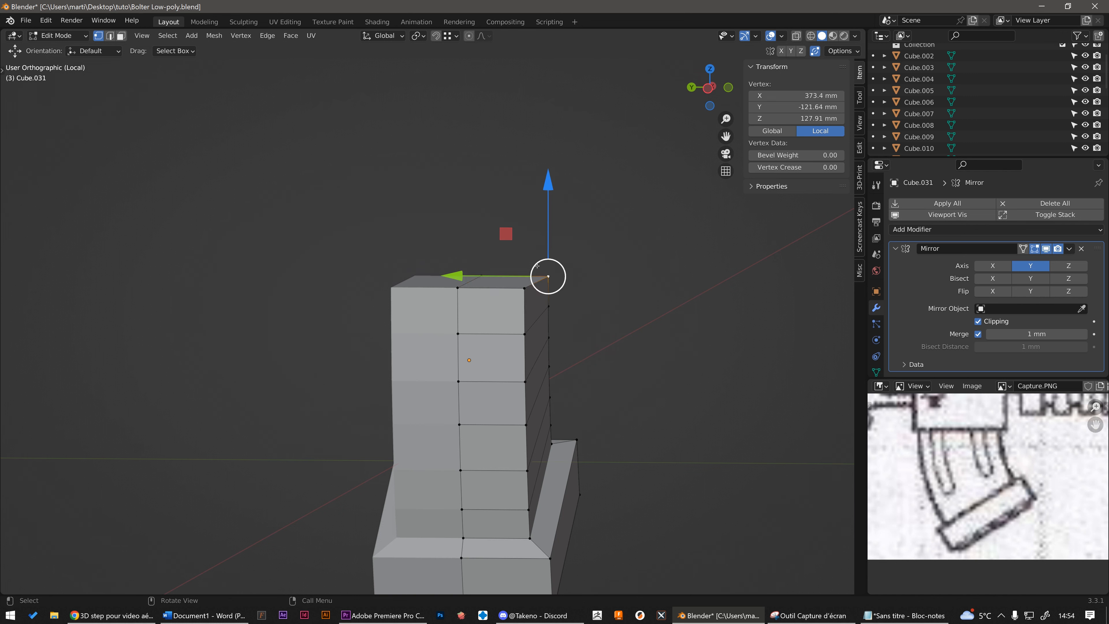
pyautogui.moveTo(537, 265); pyautogui.dragTo(359, 216)
pyautogui.rightClick(360, 216)
# Examine how the merged centre seam behaves on the mirrored magazine in object and edit modes
pyautogui.scroll(-3, 437, 302)
pyautogui.moveTo(436, 301); pyautogui.dragTo(655, 317, button='middle')
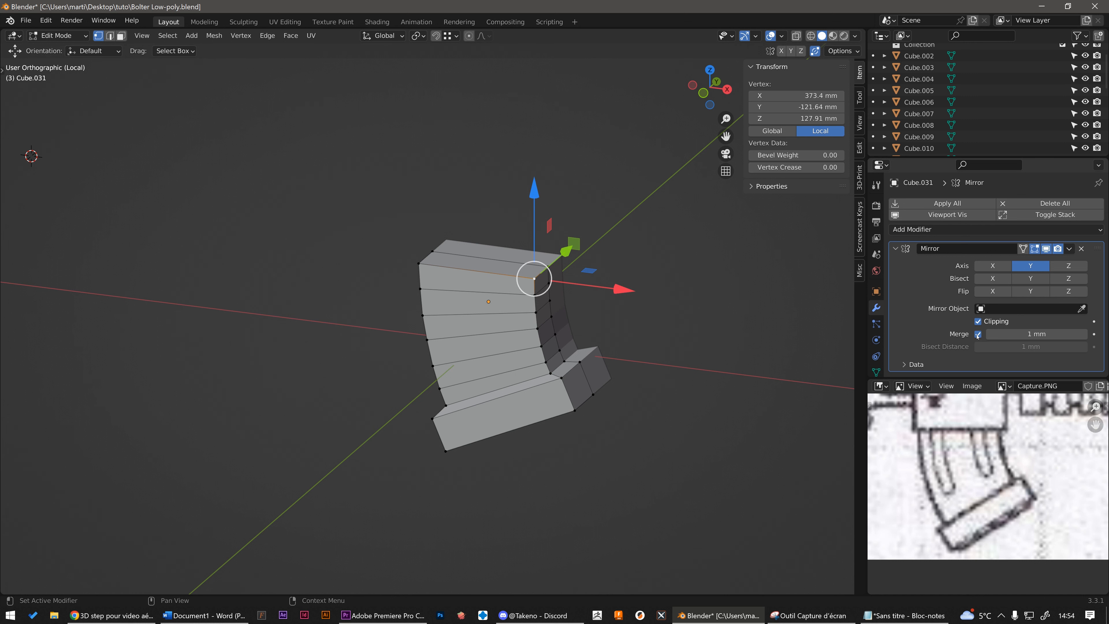
pyautogui.moveTo(546, 305); pyautogui.dragTo(515, 326, button='middle')
pyautogui.press('Tab')
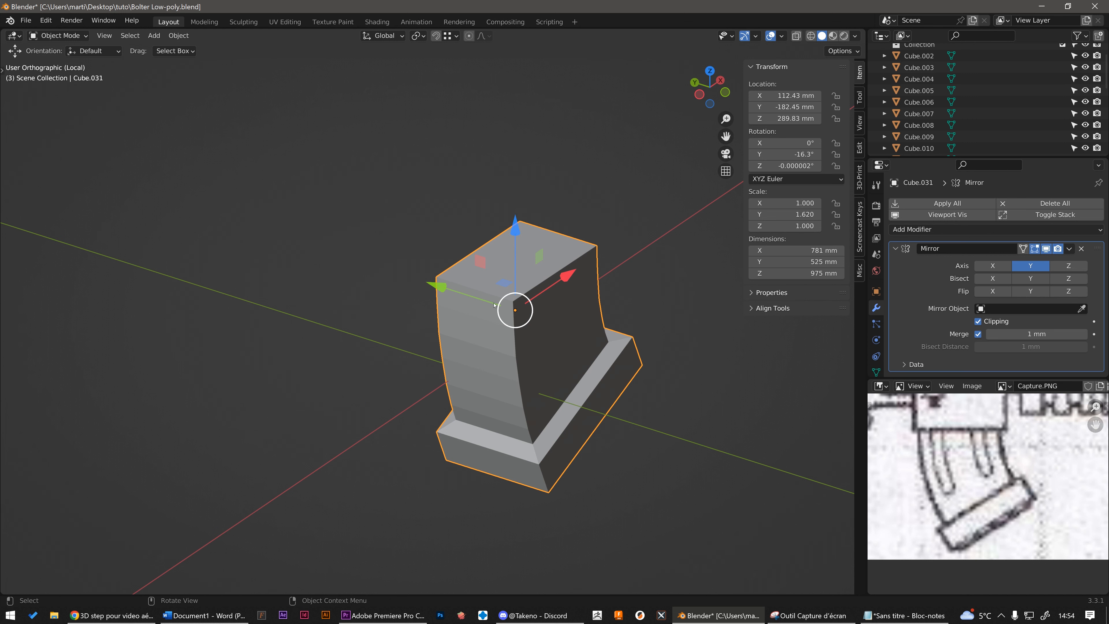
pyautogui.press('Tab')
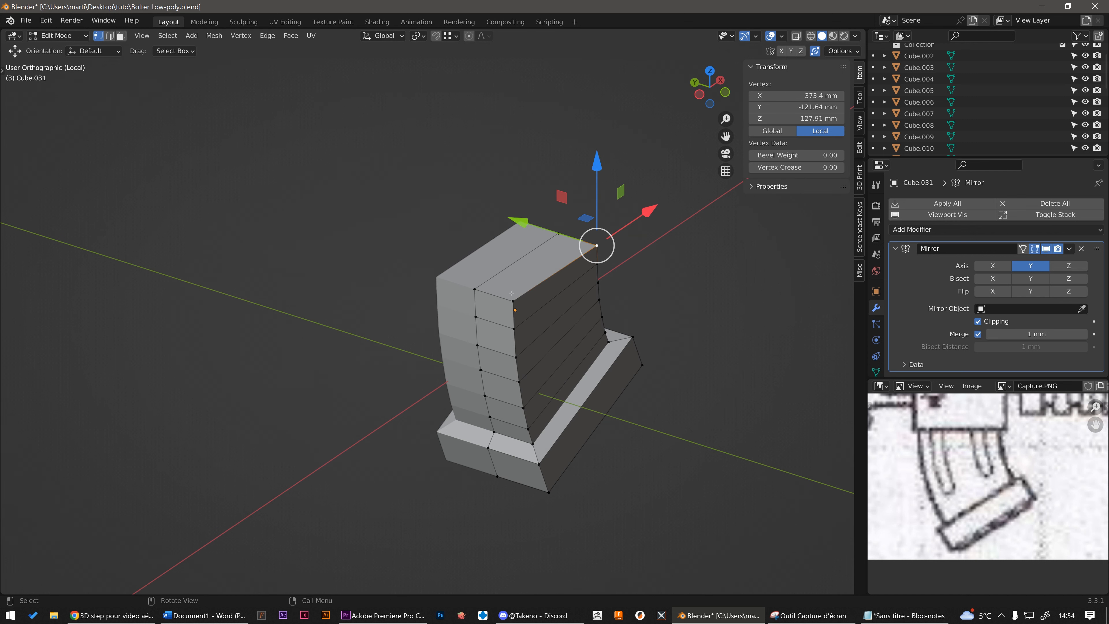
pyautogui.click(473, 287)
pyautogui.scroll(1, 472, 287)
pyautogui.moveTo(473, 287); pyautogui.dragTo(478, 290, button='middle')
pyautogui.moveTo(452, 277)
pyautogui.mouseDown()
pyautogui.moveTo(420, 269)
pyautogui.moveTo(450, 275)
pyautogui.mouseUp()
pyautogui.press('Tab')
pyautogui.scroll(-4, 518, 289)
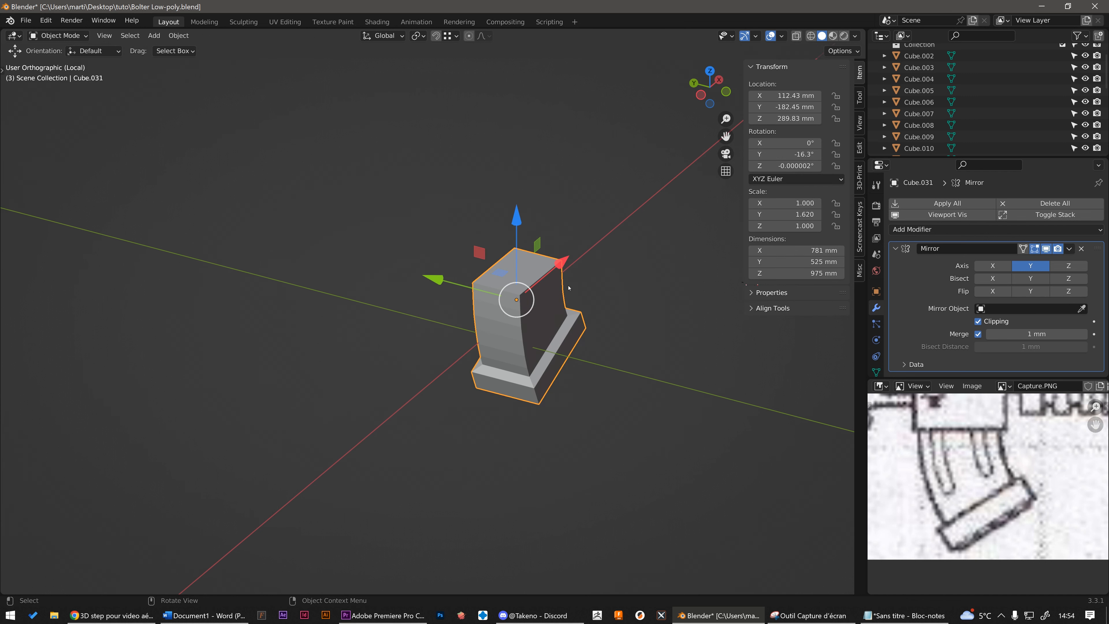
# Save the file and leave local view to bring back the whole bolter in front view
pyautogui.moveTo(528, 287); pyautogui.dragTo(532, 323, button='middle')
pyautogui.hotkey('ctrl', 's')
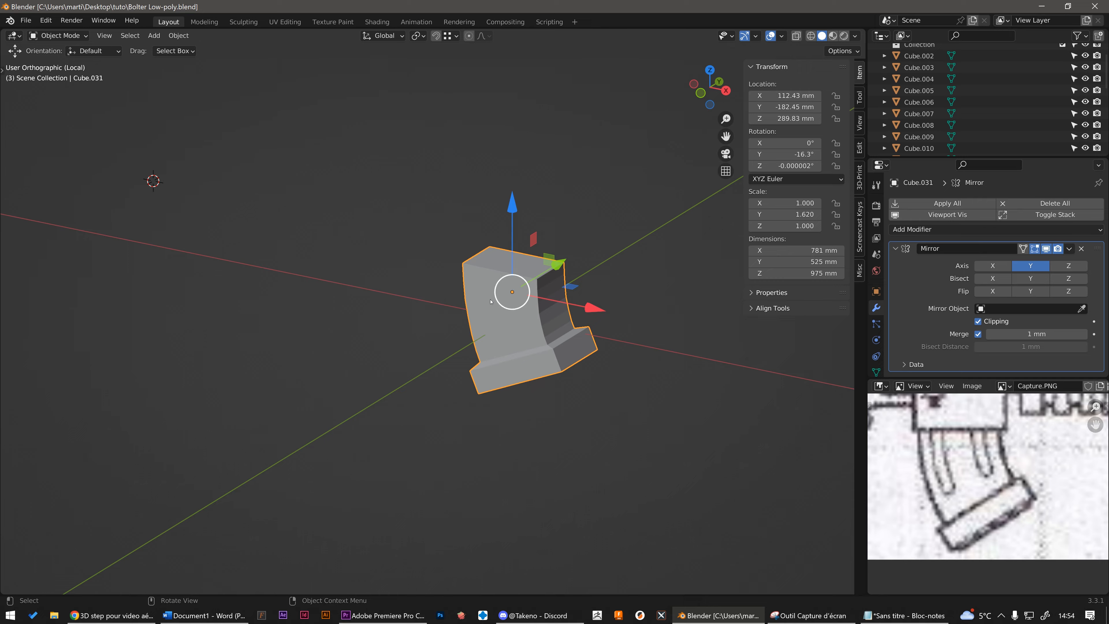
pyautogui.press('/')
pyautogui.scroll(1, 416, 371)
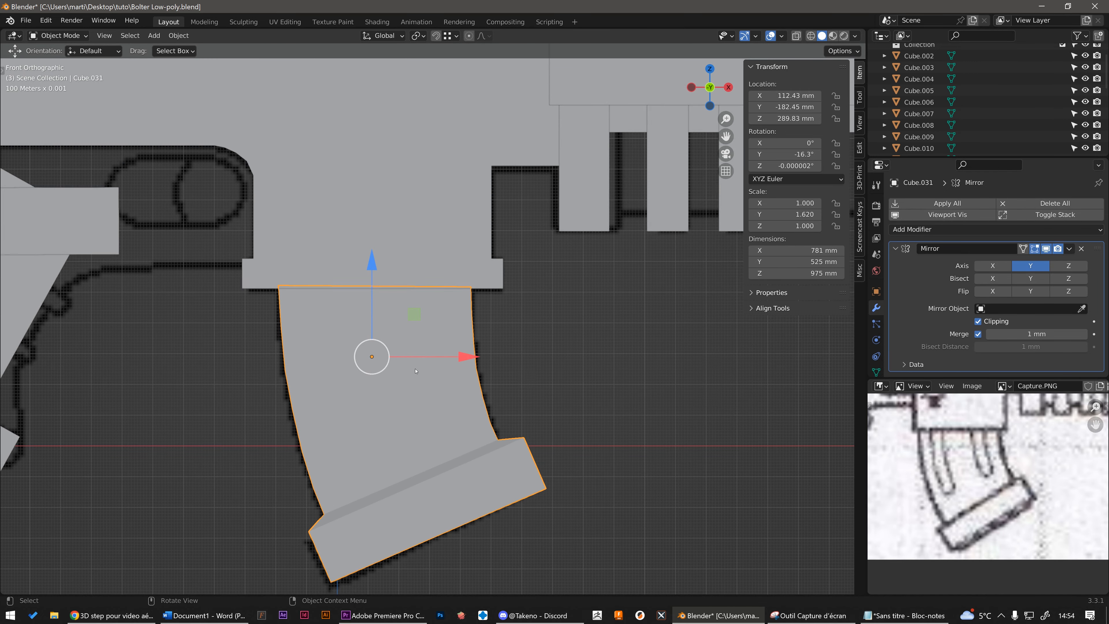
# In see-through edit mode, add two lengthwise loop cuts to the magazine along both outlines of the reference's left groove
pyautogui.press('Tab')
pyautogui.hotkey('alt', 'z')
pyautogui.keyDown('shift'); pyautogui.moveTo(318, 287); pyautogui.dragTo(374, 204, button='middle'); pyautogui.keyUp('shift')
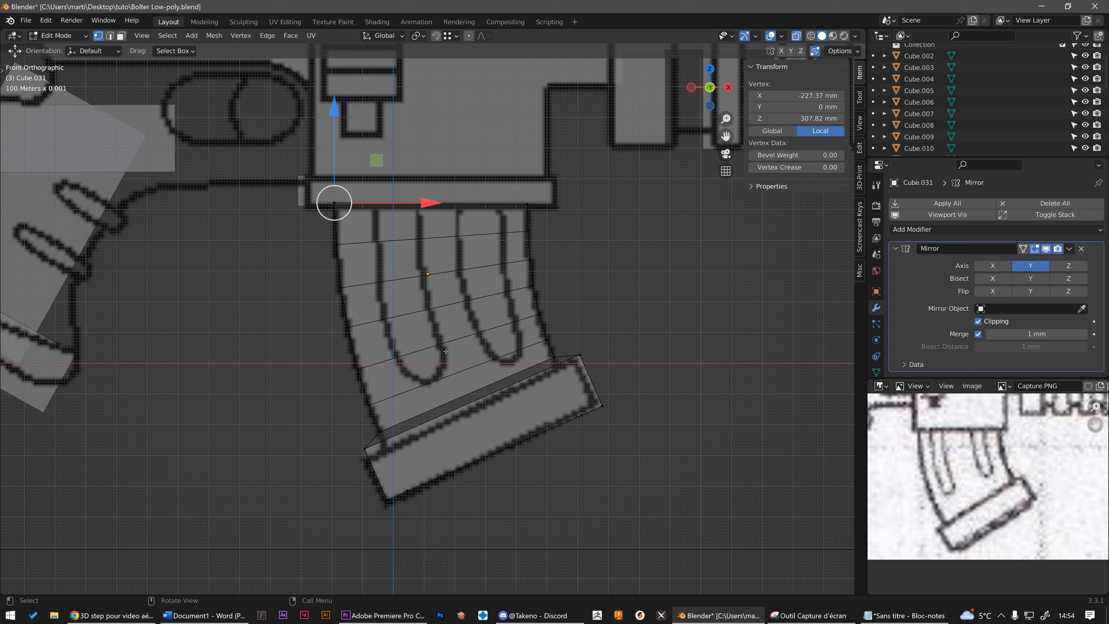
pyautogui.press('2')
pyautogui.click(415, 239)
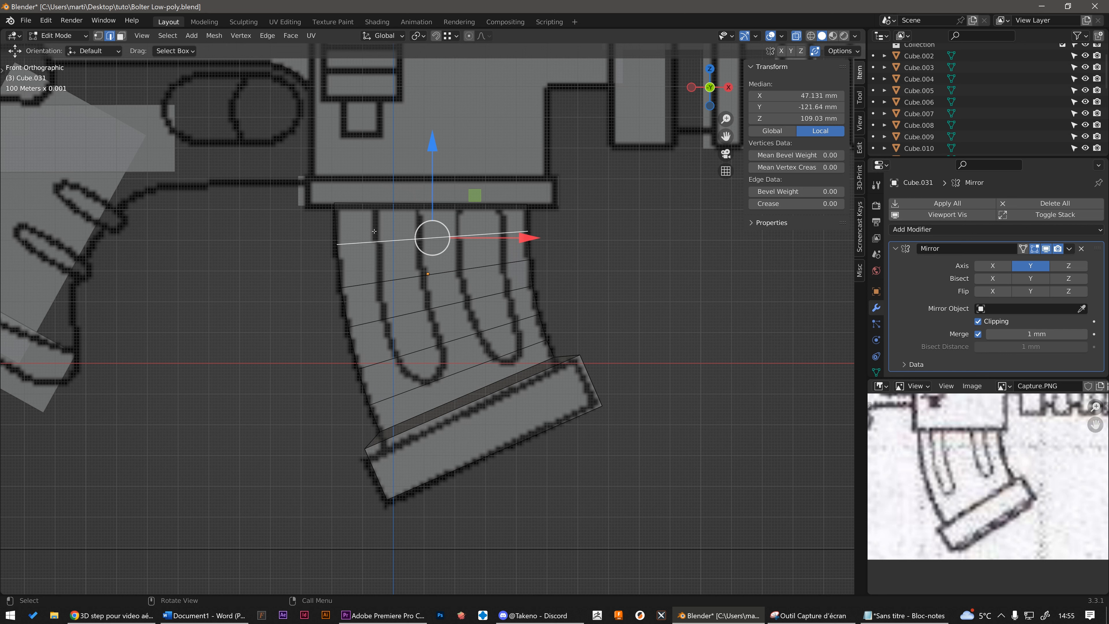
pyautogui.hotkey('ctrl', 'r')
pyautogui.click(450, 262)
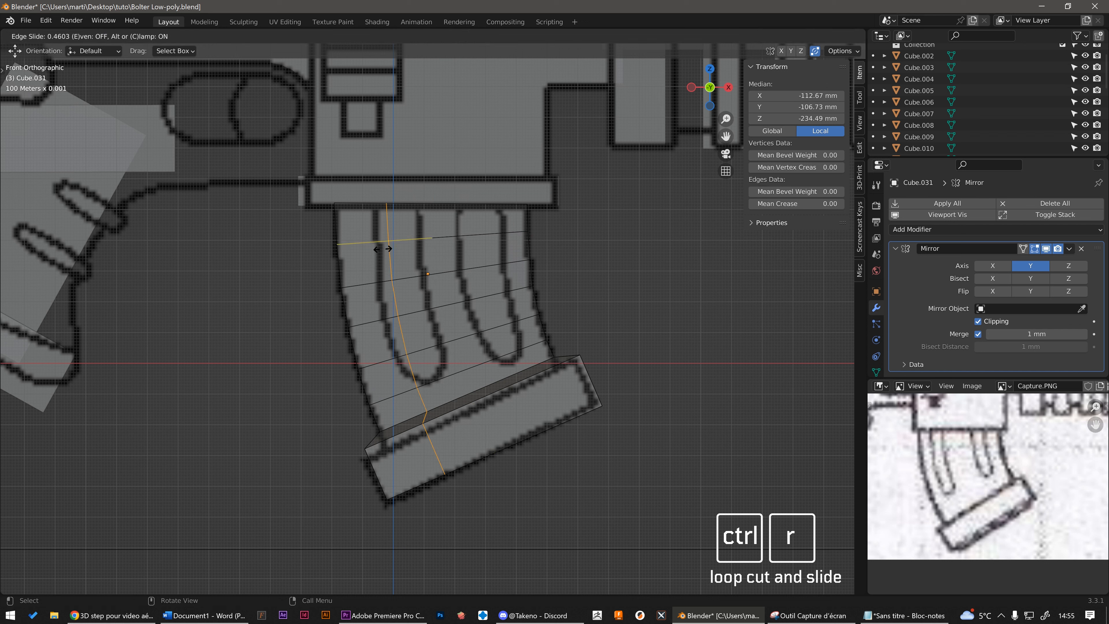
pyautogui.click(372, 253)
pyautogui.hotkey('ctrl', 'r')
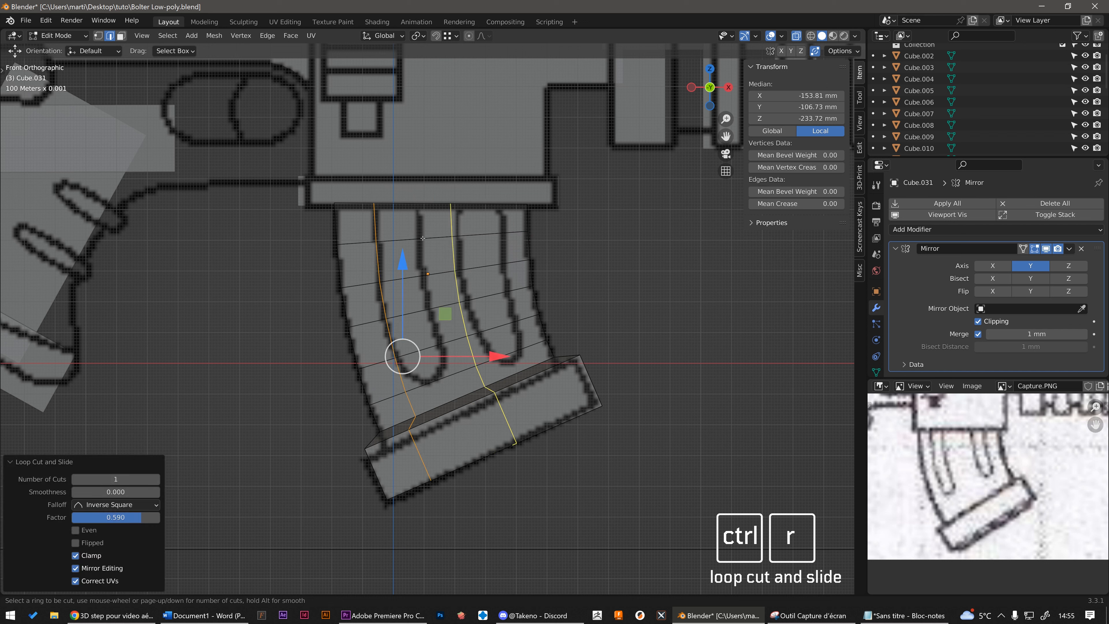
pyautogui.click(395, 245)
pyautogui.click(392, 249)
# Add two more lengthwise loop cuts to the magazine along both outlines of the reference's right groove
pyautogui.click(465, 234)
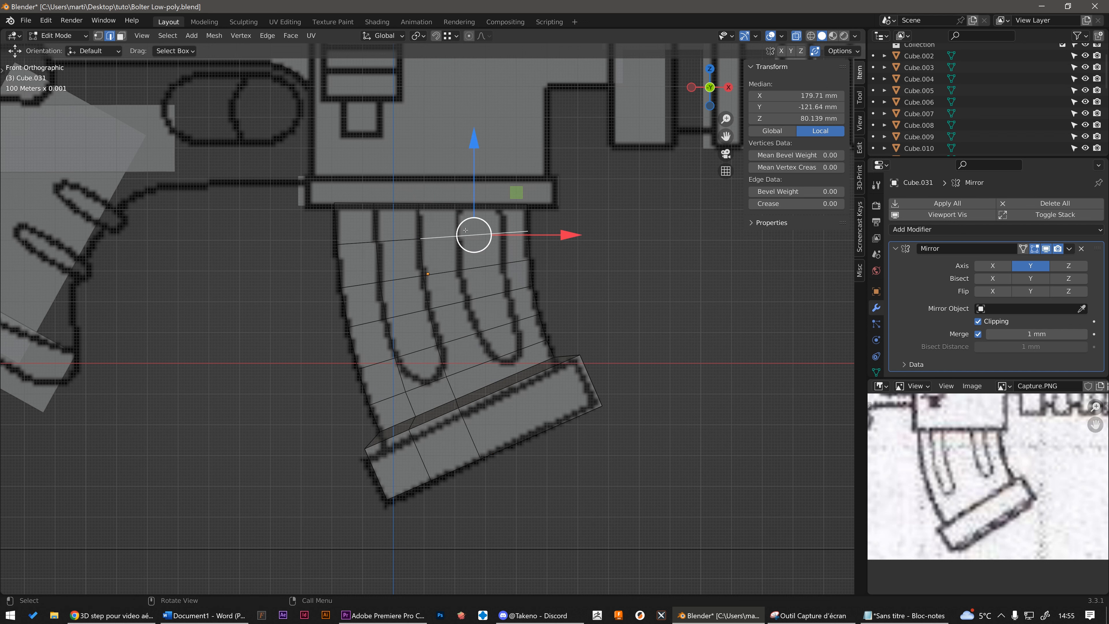
pyautogui.hotkey('ctrl', 'r')
pyautogui.click(465, 235)
pyautogui.click(449, 237)
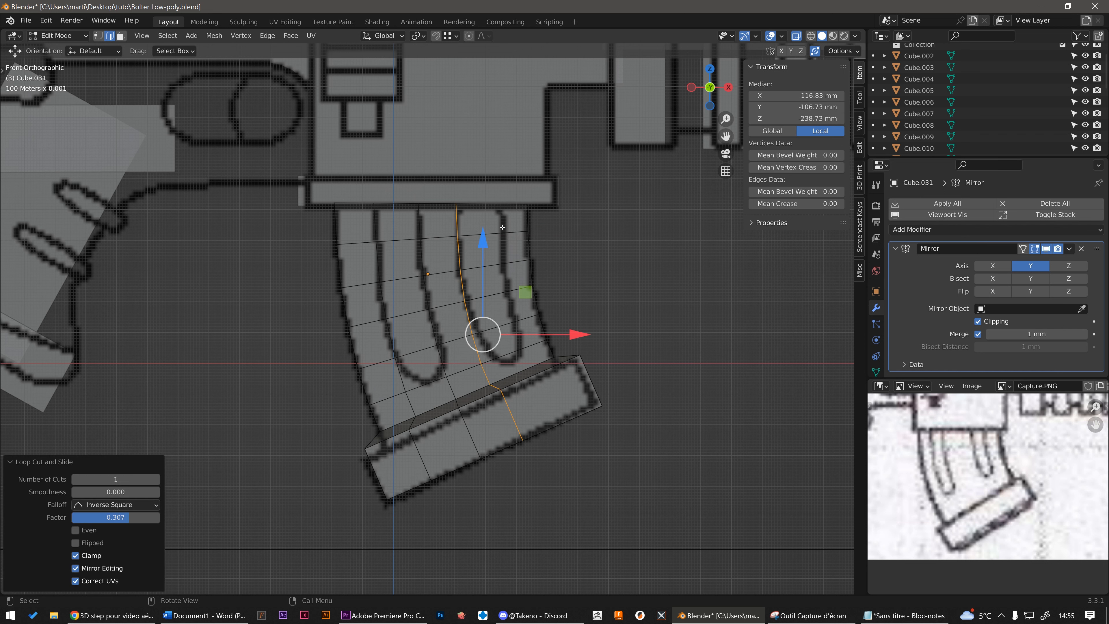
pyautogui.click(497, 231)
pyautogui.hotkey('ctrl', 'r')
pyautogui.click(500, 232)
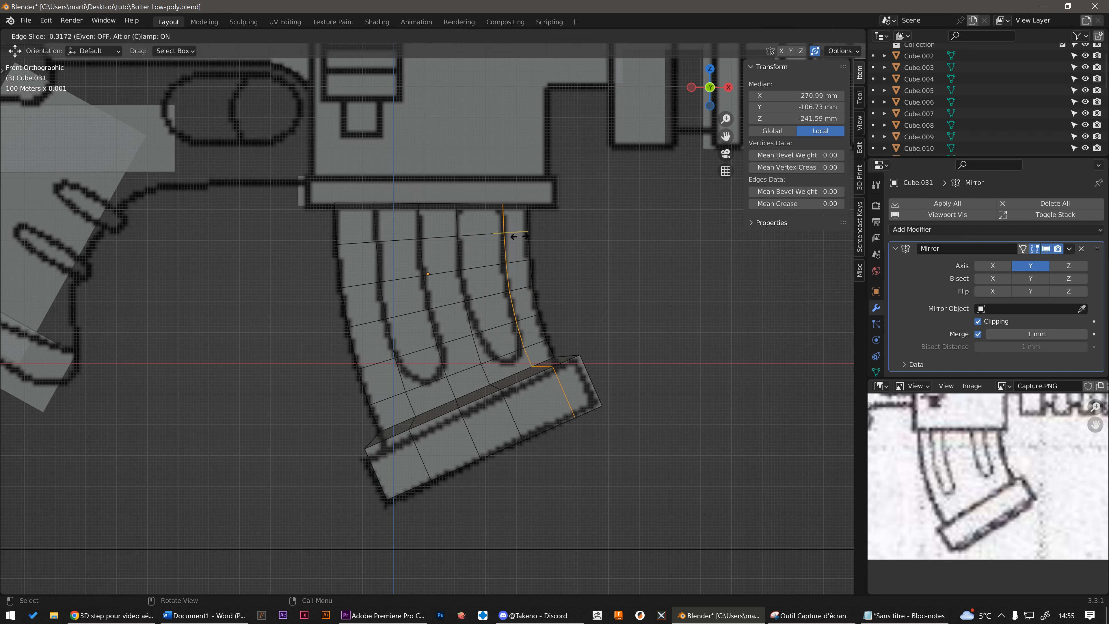
pyautogui.click(518, 234)
# Turn off see-through display and select the row of small faces on the underside of the magazine's base
pyautogui.moveTo(584, 292); pyautogui.dragTo(593, 260, button='middle')
pyautogui.hotkey('alt', 'z')
pyautogui.click(551, 399)
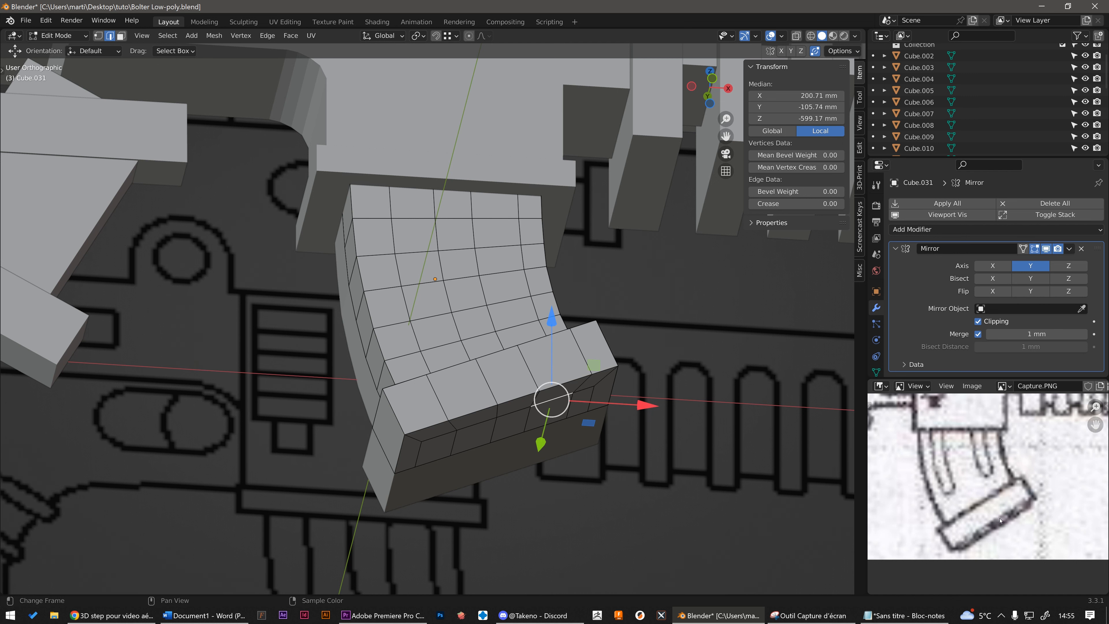
pyautogui.moveTo(441, 485); pyautogui.dragTo(424, 472, button='middle')
pyautogui.press('3')
pyautogui.click(410, 474)
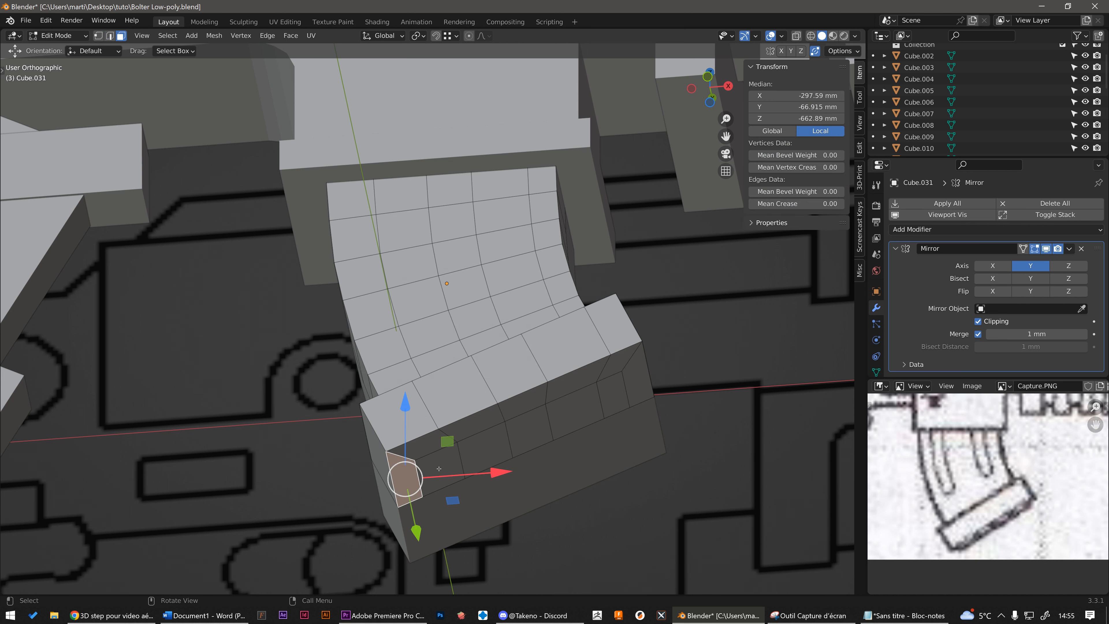
pyautogui.keyDown('shift'); pyautogui.click(436, 465); pyautogui.keyUp('shift')
pyautogui.keyDown('shift'); pyautogui.click(480, 455); pyautogui.keyUp('shift')
pyautogui.keyDown('shift'); pyautogui.click(526, 437); pyautogui.keyUp('shift')
pyautogui.keyDown('shift'); pyautogui.click(598, 402); pyautogui.keyUp('shift')
pyautogui.keyDown('shift'); pyautogui.click(613, 397); pyautogui.keyUp('shift')
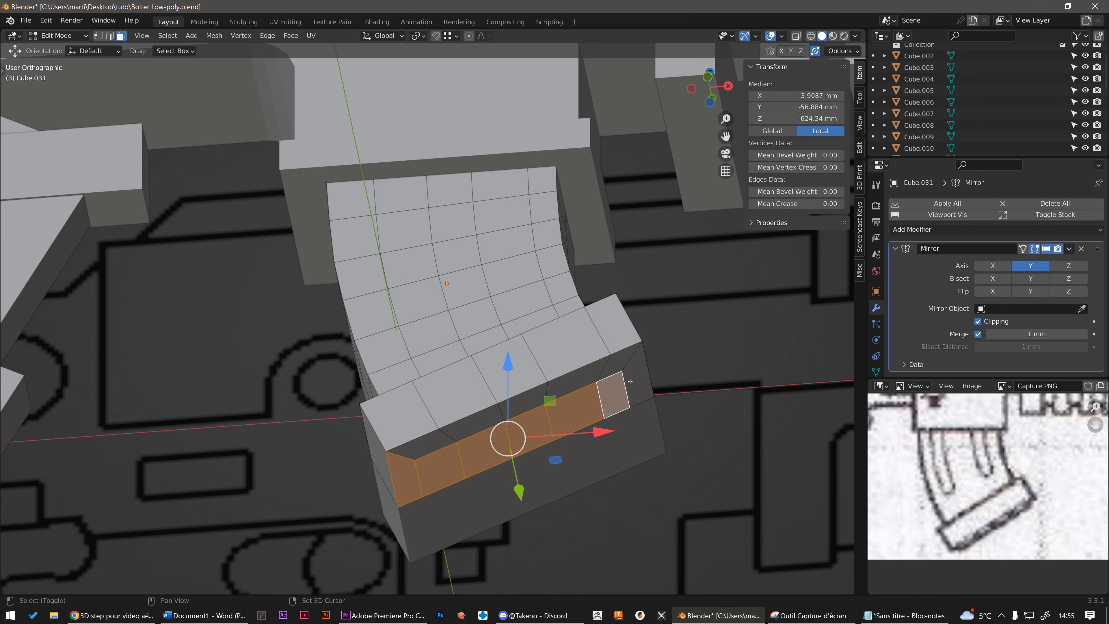
pyautogui.keyDown('shift'); pyautogui.click(636, 387); pyautogui.keyUp('shift')
pyautogui.moveTo(633, 389); pyautogui.dragTo(637, 404, button='middle')
# Select the unneeded inner edges left by the loop cuts on the underside of the magazine's base, in edge mode
pyautogui.press('2')
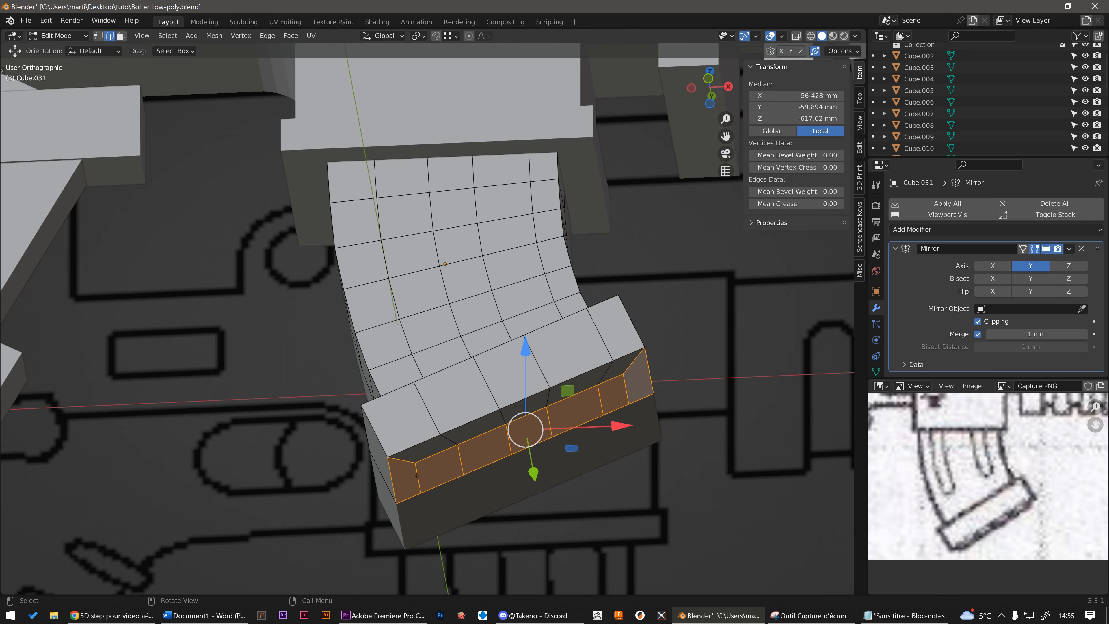
pyautogui.click(417, 473)
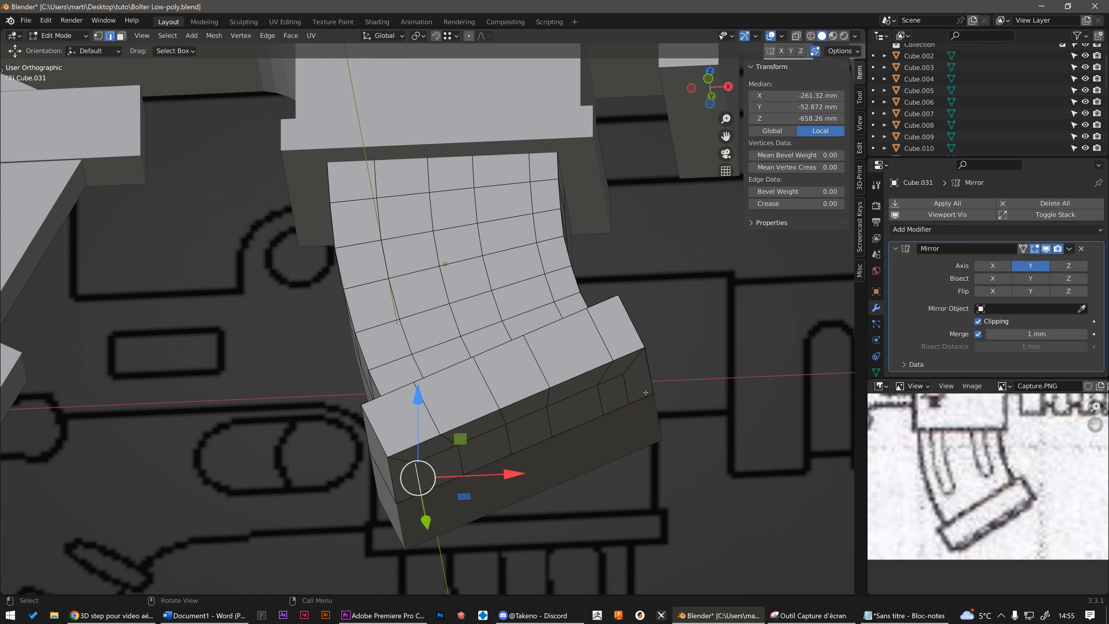
pyautogui.keyDown('shift'); pyautogui.click(450, 451); pyautogui.keyUp('shift')
pyautogui.keyDown('shift'); pyautogui.click(459, 452); pyautogui.keyUp('shift')
pyautogui.keyDown('shift'); pyautogui.click(446, 438); pyautogui.keyUp('shift')
pyautogui.keyDown('shift'); pyautogui.click(498, 427); pyautogui.keyUp('shift')
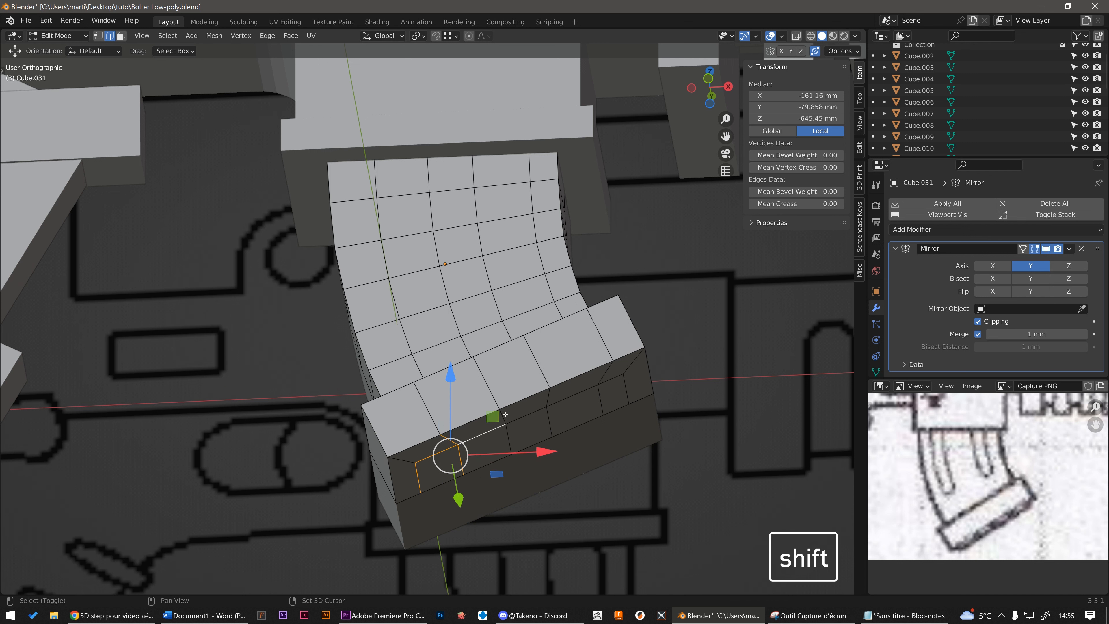
pyautogui.keyDown('shift'); pyautogui.click(504, 416); pyautogui.keyUp('shift')
pyautogui.keyDown('shift'); pyautogui.click(509, 438); pyautogui.keyUp('shift')
pyautogui.keyDown('shift'); pyautogui.click(548, 422); pyautogui.keyUp('shift')
pyautogui.keyDown('shift'); pyautogui.click(549, 398); pyautogui.keyUp('shift')
pyautogui.keyDown('shift'); pyautogui.click(570, 396); pyautogui.keyUp('shift')
pyautogui.keyDown('shift'); pyautogui.click(529, 415); pyautogui.keyUp('shift')
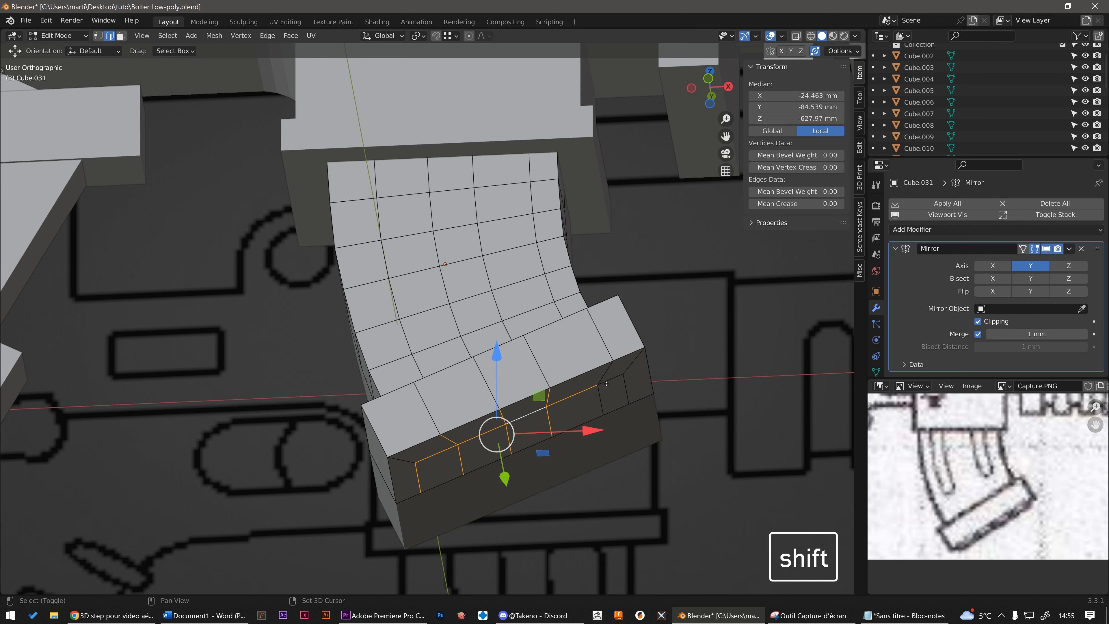
pyautogui.keyDown('shift'); pyautogui.click(605, 376); pyautogui.keyUp('shift')
pyautogui.keyDown('shift'); pyautogui.click(601, 398); pyautogui.keyUp('shift')
pyautogui.keyDown('shift'); pyautogui.click(611, 379); pyautogui.keyUp('shift')
pyautogui.keyDown('shift'); pyautogui.click(626, 387); pyautogui.keyUp('shift')
pyautogui.keyDown('shift'); pyautogui.click(631, 362); pyautogui.keyUp('shift')
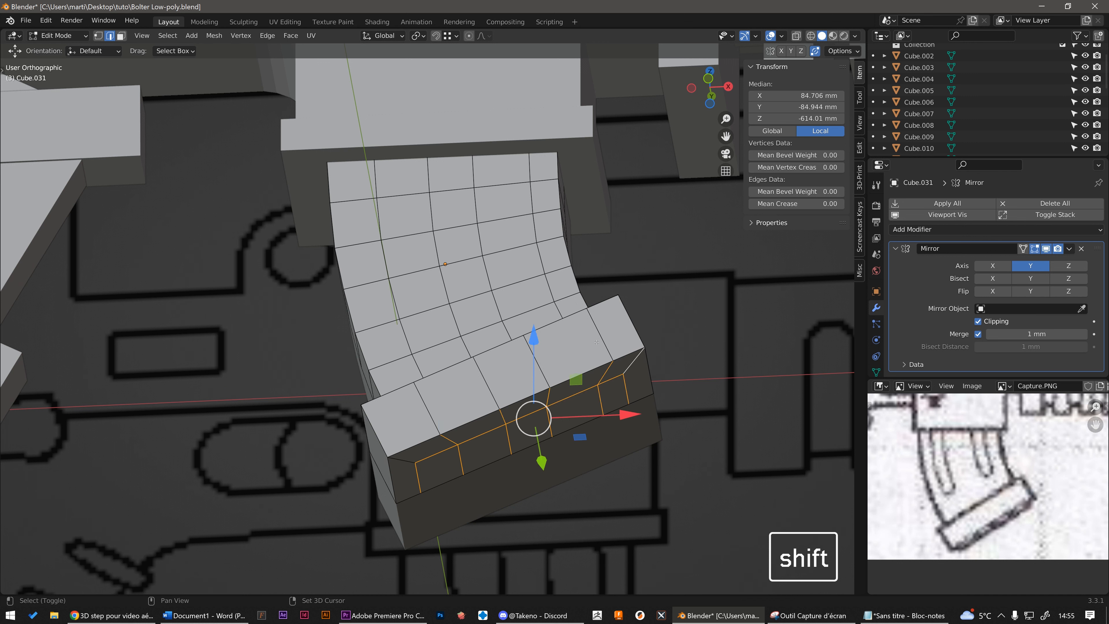
# Add the loop edges crossing the base's side and upper sloped faces to the selection and dissolve all selected edges
pyautogui.keyDown('shift'); pyautogui.click(600, 340); pyautogui.keyUp('shift')
pyautogui.keyDown('shift'); pyautogui.click(536, 364); pyautogui.keyUp('shift')
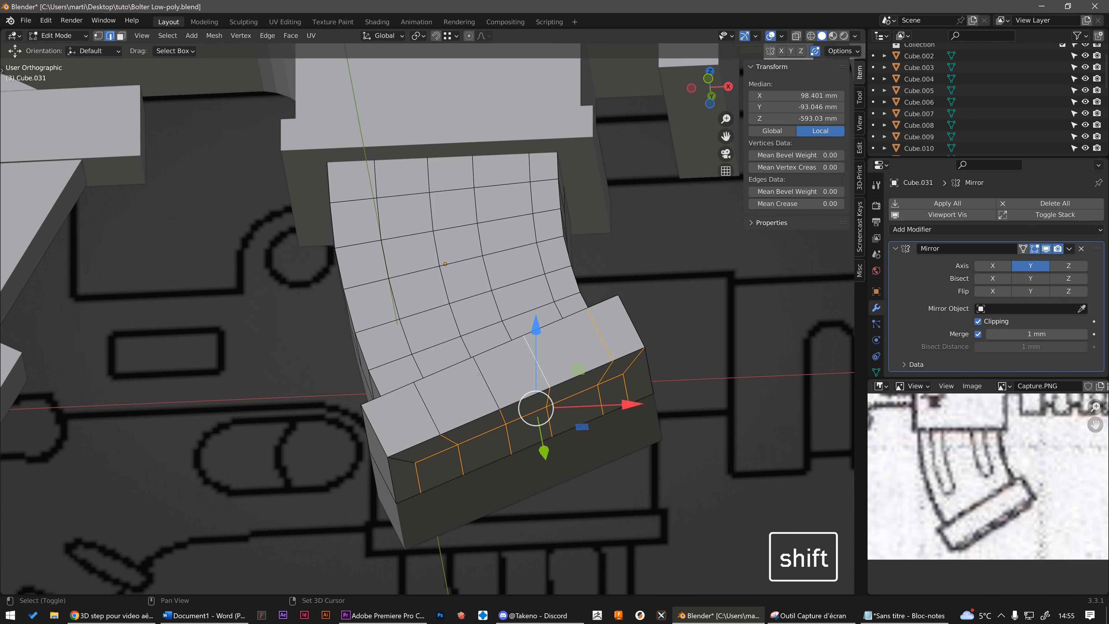
pyautogui.keyDown('shift'); pyautogui.click(478, 374); pyautogui.keyUp('shift')
pyautogui.keyDown('shift'); pyautogui.click(426, 396); pyautogui.keyUp('shift')
pyautogui.moveTo(438, 382); pyautogui.dragTo(475, 426, button='middle')
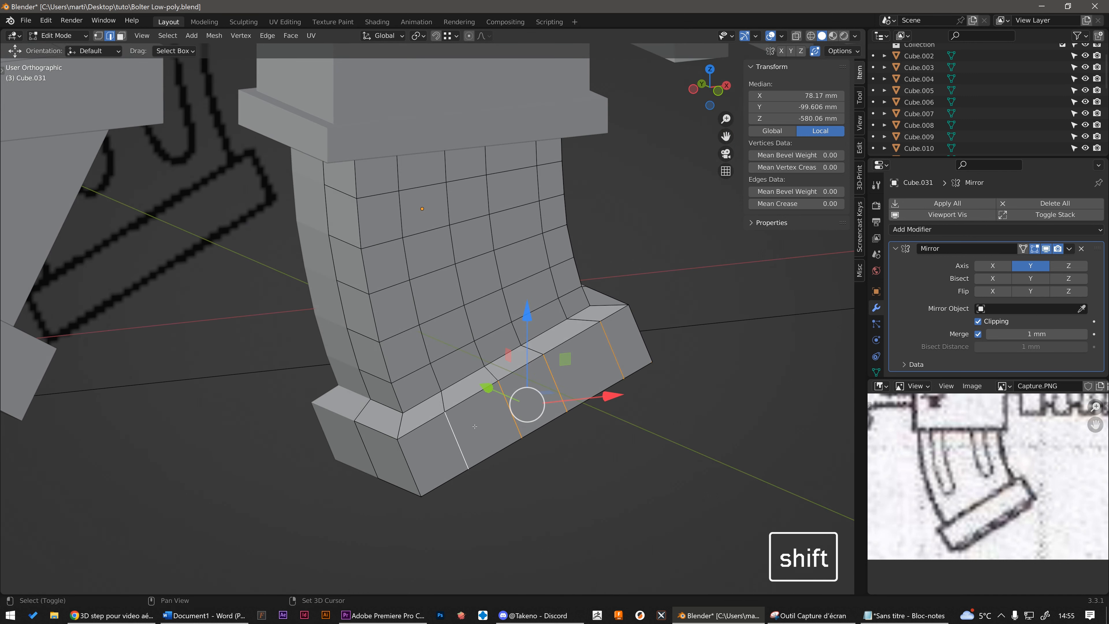
pyautogui.keyDown('shift'); pyautogui.click(441, 400); pyautogui.keyUp('shift')
pyautogui.keyDown('shift'); pyautogui.click(492, 375); pyautogui.keyUp('shift')
pyautogui.keyDown('shift'); pyautogui.click(533, 351); pyautogui.keyUp('shift')
pyautogui.keyDown('shift'); pyautogui.click(594, 320); pyautogui.keyUp('shift')
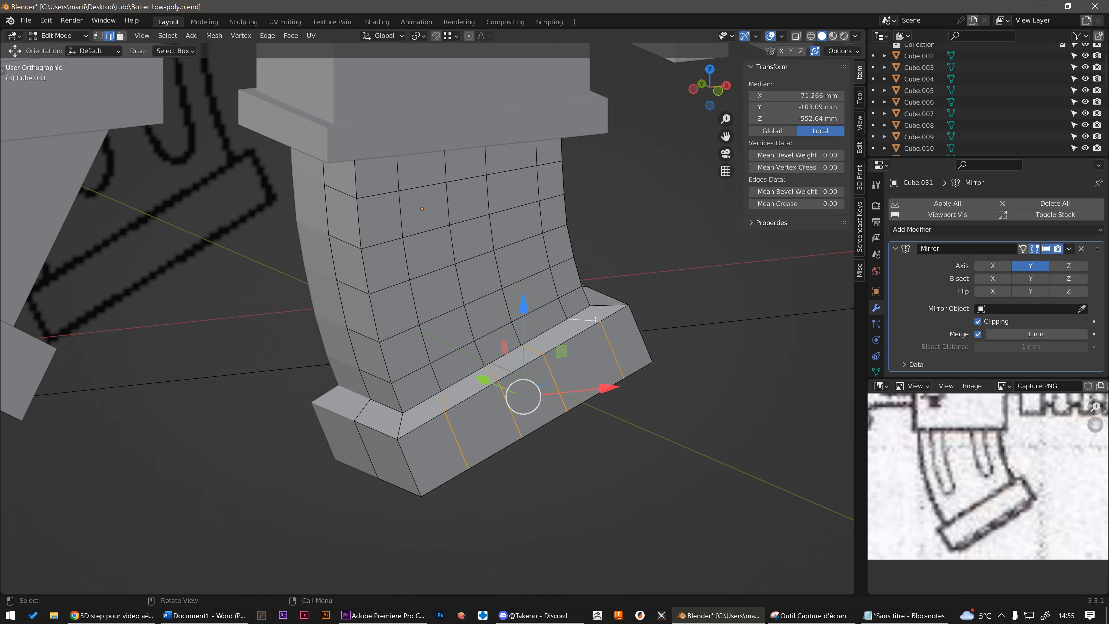
pyautogui.moveTo(596, 319); pyautogui.dragTo(570, 301, button='middle')
pyautogui.press('x')
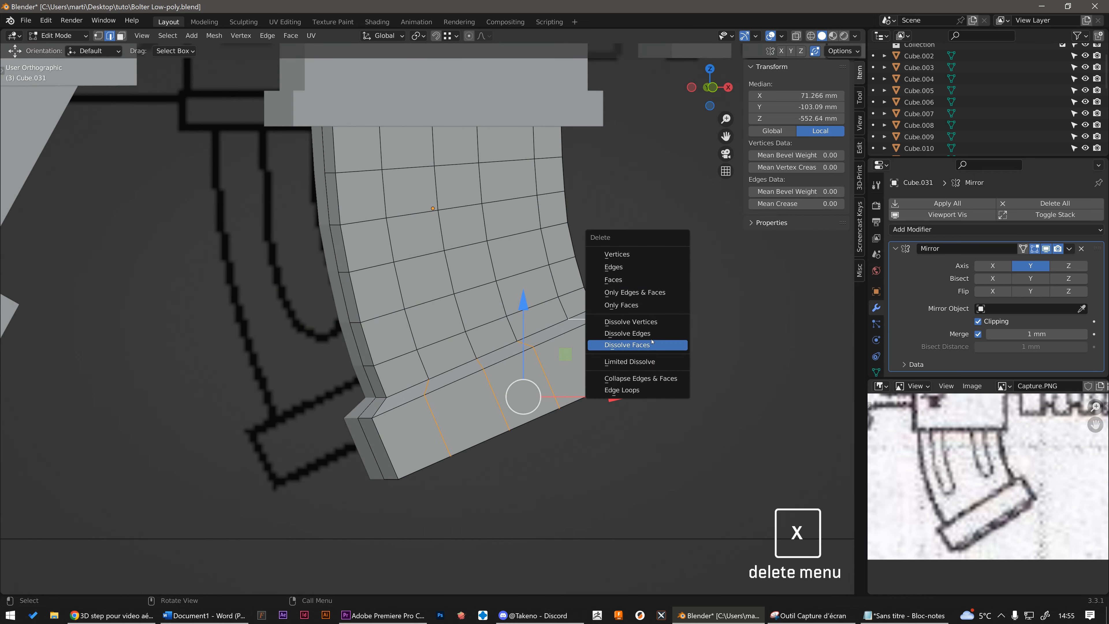
pyautogui.click(641, 334)
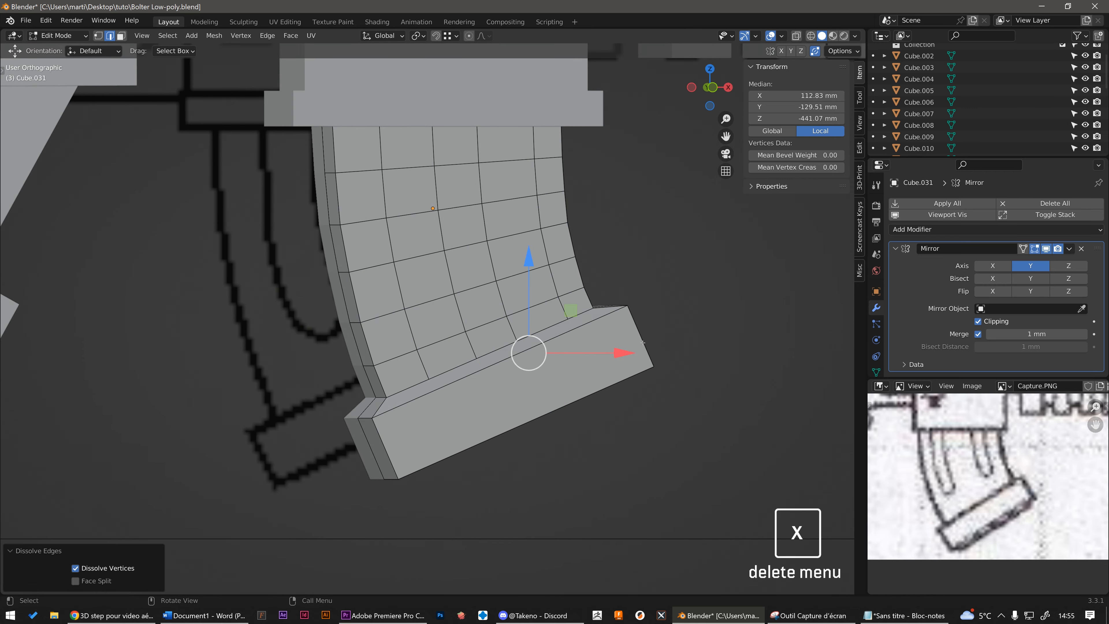
pyautogui.moveTo(643, 343); pyautogui.dragTo(621, 374, button='middle')
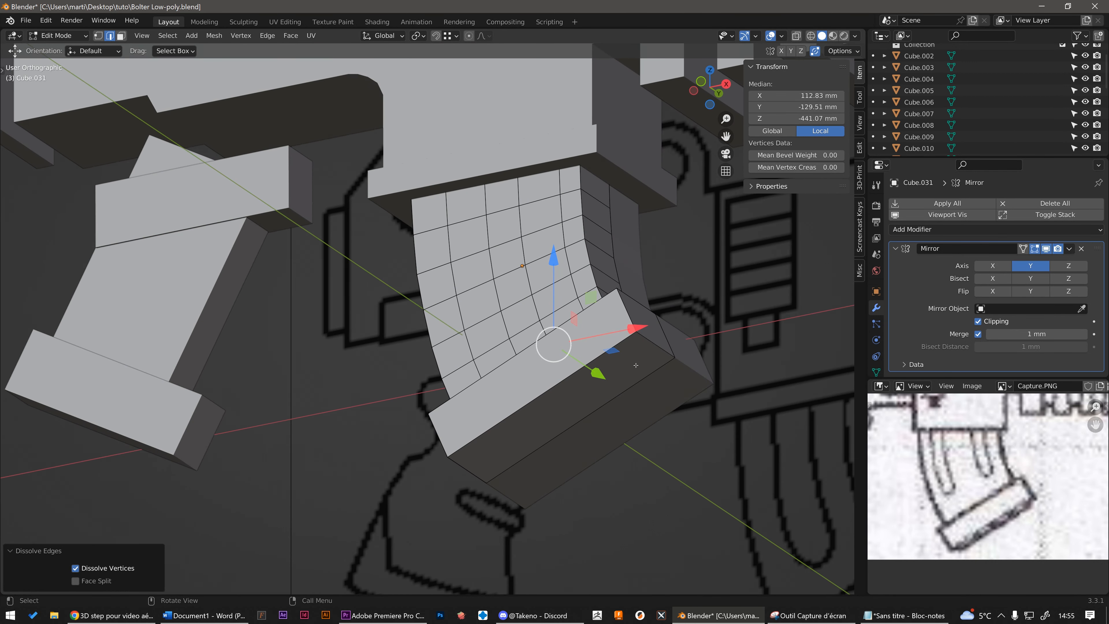
pyautogui.press('3')
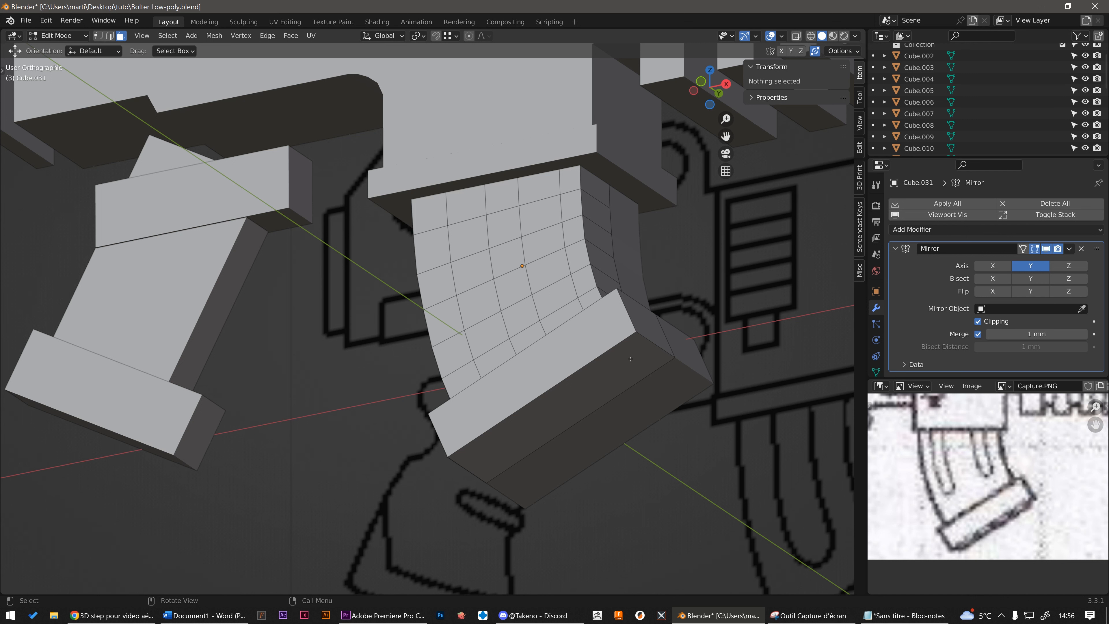
# Add three evenly spaced loop cuts across the magazine's base, leaving them unslid
pyautogui.press('2')
pyautogui.click(602, 361)
pyautogui.moveTo(601, 361); pyautogui.dragTo(571, 370, button='middle')
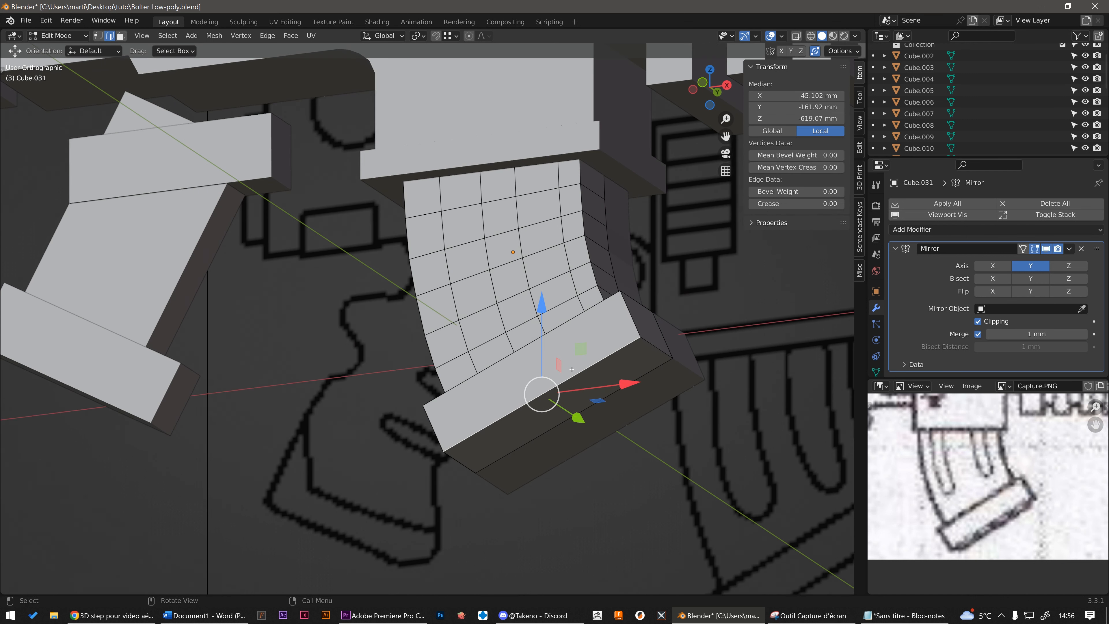
pyautogui.hotkey('ctrl', 'r')
pyautogui.scroll(2, 572, 370)
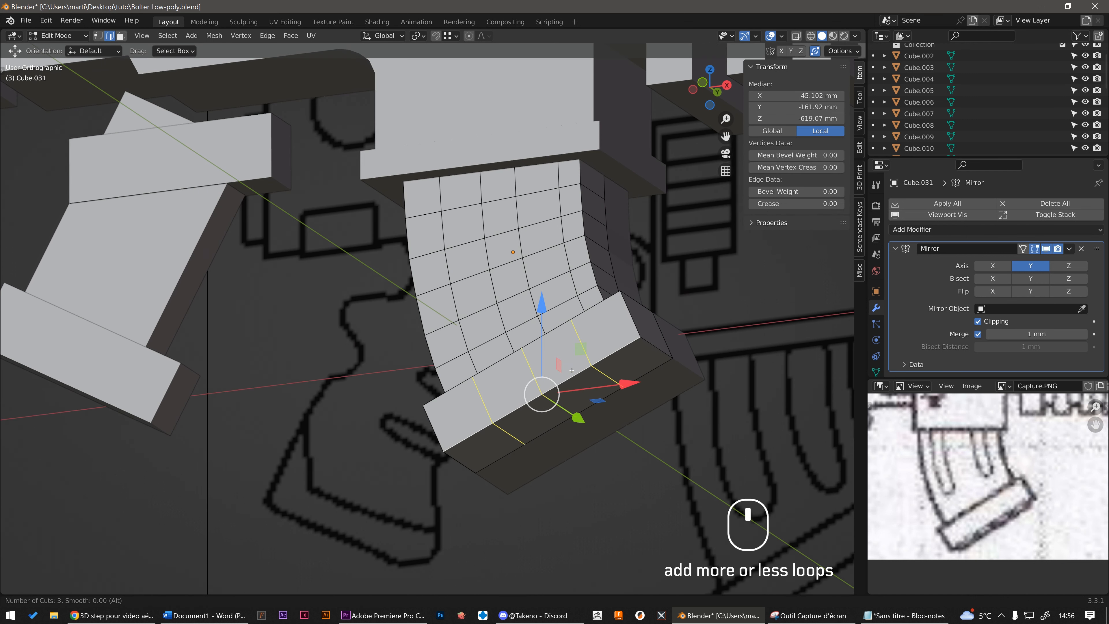
pyautogui.click(571, 370)
pyautogui.rightClick(571, 370)
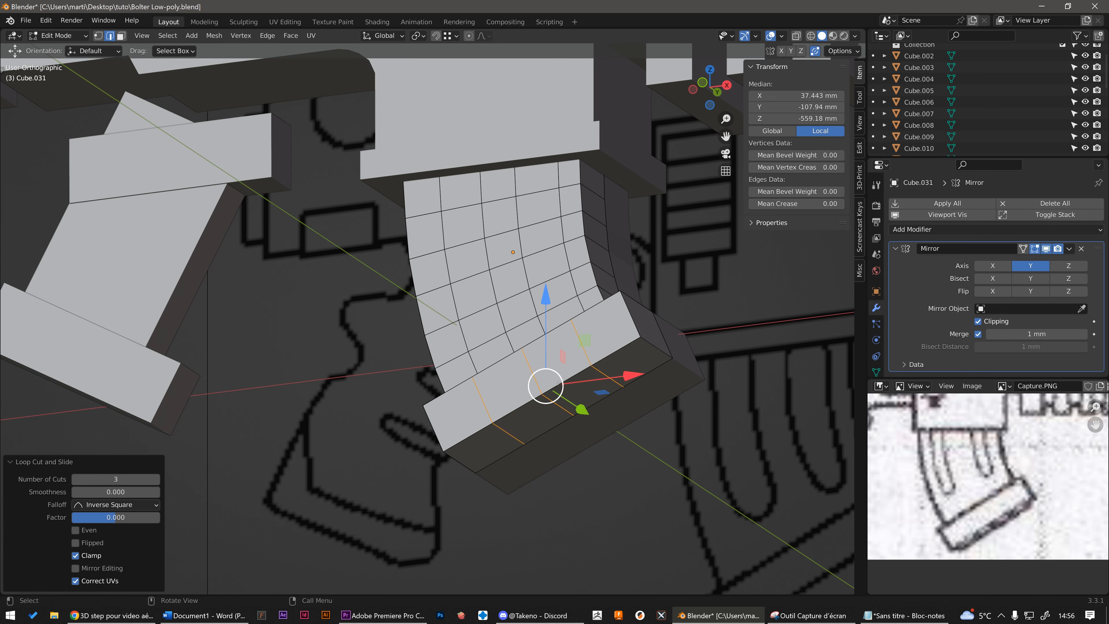
pyautogui.moveTo(571, 370); pyautogui.dragTo(616, 368, button='middle')
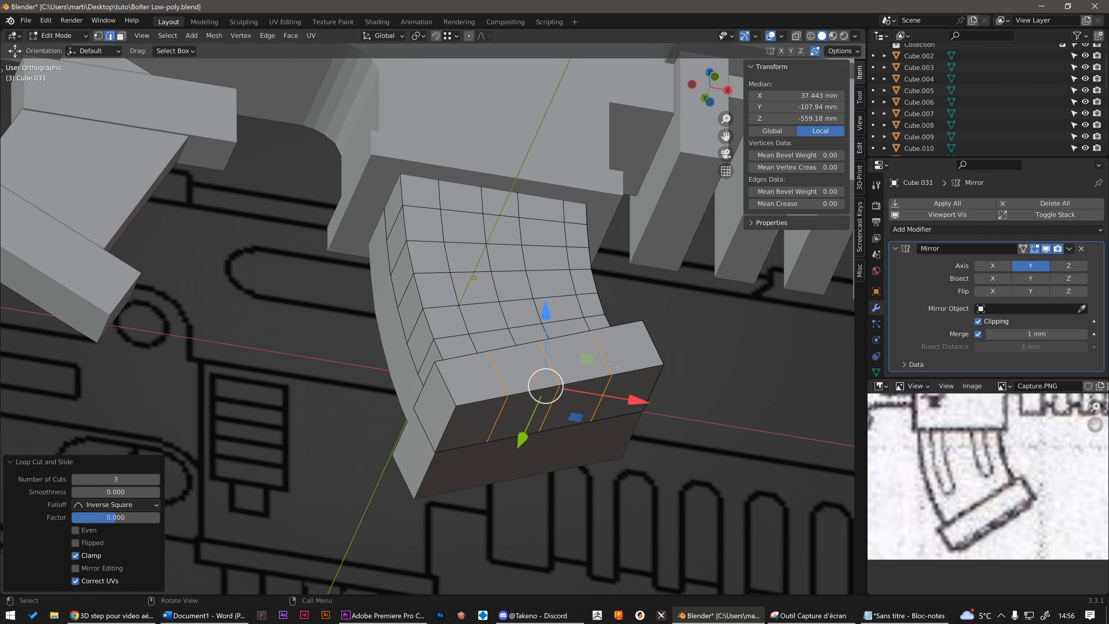
# Select the whole row of four faces on the underside of the magazine's base in face mode
pyautogui.press('3')
pyautogui.click(633, 392)
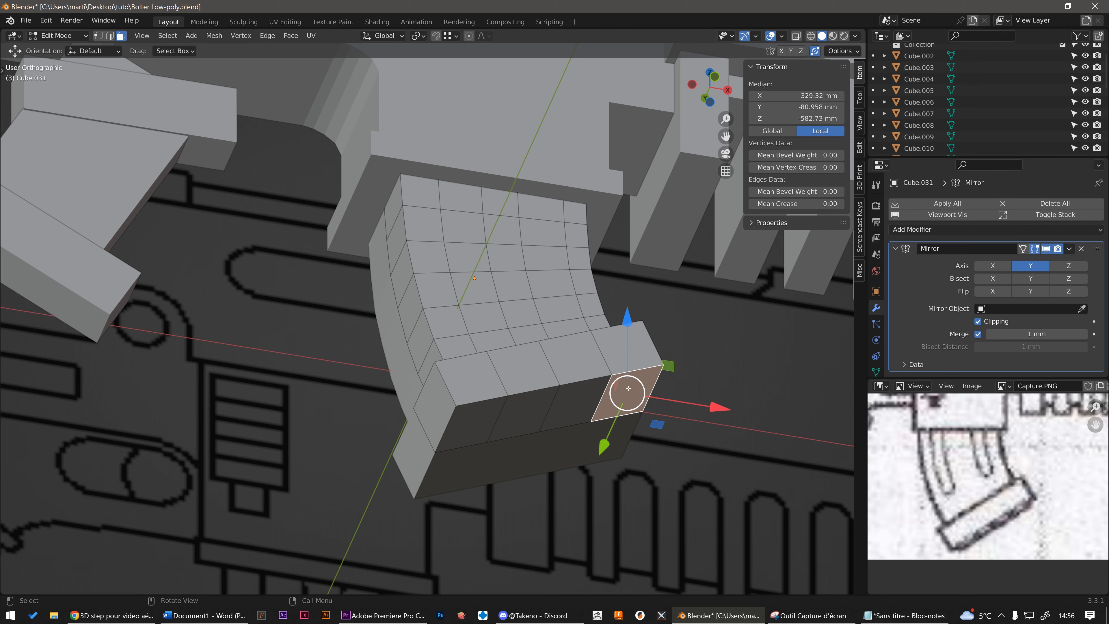
pyautogui.click(524, 412)
pyautogui.click(576, 402)
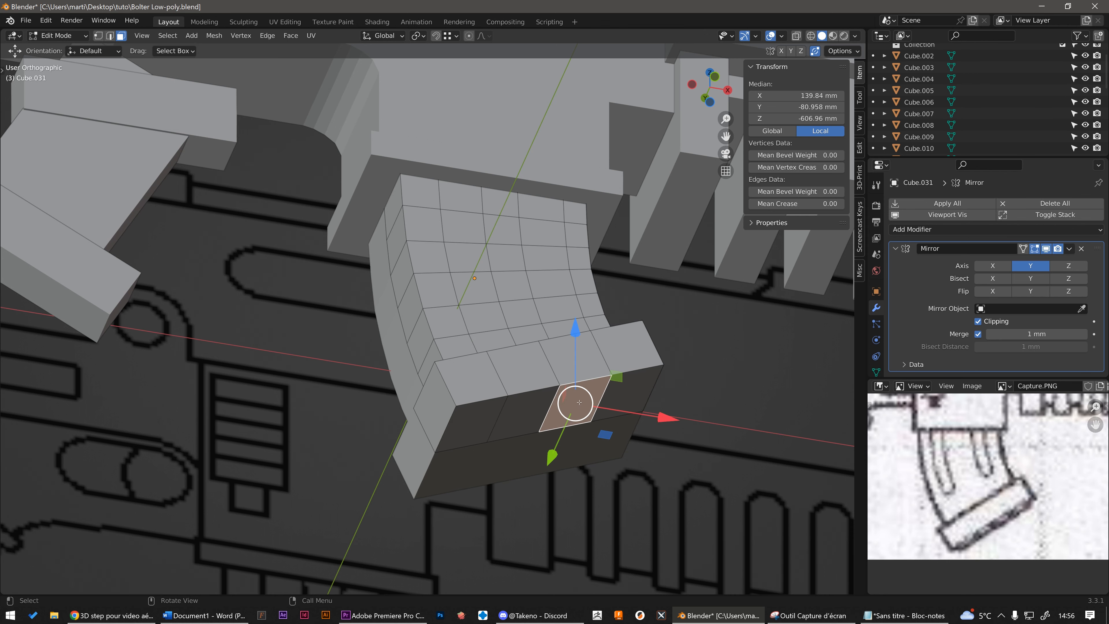
pyautogui.click(628, 392)
pyautogui.moveTo(628, 392)
pyautogui.mouseDown(button='middle')
pyautogui.moveTo(558, 445)
pyautogui.moveTo(611, 451)
pyautogui.moveTo(620, 408)
pyautogui.mouseUp(button='middle')
pyautogui.scroll(1, 620, 409)
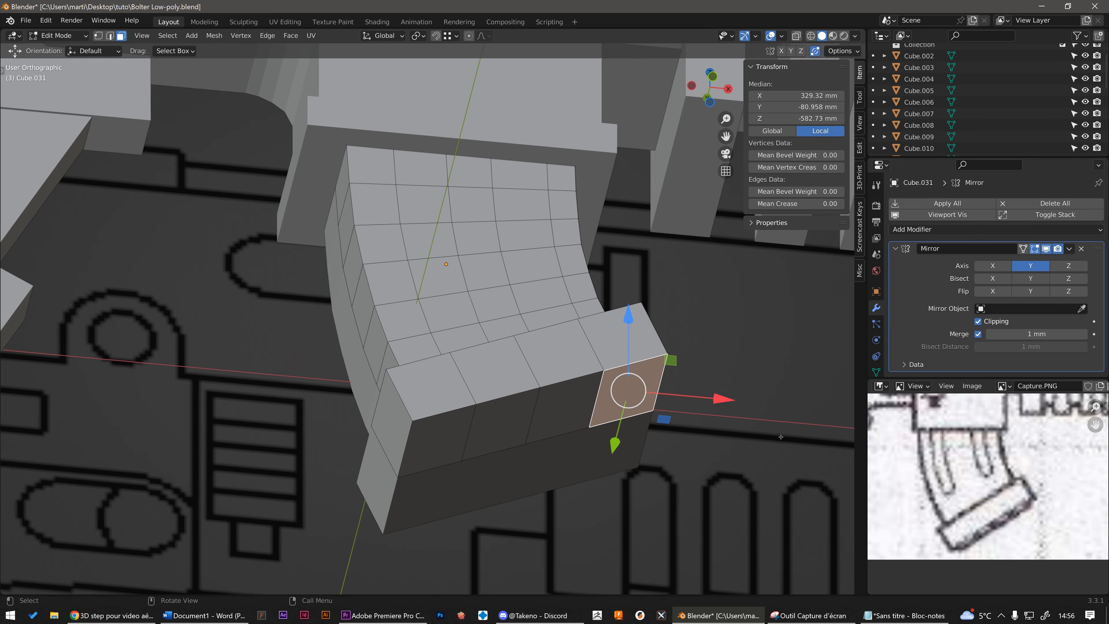
pyautogui.moveTo(780, 437); pyautogui.dragTo(571, 412, button='middle')
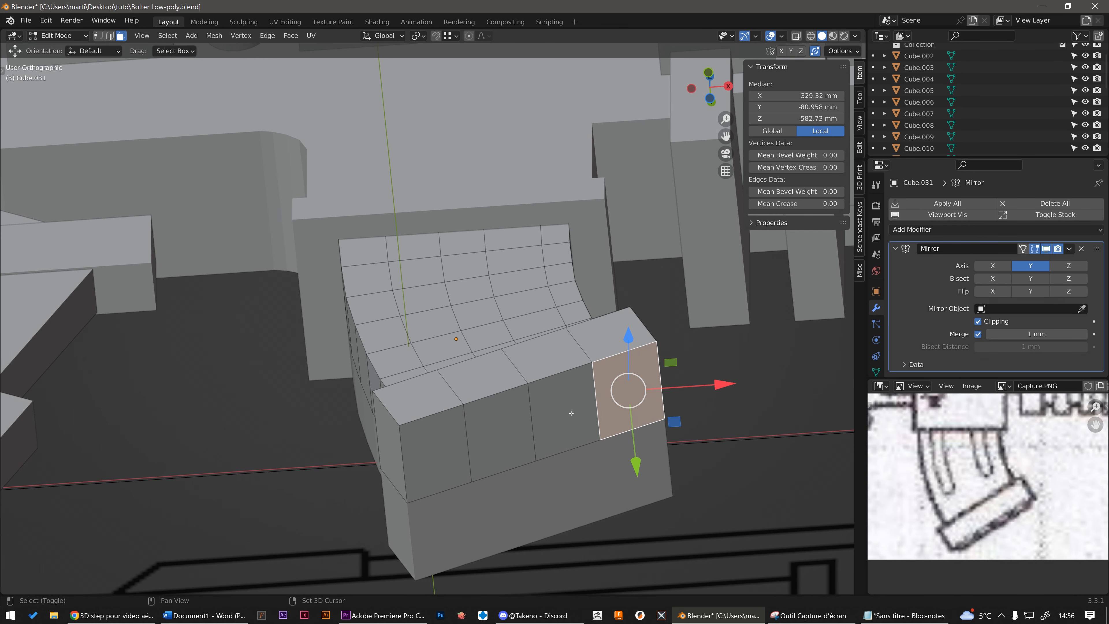
pyautogui.keyDown('ctrl'); pyautogui.click(435, 455); pyautogui.keyUp('ctrl')
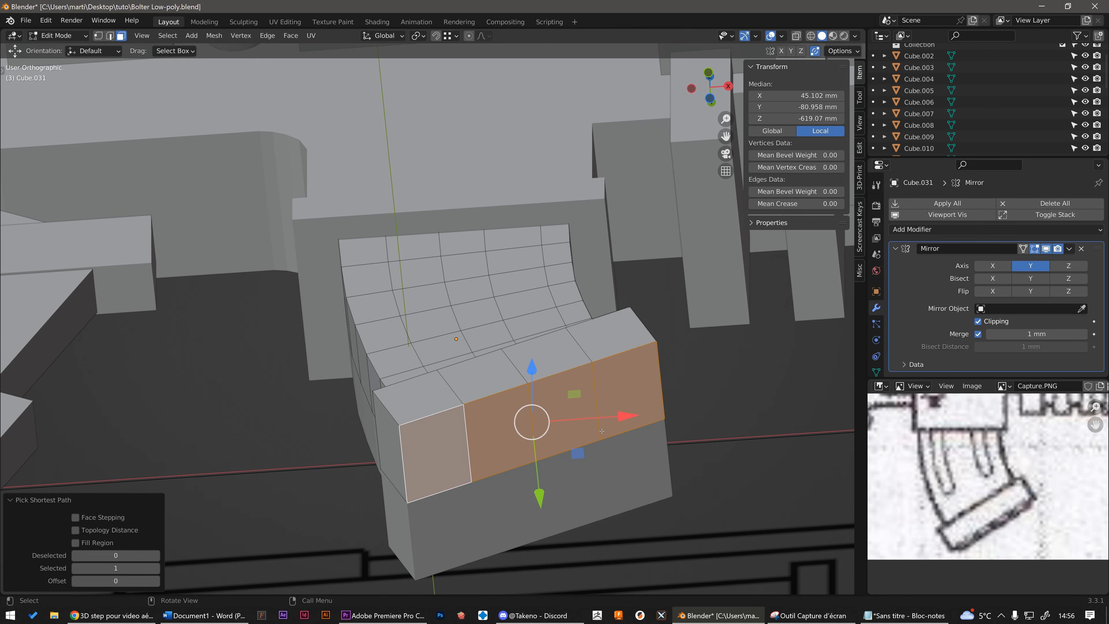
pyautogui.click(638, 381)
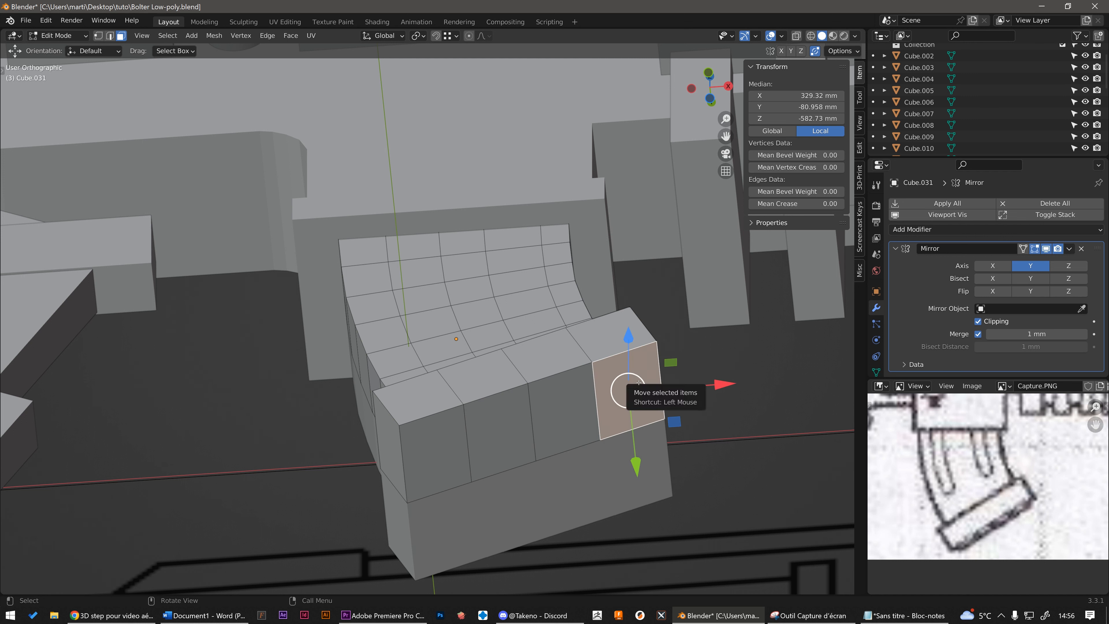
pyautogui.keyDown('ctrl'); pyautogui.click(435, 443); pyautogui.keyUp('ctrl')
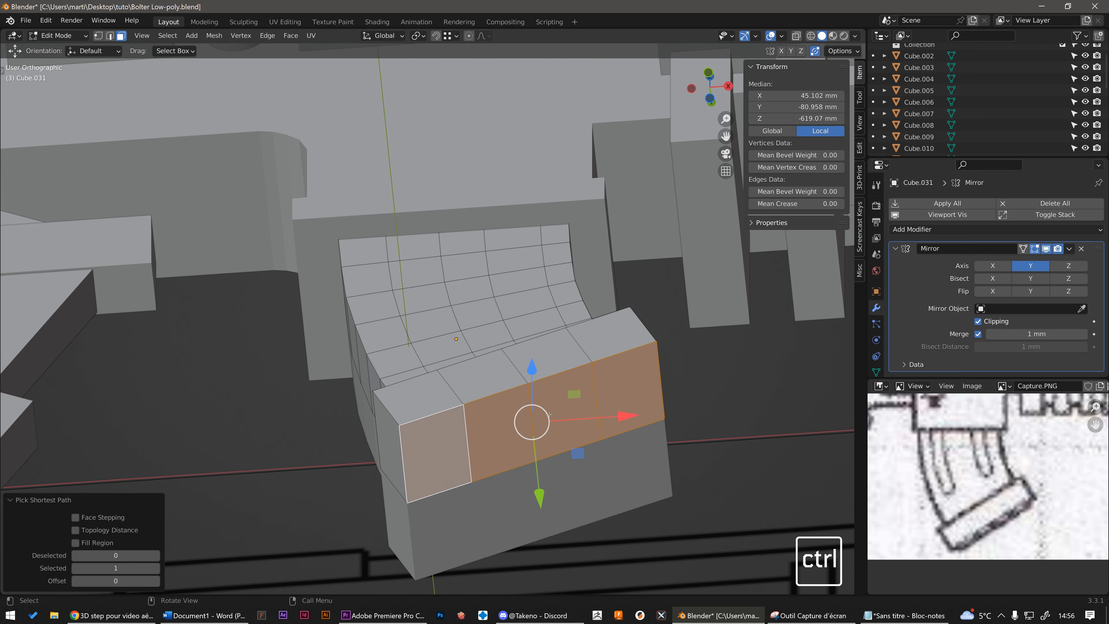
pyautogui.moveTo(537, 437); pyautogui.dragTo(640, 405, button='middle')
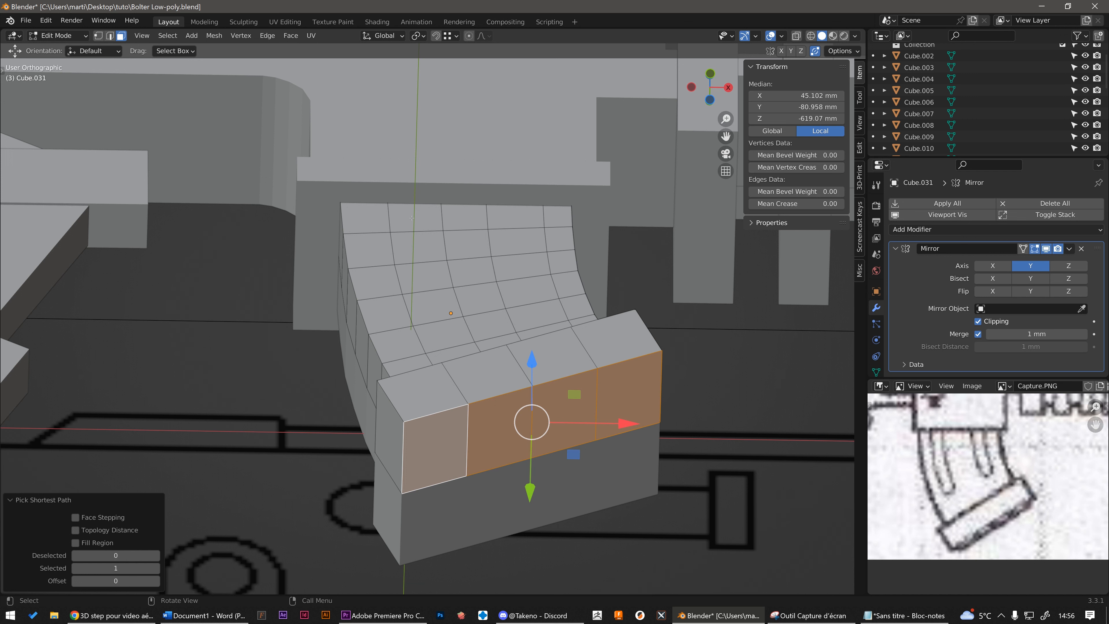
# Try to inset the four selected underside faces as one region by about 30 mm
pyautogui.click(284, 36)
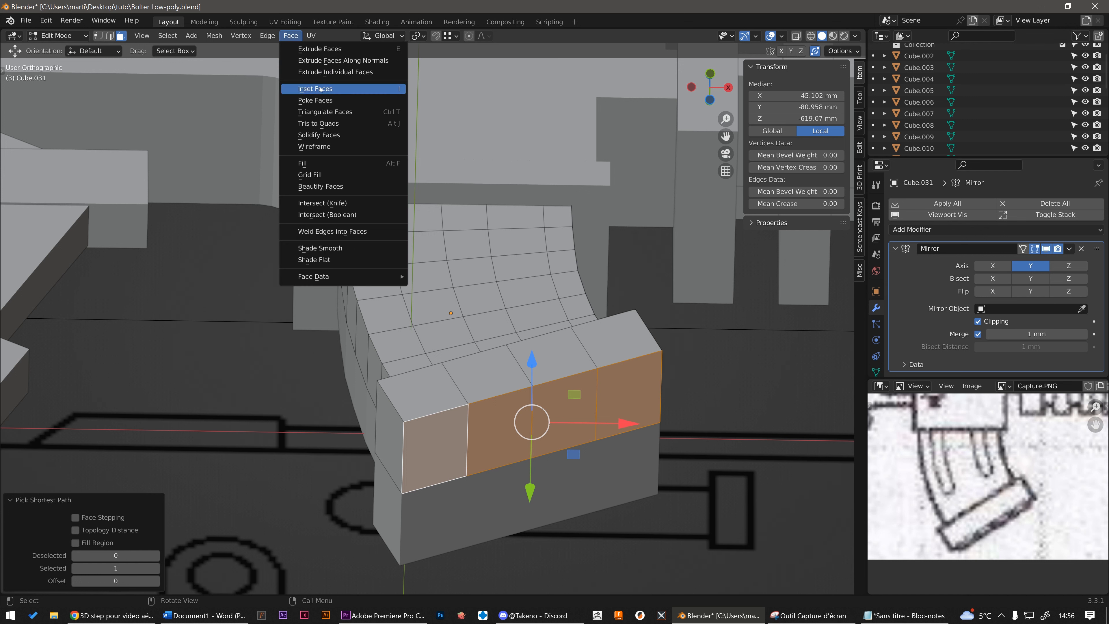
pyautogui.moveTo(568, 411); pyautogui.dragTo(596, 394, button='middle')
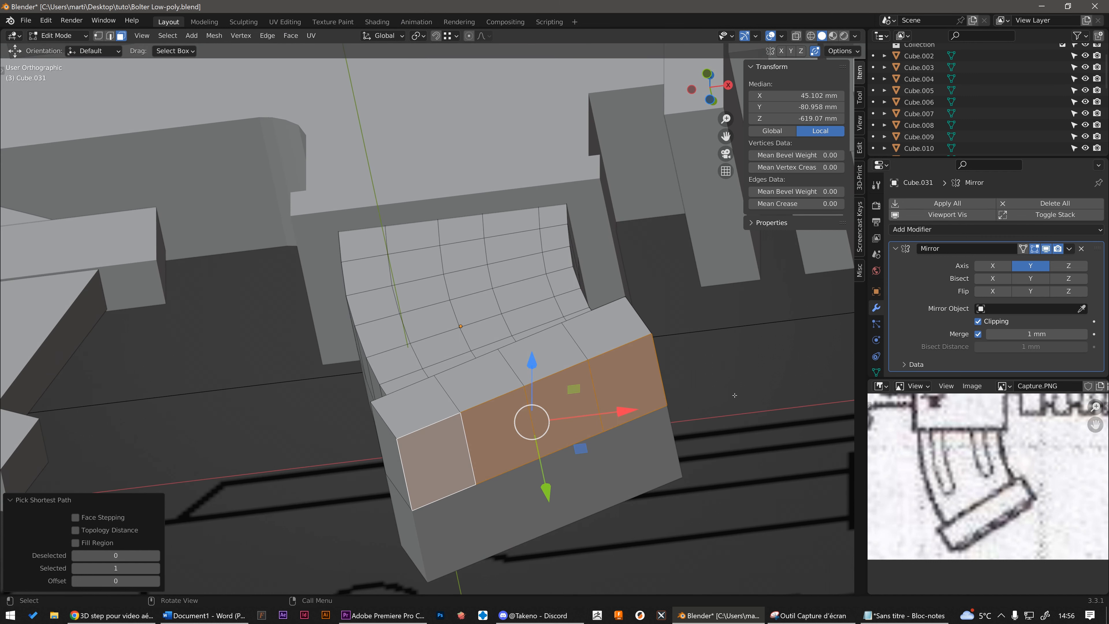
pyautogui.press('i')
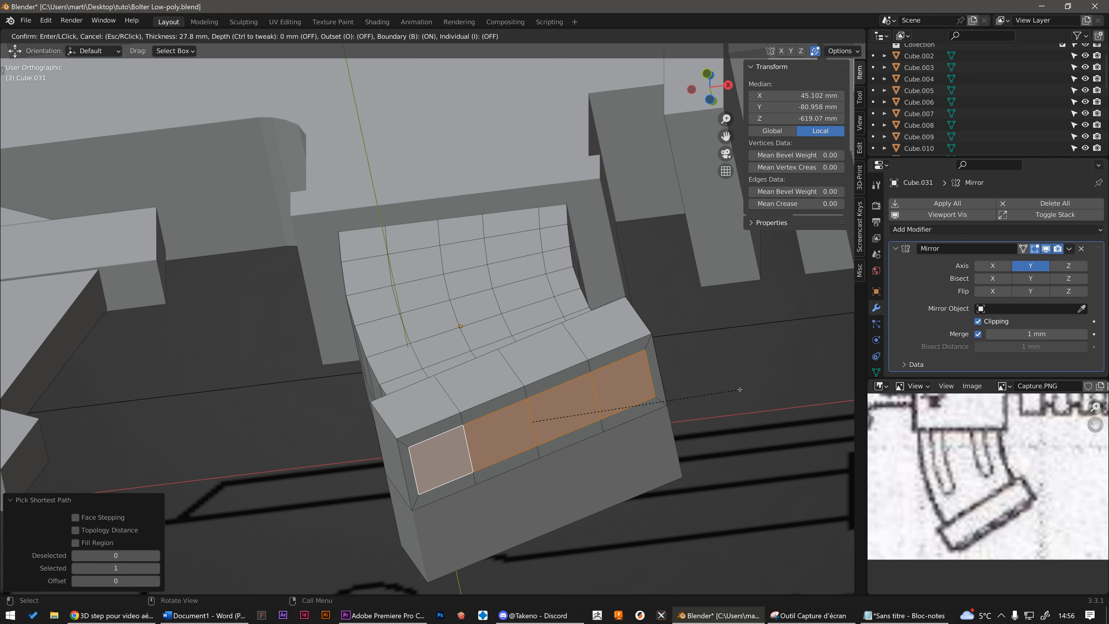
pyautogui.click(739, 389)
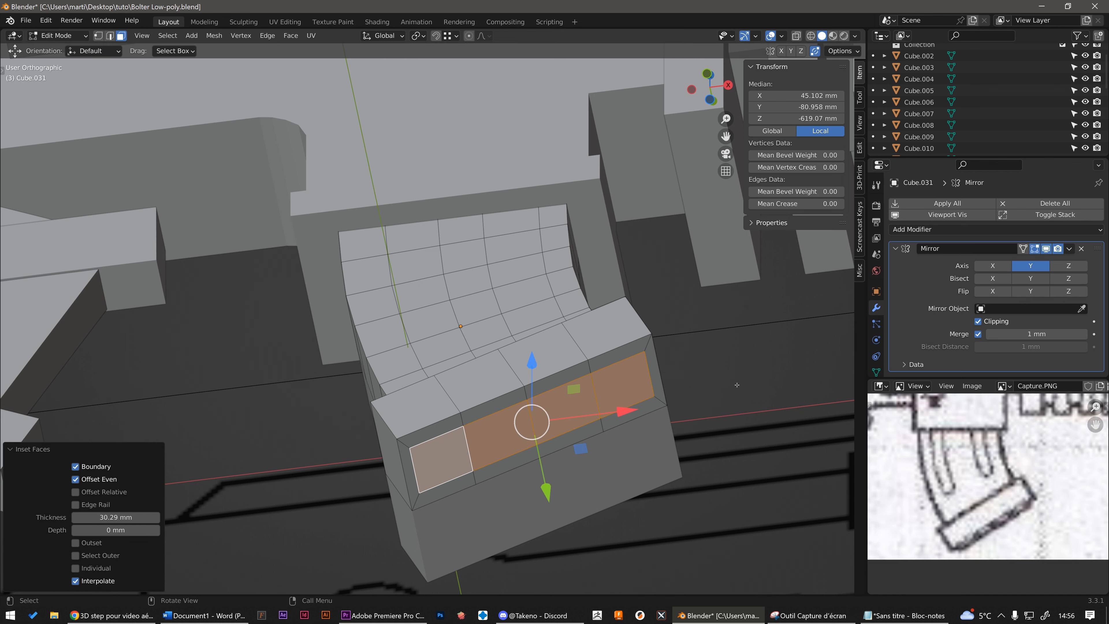
pyautogui.moveTo(739, 389); pyautogui.dragTo(593, 280, button='middle')
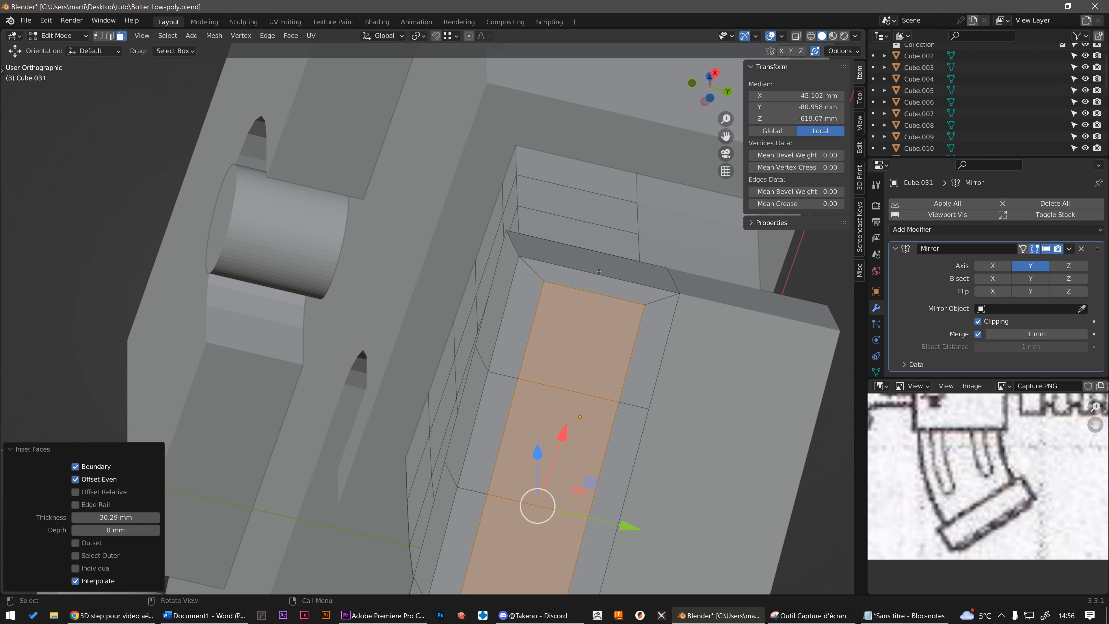
pyautogui.scroll(-3, 510, 308)
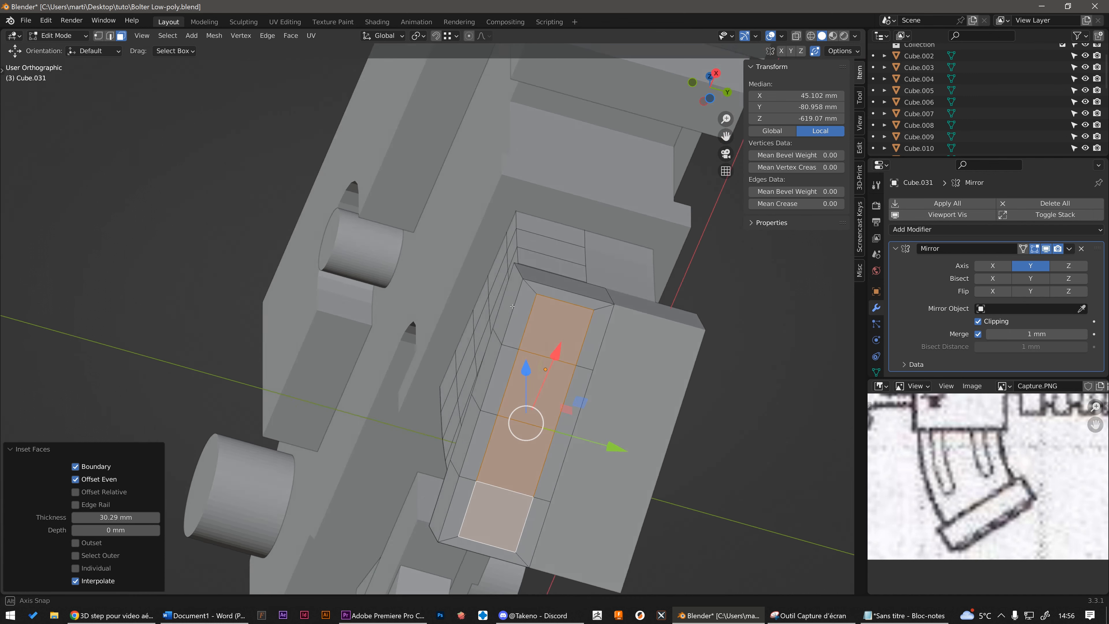
pyautogui.moveTo(510, 308); pyautogui.dragTo(593, 332, button='middle')
pyautogui.hotkey('ctrl', 'z')
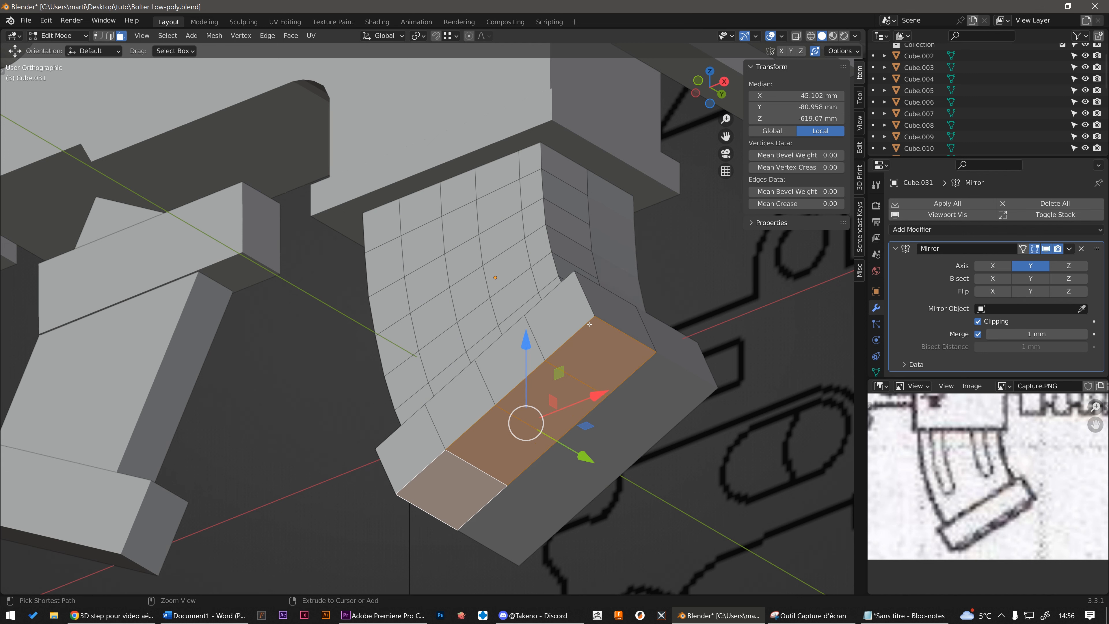
# Apply the magazine's scale in object mode and return to editing its mesh
pyautogui.press('Tab')
pyautogui.scroll(-4, 585, 315)
pyautogui.moveTo(612, 280); pyautogui.dragTo(697, 291, button='middle')
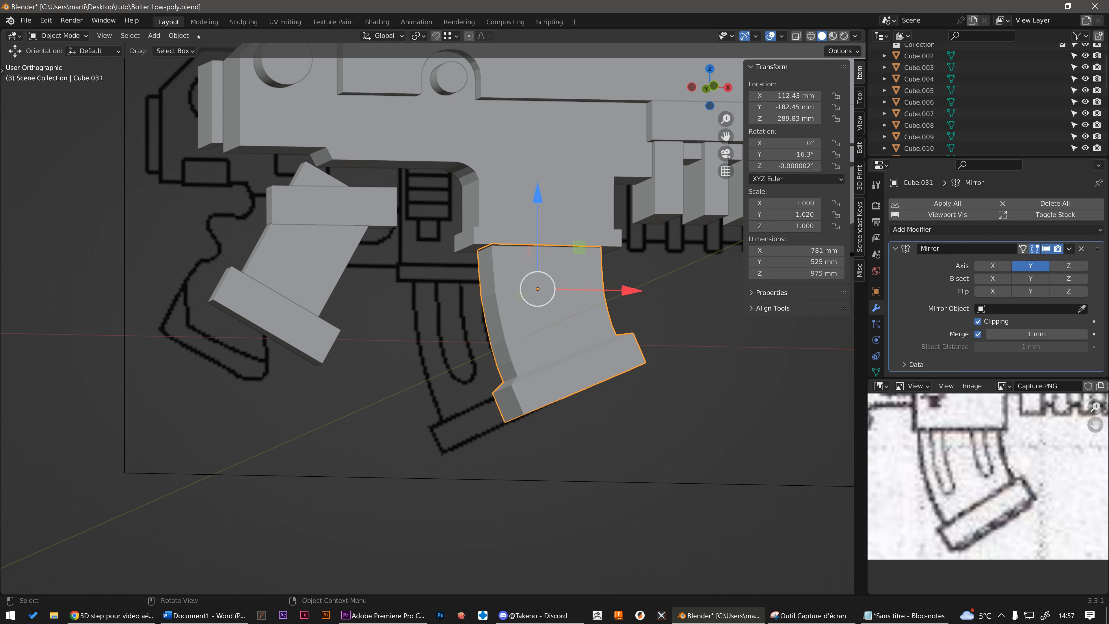
pyautogui.click(178, 35)
pyautogui.moveTo(245, 95)
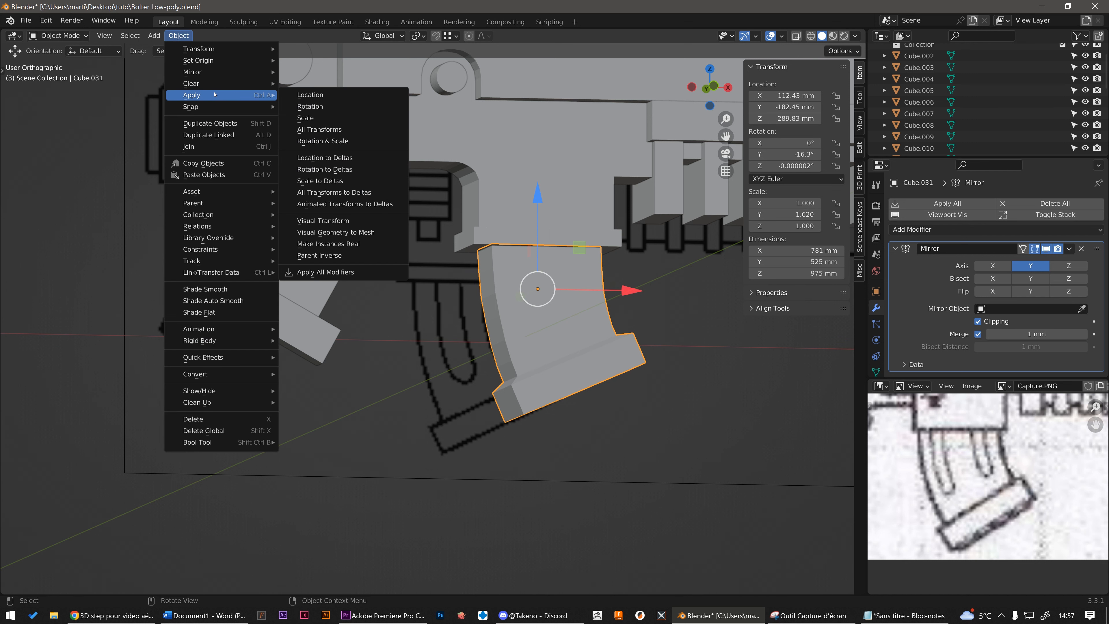
pyautogui.click(334, 119)
pyautogui.scroll(3, 541, 321)
pyautogui.press('Tab')
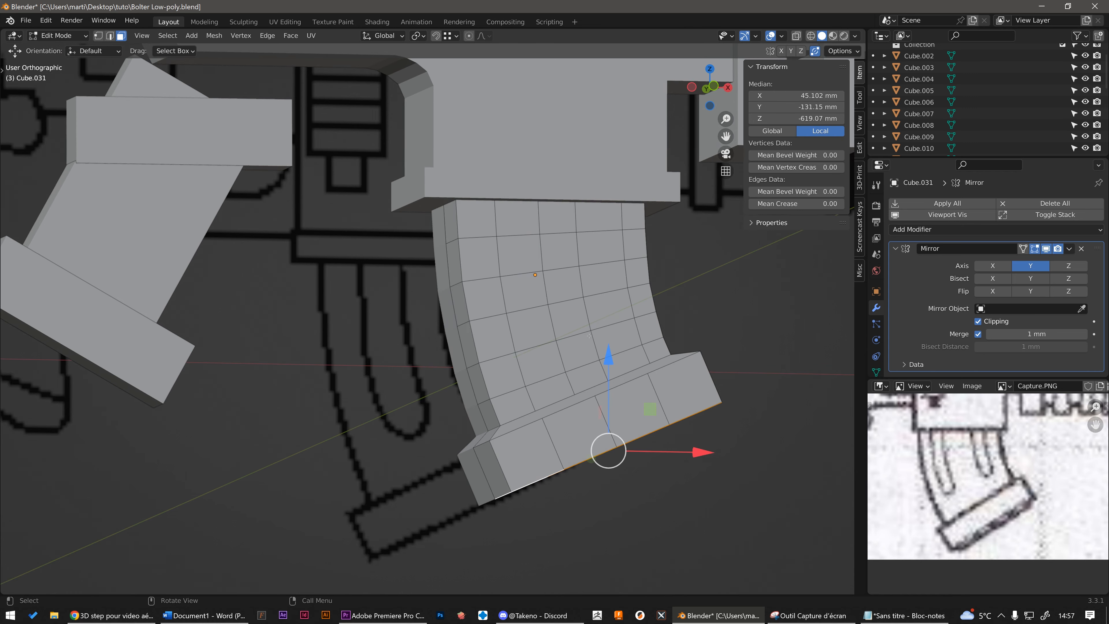
# Inset the four selected underside faces of the base as one region by about 34 mm
pyautogui.moveTo(594, 329); pyautogui.dragTo(719, 390, button='middle')
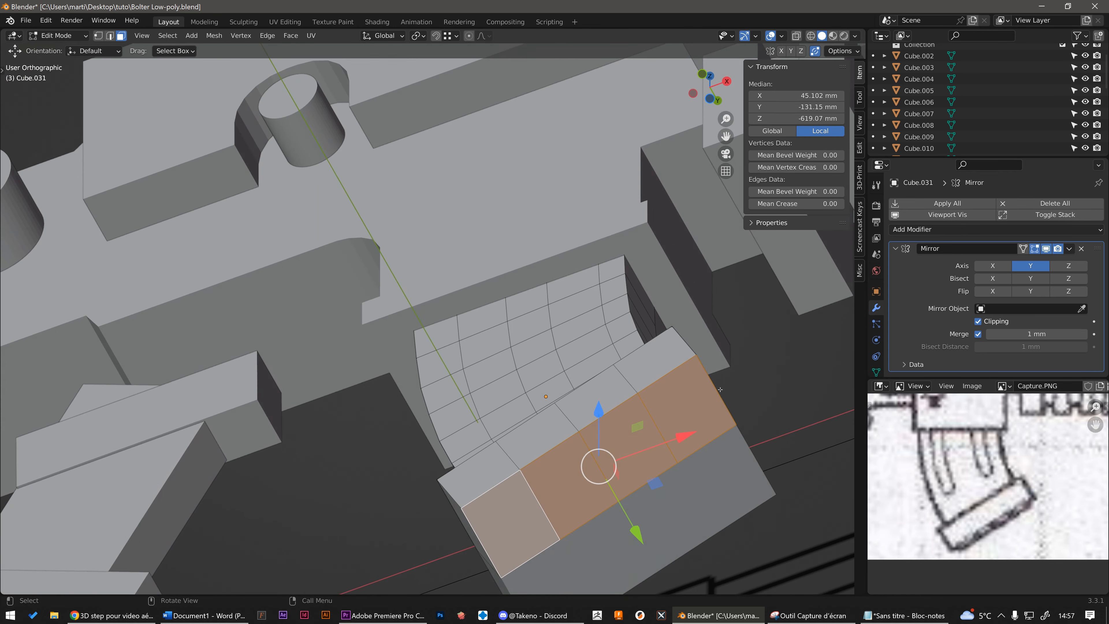
pyautogui.press('i')
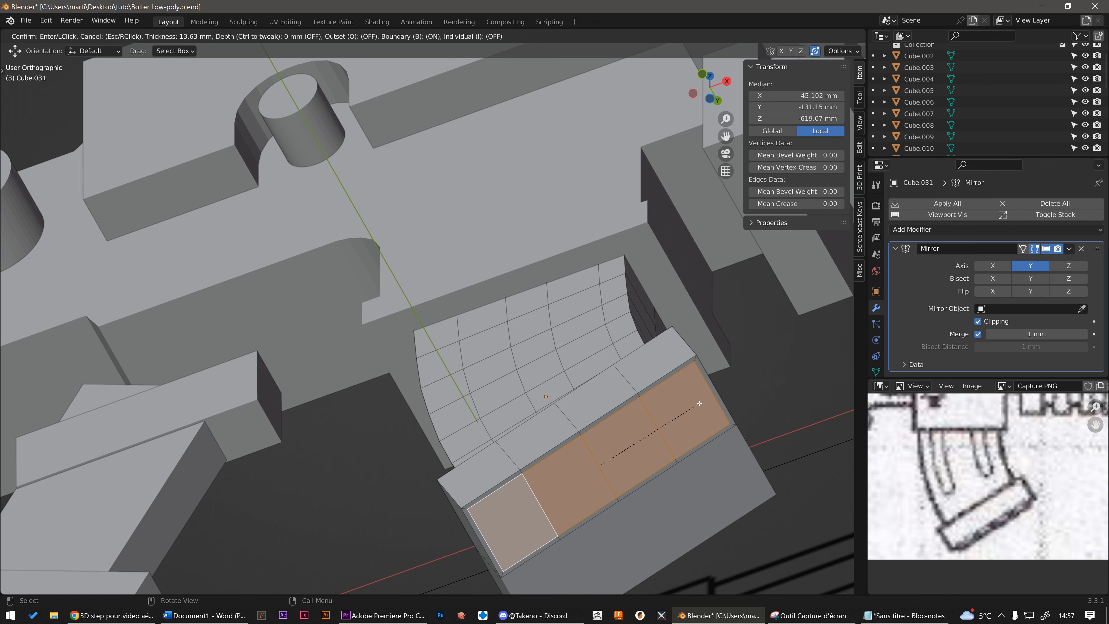
pyautogui.click(697, 407)
pyautogui.moveTo(697, 407); pyautogui.dragTo(627, 330, button='middle')
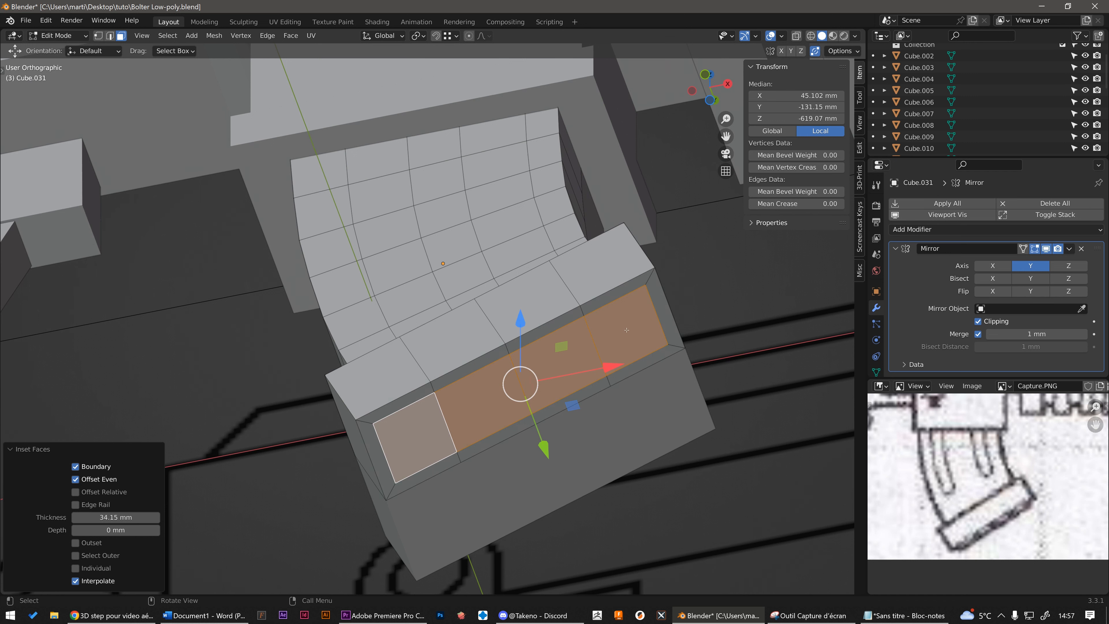
# Reselect the four inner faces on the base's underside and inset each one individually by about 16 mm
pyautogui.click(639, 319)
pyautogui.click(557, 365)
pyautogui.click(482, 403)
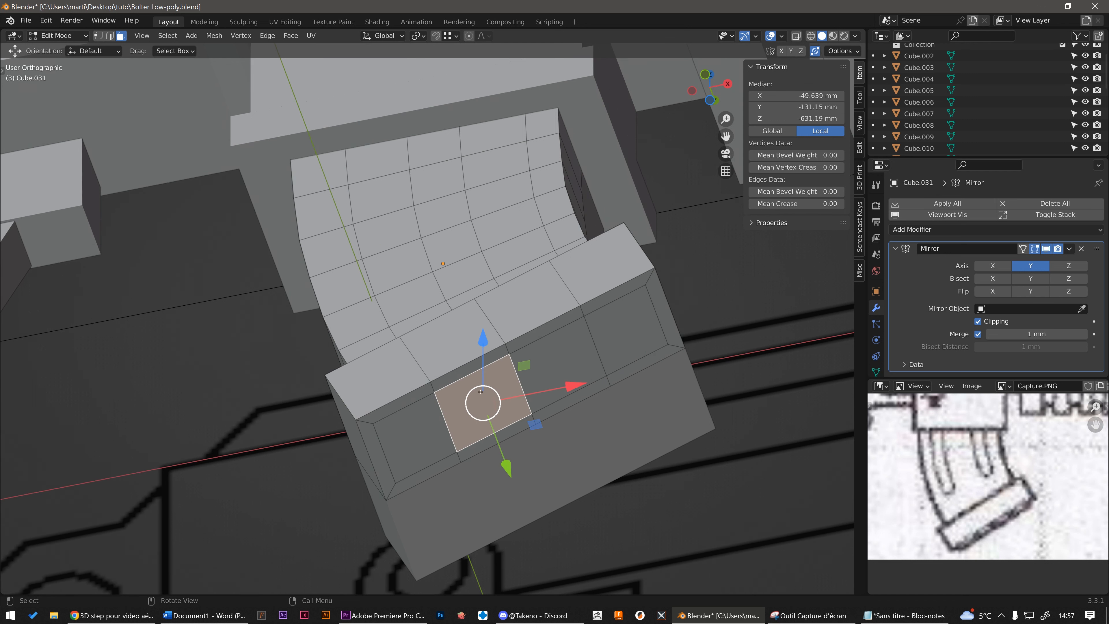
pyautogui.click(427, 429)
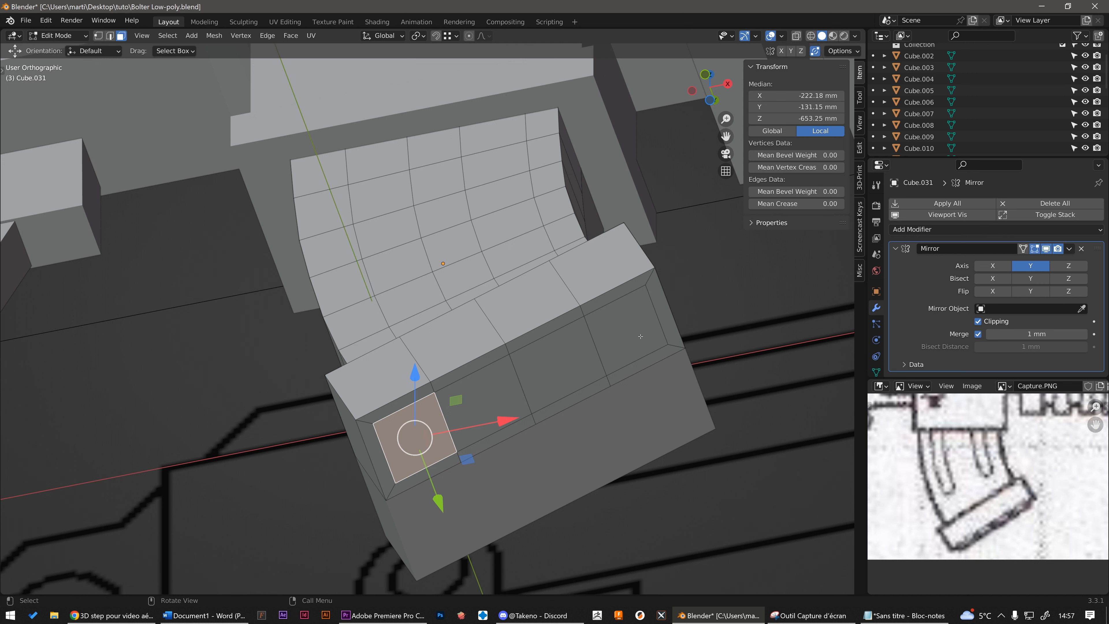
pyautogui.keyDown('ctrl'); pyautogui.click(650, 318); pyautogui.keyUp('ctrl')
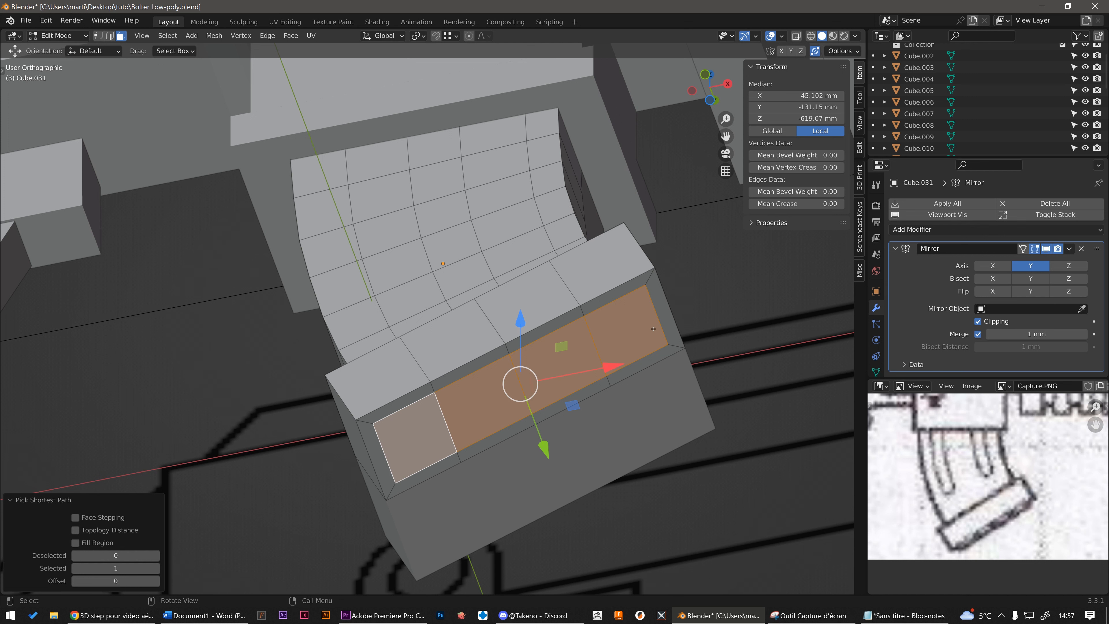
pyautogui.press('i')
pyautogui.press('i')
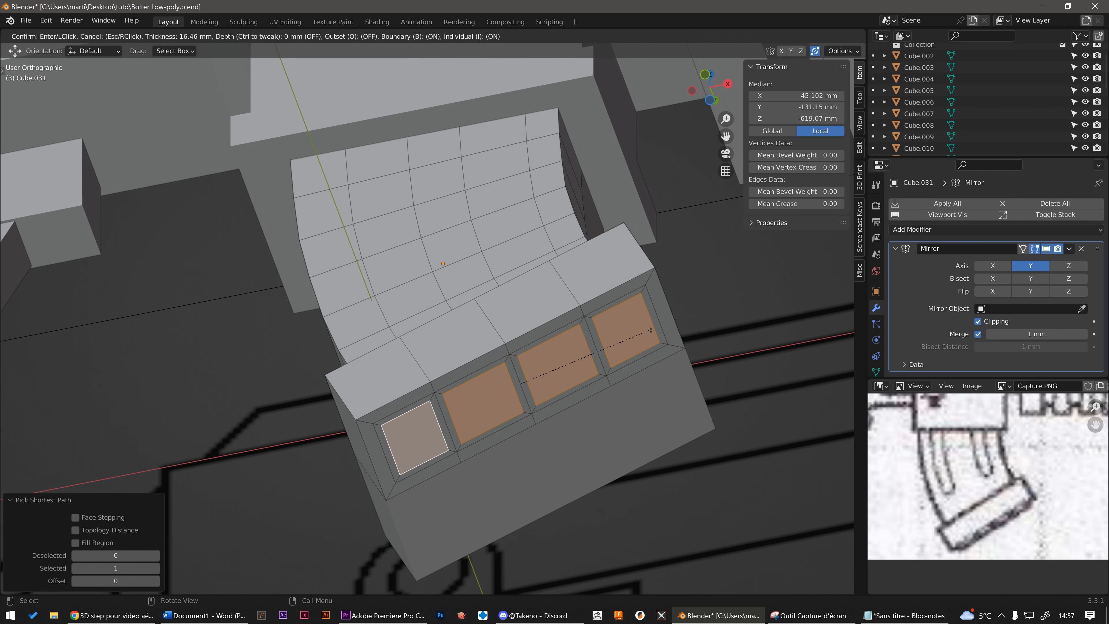
pyautogui.click(650, 330)
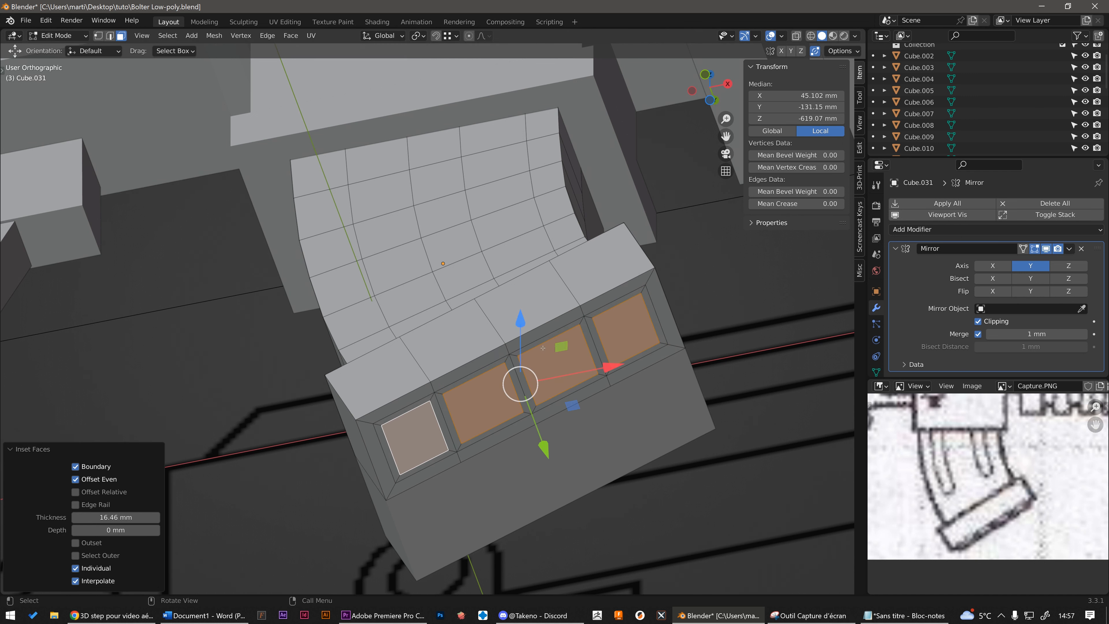
# Switch the transform orientation to Normal and extrude the four inset faces on the base's underside about 50 mm outward
pyautogui.moveTo(650, 330); pyautogui.dragTo(517, 397, button='middle')
pyautogui.moveTo(534, 310); pyautogui.dragTo(471, 197, button='middle')
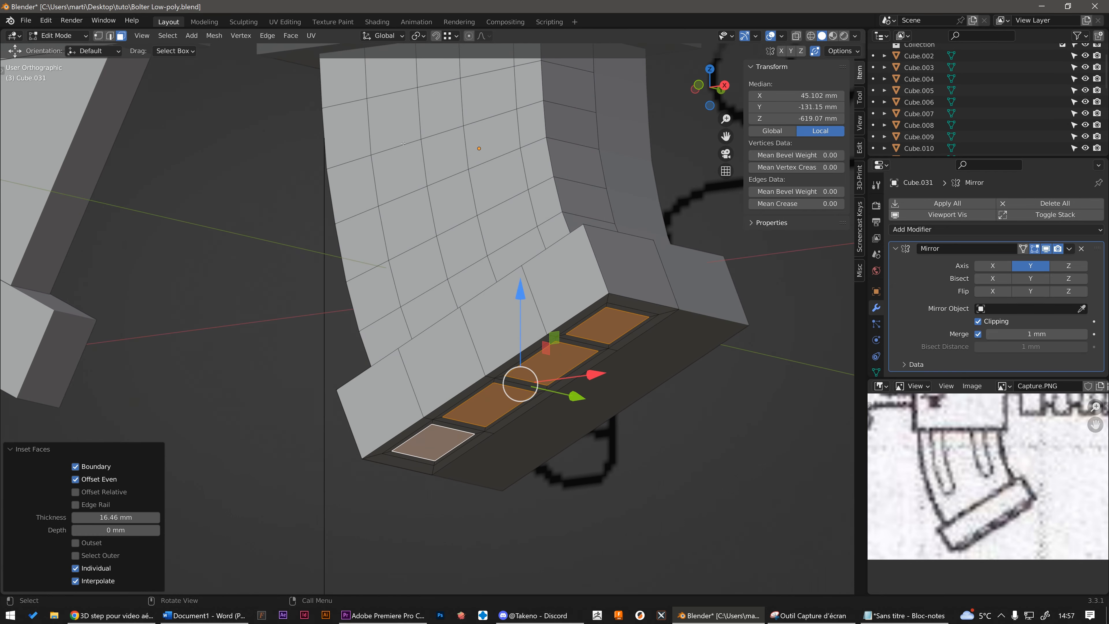
pyautogui.click(378, 36)
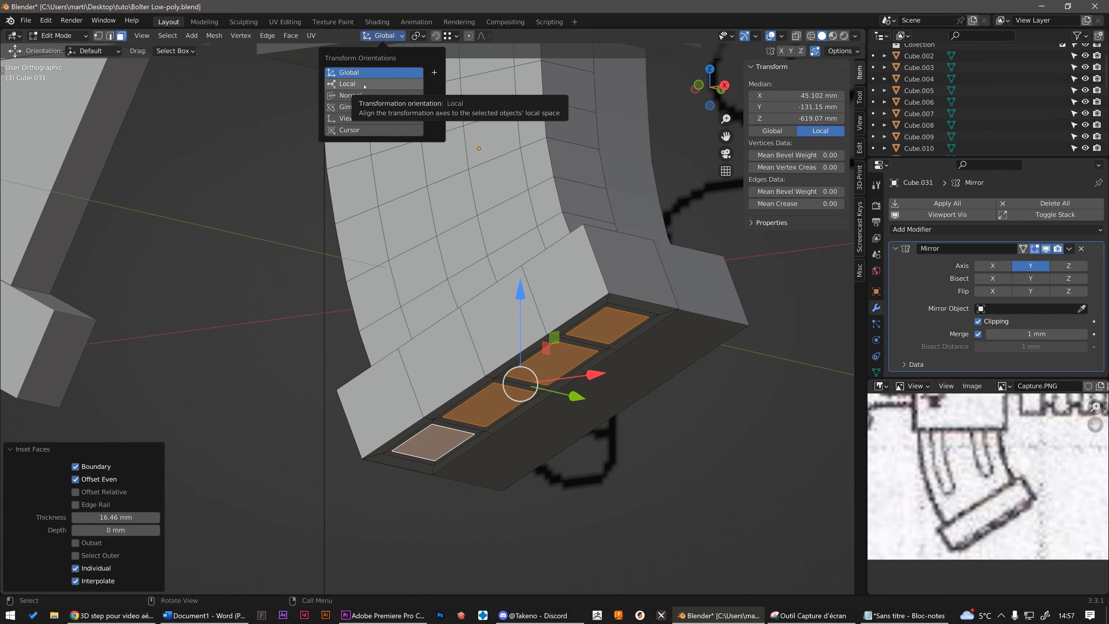
pyautogui.click(364, 95)
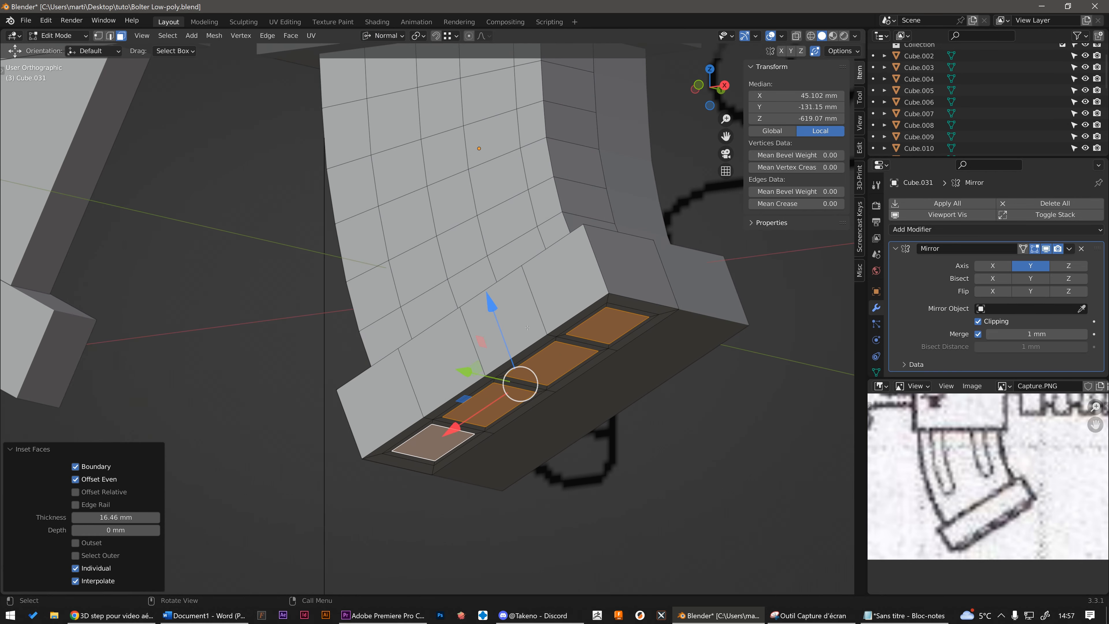
pyautogui.moveTo(511, 314); pyautogui.dragTo(503, 339, button='middle')
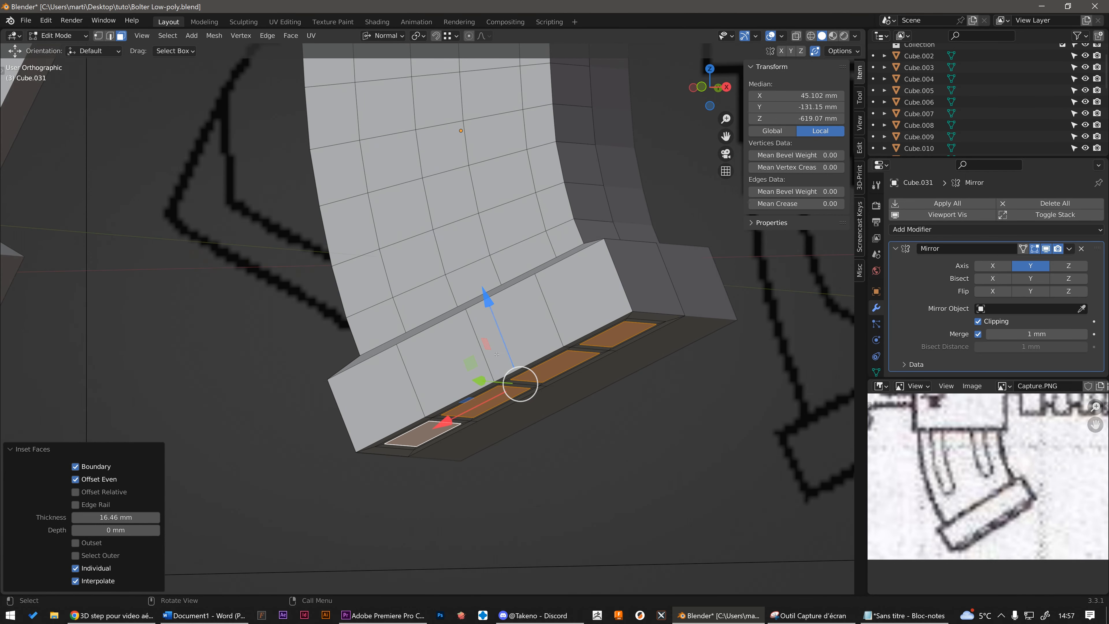
pyautogui.press('e')
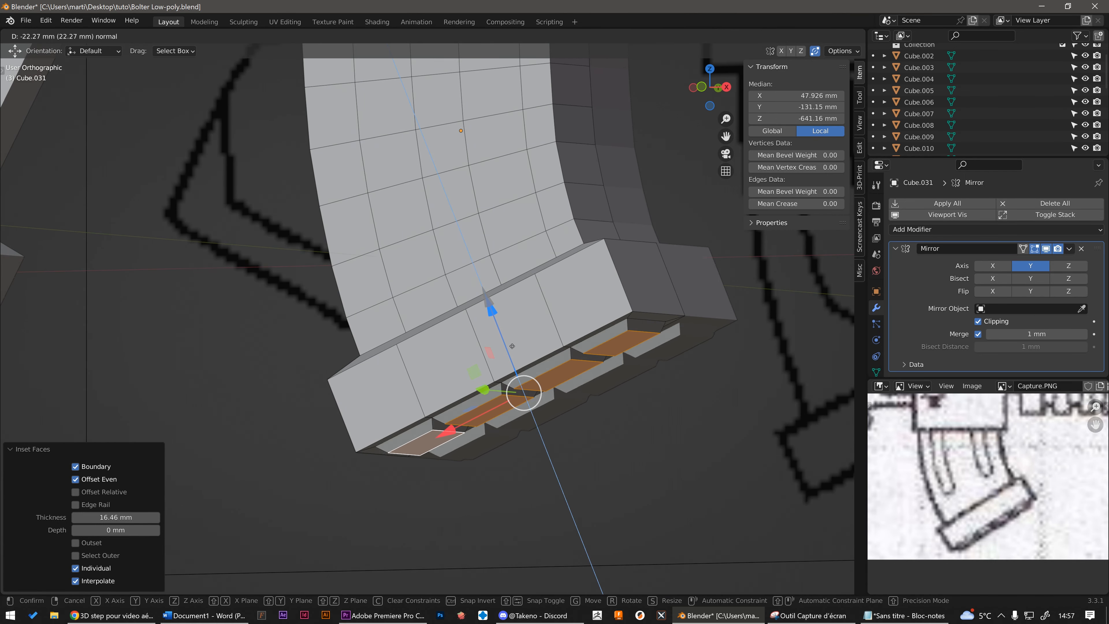
pyautogui.click(521, 349)
pyautogui.moveTo(522, 349); pyautogui.dragTo(464, 400, button='middle')
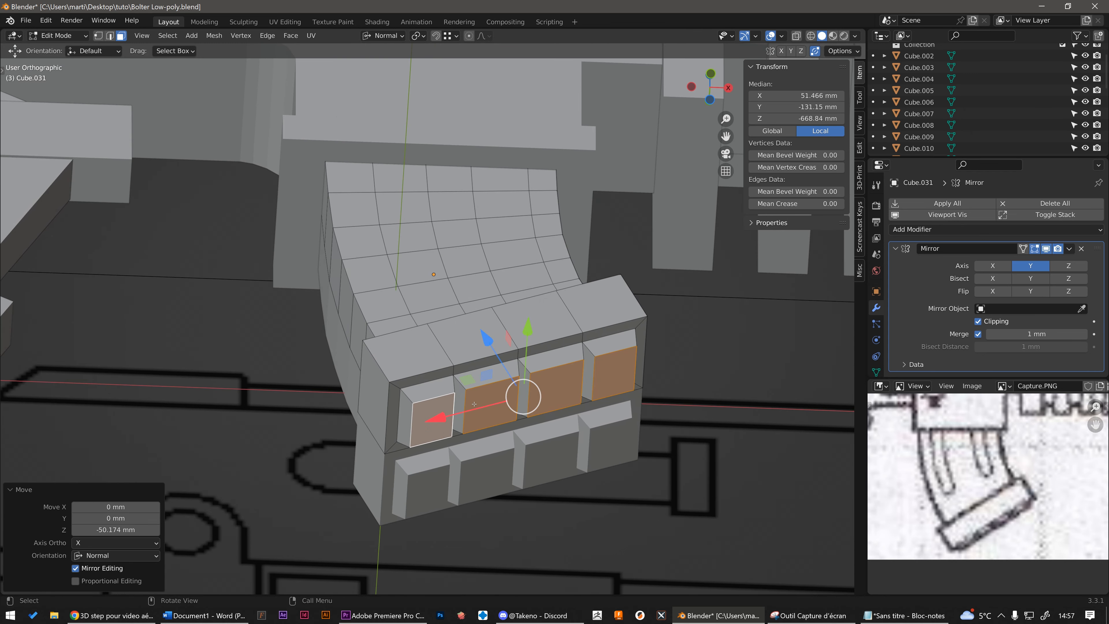
pyautogui.moveTo(610, 365); pyautogui.dragTo(479, 357, button='middle')
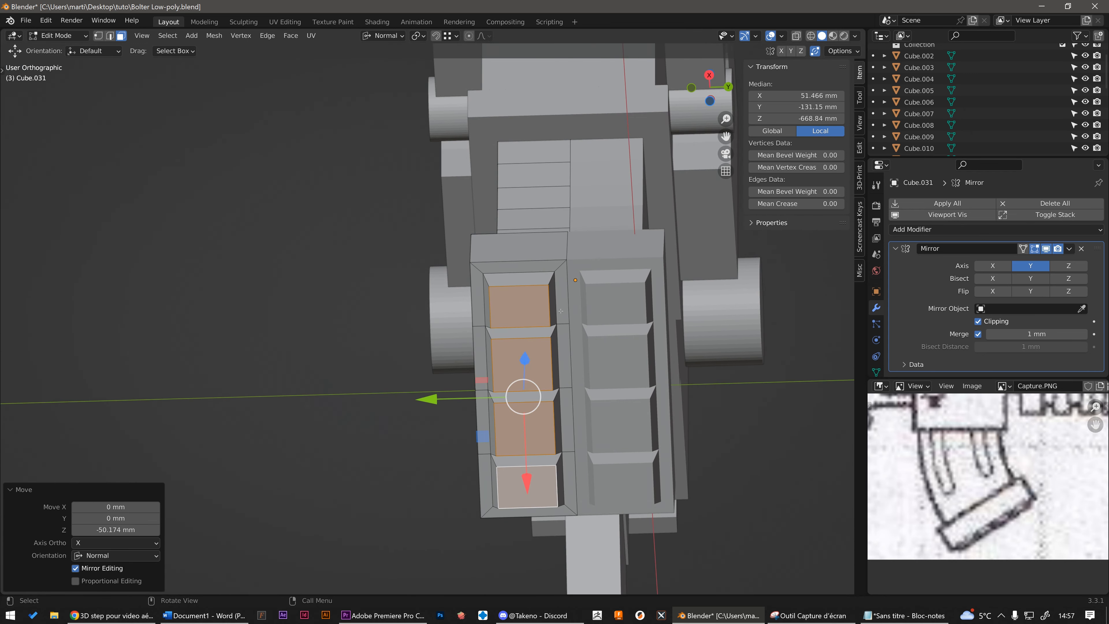
pyautogui.moveTo(561, 311); pyautogui.dragTo(507, 327, button='middle')
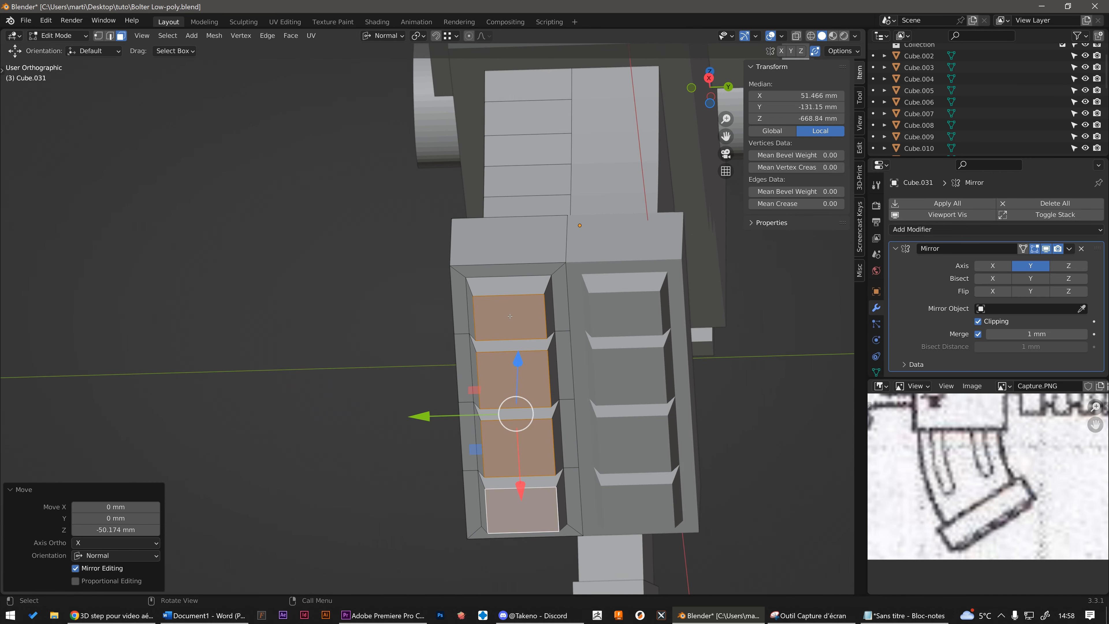
pyautogui.moveTo(510, 316); pyautogui.dragTo(531, 294, button='middle')
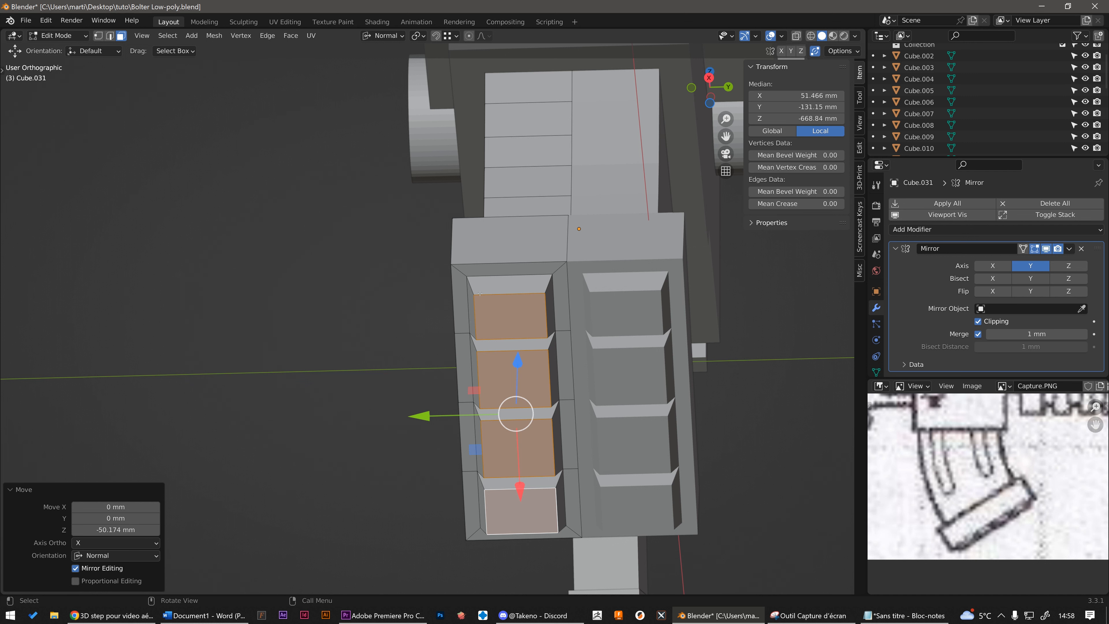
# Select the panels' inner side faces and the centre strip, and move them along global Y onto the mirror plane
pyautogui.moveTo(459, 258); pyautogui.dragTo(671, 339)
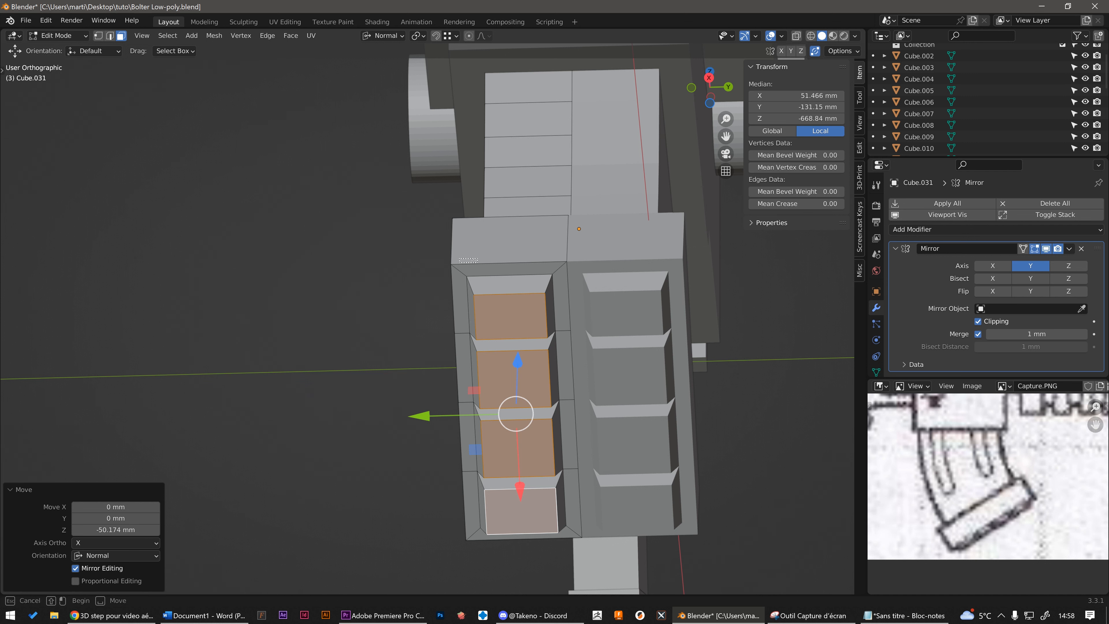
pyautogui.moveTo(671, 339); pyautogui.dragTo(563, 300, button='middle')
pyautogui.click(564, 299)
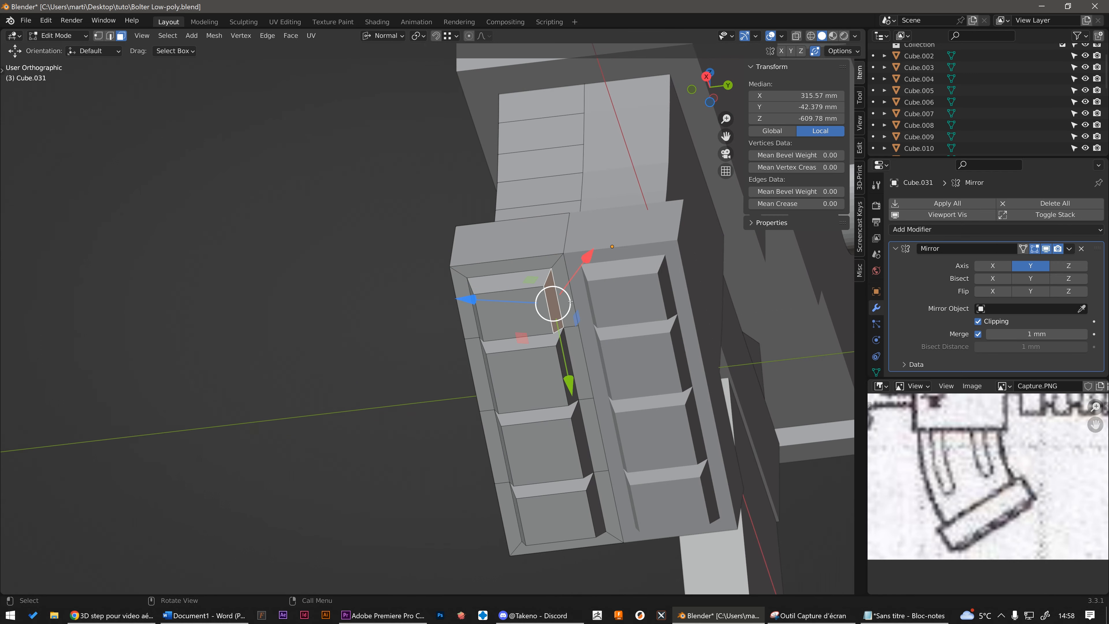
pyautogui.keyDown('ctrl'); pyautogui.click(582, 438); pyautogui.keyUp('ctrl')
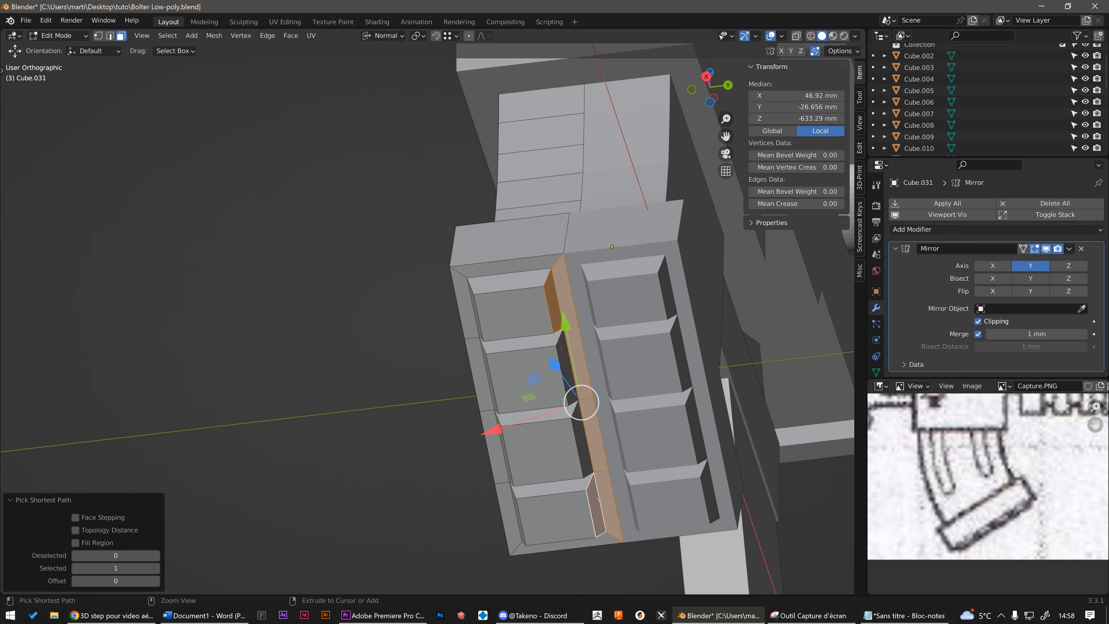
pyautogui.keyDown('shift'); pyautogui.click(582, 438); pyautogui.keyUp('shift')
pyautogui.keyDown('shift'); pyautogui.click(566, 365); pyautogui.keyUp('shift')
pyautogui.moveTo(567, 363); pyautogui.dragTo(611, 394, button='middle')
pyautogui.click(370, 36)
pyautogui.click(349, 73)
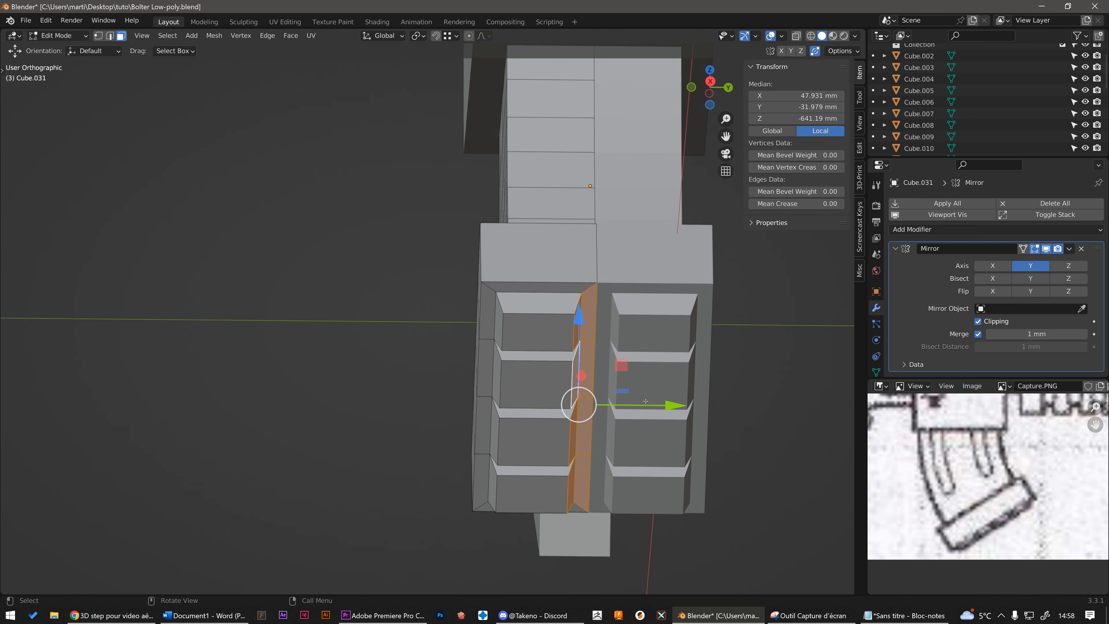
pyautogui.press('g')
pyautogui.press('y')
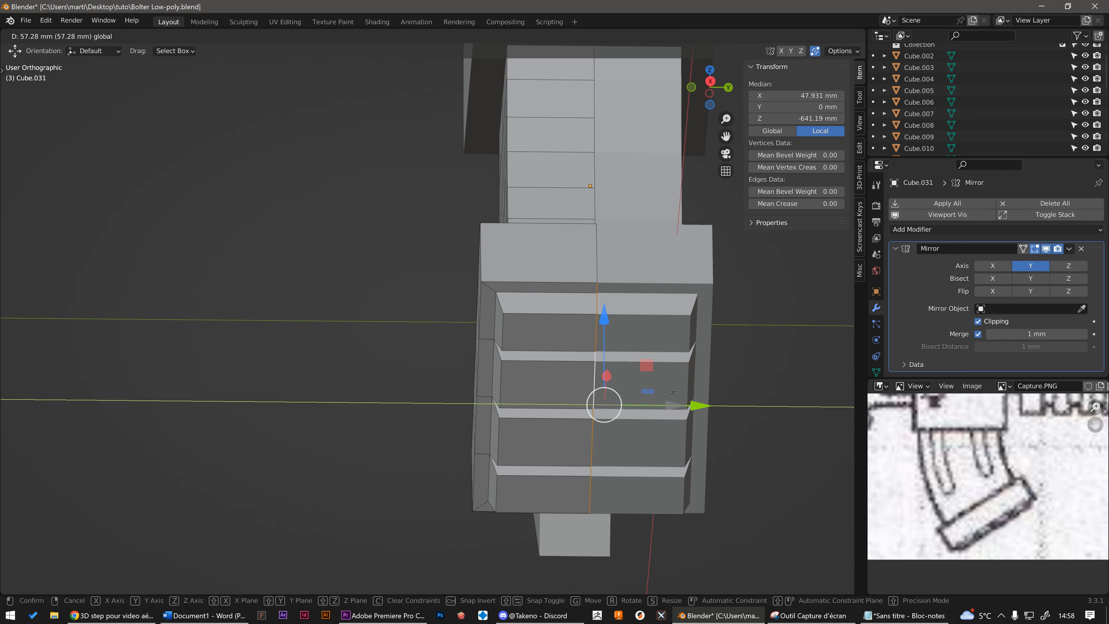
pyautogui.click(723, 403)
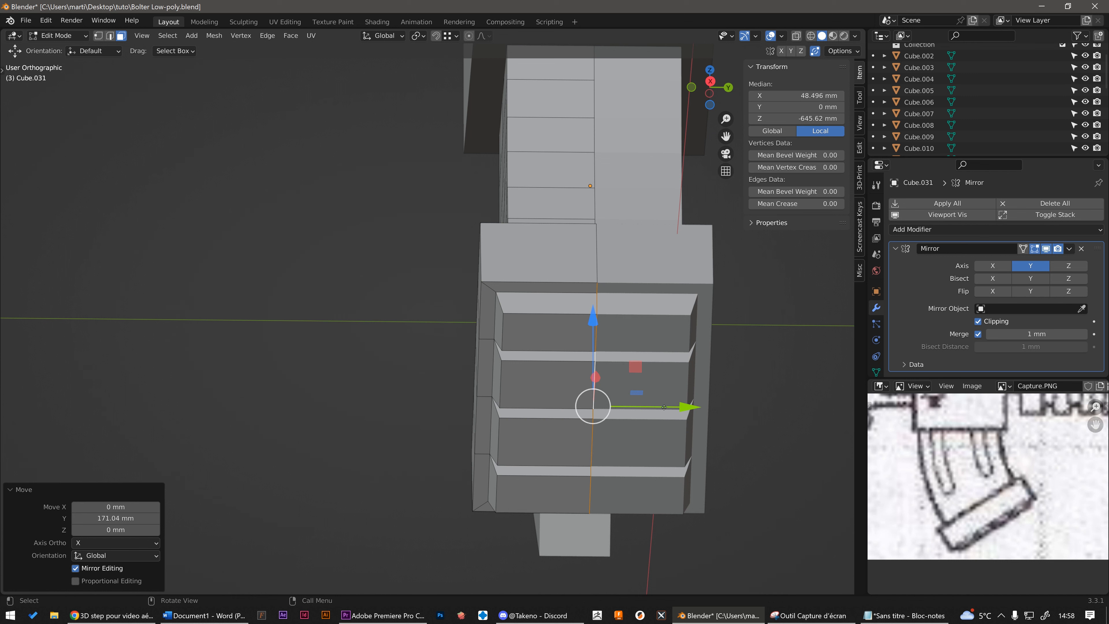
# Delete the selected faces lying on the mirror plane inside the magazine's base, then leave mesh editing
pyautogui.moveTo(663, 407); pyautogui.dragTo(650, 355, button='middle')
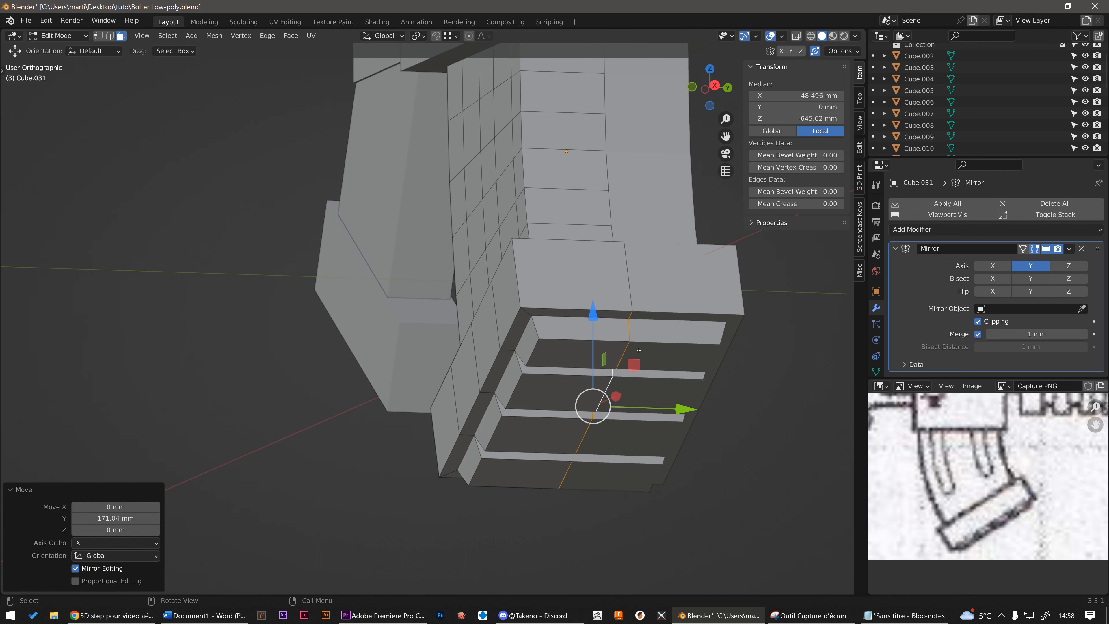
pyautogui.hotkey('alt', 'z')
pyautogui.moveTo(639, 350); pyautogui.dragTo(480, 397, button='middle')
pyautogui.moveTo(439, 386); pyautogui.dragTo(694, 401, button='middle')
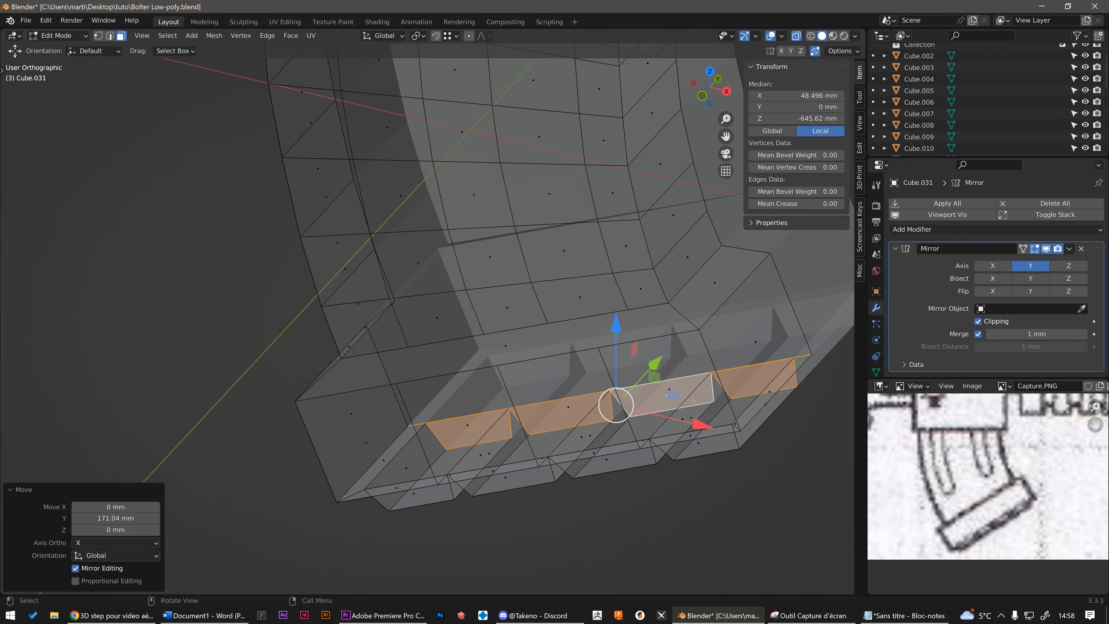
pyautogui.press('x')
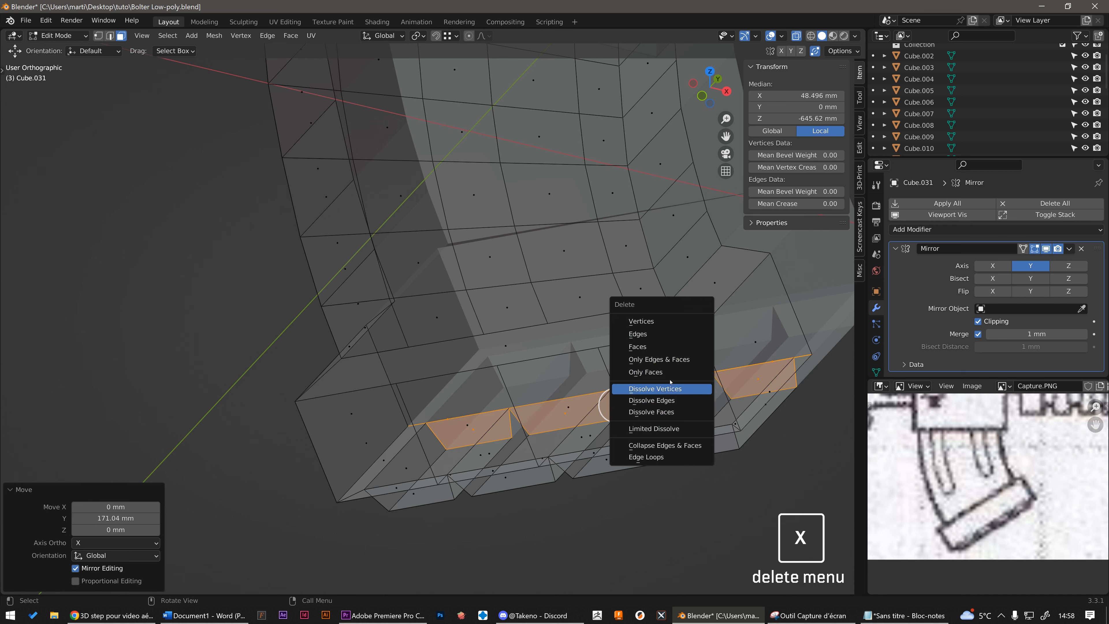
pyautogui.click(650, 348)
pyautogui.moveTo(649, 347); pyautogui.dragTo(675, 348, button='middle')
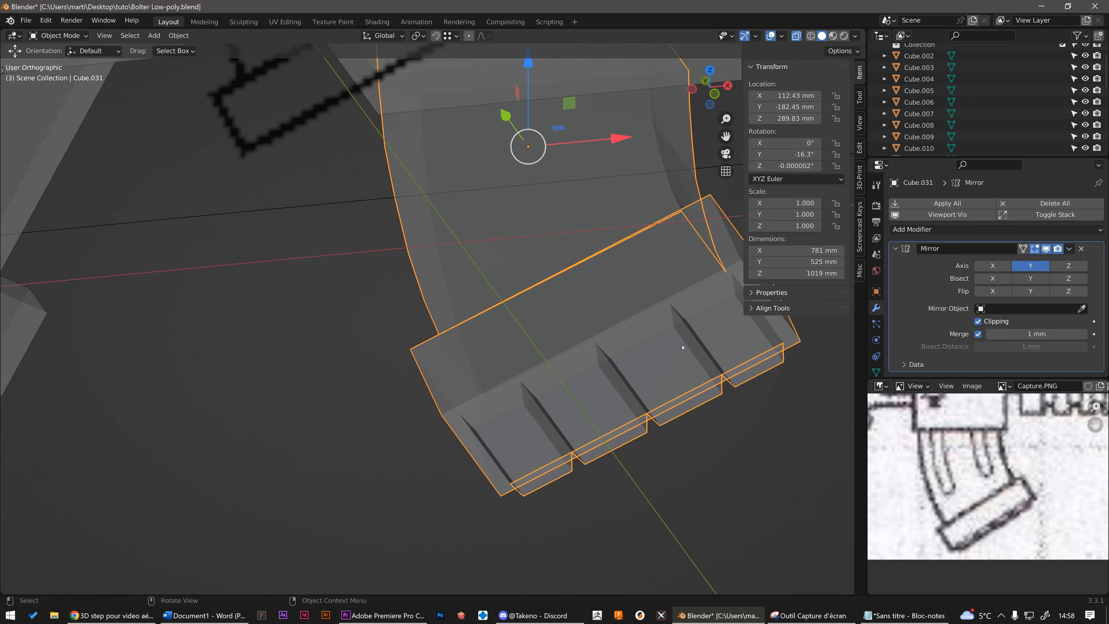
pyautogui.moveTo(546, 280); pyautogui.dragTo(400, 275, button='middle')
# Examine from the front, in see-through mesh editing, how the magazine's edges line up with the reference's two rounded slots
pyautogui.press('KP_1')
pyautogui.press('Tab')
pyautogui.hotkey('alt', 'z')
pyautogui.scroll(6, 411, 363)
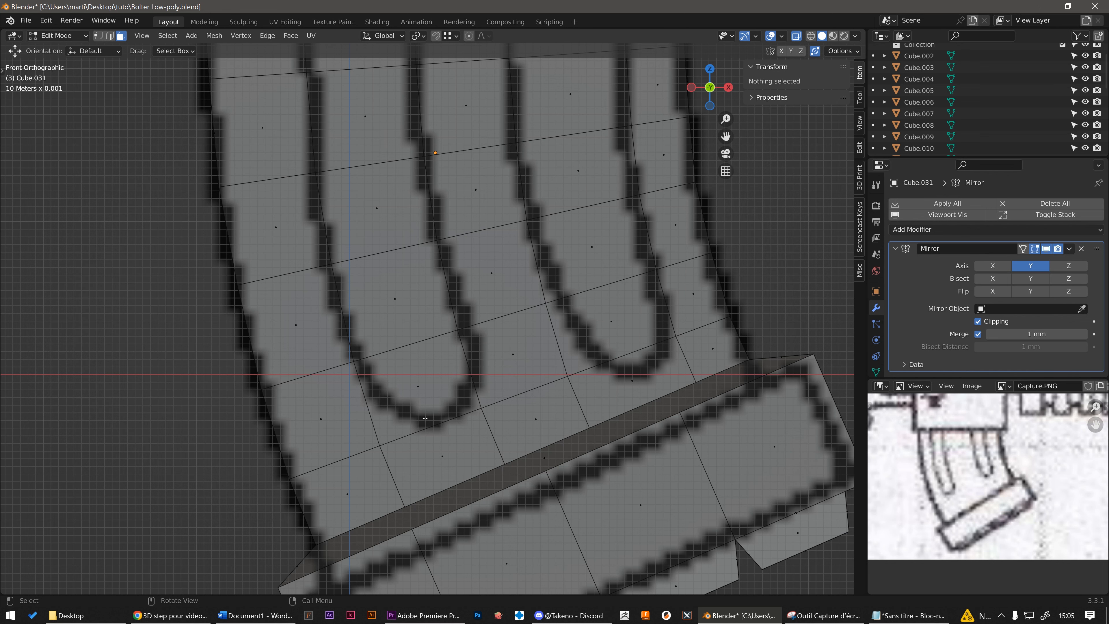
pyautogui.scroll(-4, 469, 353)
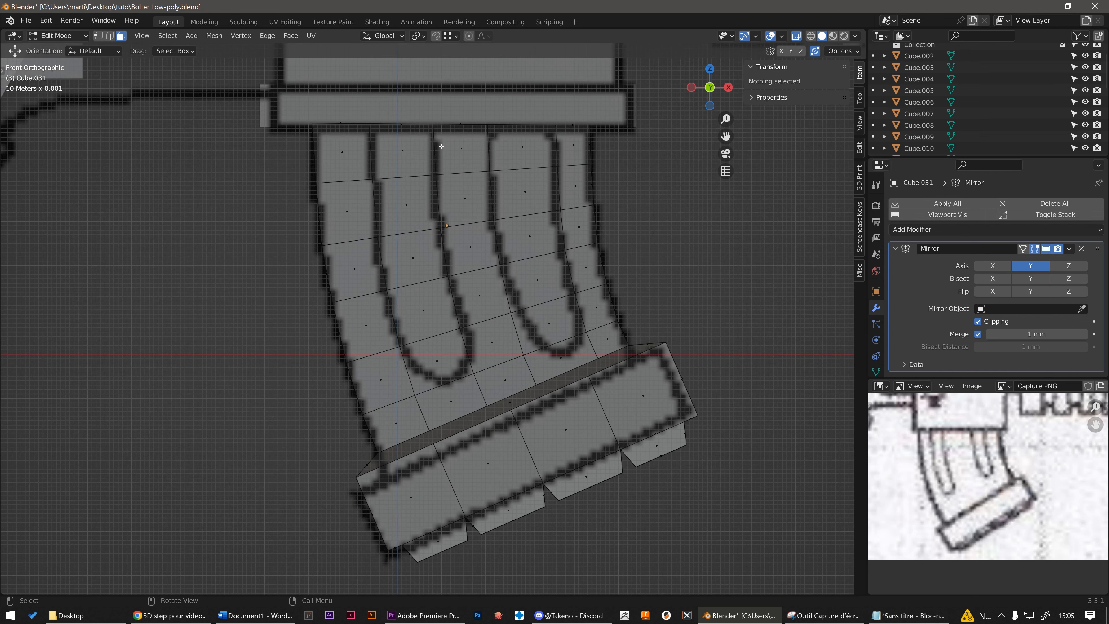
pyautogui.scroll(2, 468, 339)
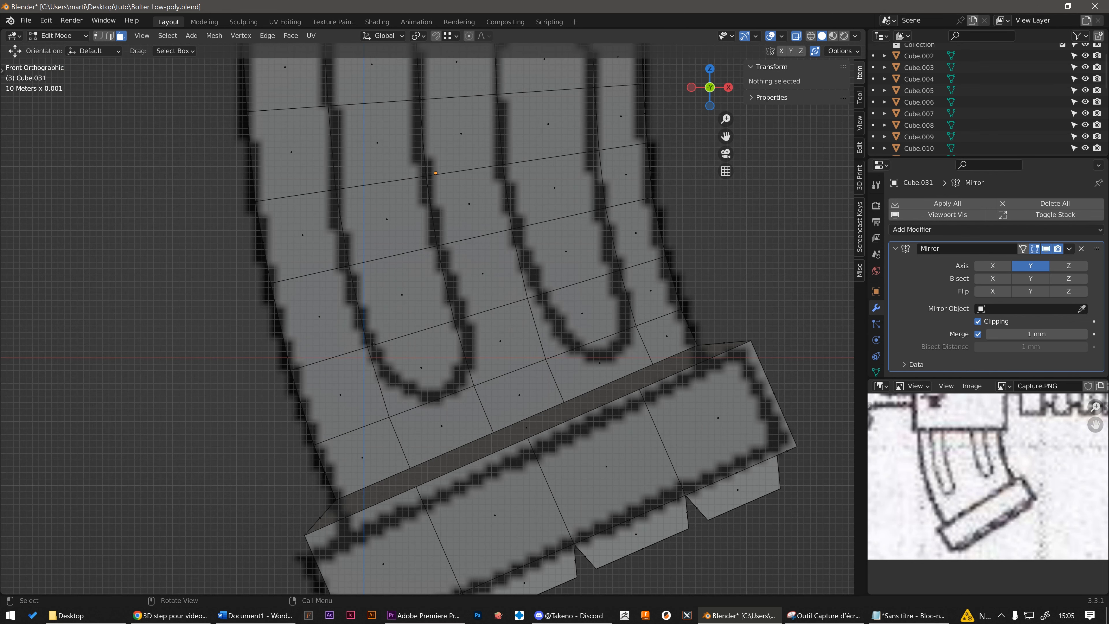
pyautogui.scroll(-3, 393, 342)
pyautogui.scroll(2, 440, 348)
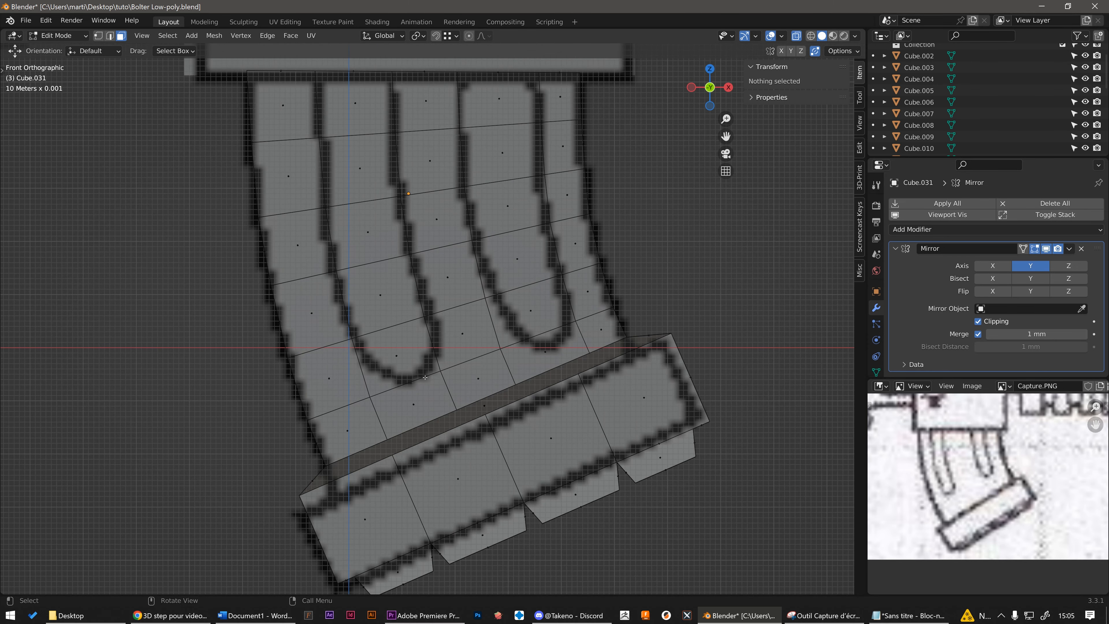
# Dissolve the magazine body's lowest horizontal edge row together with the vertical edges directly above and below it
pyautogui.moveTo(425, 377); pyautogui.dragTo(258, 446, button='middle')
pyautogui.click(364, 425)
pyautogui.keyDown('ctrl'); pyautogui.click(582, 386); pyautogui.keyUp('ctrl')
pyautogui.keyDown('shift'); pyautogui.click(529, 401); pyautogui.keyUp('shift')
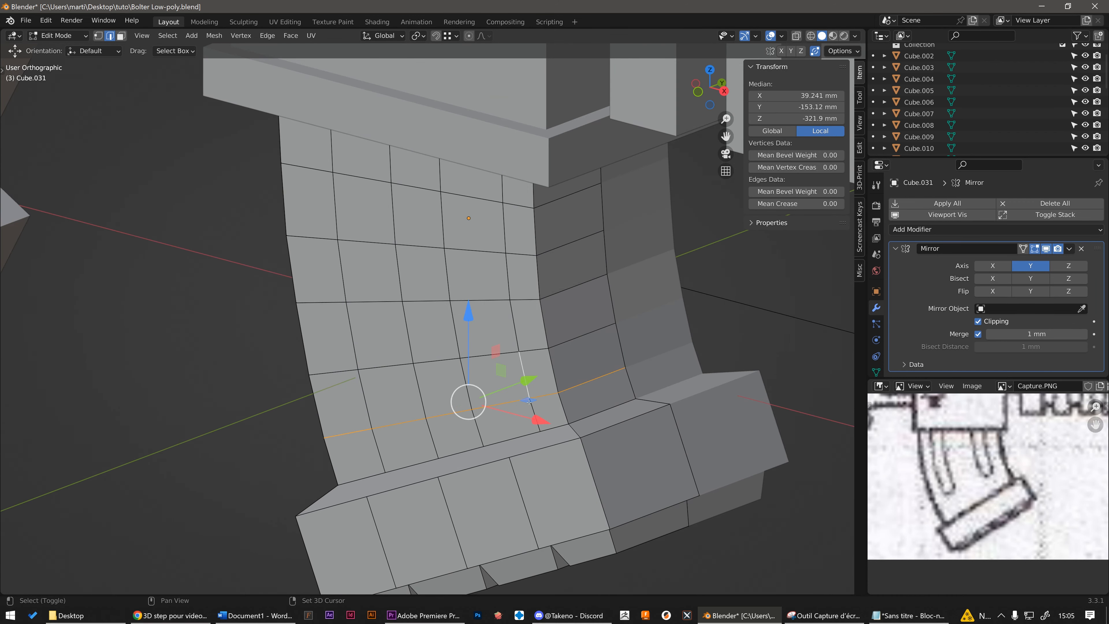
pyautogui.keyDown('shift'); pyautogui.click(532, 411); pyautogui.keyUp('shift')
pyautogui.keyDown('shift'); pyautogui.click(469, 397); pyautogui.keyUp('shift')
pyautogui.keyDown('shift'); pyautogui.click(474, 420); pyautogui.keyUp('shift')
pyautogui.keyDown('shift'); pyautogui.click(426, 426); pyautogui.keyUp('shift')
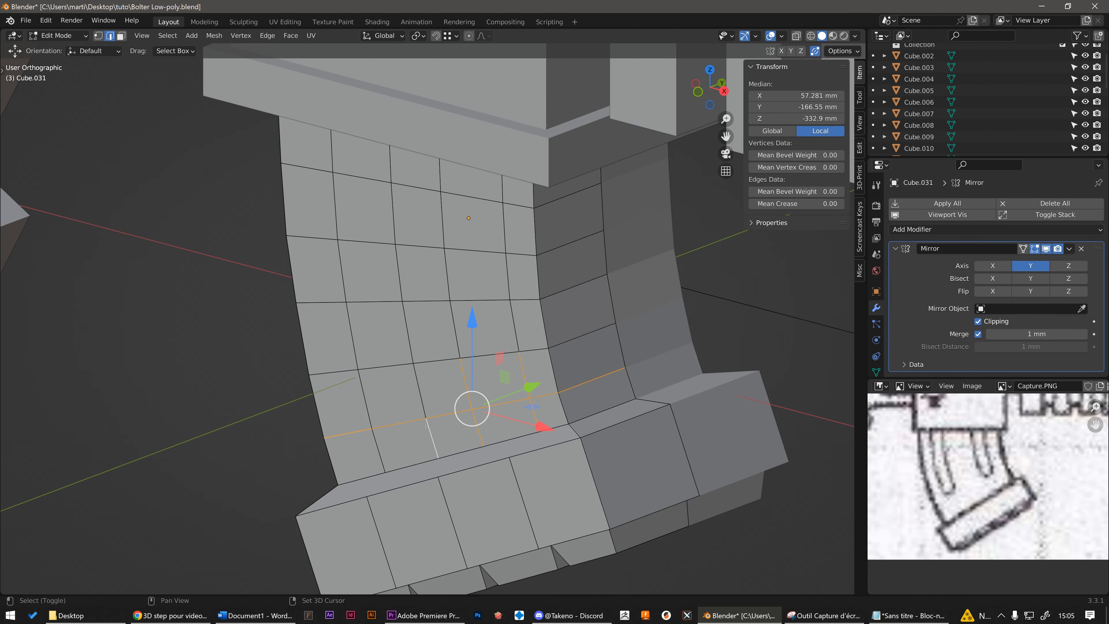
pyautogui.keyDown('shift'); pyautogui.click(416, 397); pyautogui.keyUp('shift')
pyautogui.keyDown('shift'); pyautogui.click(366, 404); pyautogui.keyUp('shift')
pyautogui.keyDown('shift'); pyautogui.click(378, 448); pyautogui.keyUp('shift')
pyautogui.moveTo(379, 446); pyautogui.dragTo(477, 441, button='middle')
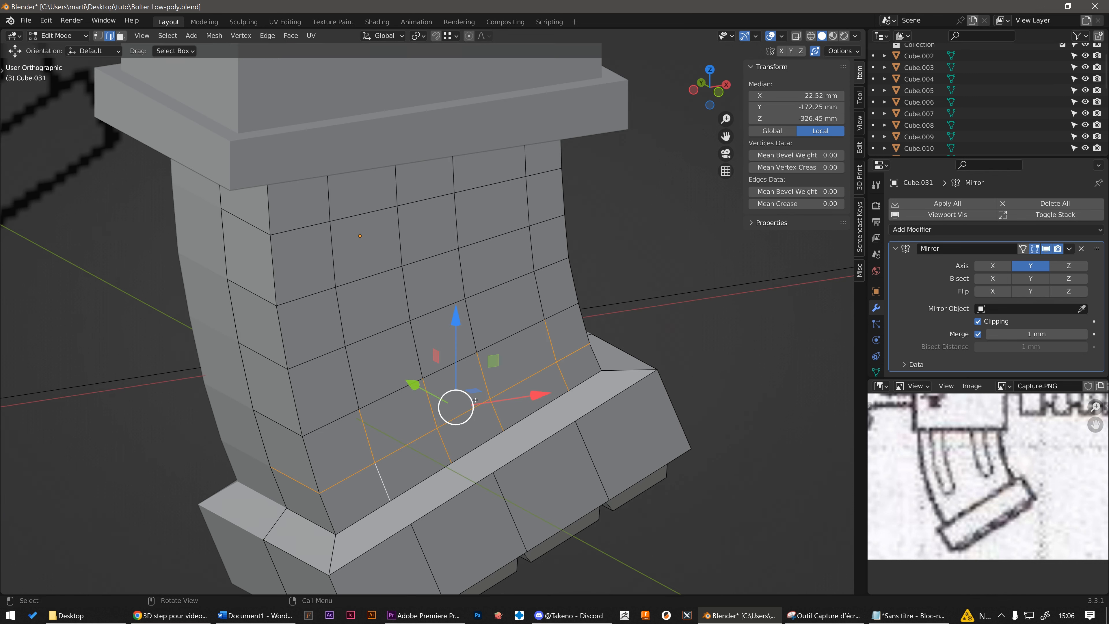
pyautogui.press('x')
pyautogui.click(455, 401)
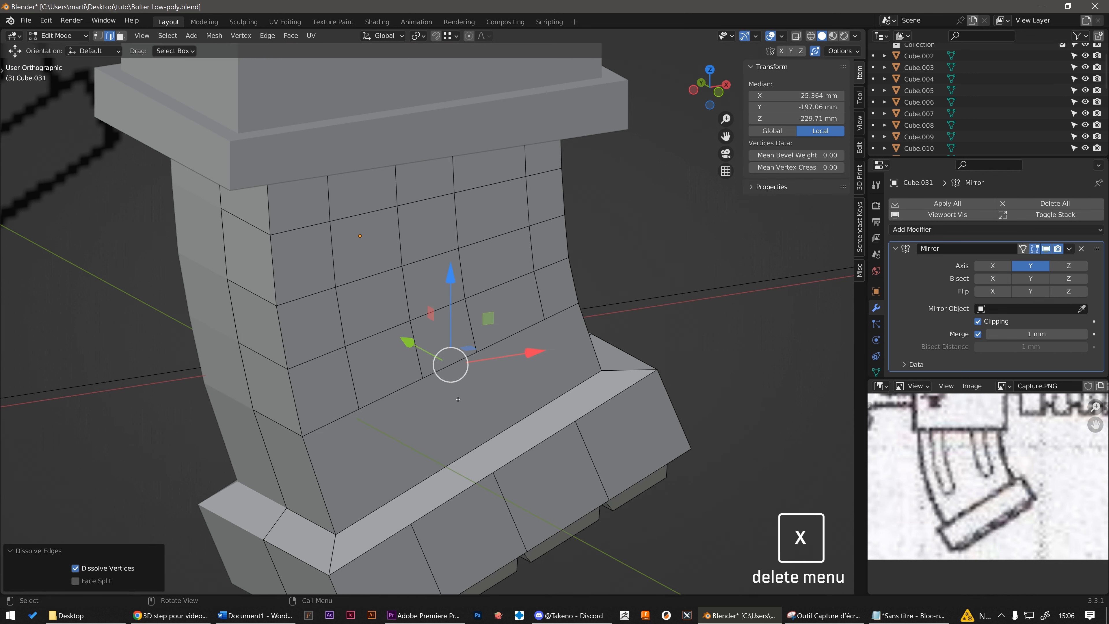
pyautogui.moveTo(456, 393); pyautogui.dragTo(503, 392, button='middle')
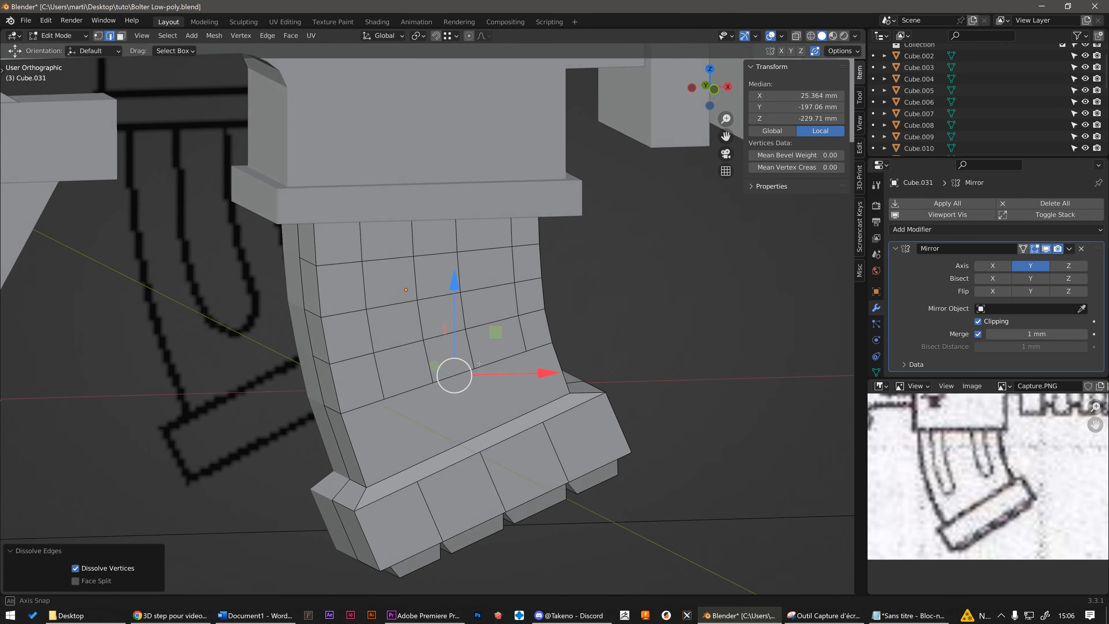
# With the Knife tool in front view, trace the rounded lower end of the reference's left slot on the magazine body
pyautogui.press('KP_1')
pyautogui.scroll(2, 466, 400)
pyautogui.hotkey('alt', 'z')
pyautogui.hotkey('alt', 'z')
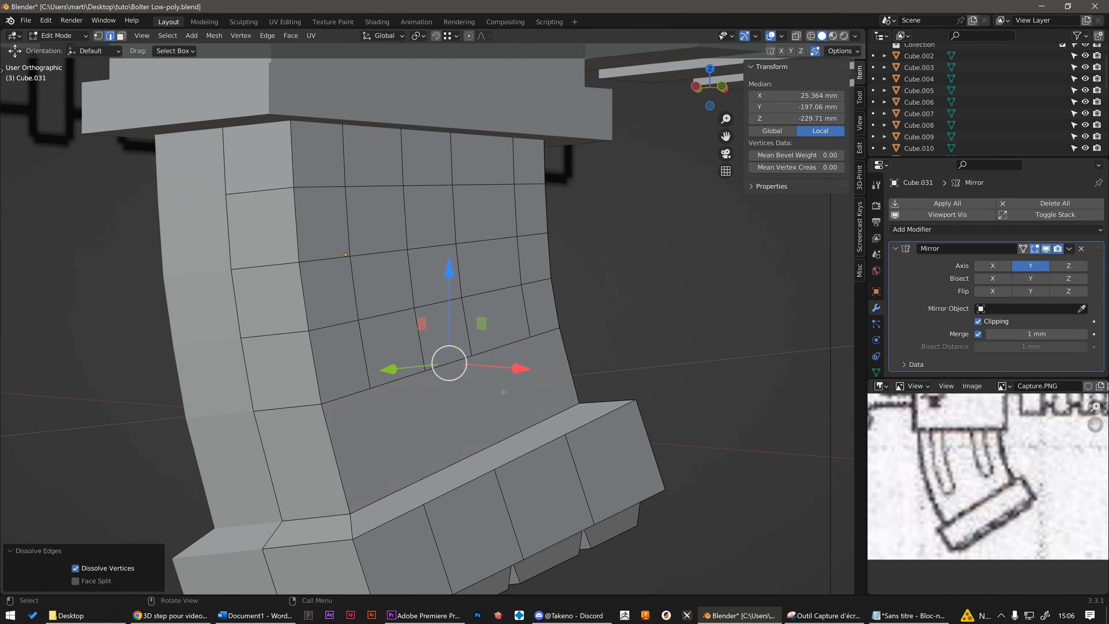
pyautogui.press('KP_1')
pyautogui.hotkey('alt', 'z')
pyautogui.scroll(2, 436, 395)
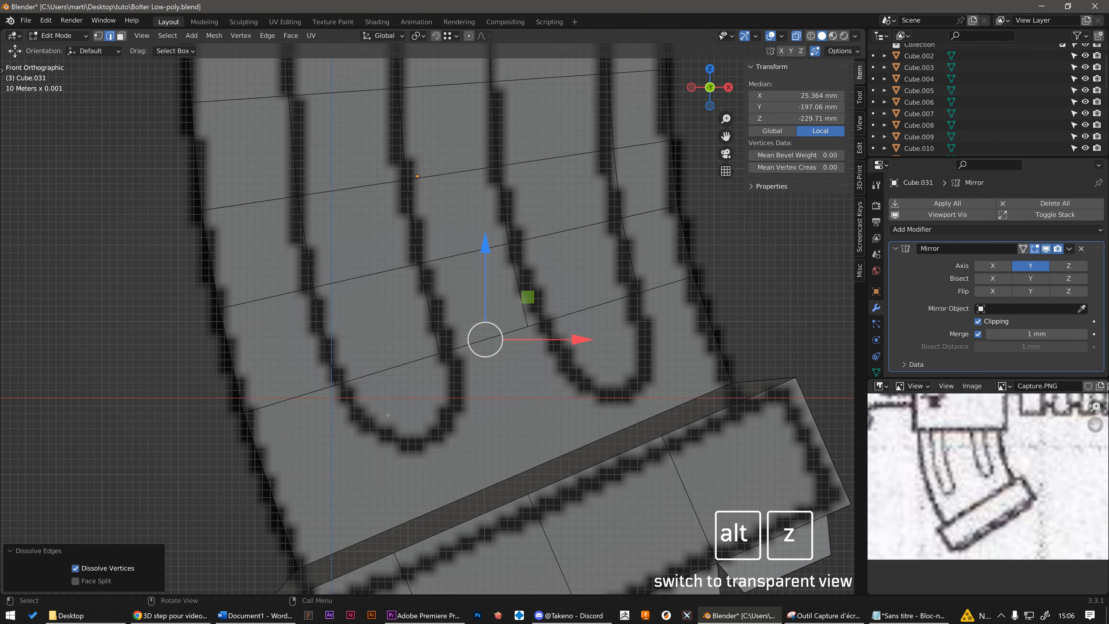
pyautogui.press('k')
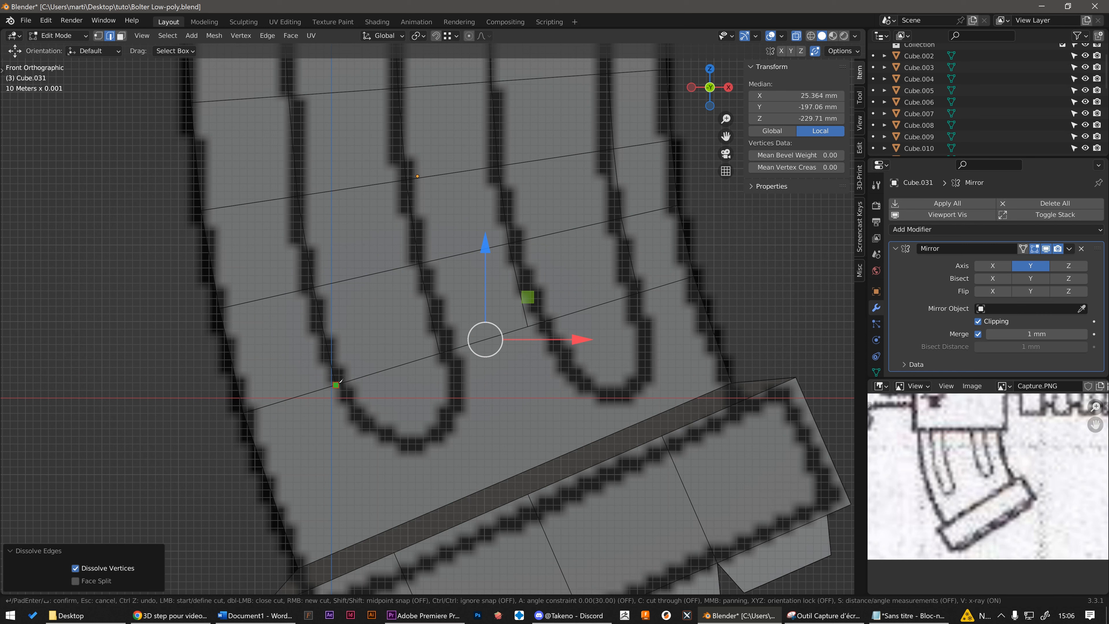
pyautogui.click(361, 424)
pyautogui.click(423, 440)
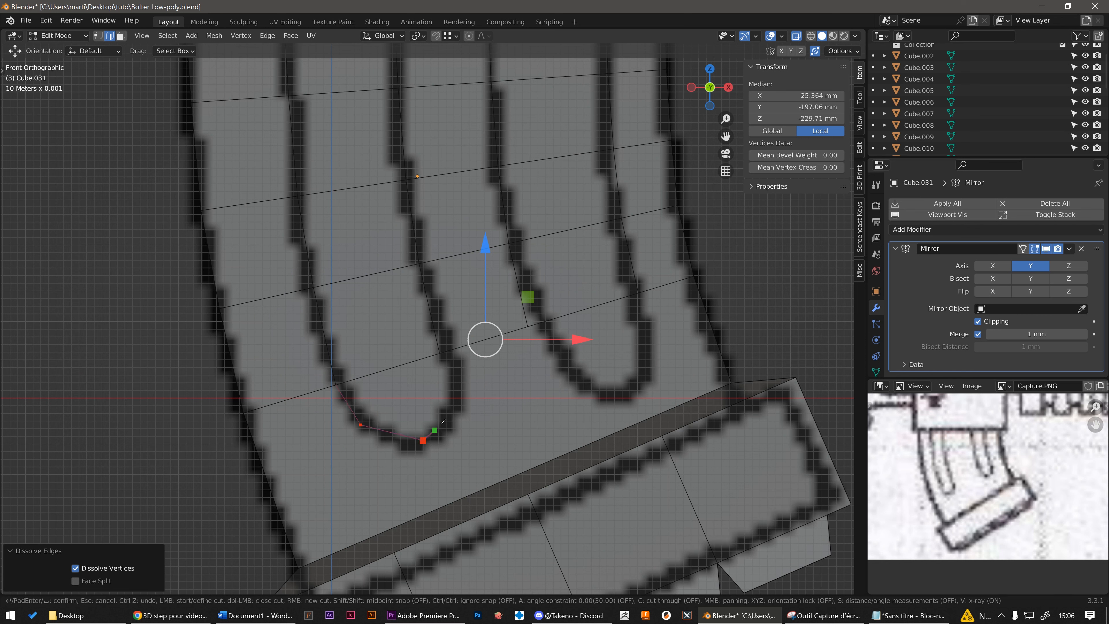
pyautogui.click(457, 391)
# Trace the rounded lower end of the reference's right slot with the Knife tool and apply both cuts
pyautogui.click(628, 393)
pyautogui.click(650, 336)
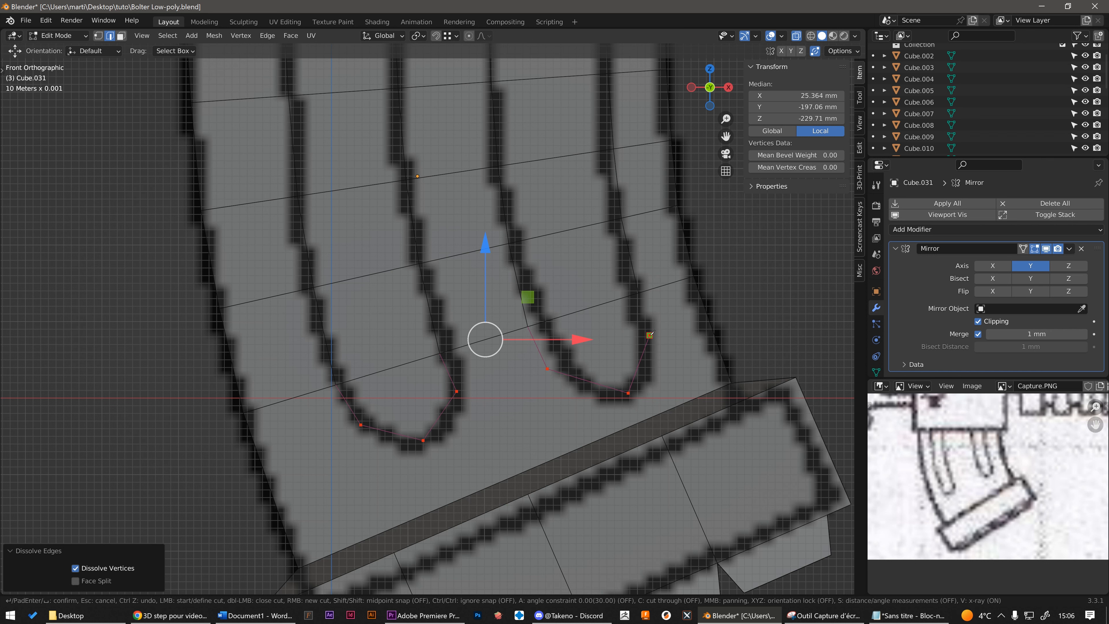
pyautogui.click(638, 292)
pyautogui.press('Return')
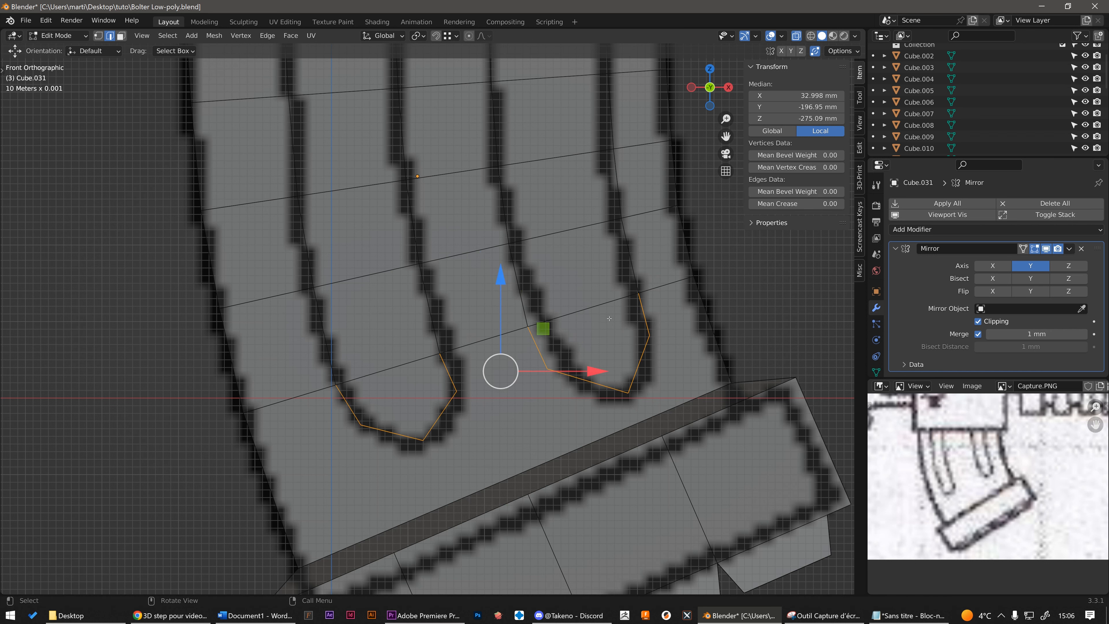
pyautogui.hotkey('alt', 'z')
pyautogui.scroll(-2, 563, 344)
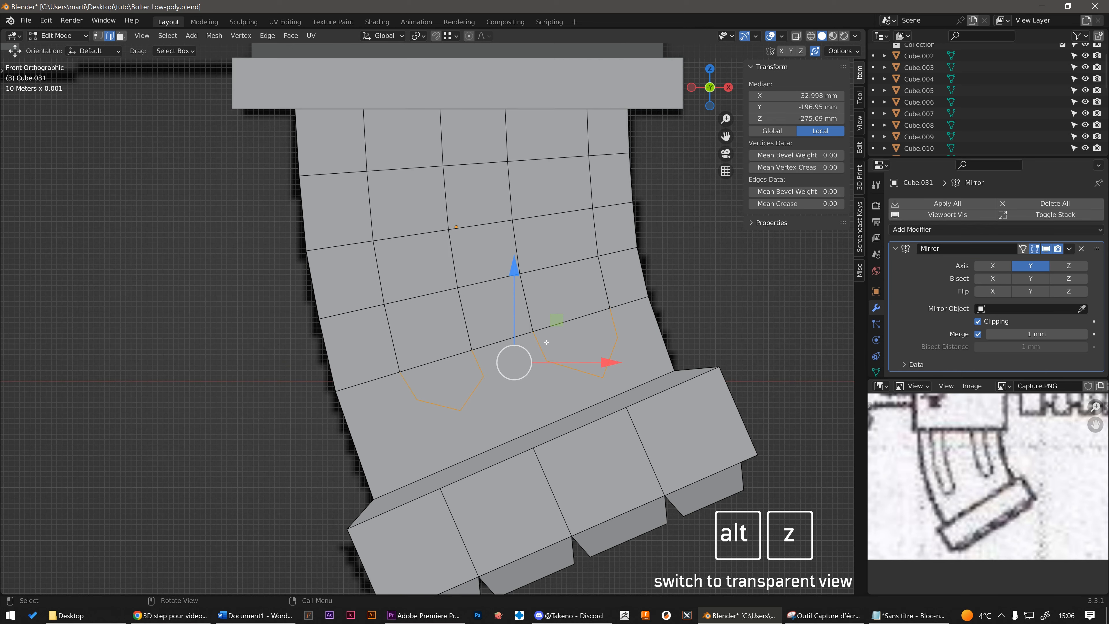
# Examine the traced slot ends at a distance, then inspect in mesh editing the edges of the rounded cutout in the gun's side plate
pyautogui.scroll(-1, 455, 337)
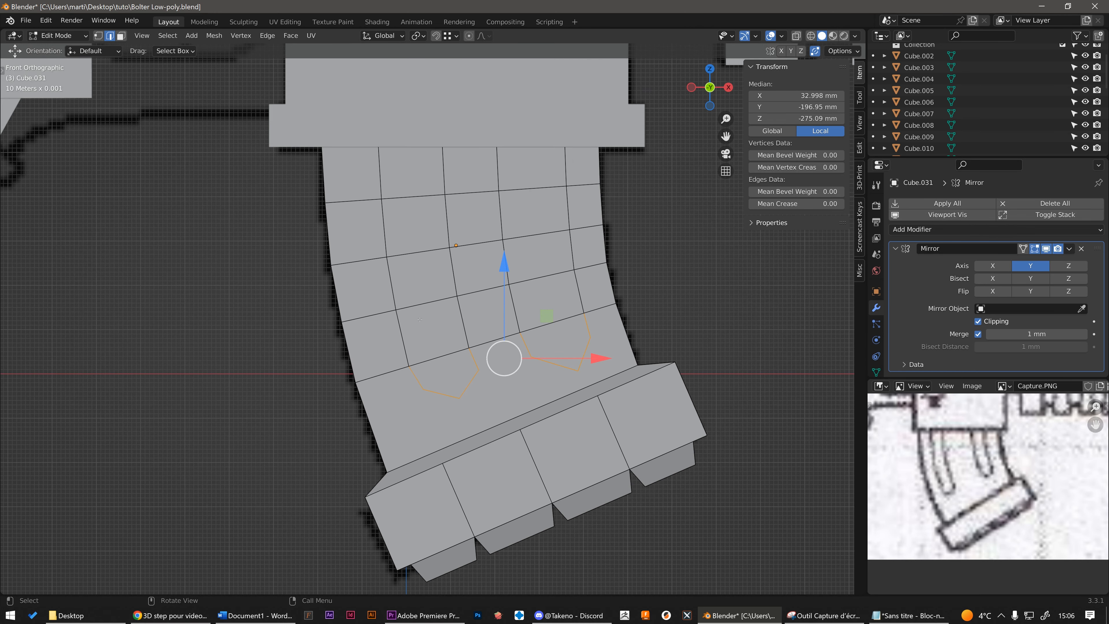
pyautogui.scroll(-4, 465, 386)
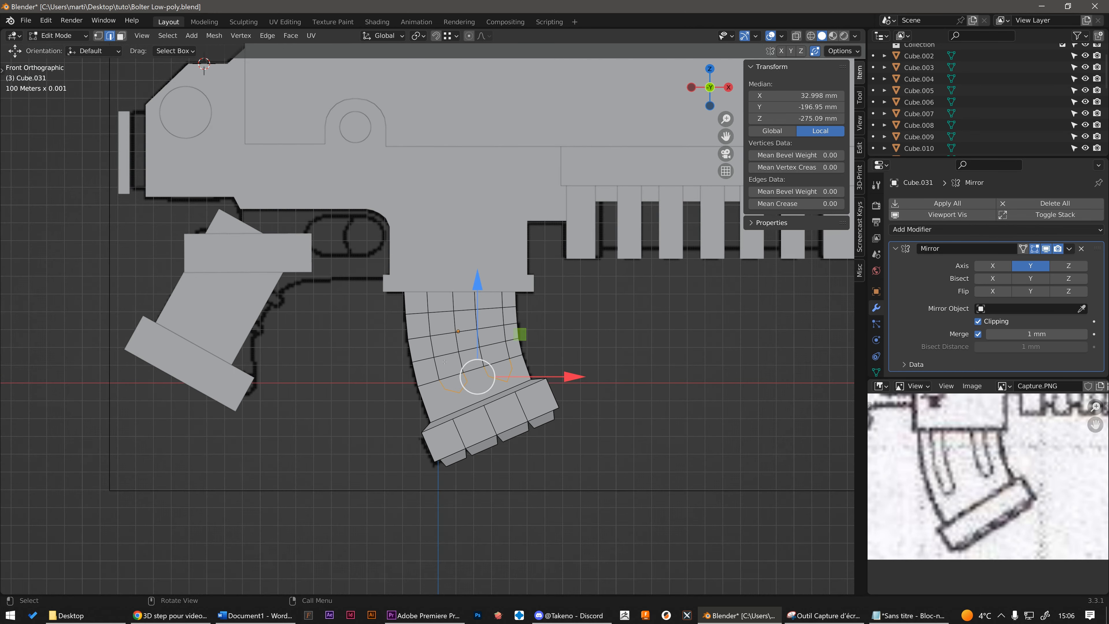
pyautogui.scroll(2, 472, 369)
pyautogui.hotkey('alt', 'z')
pyautogui.scroll(-2, 411, 218)
pyautogui.hotkey('alt', 'z')
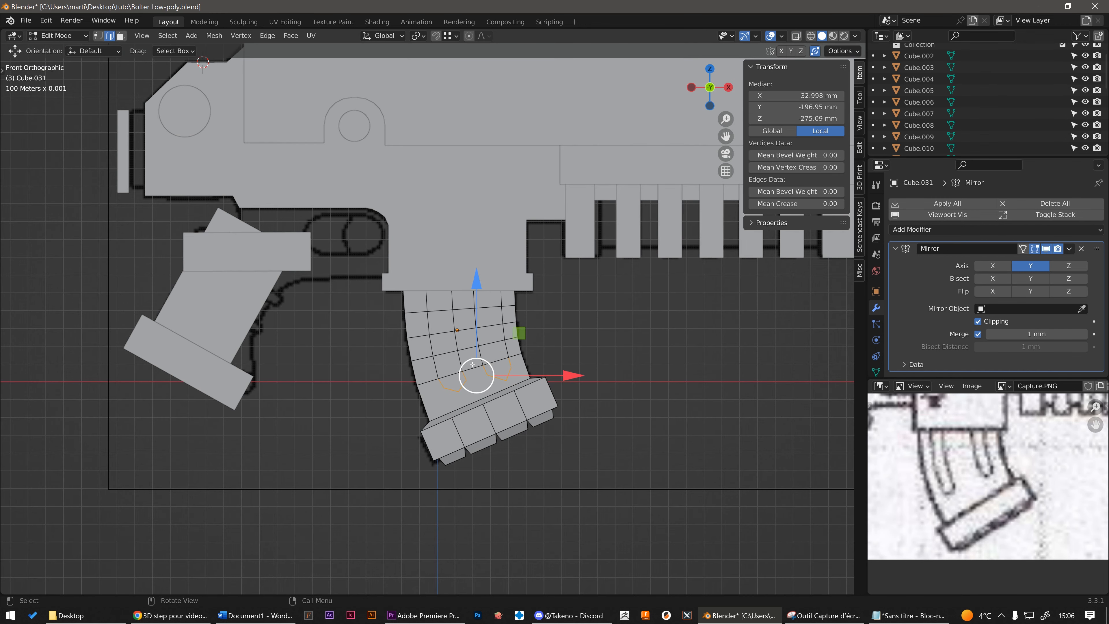
pyautogui.press('Tab')
pyautogui.click(324, 99)
pyautogui.press('Tab')
pyautogui.scroll(3, 324, 100)
pyautogui.moveTo(324, 100); pyautogui.dragTo(390, 178, button='middle')
pyautogui.scroll(2, 384, 210)
pyautogui.click(359, 165)
pyautogui.scroll(-1, 350, 193)
pyautogui.scroll(-1, 393, 262)
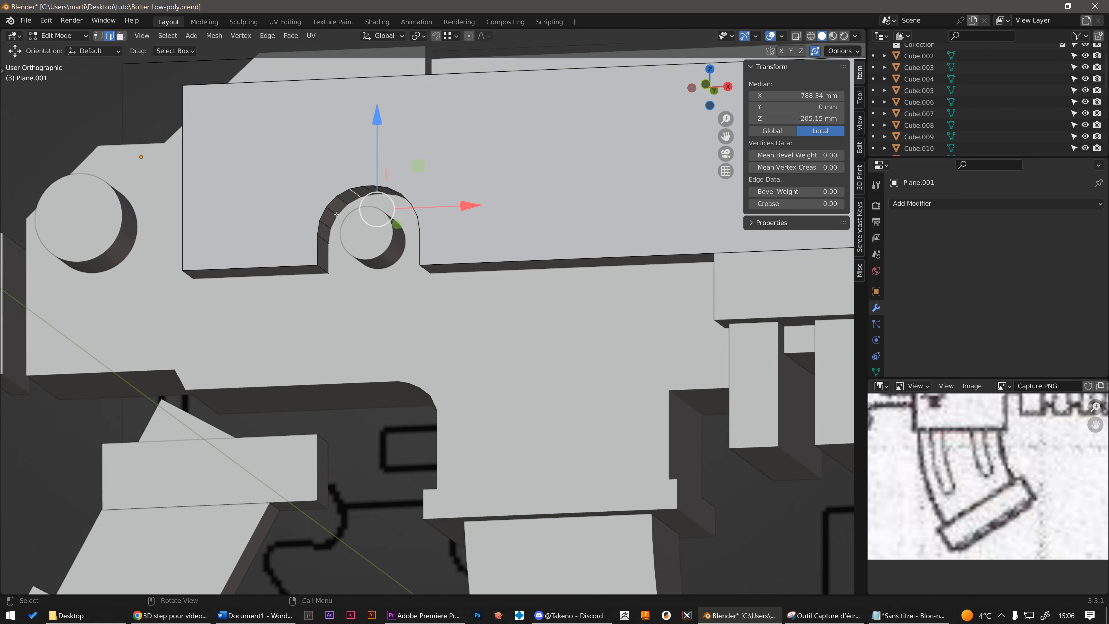
# Return to editing the magazine's vertices in a see-through front view framed on the two slot ends
pyautogui.press('Tab')
pyautogui.scroll(-4, 422, 320)
pyautogui.click(422, 321)
pyautogui.press('KP_1')
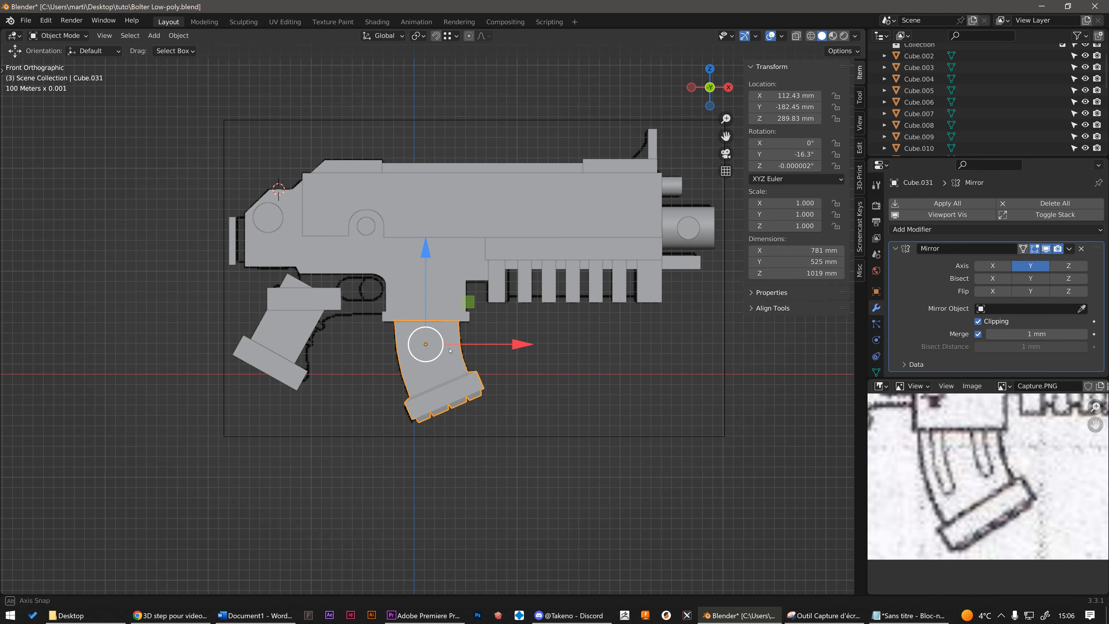
pyautogui.hotkey('alt', 'z')
pyautogui.scroll(5, 437, 355)
pyautogui.press('Tab')
pyautogui.scroll(4, 437, 355)
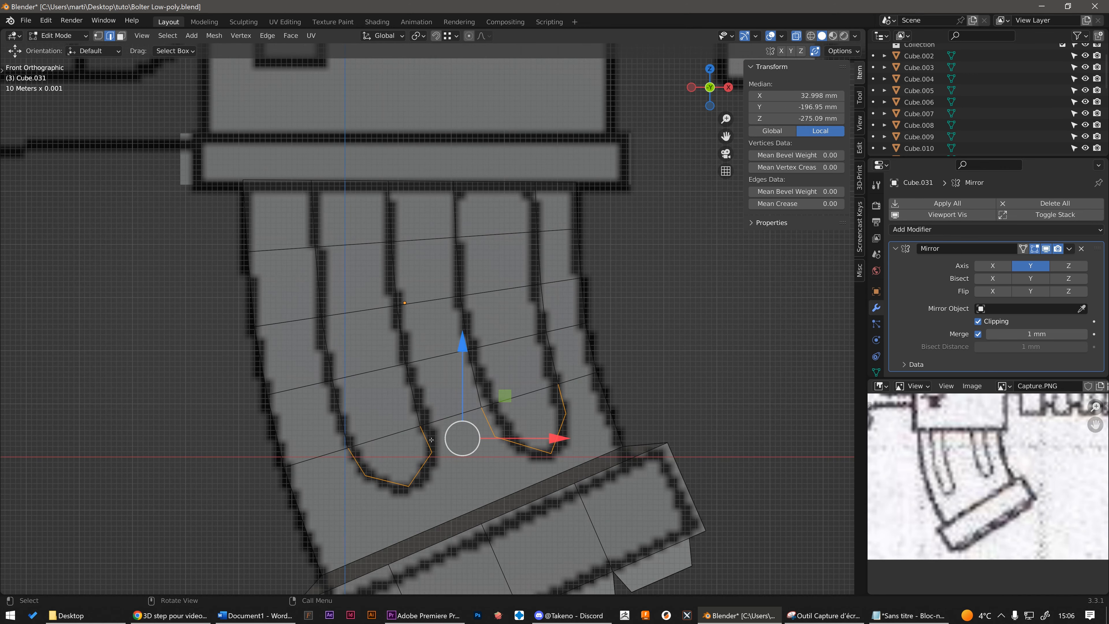
pyautogui.scroll(2, 401, 460)
pyautogui.press('1')
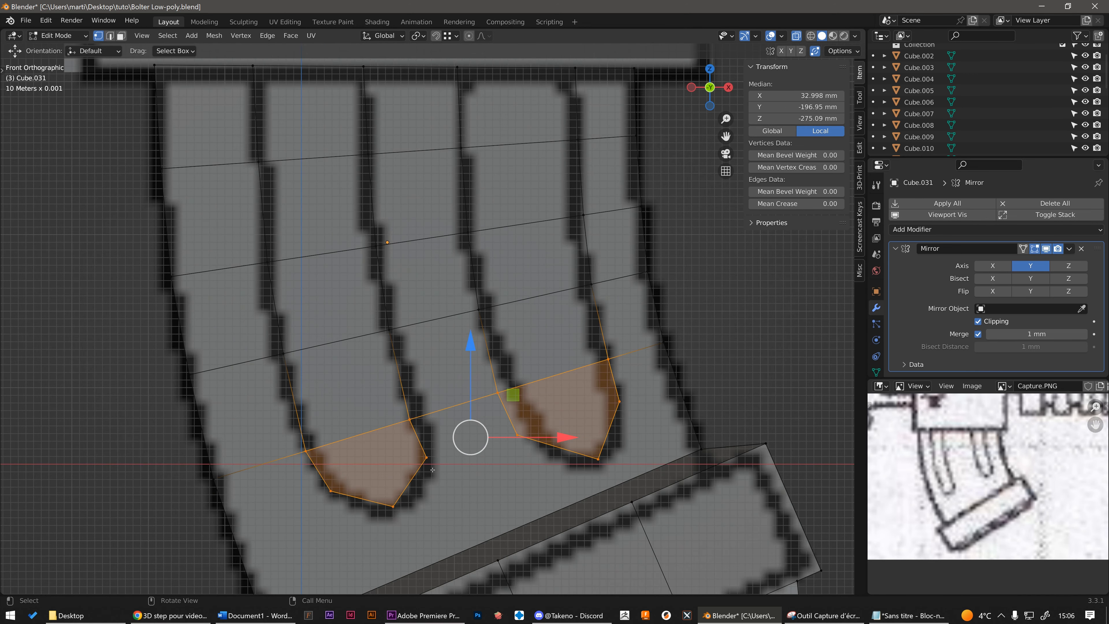
# Move the two right-hand vertices of the left slot's rounded end onto the reference outline
pyautogui.click(426, 459)
pyautogui.press('g')
pyautogui.click(418, 464)
pyautogui.click(410, 421)
pyautogui.press('g')
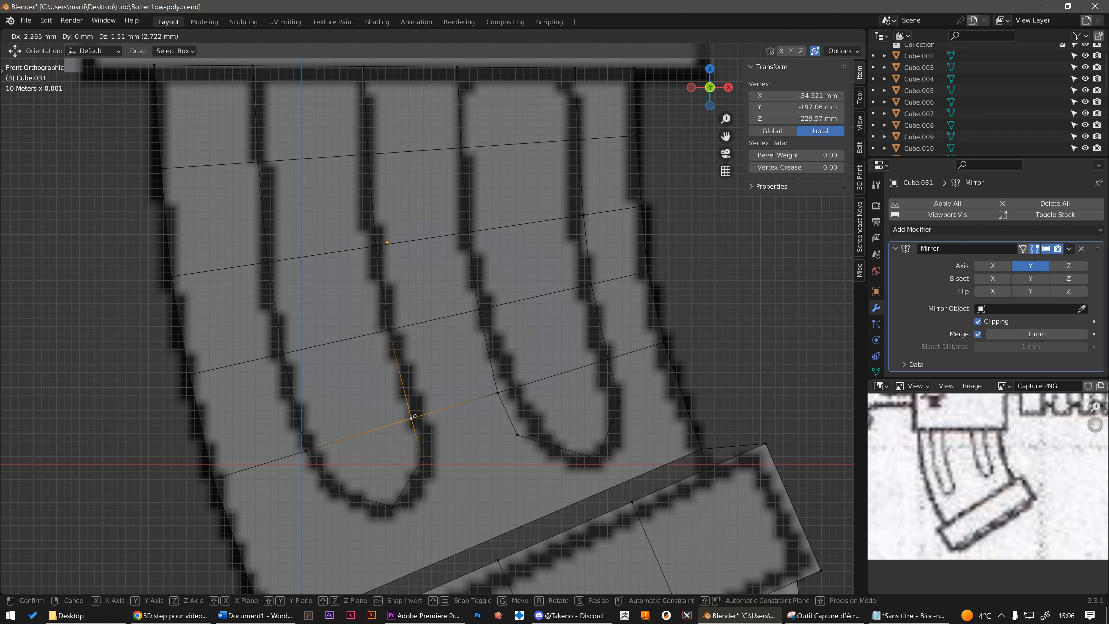
pyautogui.click(412, 420)
# Adjust the lower-left, lowest and right-hand vertices of the right slot's rounded end to follow the reference outline
pyautogui.click(519, 436)
pyautogui.press('g')
pyautogui.click(525, 439)
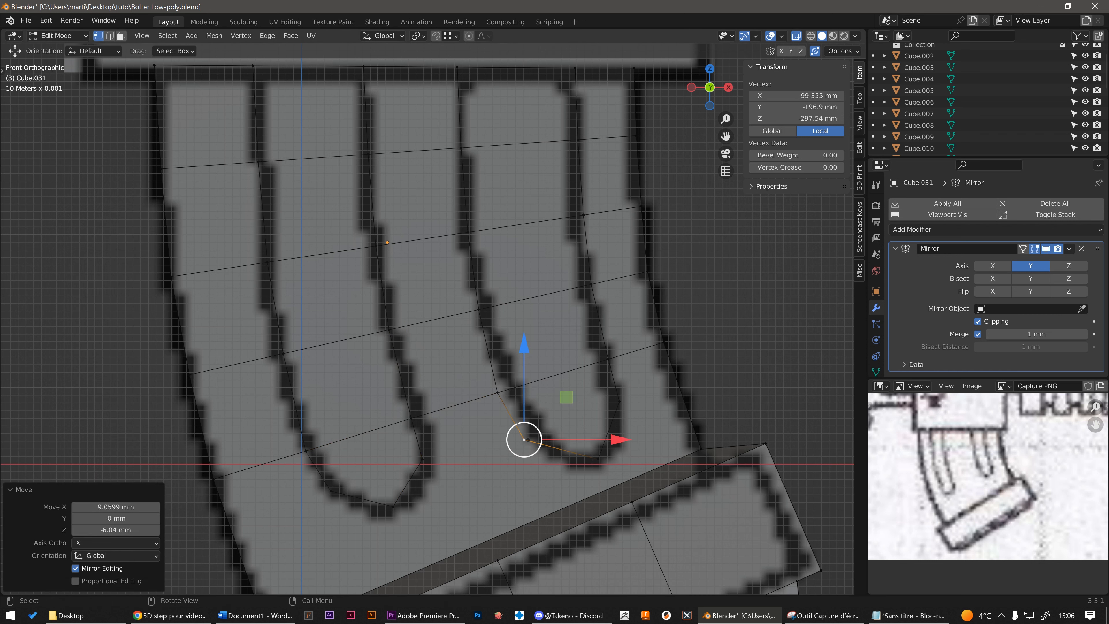
pyautogui.click(598, 459)
pyautogui.press('g')
pyautogui.click(596, 457)
pyautogui.click(619, 401)
pyautogui.press('g')
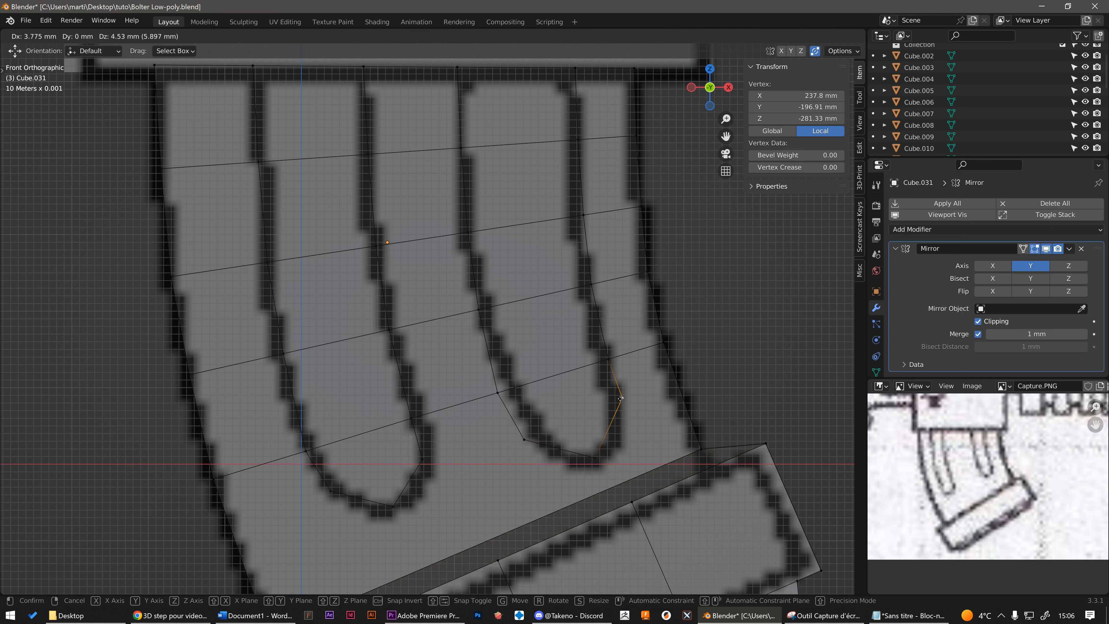
pyautogui.click(620, 397)
# Shift the lower-left vertex of the right slot's end a further 8.3 mm in X and -1.51 mm in Z, and restore opaque display
pyautogui.click(524, 440)
pyautogui.press('g')
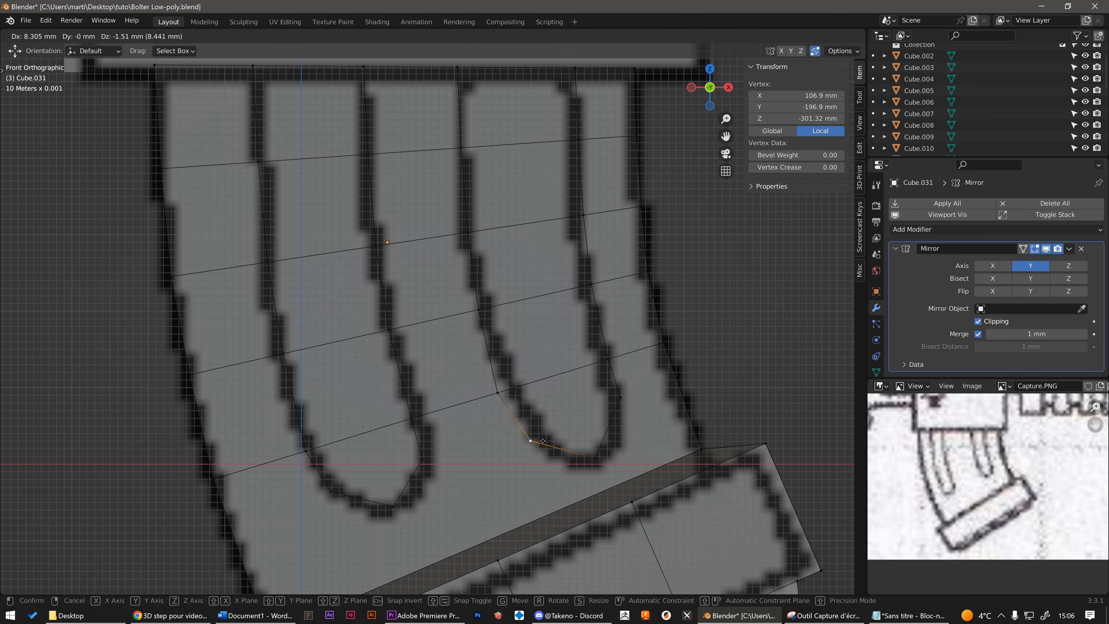
pyautogui.click(533, 440)
pyautogui.scroll(-3, 520, 401)
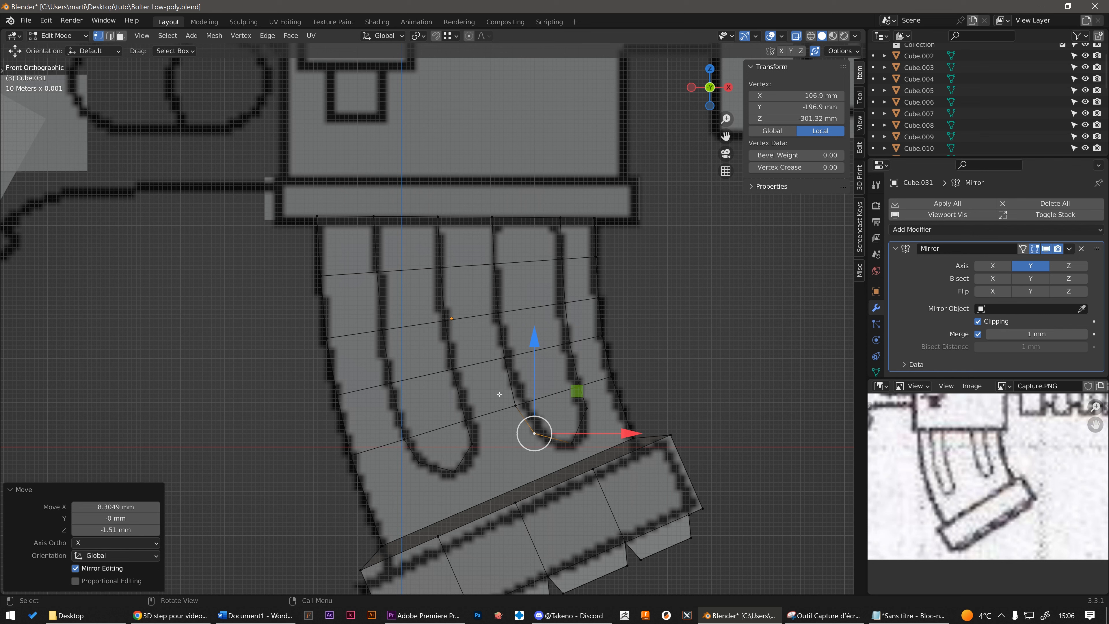
pyautogui.hotkey('ctrl', 'z')
pyautogui.hotkey('ctrl', 'shift', 'z')
pyautogui.hotkey('alt', 'z')
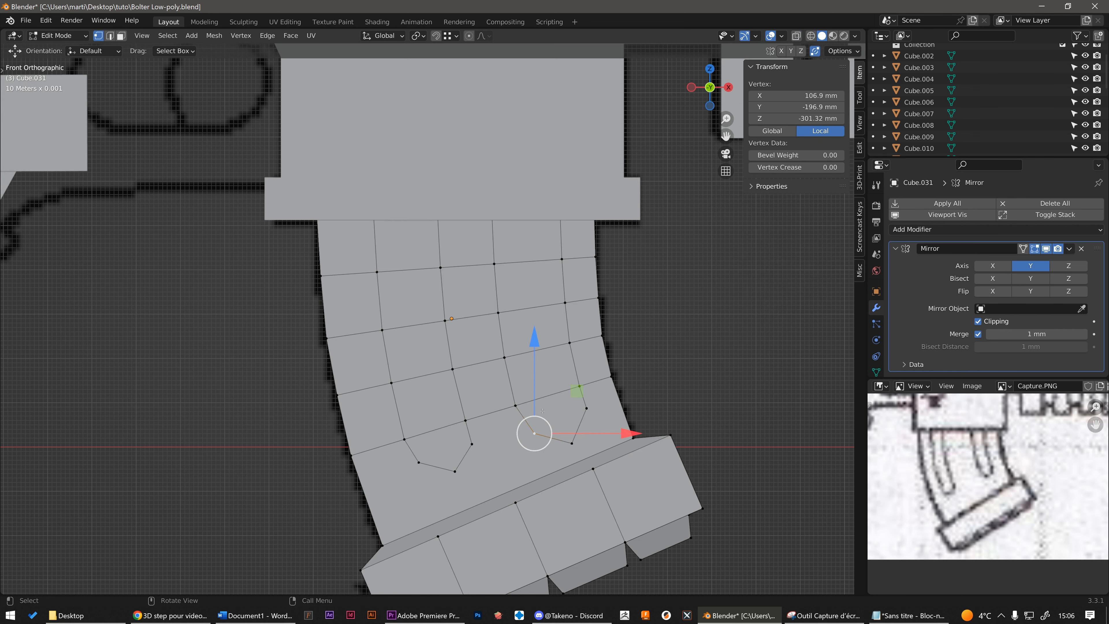
# Check the two slot-end faces and the large face surrounding them on the lower magazine body from an oblique view
pyautogui.press('3')
pyautogui.click(506, 430)
pyautogui.moveTo(507, 431); pyautogui.dragTo(461, 448, button='middle')
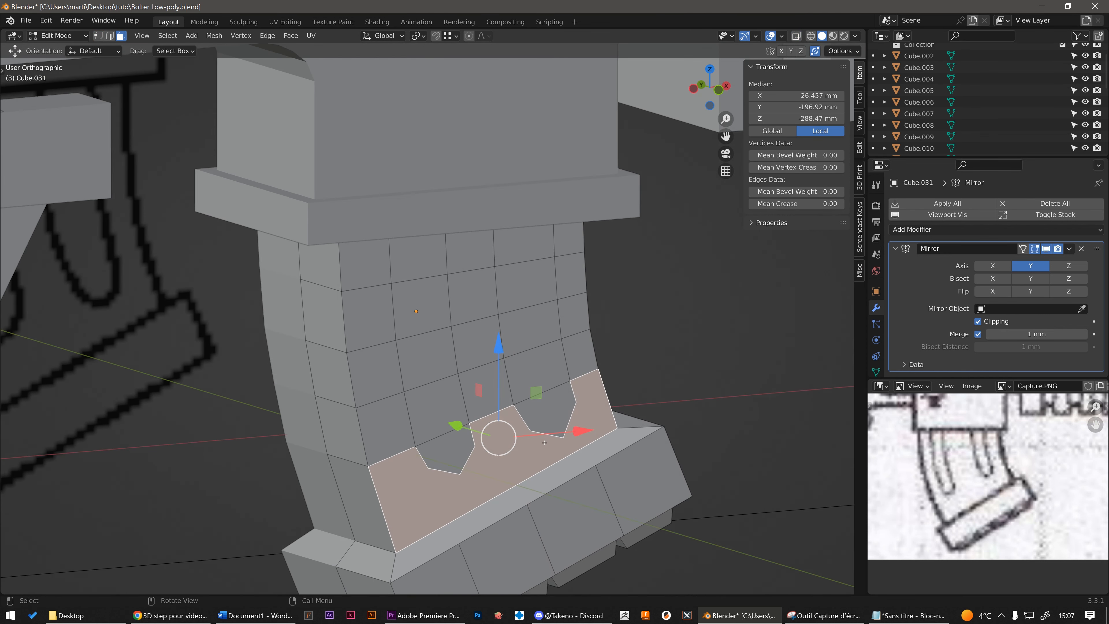
pyautogui.click(449, 449)
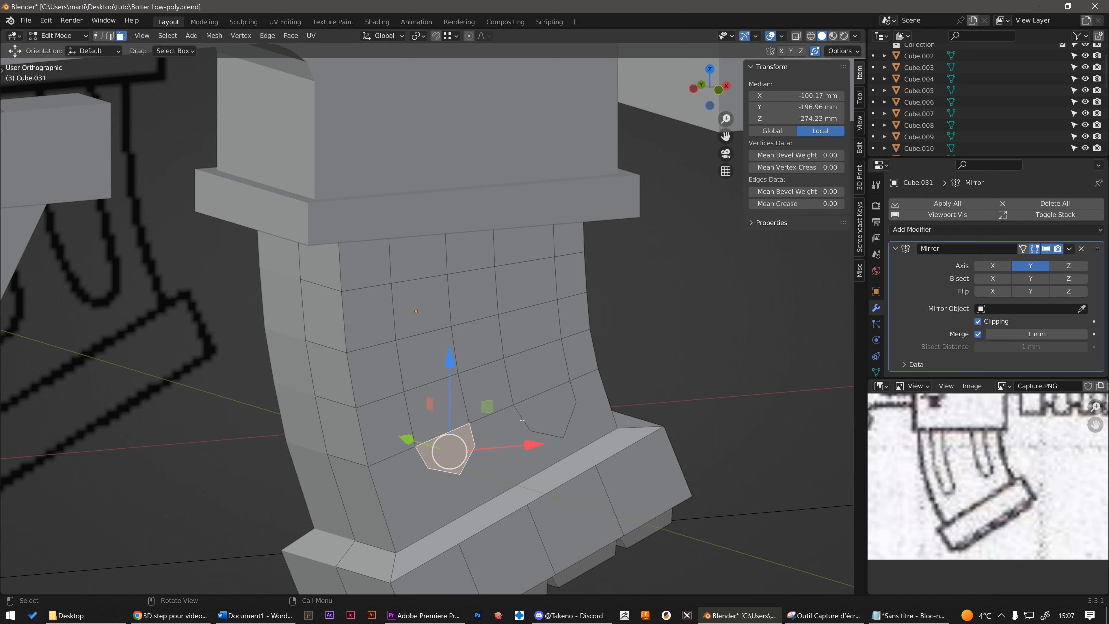
pyautogui.click(563, 407)
pyautogui.click(502, 451)
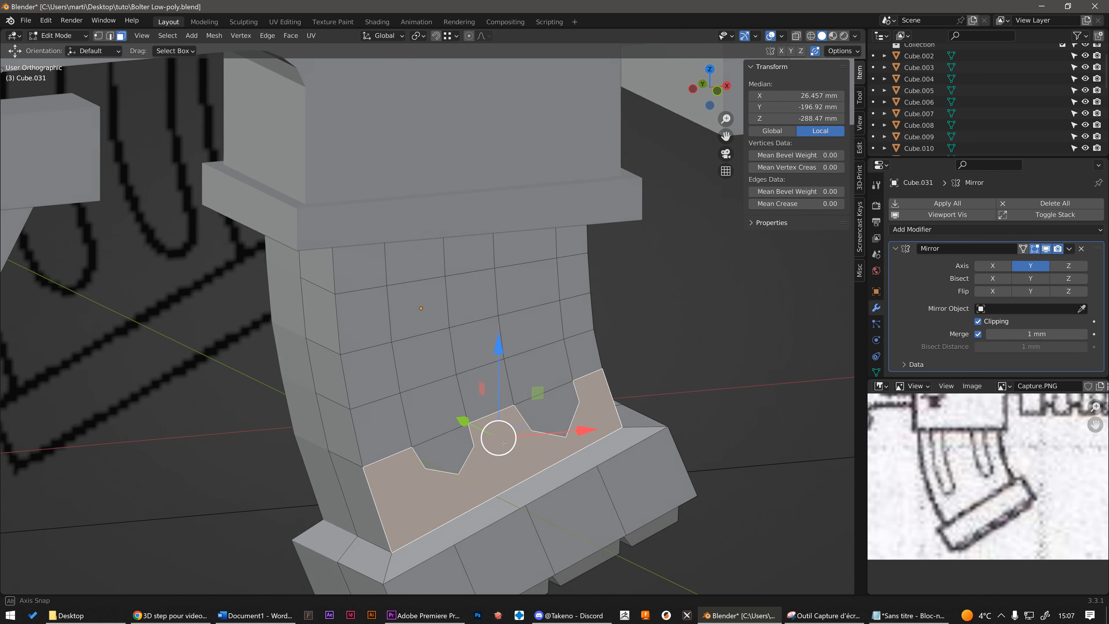
pyautogui.press('1')
pyautogui.moveTo(502, 452); pyautogui.dragTo(611, 378, button='middle')
pyautogui.hotkey('alt', 'a')
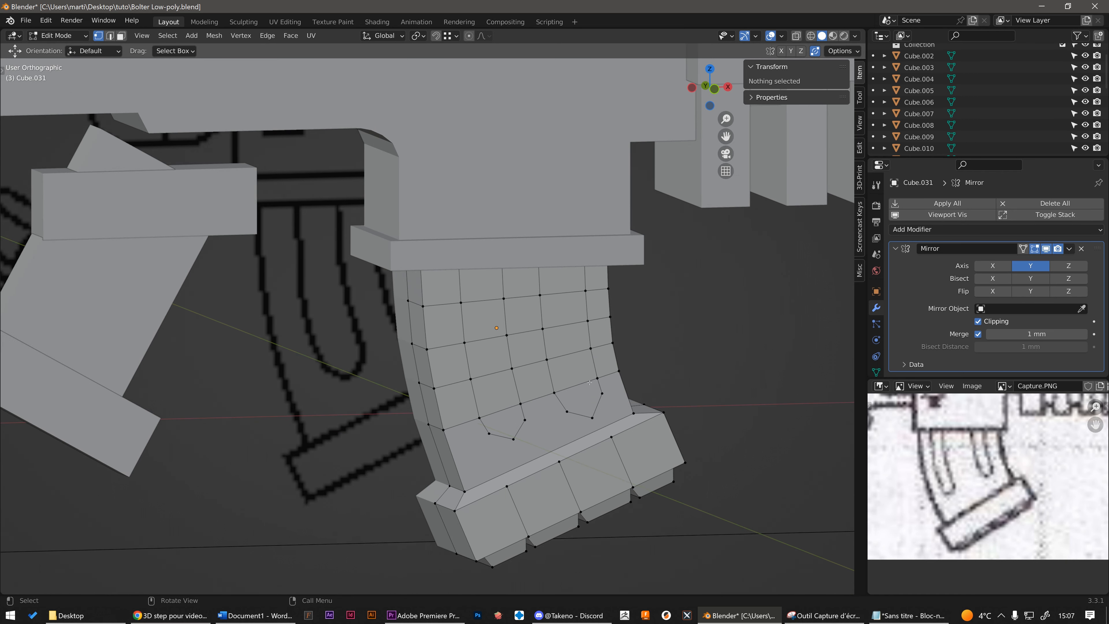
pyautogui.moveTo(643, 383); pyautogui.dragTo(556, 385, button='middle')
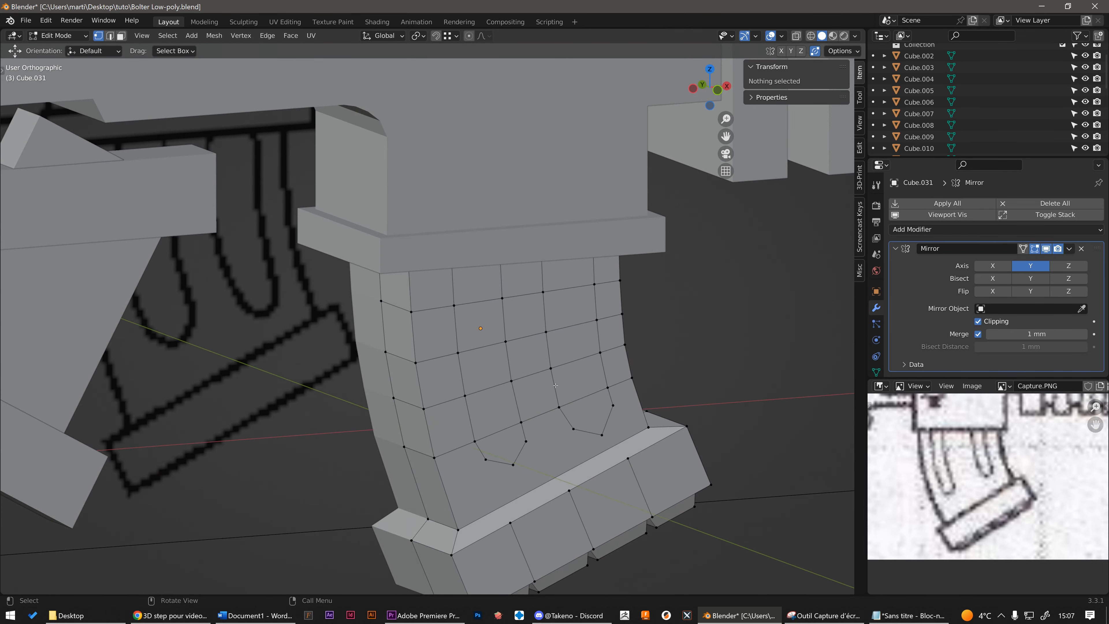
# Add a Subdivision Surface modifier to the magazine after its Mirror modifier
pyautogui.press('Tab')
pyautogui.scroll(-1, 637, 355)
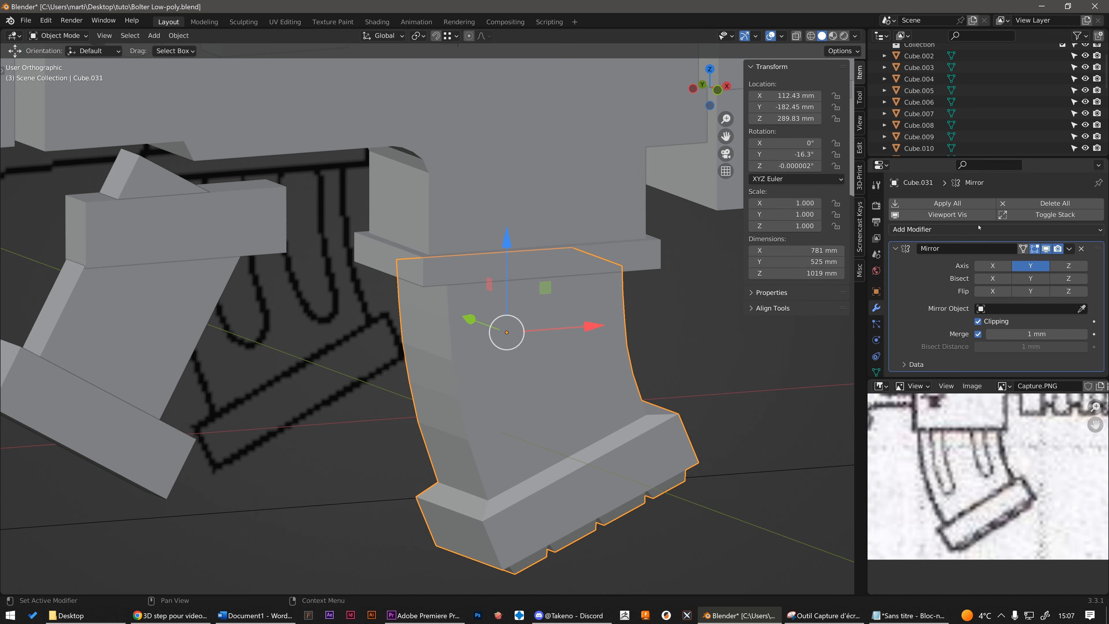
pyautogui.click(950, 230)
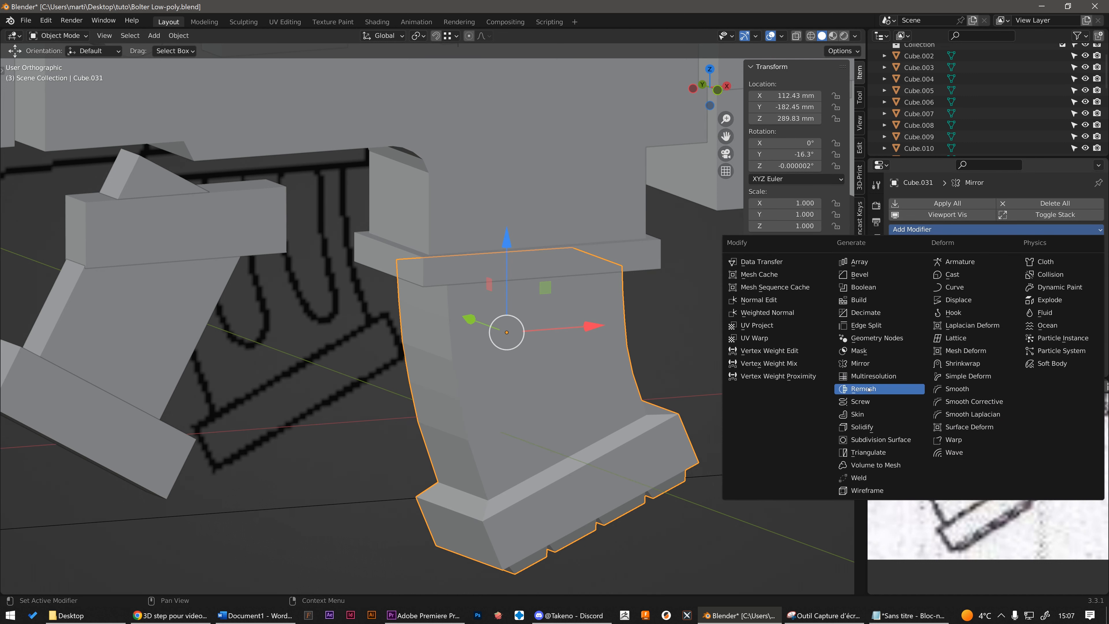
pyautogui.click(894, 440)
pyautogui.scroll(-3, 549, 376)
pyautogui.moveTo(549, 377); pyautogui.dragTo(532, 416, button='middle')
pyautogui.scroll(2, 498, 404)
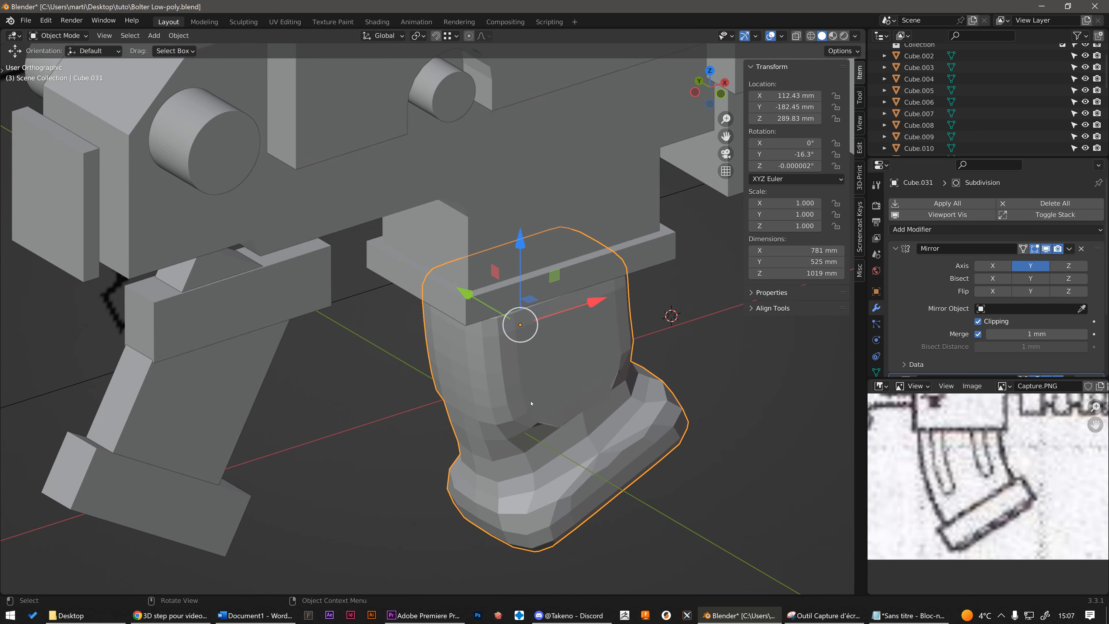
# Examine how the smoothed magazine deviates from its mesh cage along the body's left corner edges
pyautogui.press('Tab')
pyautogui.press('2')
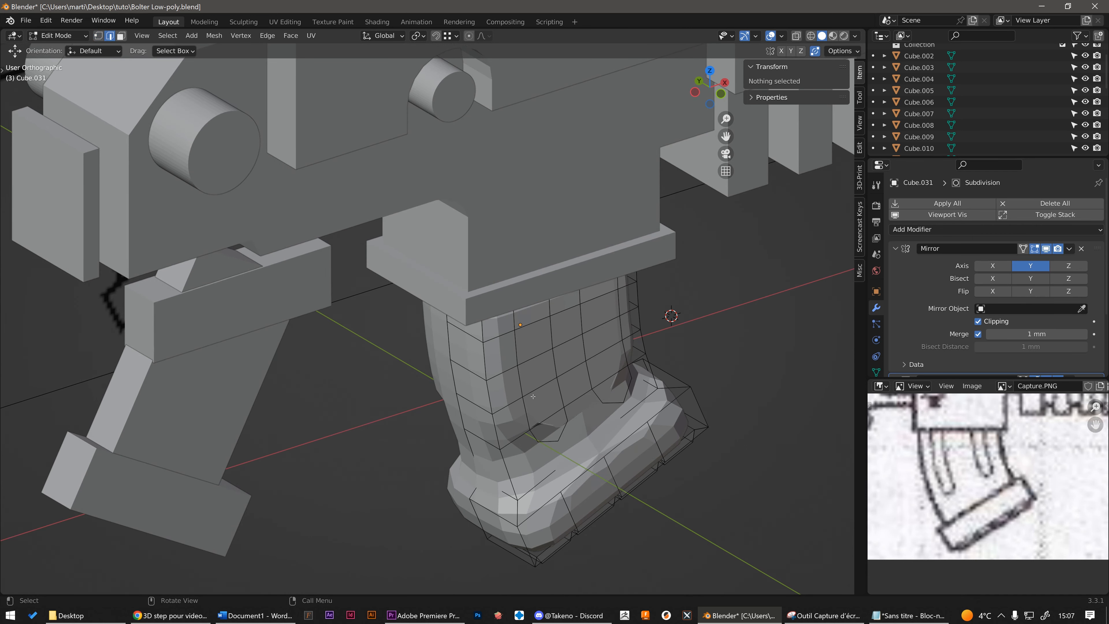
pyautogui.moveTo(532, 396); pyautogui.dragTo(495, 373, button='middle')
pyautogui.scroll(1, 510, 352)
pyautogui.moveTo(431, 353); pyautogui.dragTo(490, 357, button='middle')
pyautogui.click(493, 371)
pyautogui.scroll(4, 493, 371)
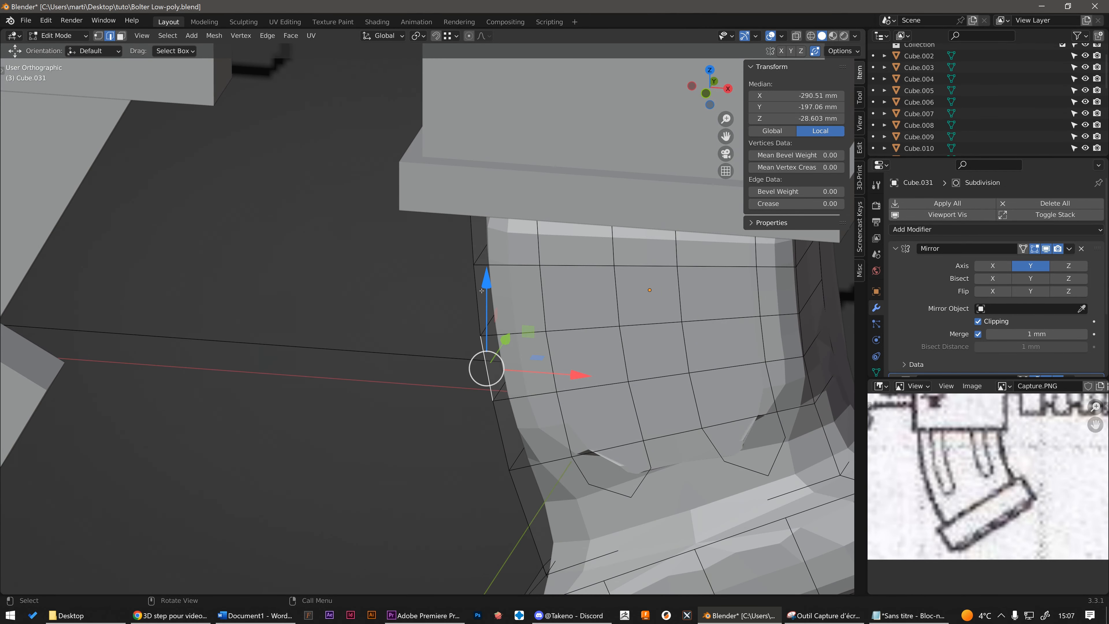
pyautogui.moveTo(484, 394); pyautogui.dragTo(518, 387, button='middle')
pyautogui.scroll(-4, 516, 383)
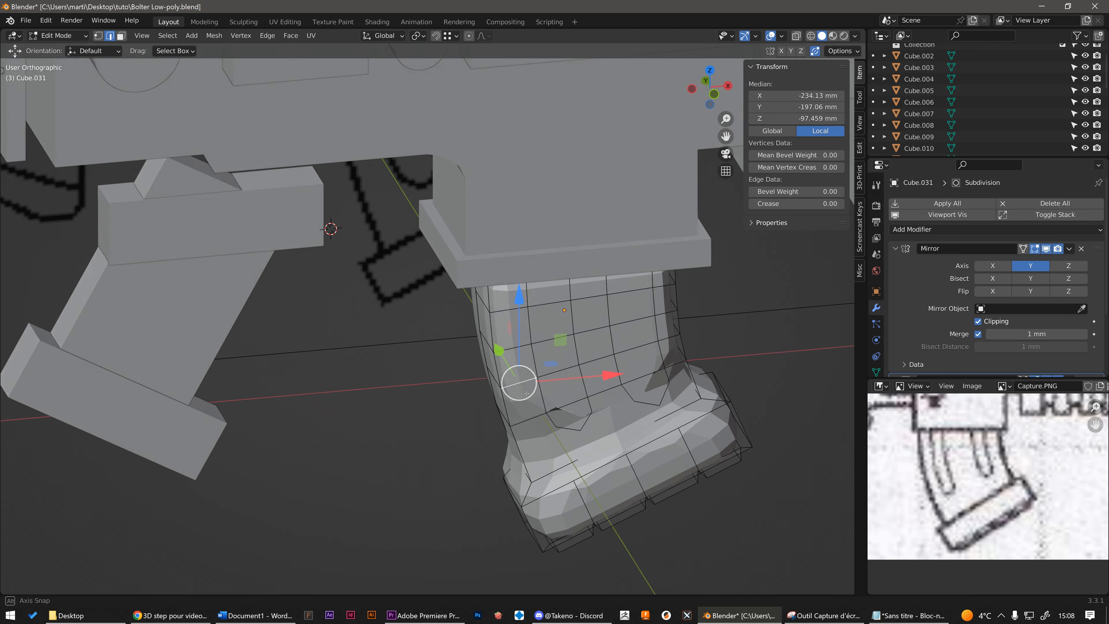
pyautogui.moveTo(566, 384)
pyautogui.mouseDown(button='middle')
pyautogui.moveTo(474, 396)
pyautogui.moveTo(563, 398)
pyautogui.mouseUp(button='middle')
pyautogui.scroll(3, 581, 398)
pyautogui.press('3')
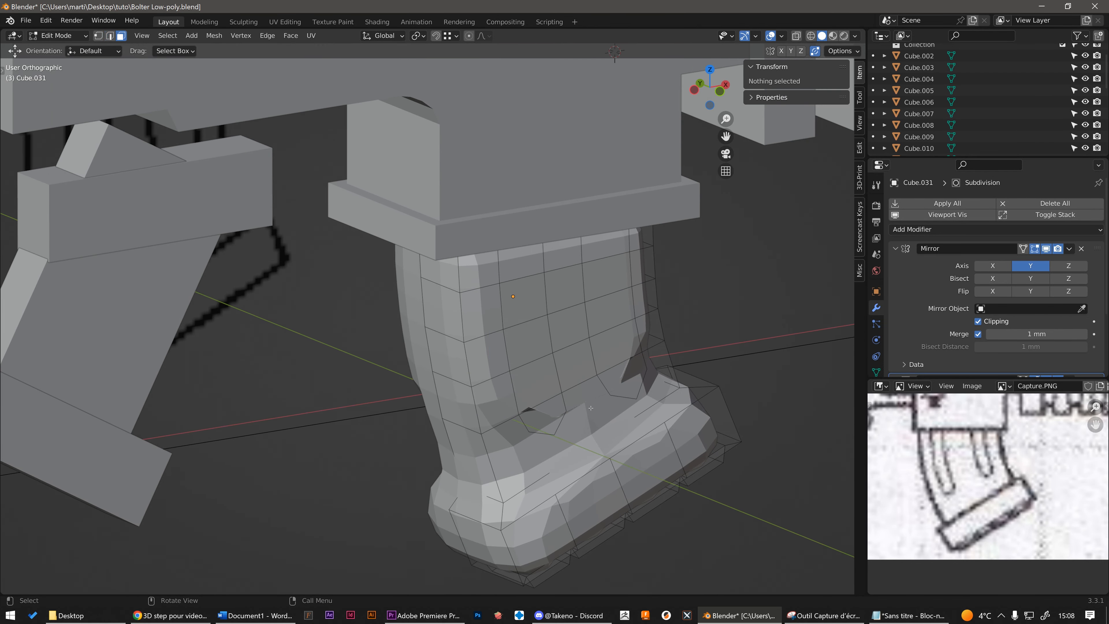
# Inspect the left slot-end face and the surrounding distortion on the subdivided magazine
pyautogui.keyDown('alt'); pyautogui.click(580, 409); pyautogui.keyUp('alt')
pyautogui.moveTo(580, 408); pyautogui.dragTo(529, 397, button='middle')
pyautogui.click(553, 414)
pyautogui.scroll(6, 553, 414)
pyautogui.scroll(1, 554, 414)
pyautogui.scroll(-4, 528, 397)
pyautogui.scroll(-4, 727, 342)
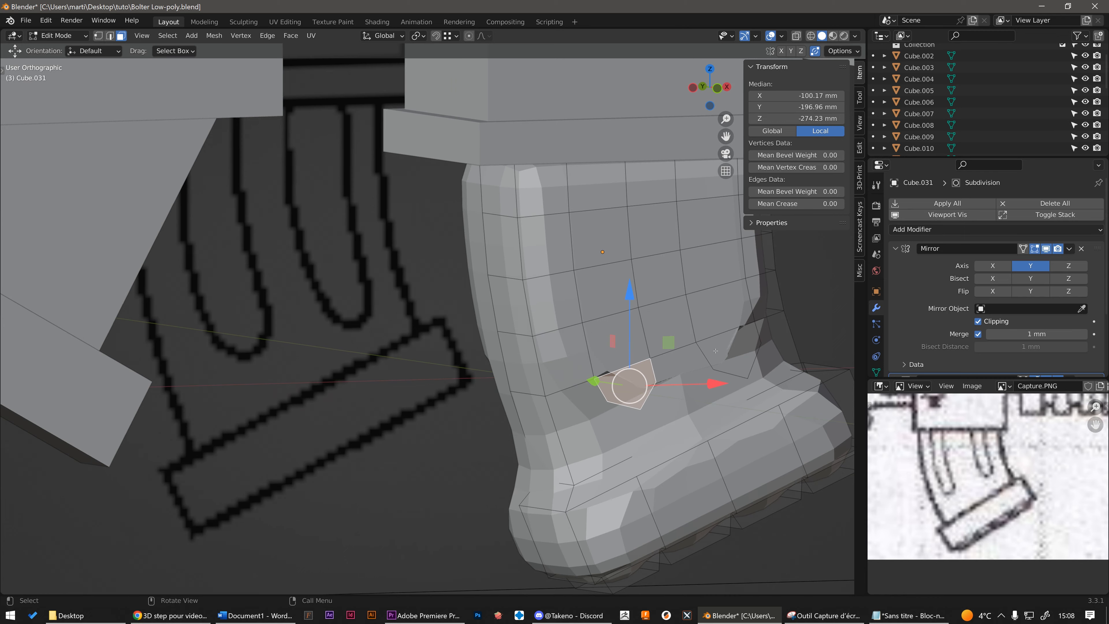
pyautogui.scroll(1, 742, 355)
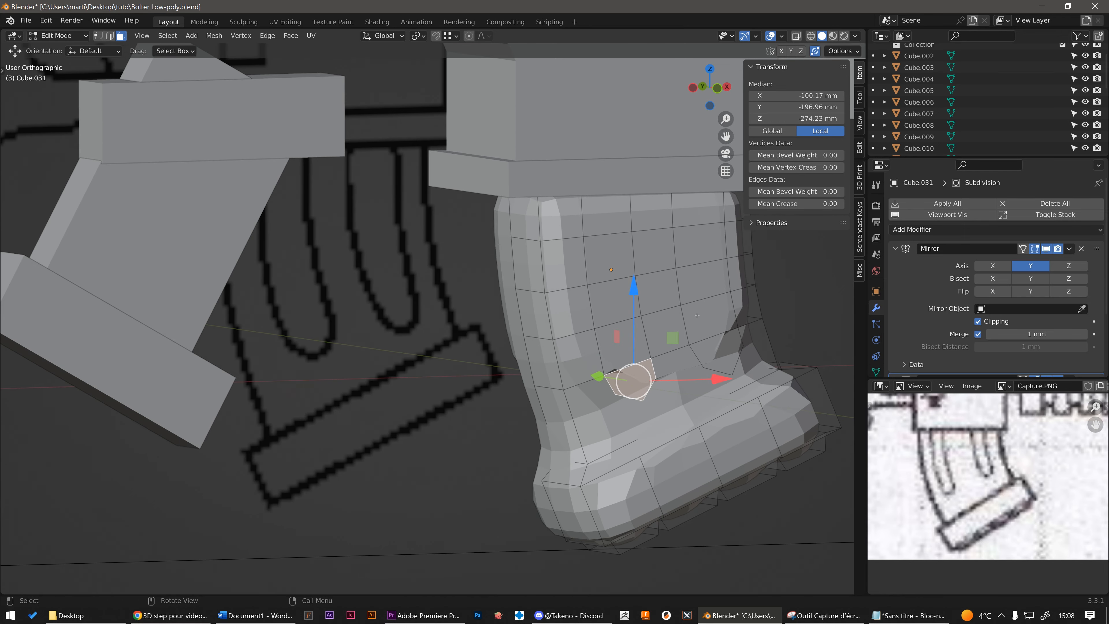
pyautogui.moveTo(670, 329); pyautogui.dragTo(670, 338, button='middle')
pyautogui.press('2')
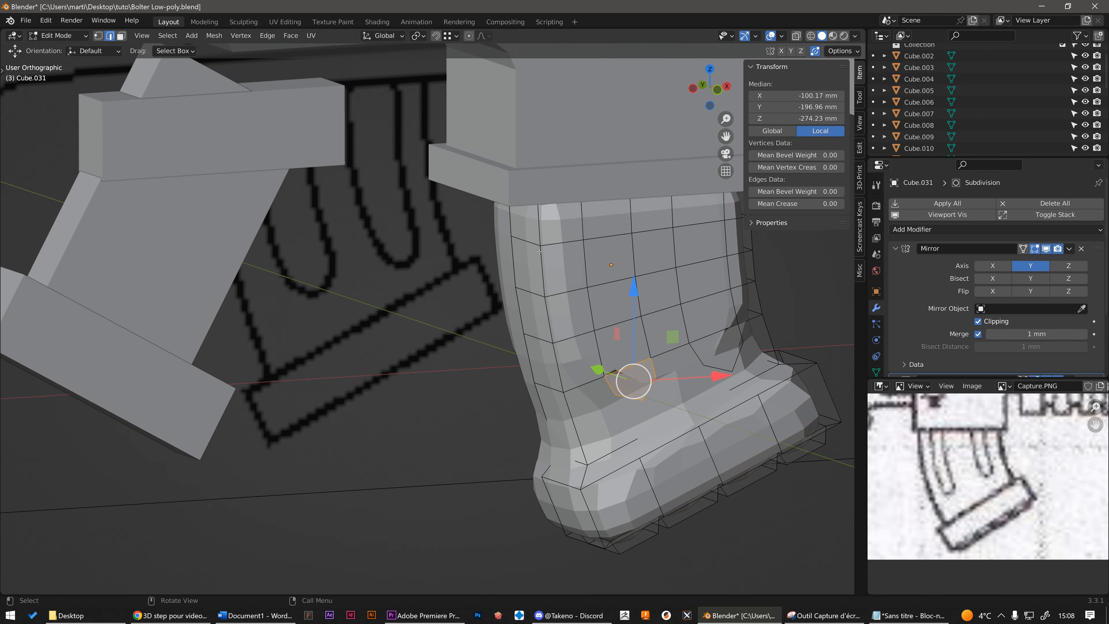
# Turn off the Subdivision modifier's viewport display for the magazine
pyautogui.click(540, 233)
pyautogui.keyDown('shift'); pyautogui.moveTo(540, 233); pyautogui.dragTo(504, 249, button='middle'); pyautogui.keyUp('shift')
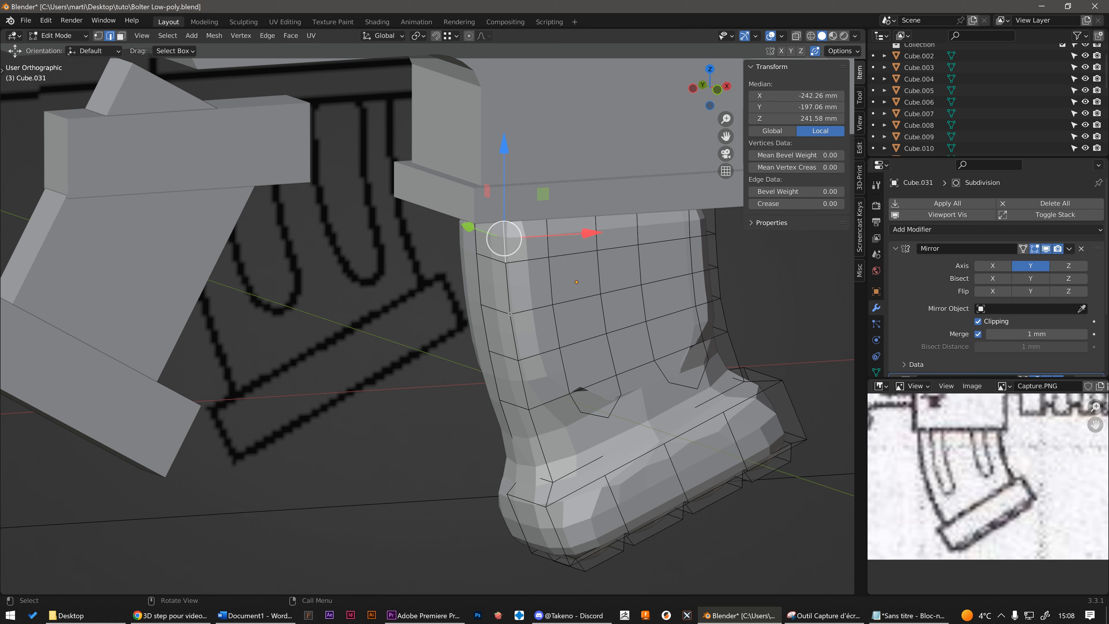
pyautogui.scroll(-4, 1054, 249)
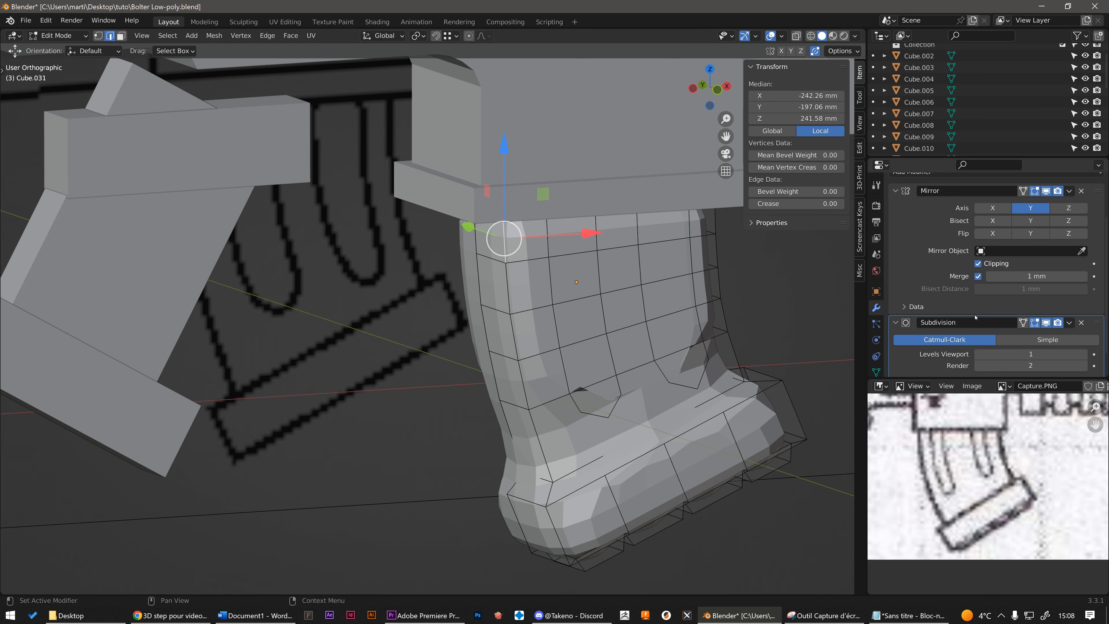
pyautogui.click(1046, 293)
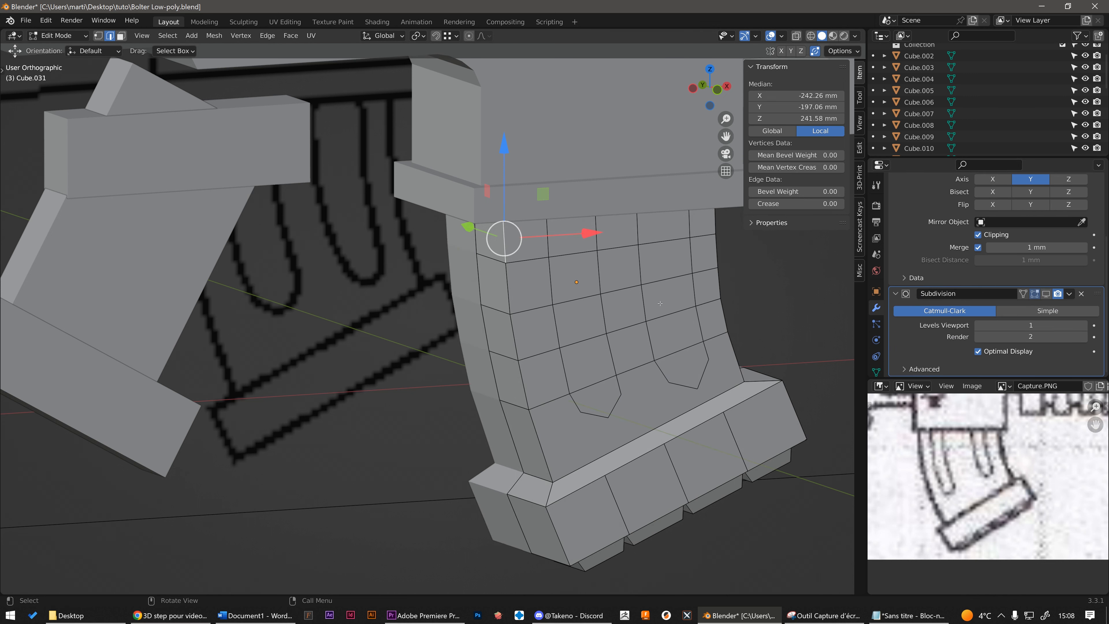
# Set an edge crease of 1 on the full run of edges down the magazine body's left front corner
pyautogui.moveTo(515, 437); pyautogui.dragTo(511, 272, button='middle')
pyautogui.keyDown('ctrl'); pyautogui.click(542, 452); pyautogui.keyUp('ctrl')
pyautogui.moveTo(511, 384); pyautogui.dragTo(557, 358, button='middle')
pyautogui.click(503, 236)
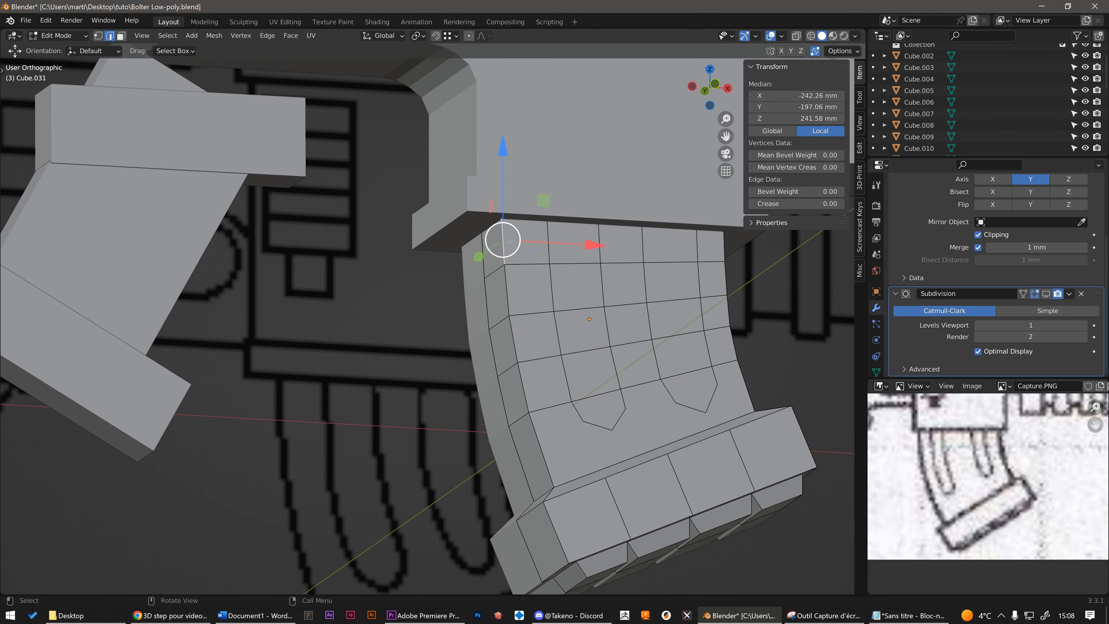
pyautogui.press('ctrl')
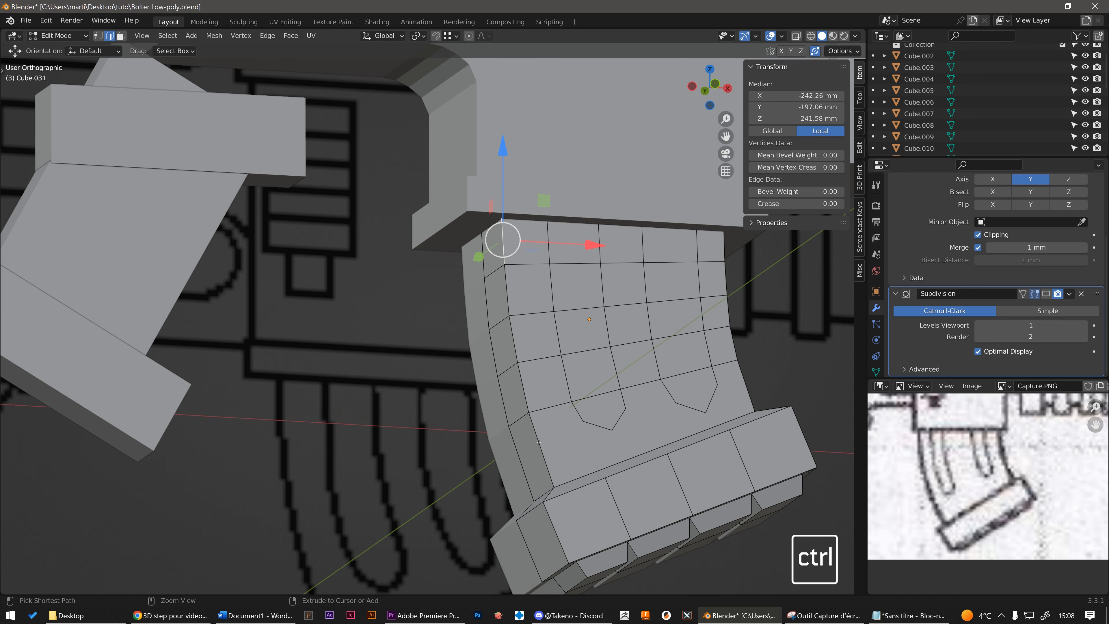
pyautogui.keyDown('ctrl'); pyautogui.click(539, 442); pyautogui.keyUp('ctrl')
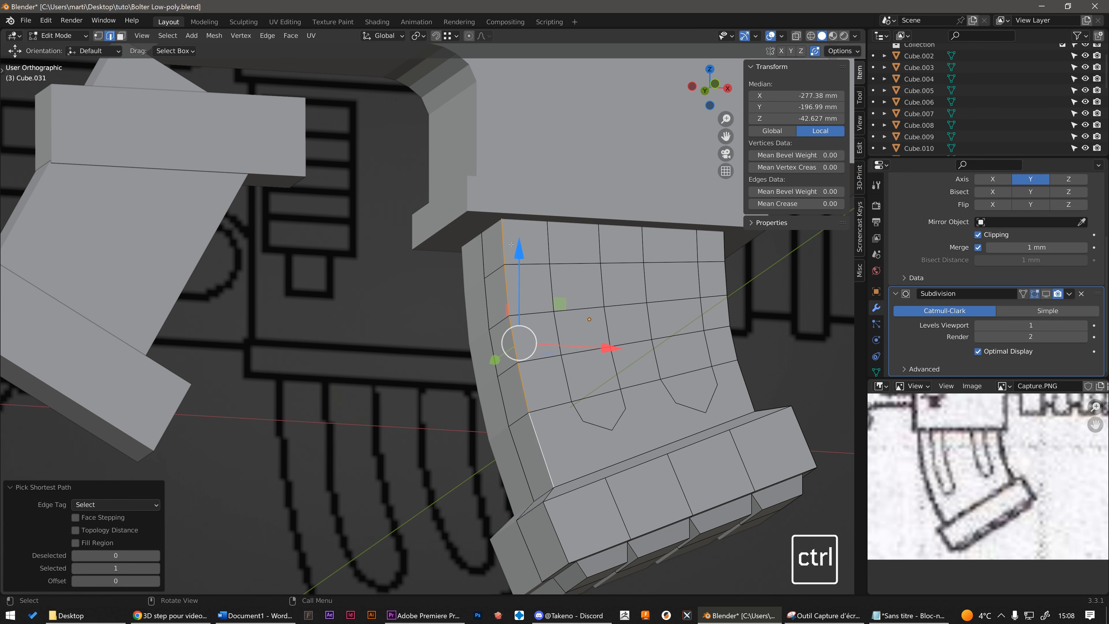
pyautogui.moveTo(538, 453); pyautogui.dragTo(540, 353, button='middle')
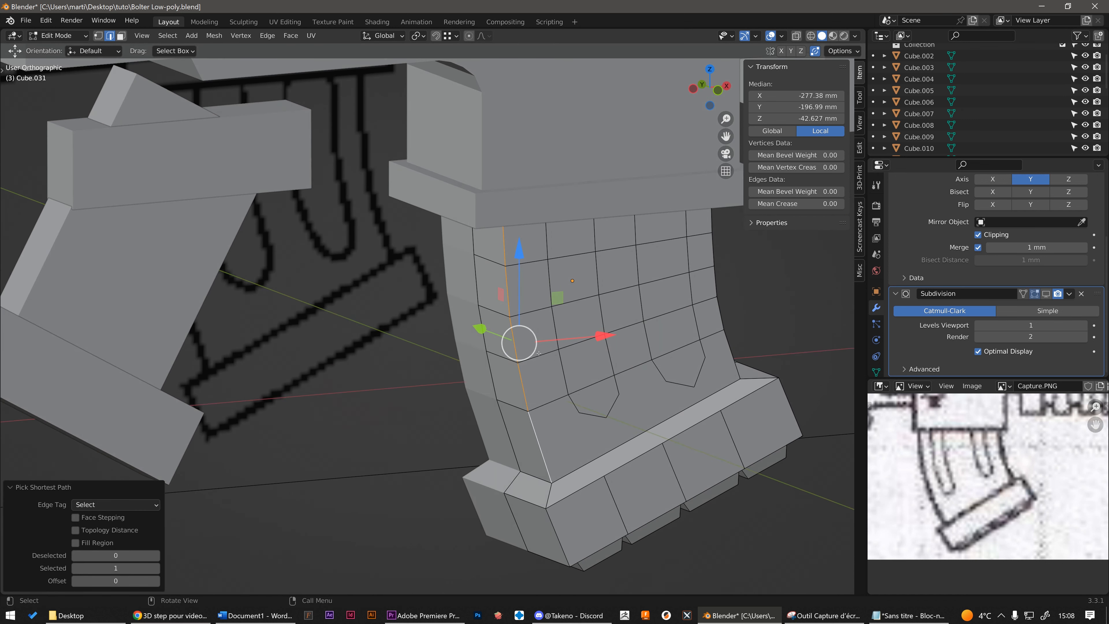
pyautogui.click(271, 36)
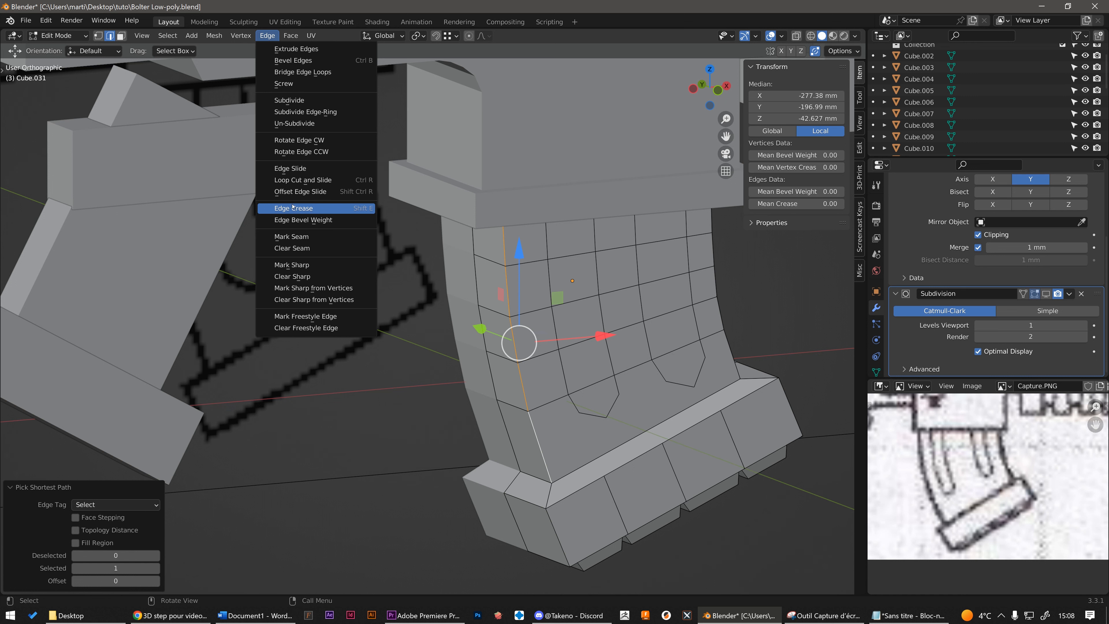
pyautogui.click(317, 209)
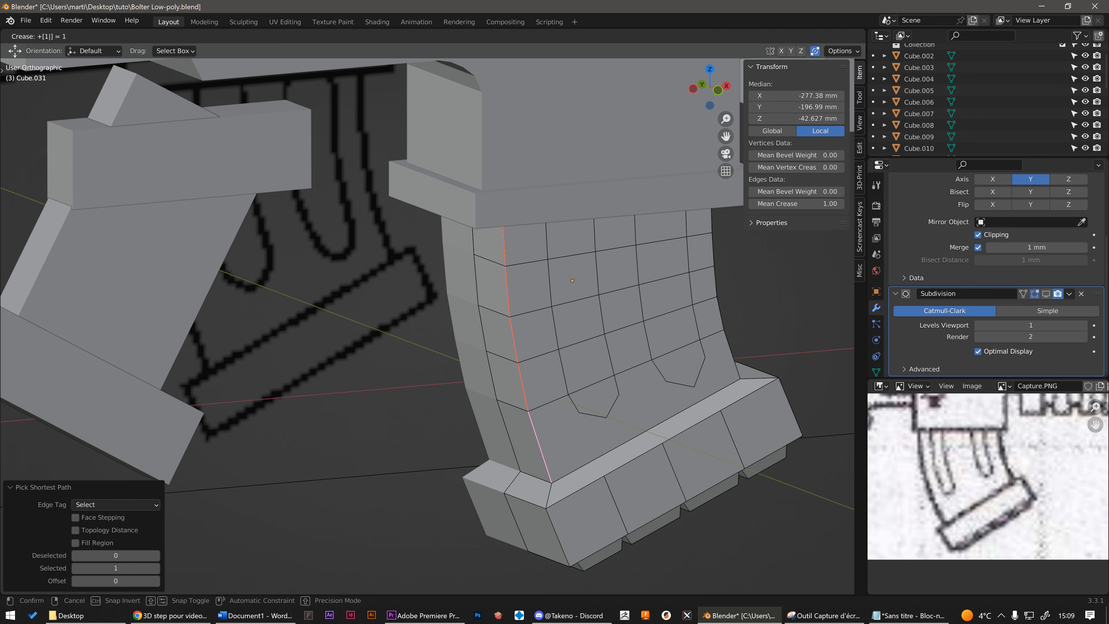
pyautogui.press('Return')
pyautogui.click(807, 311)
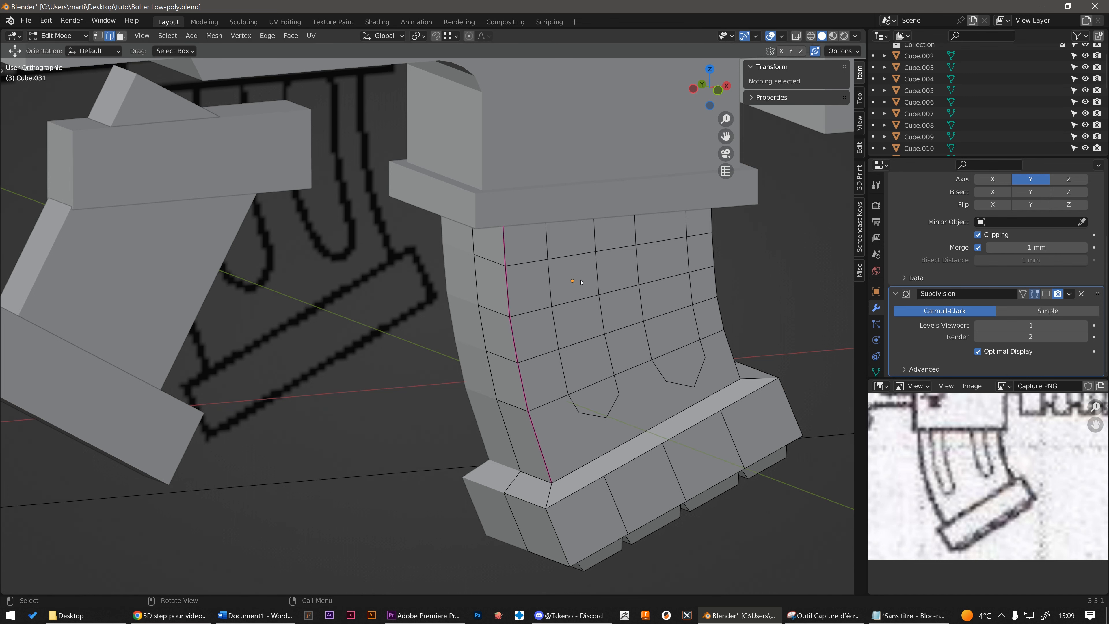
# Display the Subdivision modifier in the viewport and inspect how the creased front corner shapes the smoothed magazine
pyautogui.moveTo(502, 305)
pyautogui.mouseDown(button='middle')
pyautogui.moveTo(423, 307)
pyautogui.moveTo(493, 312)
pyautogui.mouseUp(button='middle')
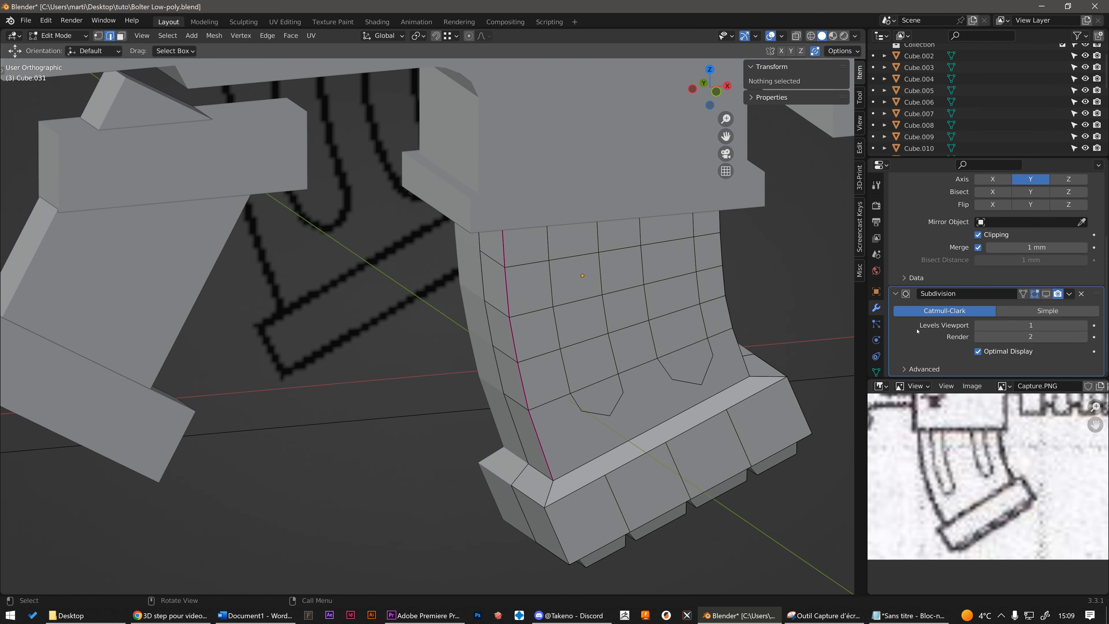
pyautogui.click(1046, 293)
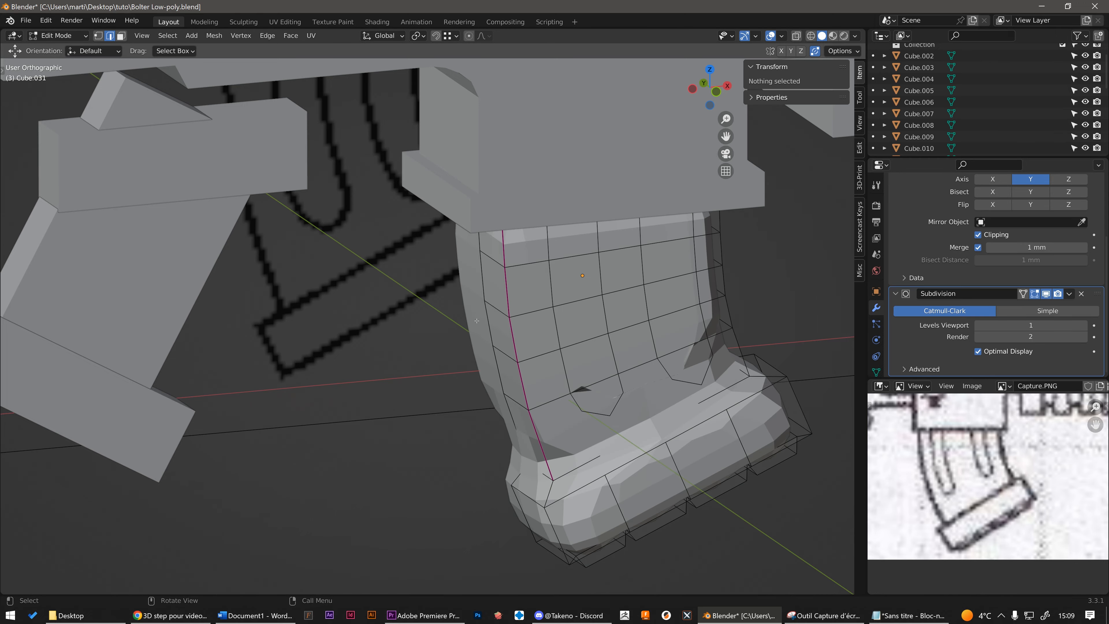
pyautogui.moveTo(480, 262); pyautogui.dragTo(507, 179, button='middle')
pyautogui.scroll(3, 508, 336)
pyautogui.click(511, 328)
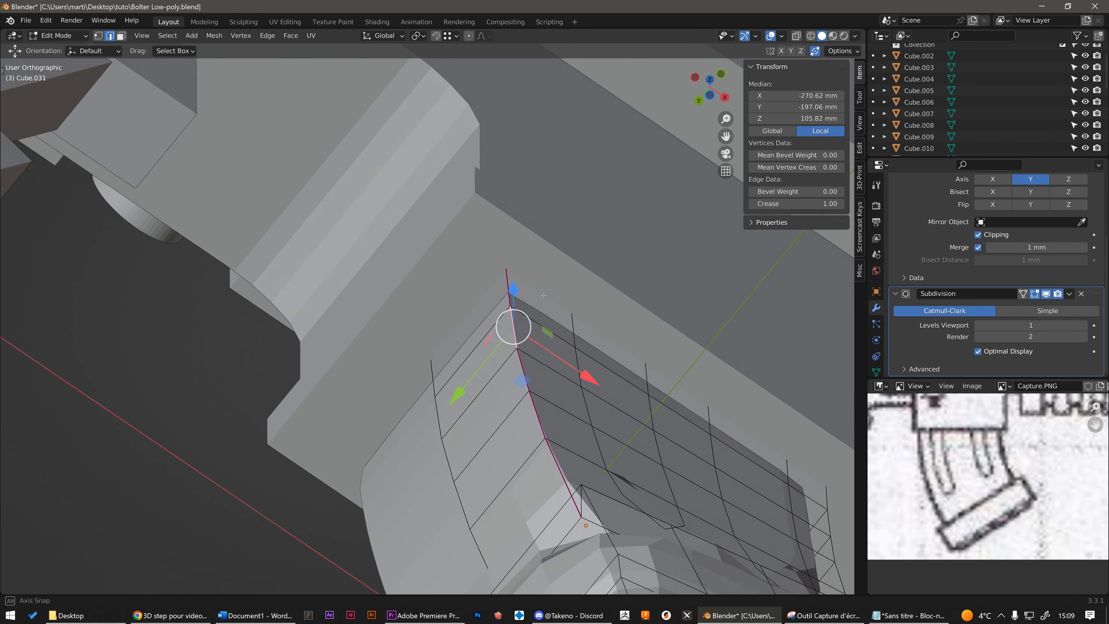
pyautogui.moveTo(522, 321); pyautogui.dragTo(487, 376, button='middle')
pyautogui.scroll(-2, 489, 371)
pyautogui.press('Tab')
pyautogui.moveTo(535, 303); pyautogui.dragTo(512, 308, button='middle')
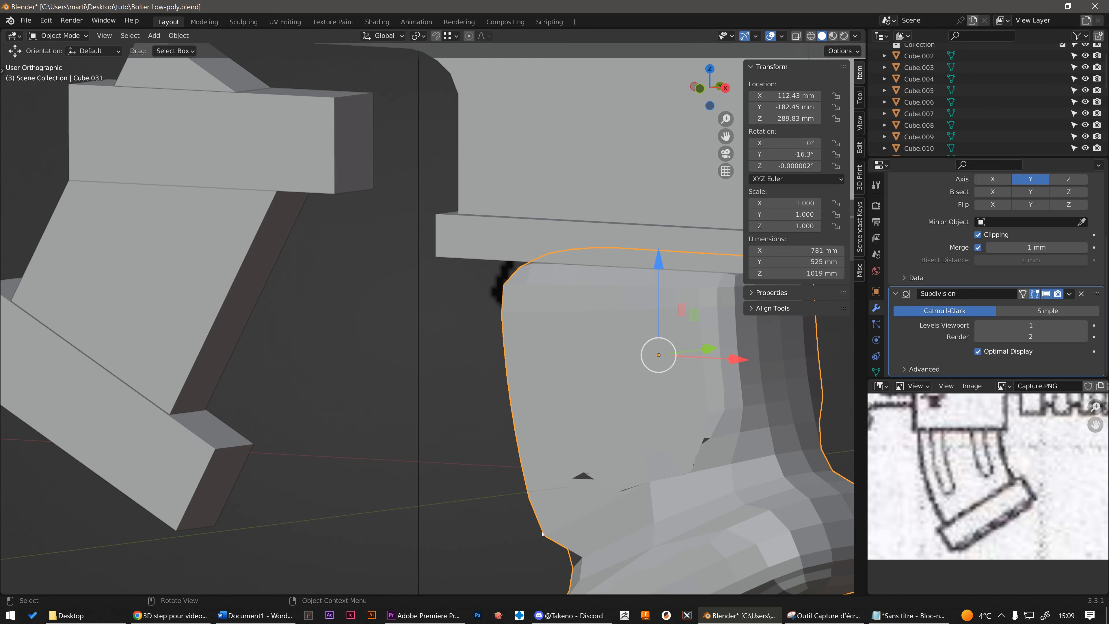
# Turn the Subdivision modifier's viewport display off for editing the magazine's edges
pyautogui.press('Tab')
pyautogui.moveTo(514, 348); pyautogui.dragTo(507, 381, button='middle')
pyautogui.click(622, 391)
pyautogui.keyDown('ctrl'); pyautogui.click(482, 389); pyautogui.keyUp('ctrl')
pyautogui.scroll(-4, 553, 323)
pyautogui.press('Tab')
pyautogui.press('Tab')
pyautogui.click(1046, 294)
pyautogui.scroll(2, 603, 408)
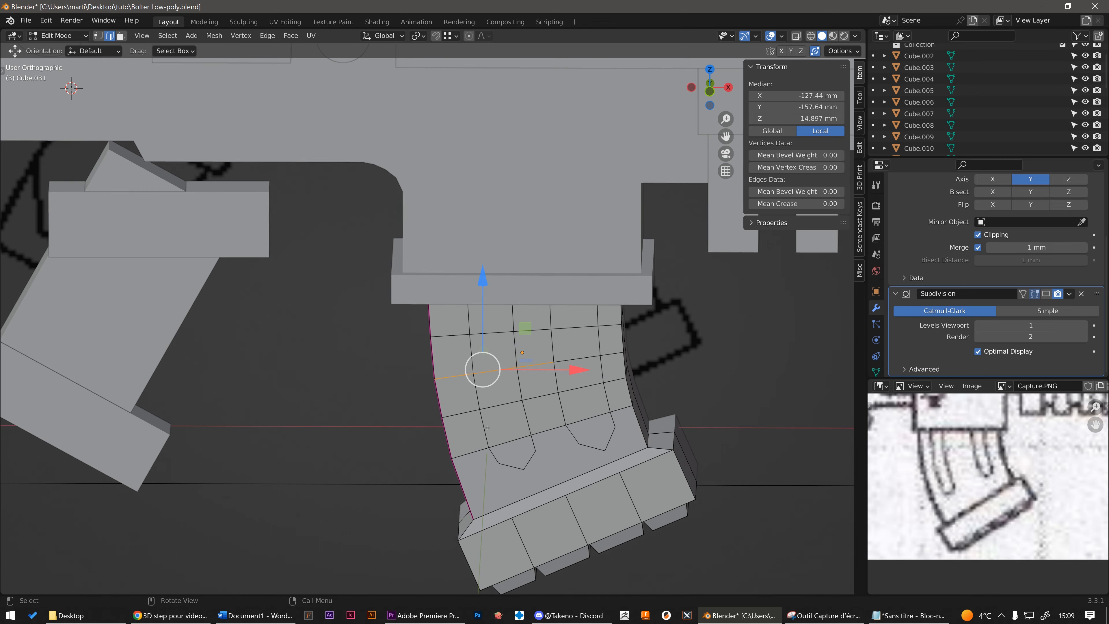
# Select the magazine body's edges along its junction with the base, up the right side's centre line and along the top rim
pyautogui.moveTo(510, 433); pyautogui.dragTo(510, 400, button='middle')
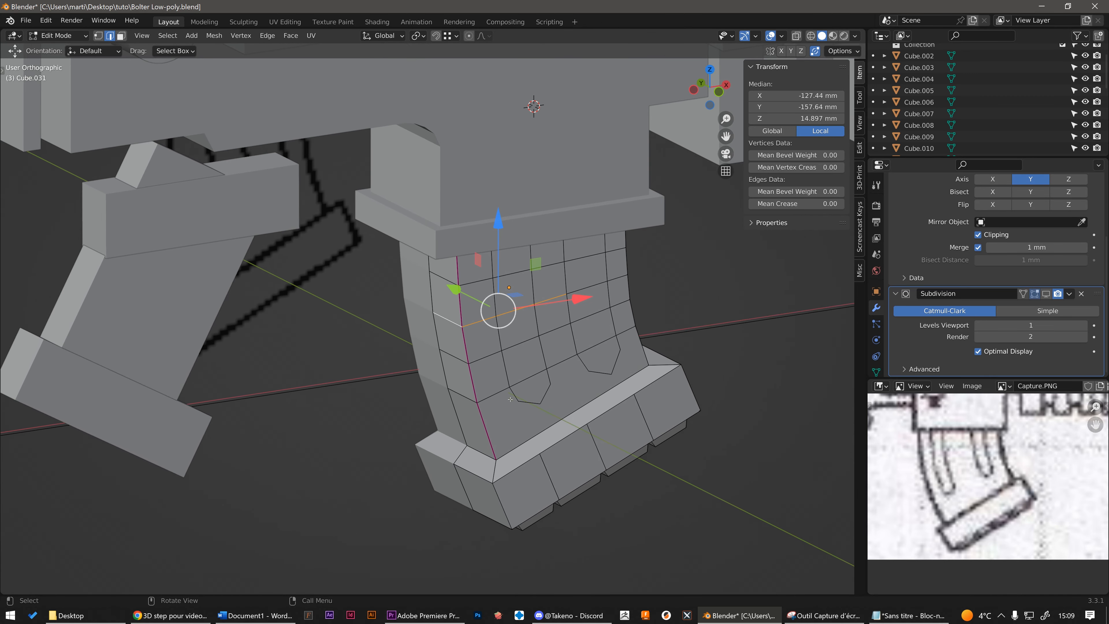
pyautogui.click(477, 450)
pyautogui.keyDown('ctrl'); pyautogui.click(628, 376); pyautogui.keyUp('ctrl')
pyautogui.moveTo(627, 377); pyautogui.dragTo(517, 376, button='middle')
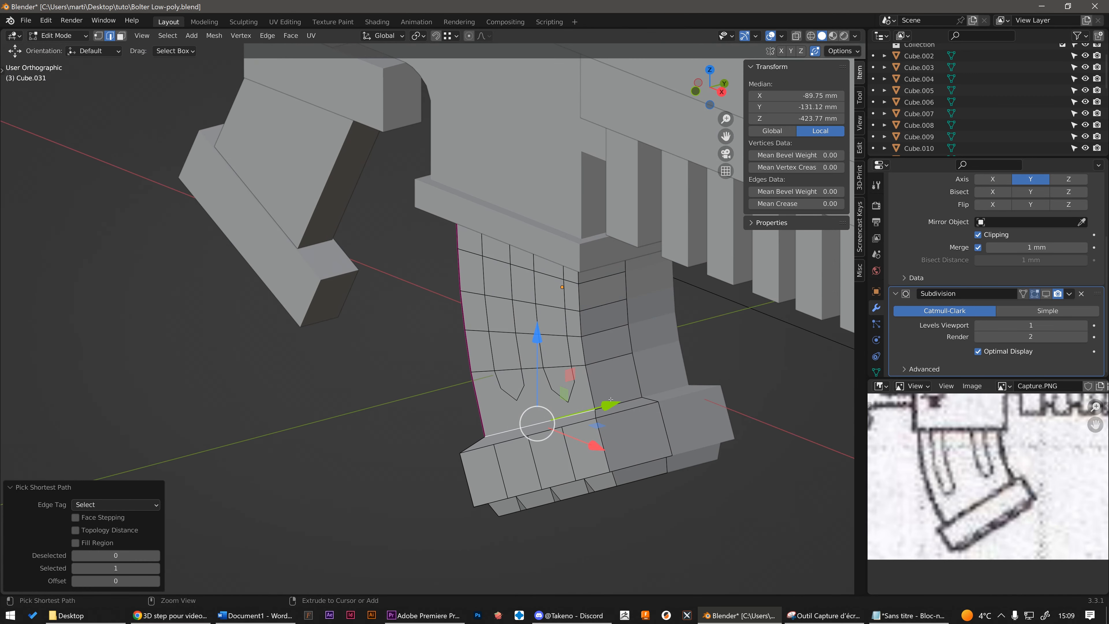
pyautogui.moveTo(590, 345); pyautogui.dragTo(596, 294, button='middle')
pyautogui.keyDown('ctrl'); pyautogui.click(627, 242); pyautogui.keyUp('ctrl')
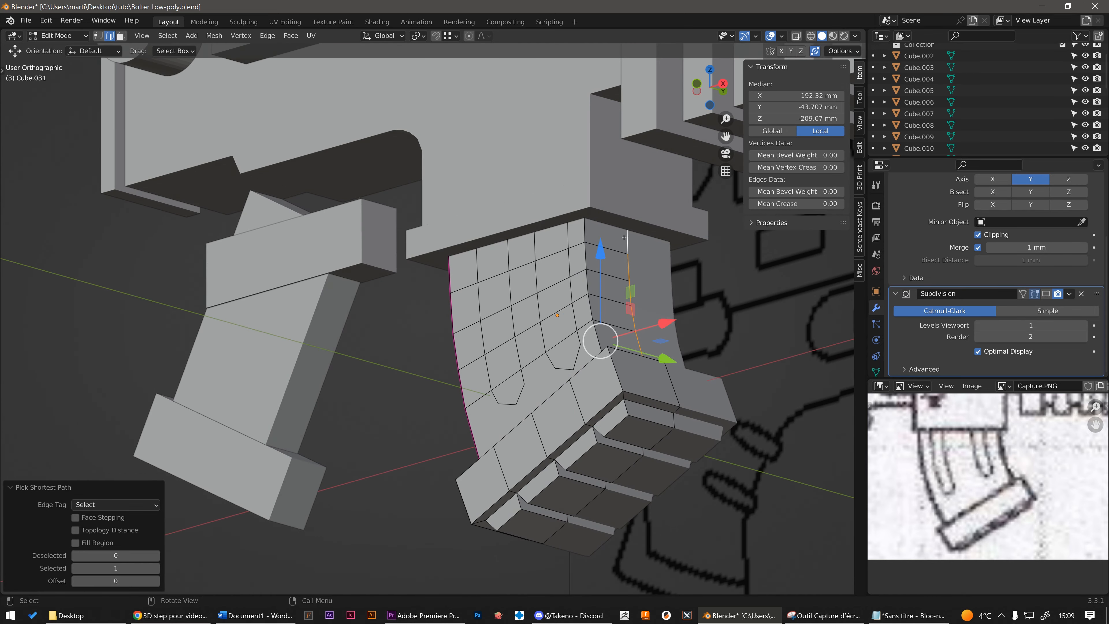
pyautogui.hotkey('alt', 'z')
pyautogui.keyDown('shift'); pyautogui.click(602, 219); pyautogui.keyUp('shift')
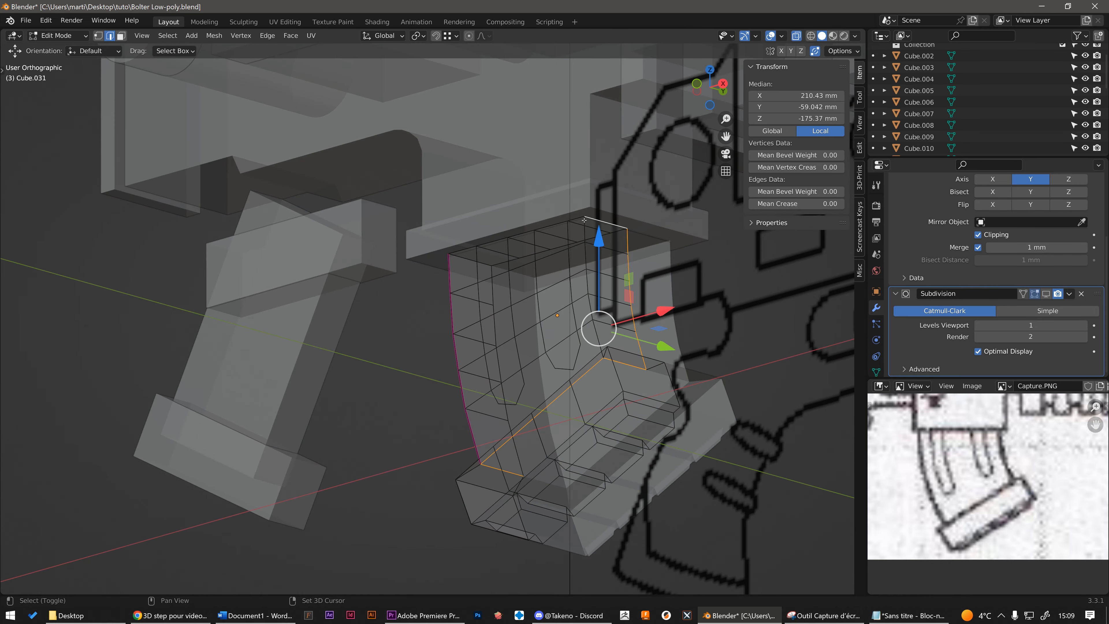
pyautogui.keyDown('ctrl'); pyautogui.click(465, 250); pyautogui.keyUp('ctrl')
pyautogui.moveTo(465, 250); pyautogui.dragTo(477, 270, button='middle')
pyautogui.hotkey('alt', 'z')
# Add the outlines of both rounded slots on the magazine's front face to the edge selection
pyautogui.keyDown('shift'); pyautogui.click(467, 253); pyautogui.keyUp('shift')
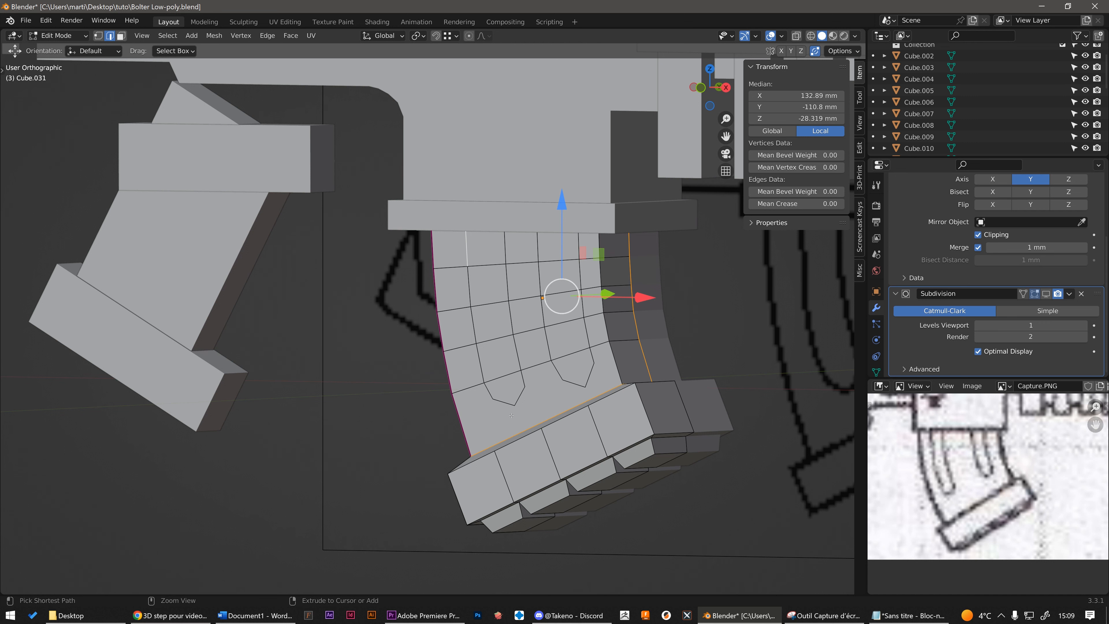
pyautogui.keyDown('ctrl'); pyautogui.click(508, 402); pyautogui.keyUp('ctrl')
pyautogui.keyDown('ctrl'); pyautogui.click(506, 251); pyautogui.keyUp('ctrl')
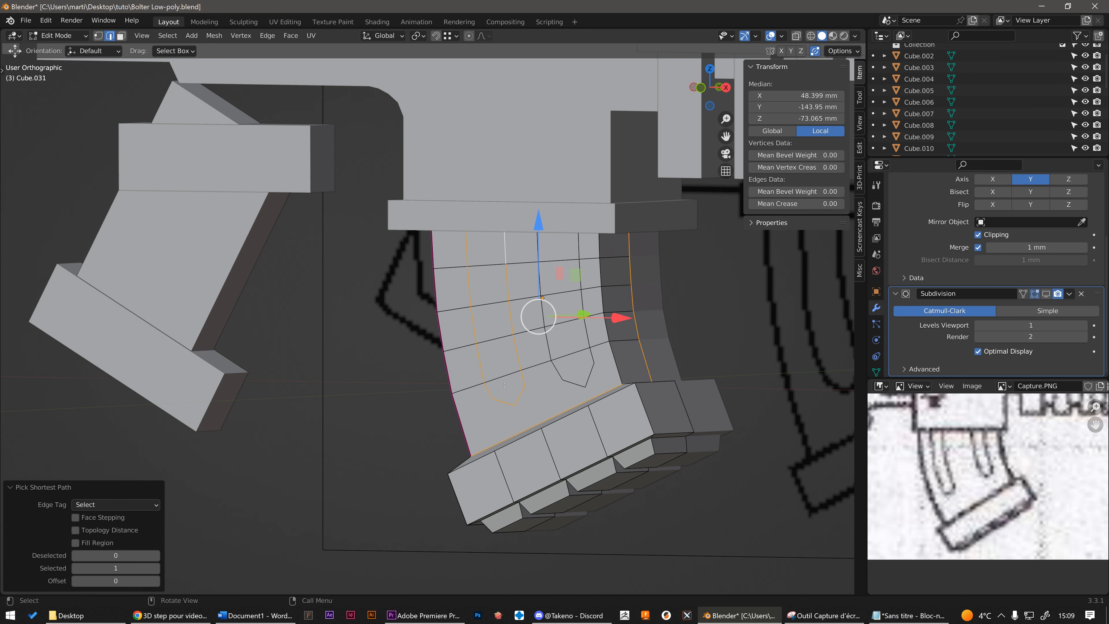
pyautogui.moveTo(505, 385); pyautogui.dragTo(534, 386, button='middle')
pyautogui.scroll(-2, 546, 393)
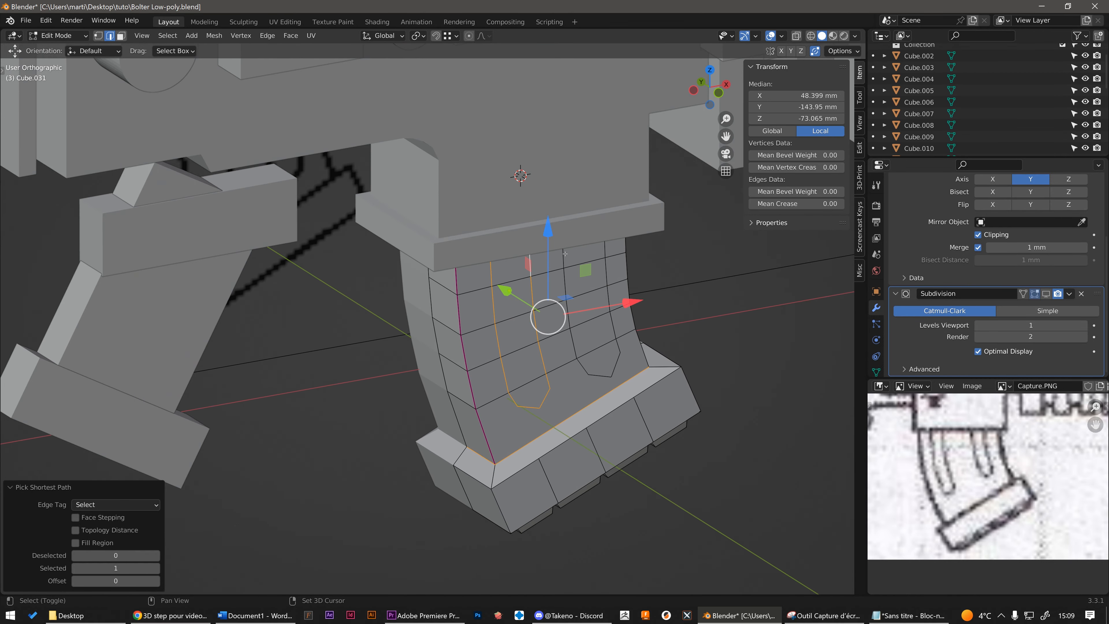
pyautogui.keyDown('ctrl'); pyautogui.click(602, 376); pyautogui.keyUp('ctrl')
pyautogui.keyDown('ctrl'); pyautogui.click(602, 376); pyautogui.keyUp('ctrl')
pyautogui.moveTo(602, 376); pyautogui.dragTo(578, 356, button='middle')
pyautogui.scroll(-1, 577, 357)
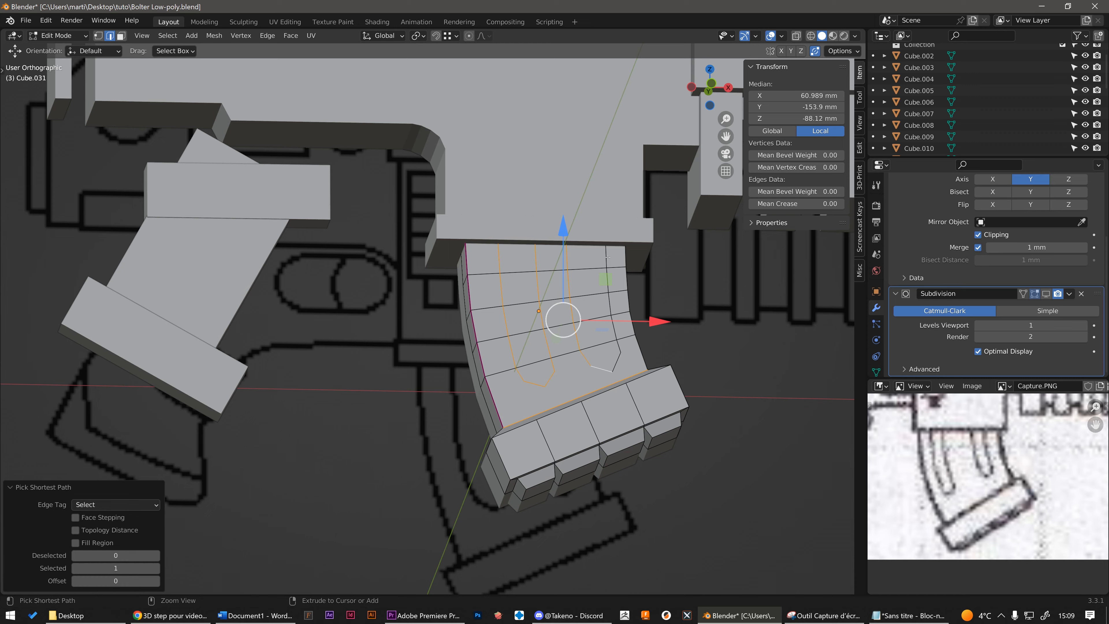
pyautogui.keyDown('ctrl'); pyautogui.click(594, 254); pyautogui.keyUp('ctrl')
pyautogui.moveTo(594, 257); pyautogui.dragTo(625, 280, button='middle')
# Add the base's upper rim edges and the body's right front corner edges to the selection
pyautogui.keyDown('shift'); pyautogui.click(496, 454); pyautogui.keyUp('shift')
pyautogui.moveTo(563, 426); pyautogui.dragTo(508, 438, button='middle')
pyautogui.keyDown('ctrl'); pyautogui.click(668, 373); pyautogui.keyUp('ctrl')
pyautogui.moveTo(600, 426)
pyautogui.mouseDown(button='middle')
pyautogui.moveTo(519, 443)
pyautogui.moveTo(565, 444)
pyautogui.moveTo(501, 437)
pyautogui.moveTo(490, 389)
pyautogui.moveTo(461, 478)
pyautogui.moveTo(502, 443)
pyautogui.mouseUp(button='middle')
pyautogui.keyDown('ctrl'); pyautogui.click(518, 445); pyautogui.keyUp('ctrl')
pyautogui.keyDown('ctrl'); pyautogui.click(518, 445); pyautogui.keyUp('ctrl')
pyautogui.moveTo(240, 181); pyautogui.dragTo(286, 135, button='middle')
pyautogui.keyDown('shift'); pyautogui.click(622, 264); pyautogui.keyUp('shift')
pyautogui.moveTo(622, 264); pyautogui.dragTo(613, 289, button='middle')
pyautogui.keyDown('ctrl'); pyautogui.click(638, 345); pyautogui.keyUp('ctrl')
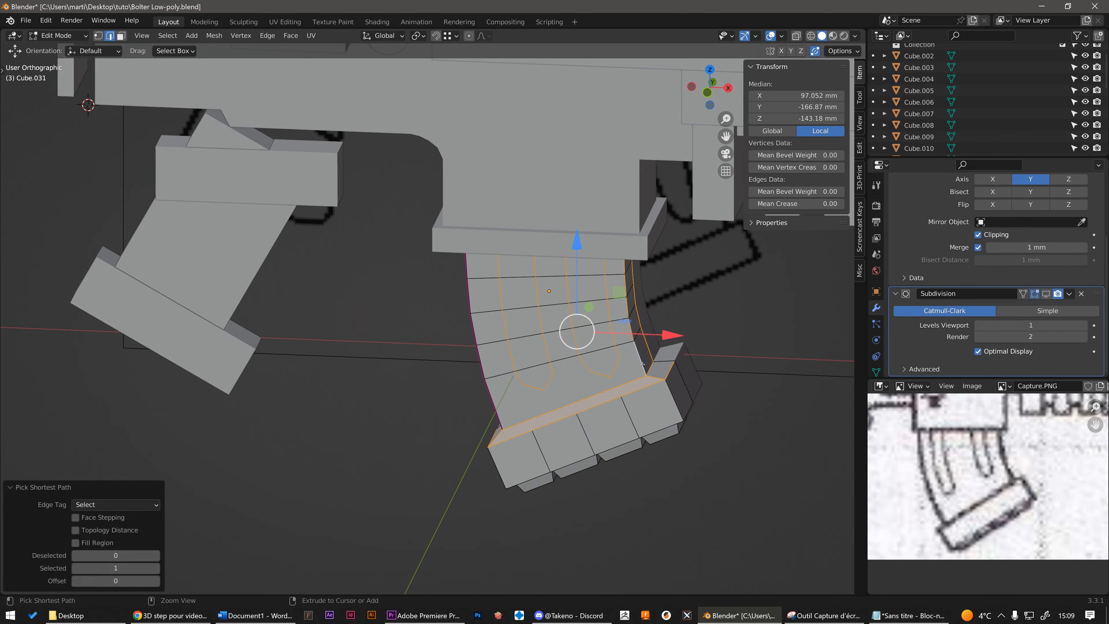
# Set the edge crease of all selected slot, rim and corner edges to 1, and clear the selection
pyautogui.moveTo(640, 343); pyautogui.dragTo(749, 345, button='middle')
pyautogui.hotkey('shift', 'e')
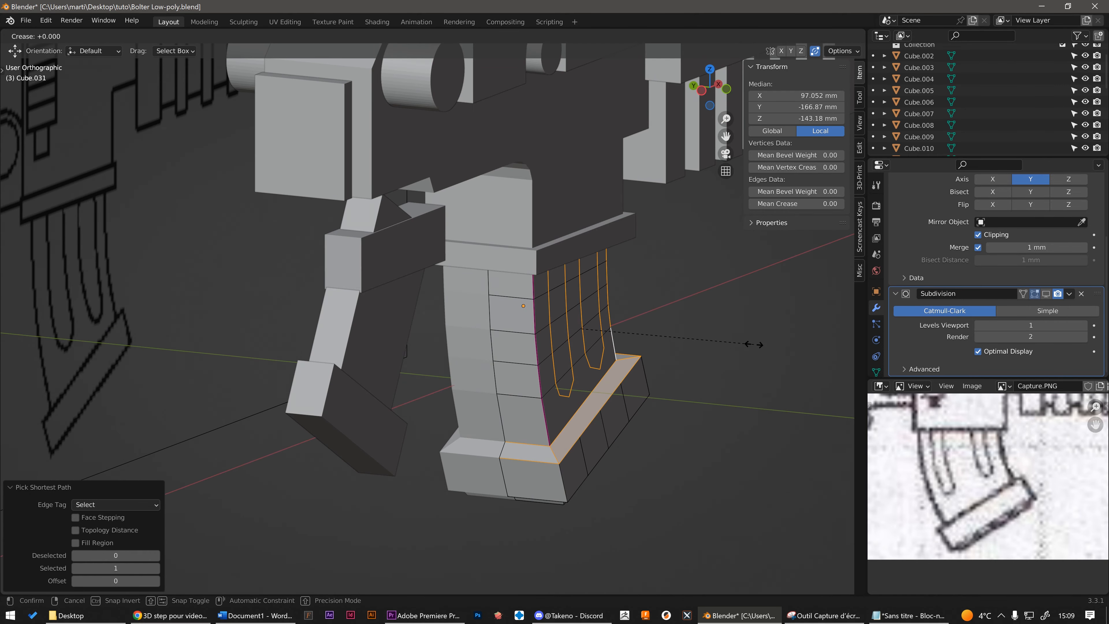
pyautogui.rightClick(754, 344)
pyautogui.moveTo(622, 292); pyautogui.dragTo(500, 308, button='middle')
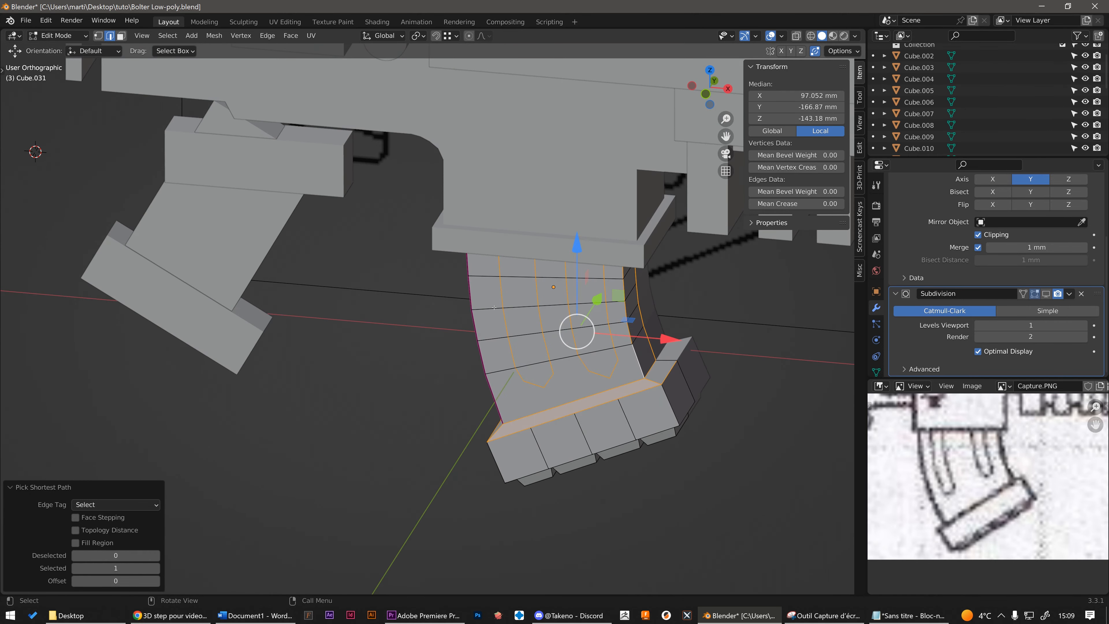
pyautogui.hotkey('shift', 'e')
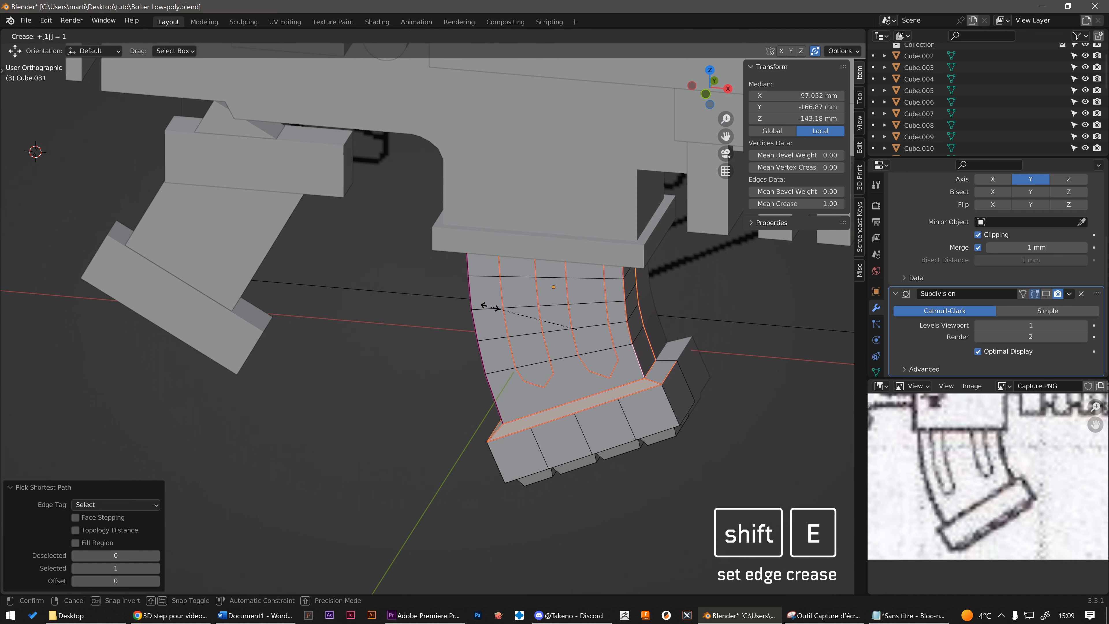
pyautogui.press('Return')
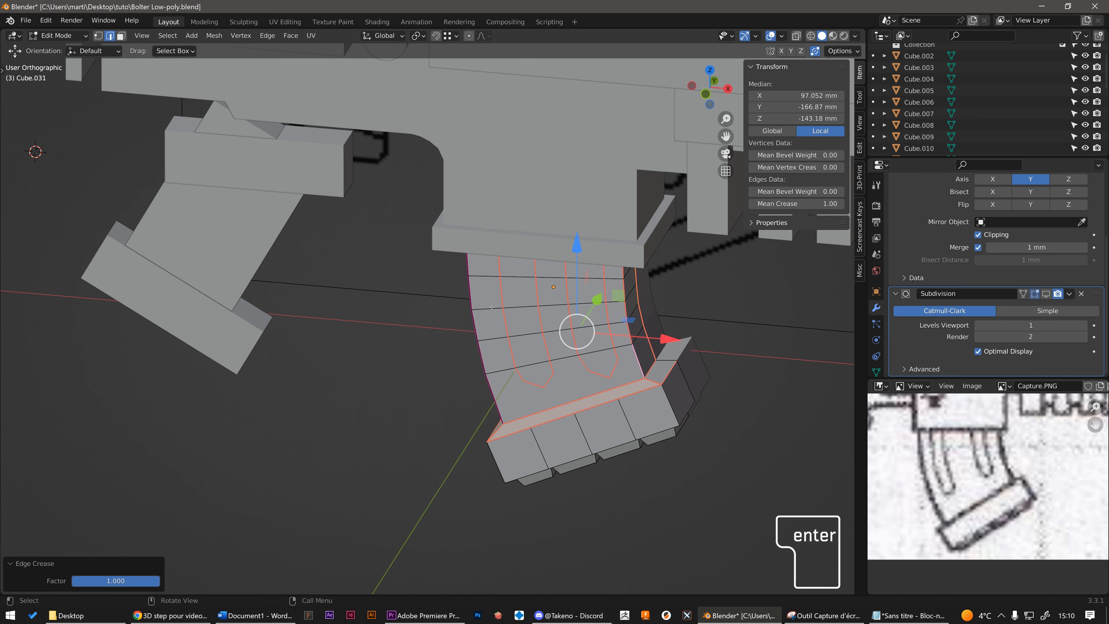
pyautogui.click(776, 333)
# Select the faces of the raised blocks and their surrounding strip on the underside of the magazine's base
pyautogui.moveTo(776, 333); pyautogui.dragTo(640, 389, button='middle')
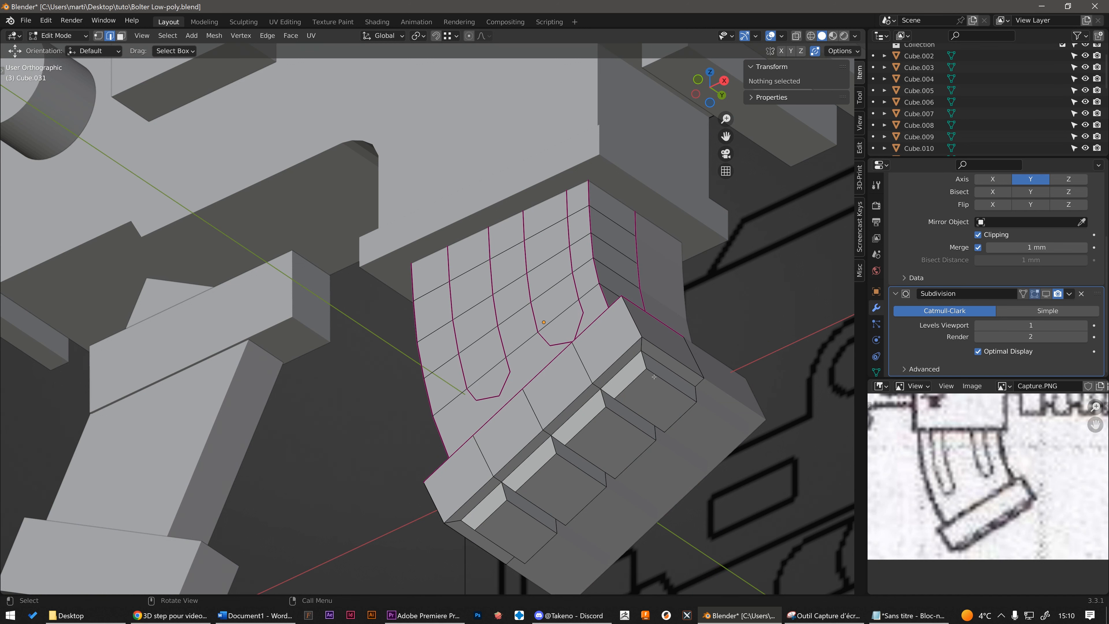
pyautogui.press('3')
pyautogui.click(651, 399)
pyautogui.moveTo(651, 399); pyautogui.dragTo(486, 449, button='middle')
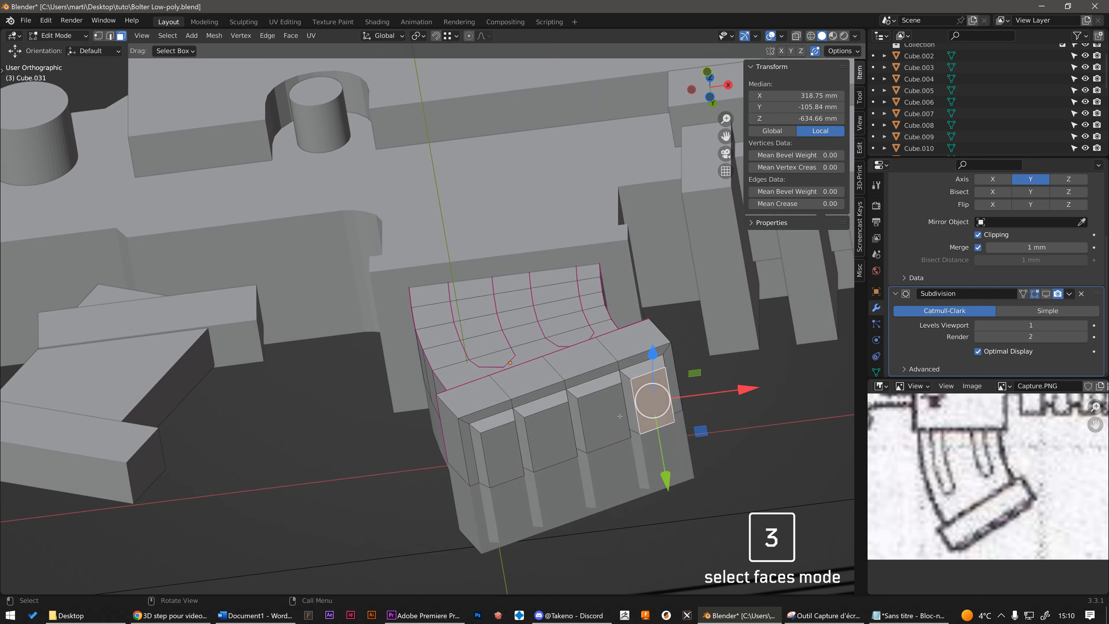
pyautogui.keyDown('ctrl'); pyautogui.click(478, 452); pyautogui.keyUp('ctrl')
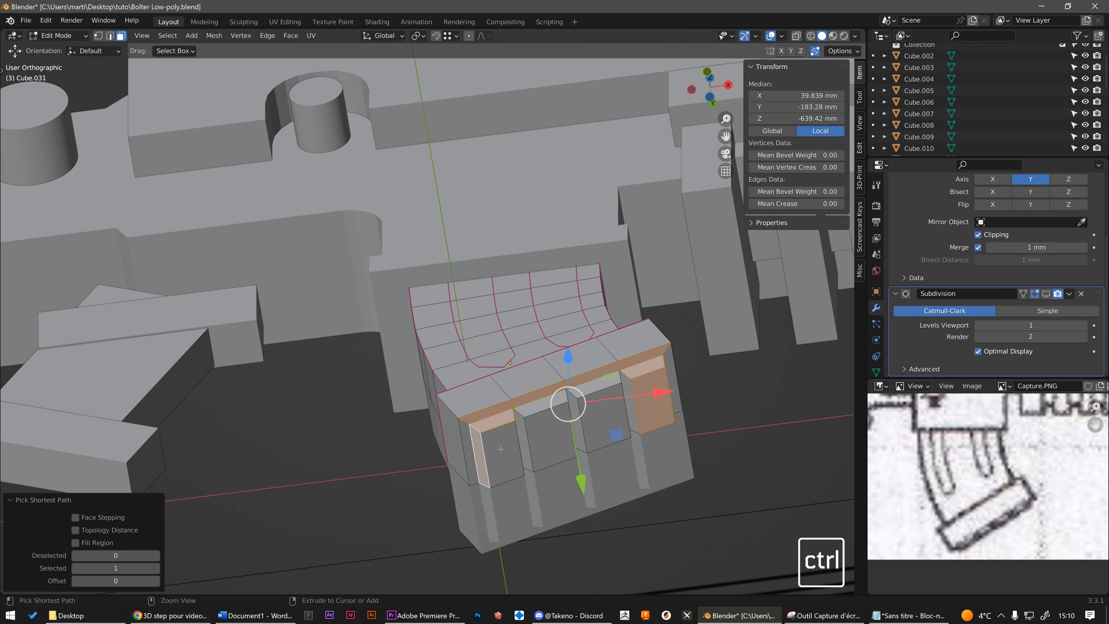
pyautogui.keyDown('shift'); pyautogui.click(468, 456); pyautogui.keyUp('shift')
pyautogui.keyDown('ctrl'); pyautogui.click(550, 438); pyautogui.keyUp('ctrl')
pyautogui.keyDown('ctrl'); pyautogui.click(605, 417); pyautogui.keyUp('ctrl')
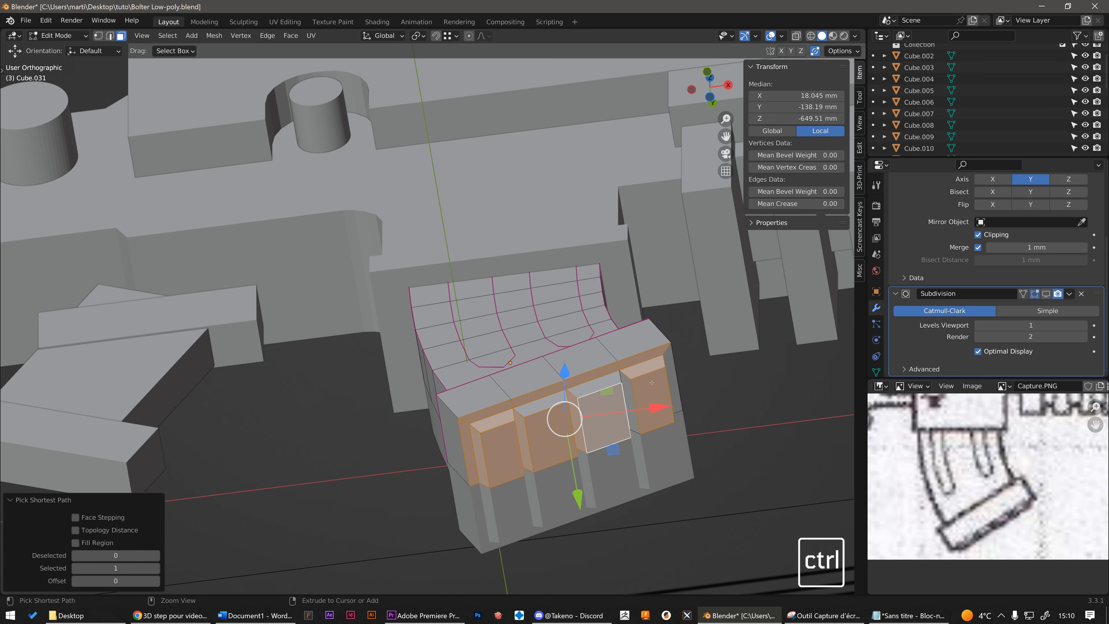
# Add the remaining block and rim faces of the base's underside, and set their edge crease to 1
pyautogui.keyDown('shift'); pyautogui.click(619, 380); pyautogui.keyUp('shift')
pyautogui.keyDown('shift'); pyautogui.click(673, 368); pyautogui.keyUp('shift')
pyautogui.moveTo(673, 367); pyautogui.dragTo(616, 385, button='middle')
pyautogui.keyDown('shift'); pyautogui.click(629, 341); pyautogui.keyUp('shift')
pyautogui.moveTo(629, 342); pyautogui.dragTo(657, 397, button='middle')
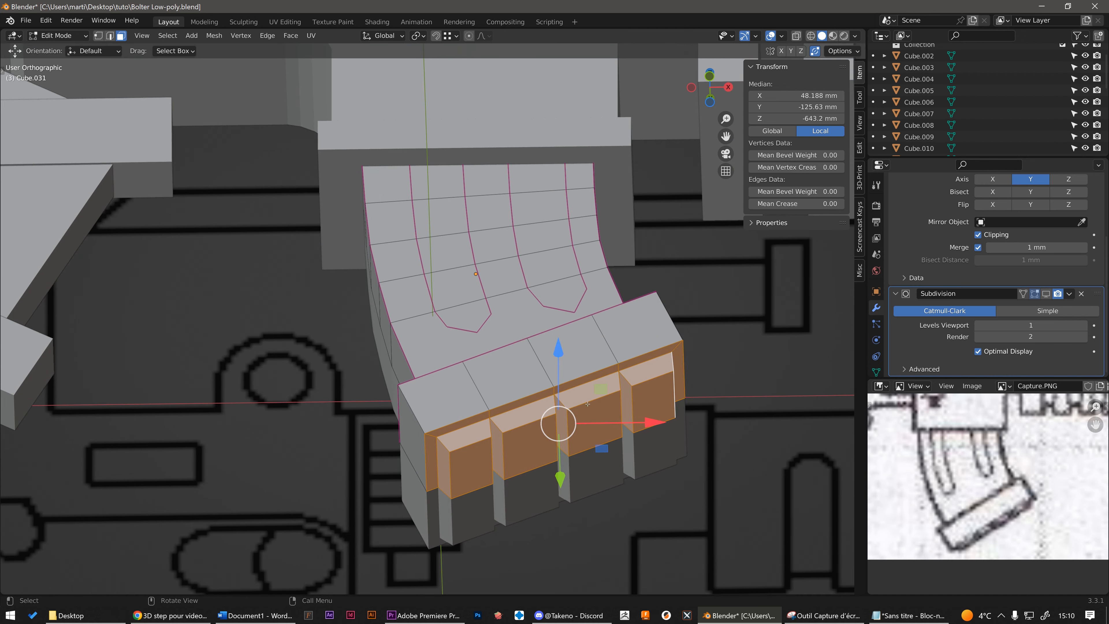
pyautogui.scroll(2, 516, 420)
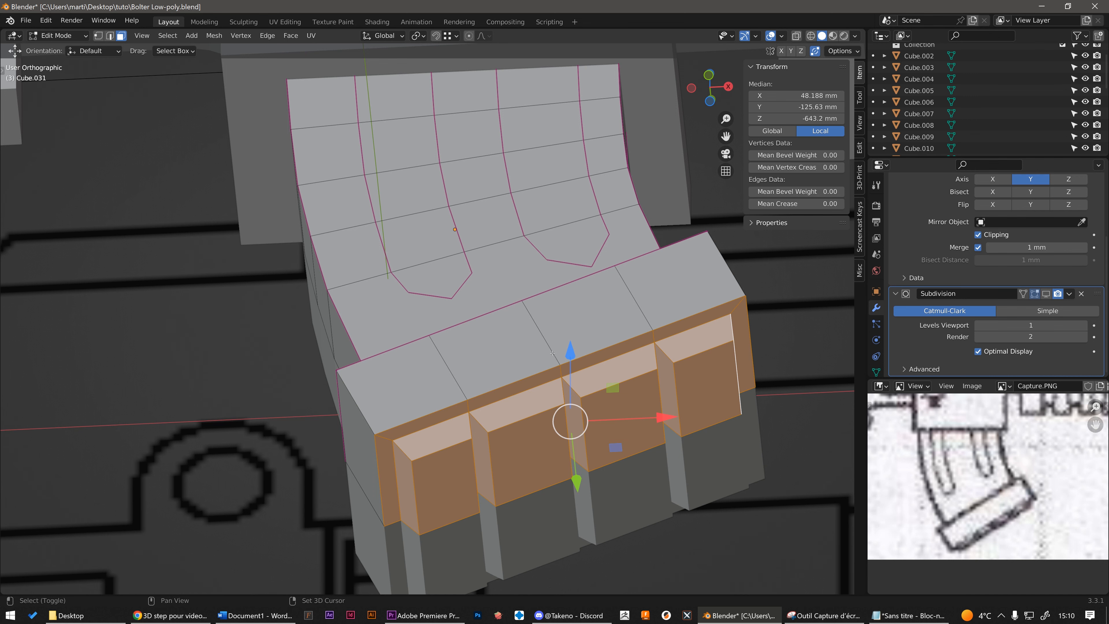
pyautogui.hotkey('shift', 'e')
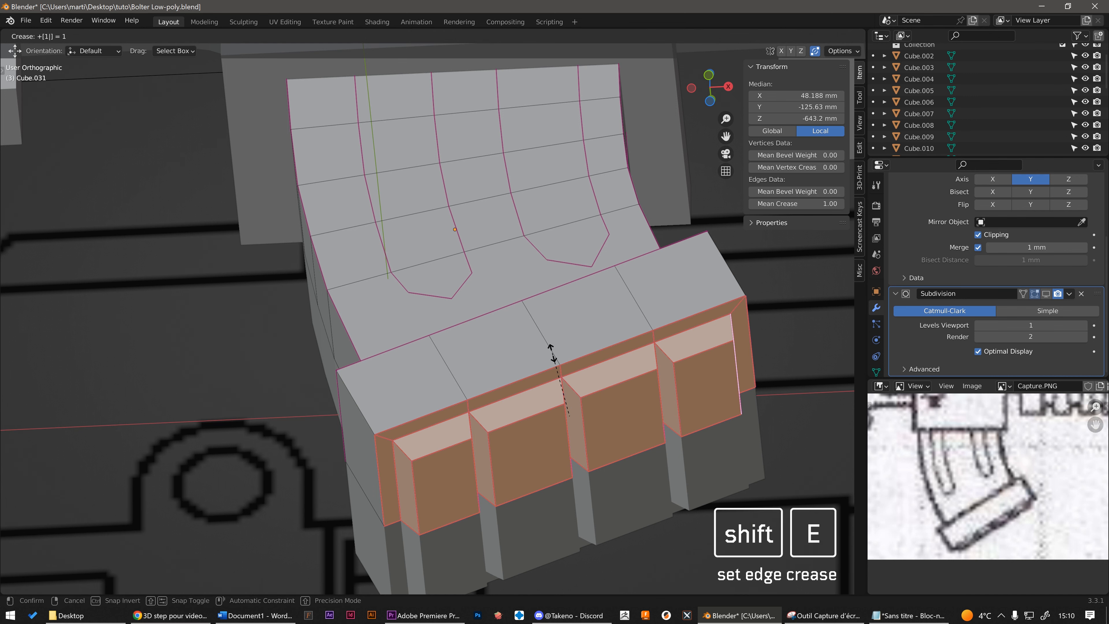
pyautogui.press('1')
pyautogui.press('Return')
pyautogui.scroll(-2, 552, 372)
pyautogui.moveTo(552, 373); pyautogui.dragTo(609, 391, button='middle')
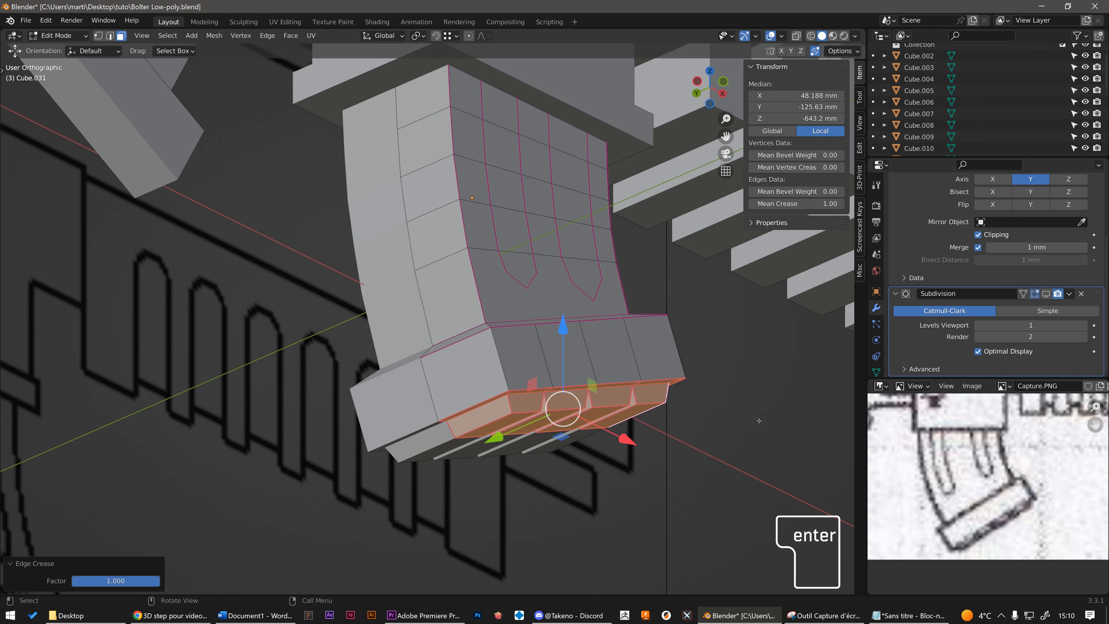
pyautogui.click(699, 428)
# Set an edge crease of 1 on the corner edges of the magazine's base, and return to Object Mode
pyautogui.moveTo(473, 360); pyautogui.dragTo(441, 363, button='middle')
pyautogui.click(490, 300)
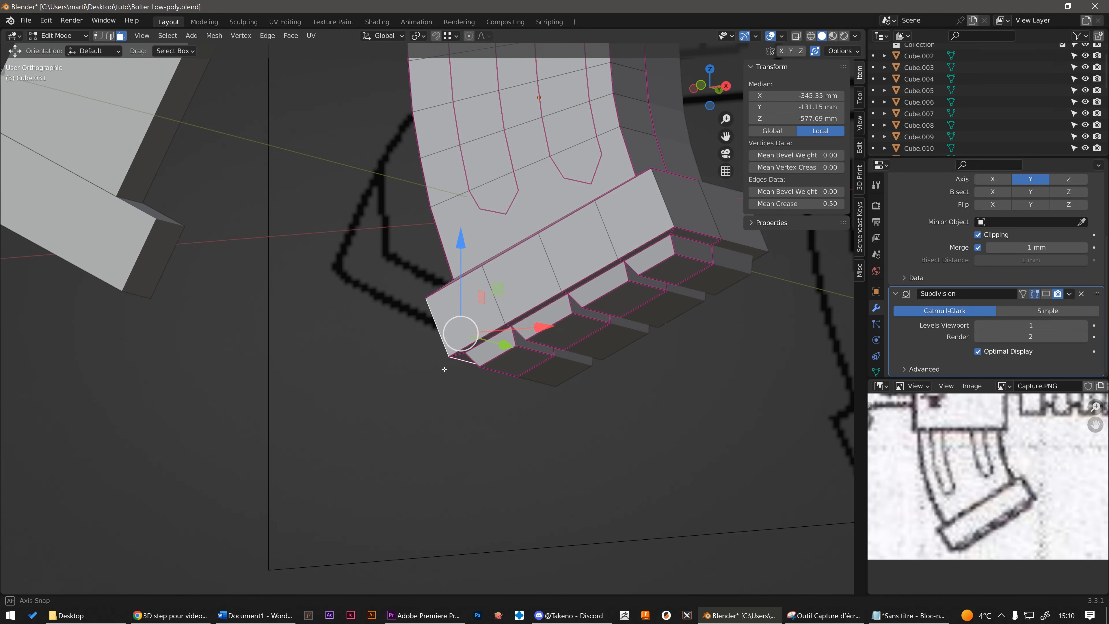
pyautogui.press('2')
pyautogui.click(438, 324)
pyautogui.moveTo(454, 306)
pyautogui.mouseDown(button='middle')
pyautogui.moveTo(566, 326)
pyautogui.moveTo(649, 285)
pyautogui.moveTo(718, 274)
pyautogui.moveTo(668, 198)
pyautogui.moveTo(675, 210)
pyautogui.moveTo(640, 319)
pyautogui.moveTo(690, 384)
pyautogui.mouseUp(button='middle')
pyautogui.keyDown('alt'); pyautogui.click(651, 264); pyautogui.keyUp('alt')
pyautogui.hotkey('shift', 'e')
pyautogui.press('1')
pyautogui.press('Return')
pyautogui.press('Tab')
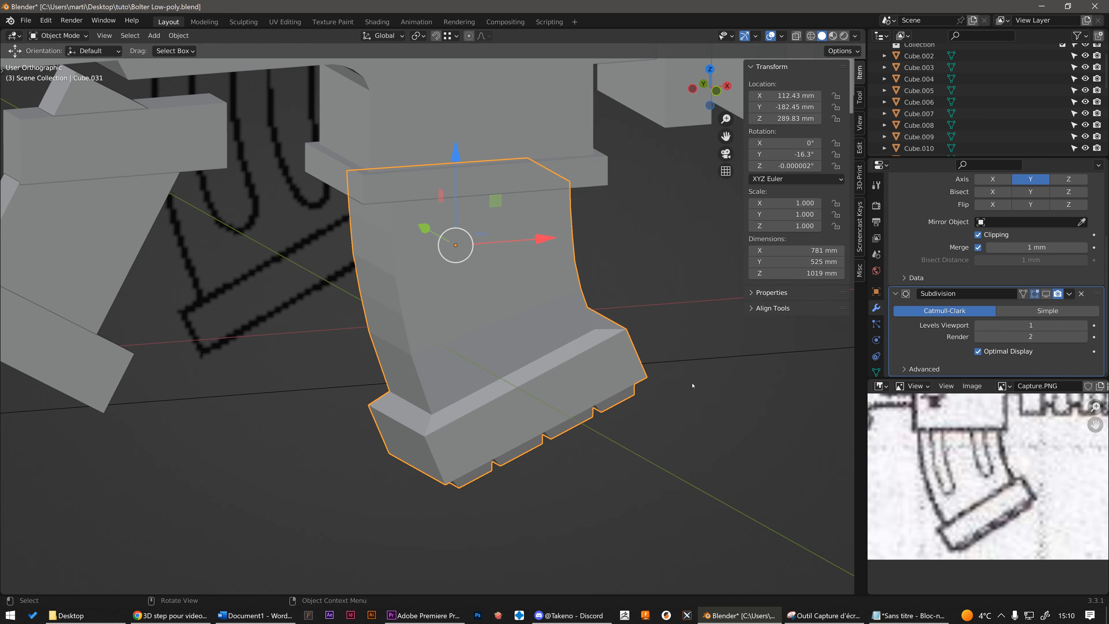
# Show the Subdivision modifier in the viewport and examine the smoothed magazine from several sides
pyautogui.click(1046, 296)
pyautogui.moveTo(703, 348); pyautogui.dragTo(559, 399, button='middle')
pyautogui.scroll(2, 558, 227)
pyautogui.moveTo(557, 221); pyautogui.dragTo(345, 233, button='middle')
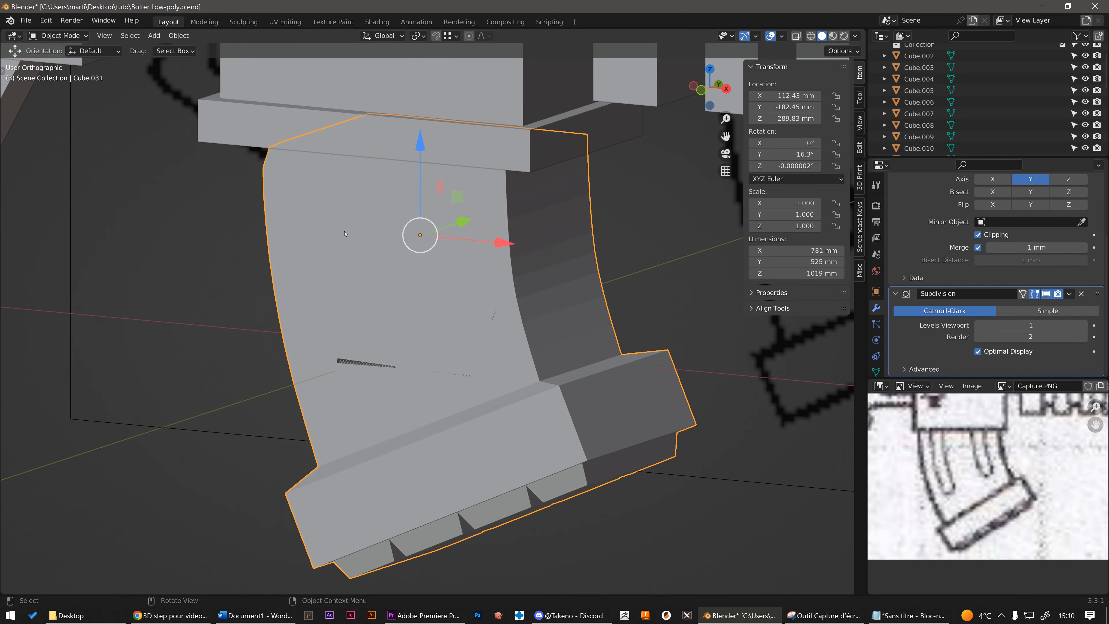
pyautogui.moveTo(324, 433); pyautogui.dragTo(359, 157, button='middle')
# Set an edge crease of 1 on the short edge at the magazine's upper corner, and return to Object Mode
pyautogui.press('Tab')
pyautogui.hotkey('alt', 'z')
pyautogui.click(332, 144)
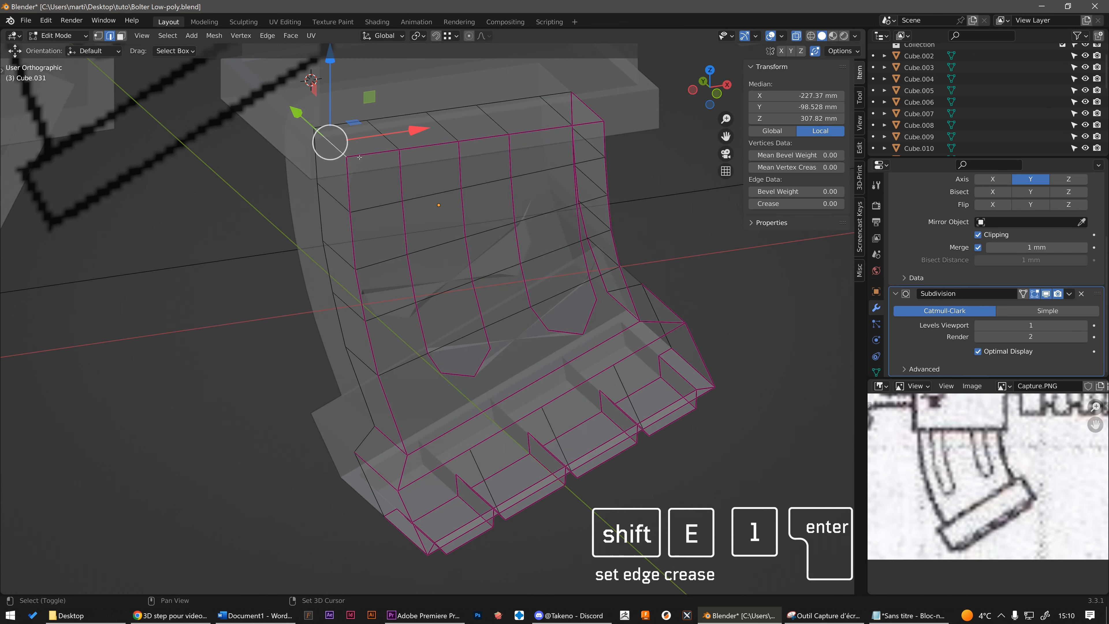
pyautogui.hotkey('shift', 'e')
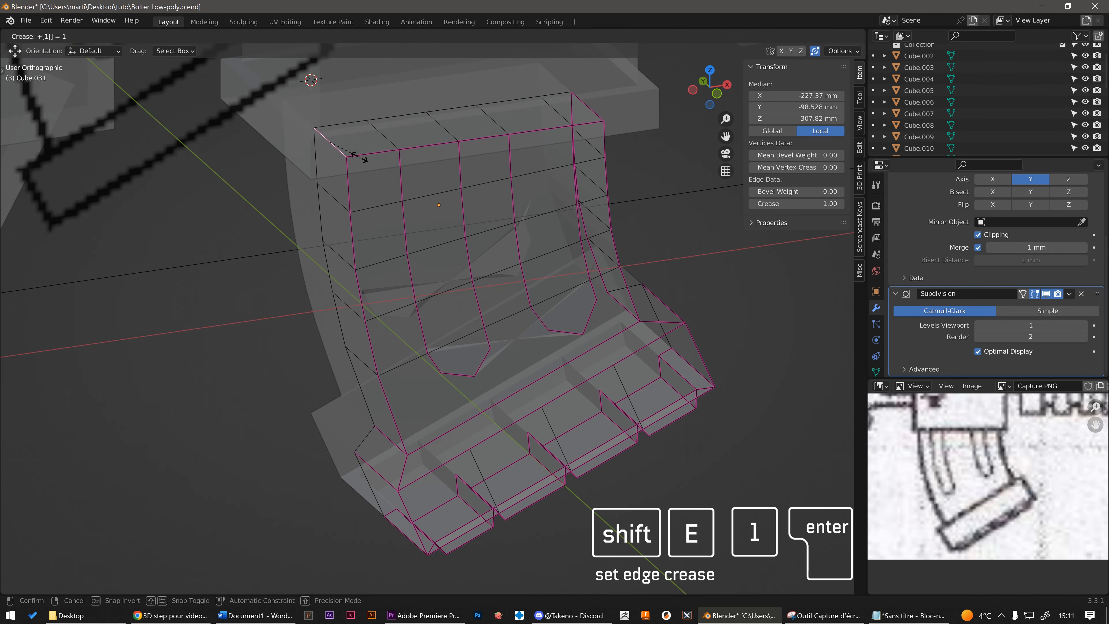
pyautogui.press('Return')
pyautogui.press('Tab')
pyautogui.hotkey('alt', 'z')
# Inspect the dark shading flaw on the magazine's front, select the left slot's pointed end face, and save the file
pyautogui.moveTo(359, 157); pyautogui.dragTo(400, 166, button='middle')
pyautogui.press('Tab')
pyautogui.scroll(3, 413, 267)
pyautogui.scroll(-3, 412, 268)
pyautogui.press('Tab')
pyautogui.moveTo(415, 269); pyautogui.dragTo(465, 268, button='middle')
pyautogui.press('Tab')
pyautogui.scroll(1, 453, 279)
pyautogui.click(441, 262)
pyautogui.scroll(3, 451, 273)
pyautogui.scroll(5, 465, 266)
pyautogui.scroll(-6, 465, 265)
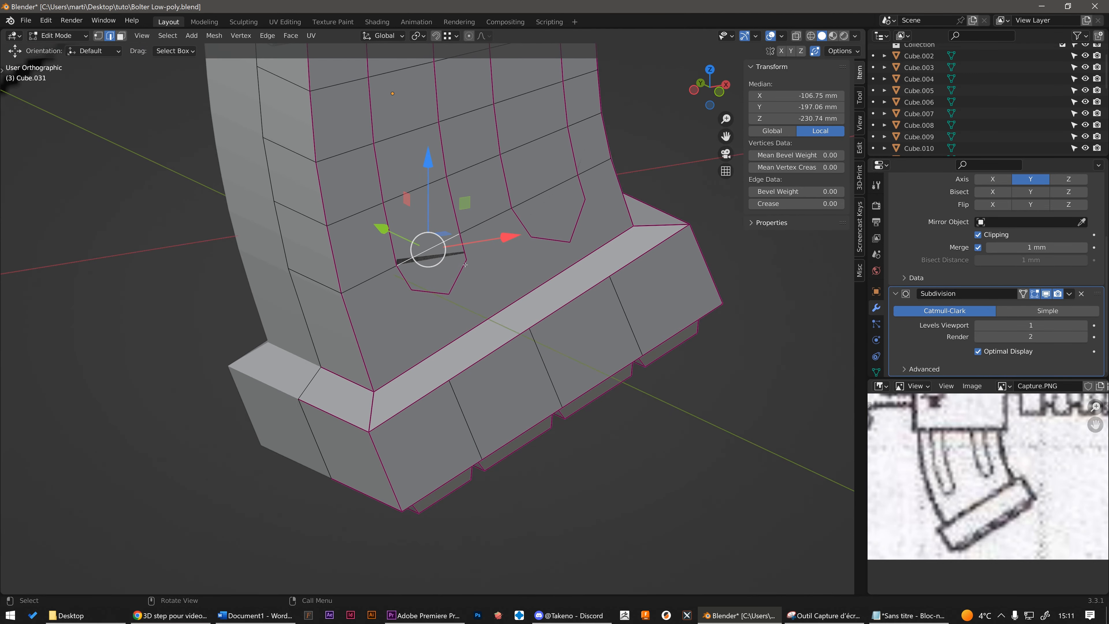
pyautogui.press('3')
pyautogui.click(509, 252)
pyautogui.click(441, 275)
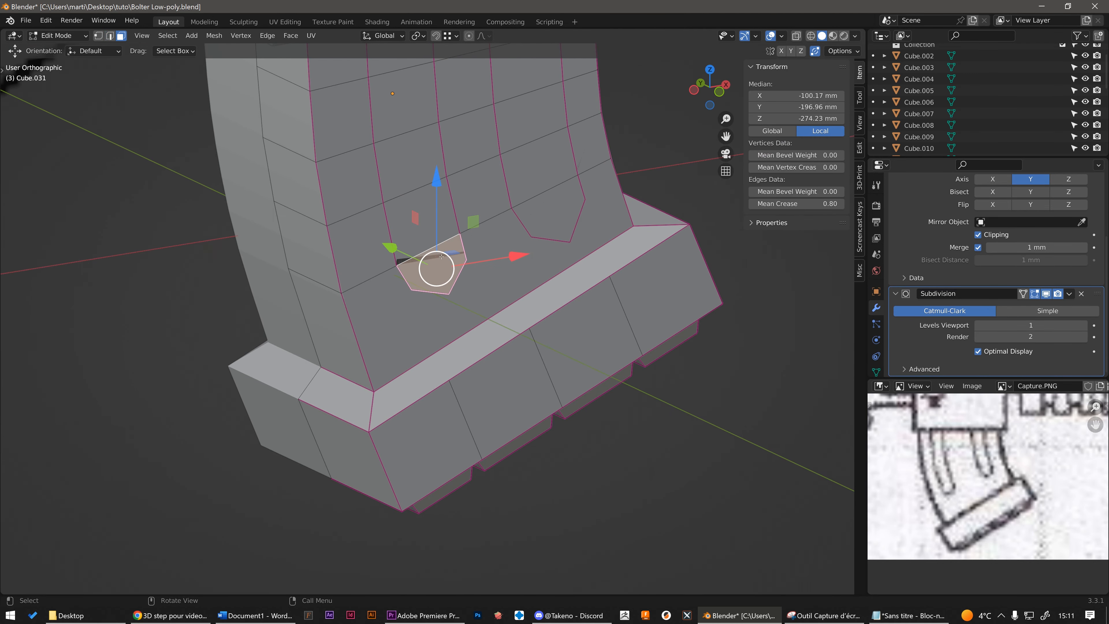
pyautogui.hotkey('ctrl', 's')
# Examine the face layout of the magazine's front, checking the strips between the slots and the right slot's end face
pyautogui.scroll(-1, 560, 250)
pyautogui.scroll(-2, 560, 250)
pyautogui.keyDown('shift'); pyautogui.moveTo(559, 268); pyautogui.dragTo(579, 413, button='middle'); pyautogui.keyUp('shift')
pyautogui.moveTo(580, 413); pyautogui.dragTo(560, 422, button='middle')
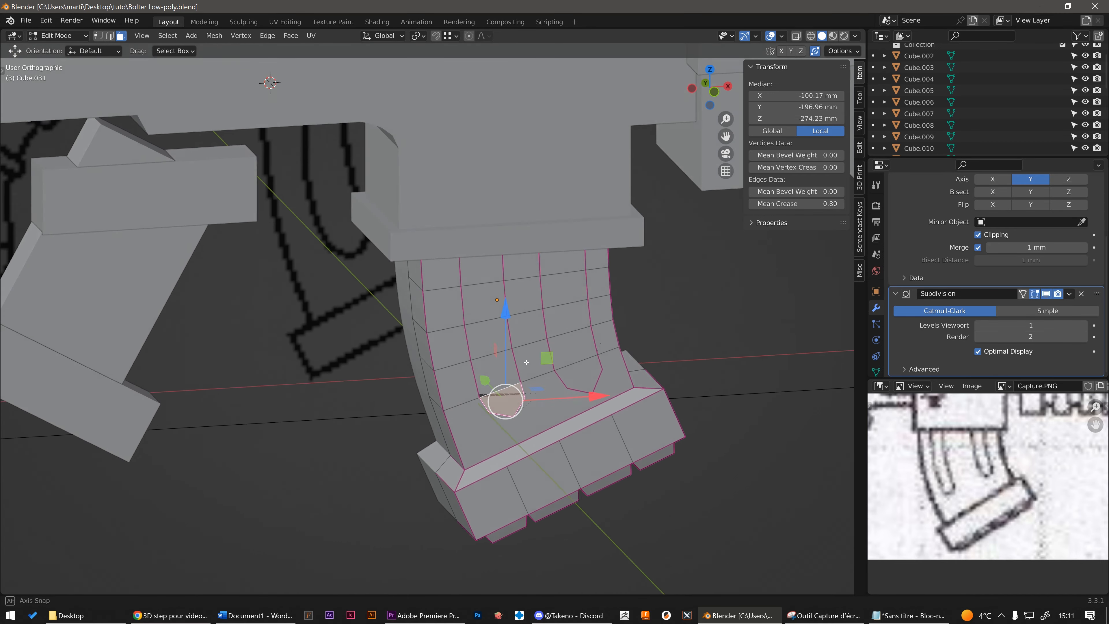
pyautogui.scroll(2, 560, 423)
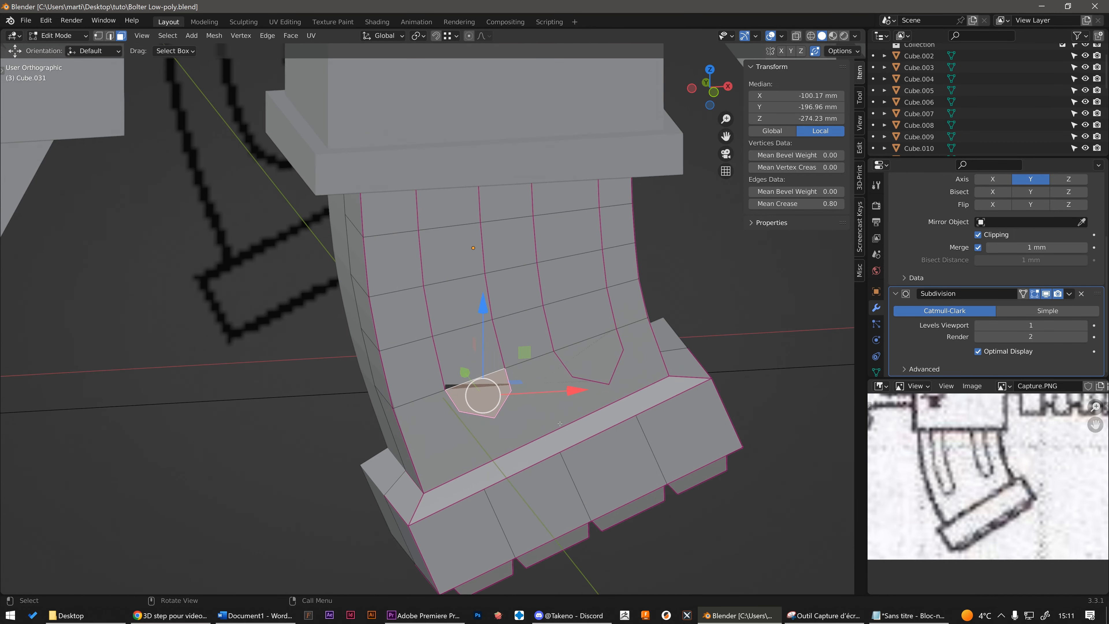
pyautogui.click(420, 359)
pyautogui.moveTo(420, 359); pyautogui.dragTo(438, 361, button='middle')
pyautogui.click(454, 305)
pyautogui.click(516, 281)
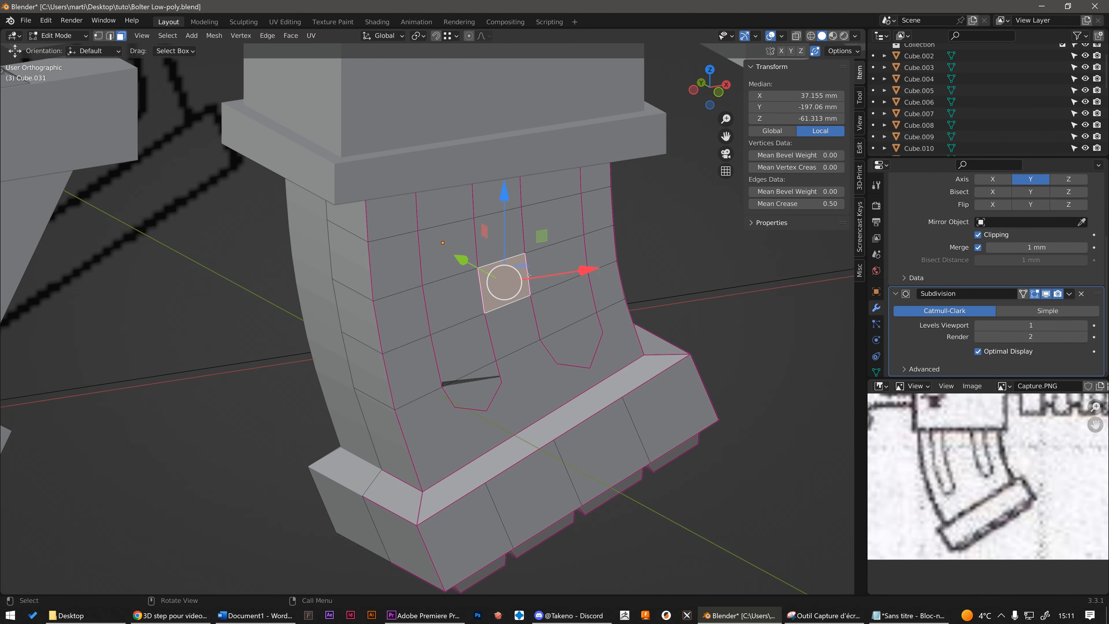
pyautogui.click(598, 245)
pyautogui.moveTo(597, 245); pyautogui.dragTo(587, 241, button='middle')
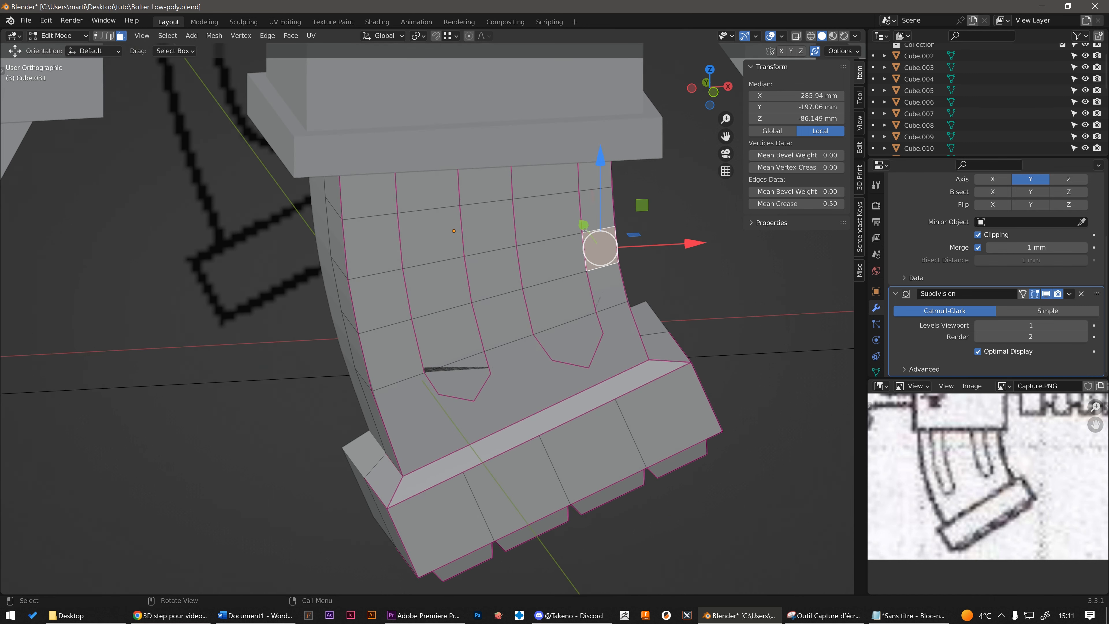
pyautogui.scroll(2, 512, 401)
pyautogui.moveTo(483, 365)
pyautogui.mouseDown(button='middle')
pyautogui.moveTo(475, 324)
pyautogui.moveTo(493, 369)
pyautogui.mouseUp(button='middle')
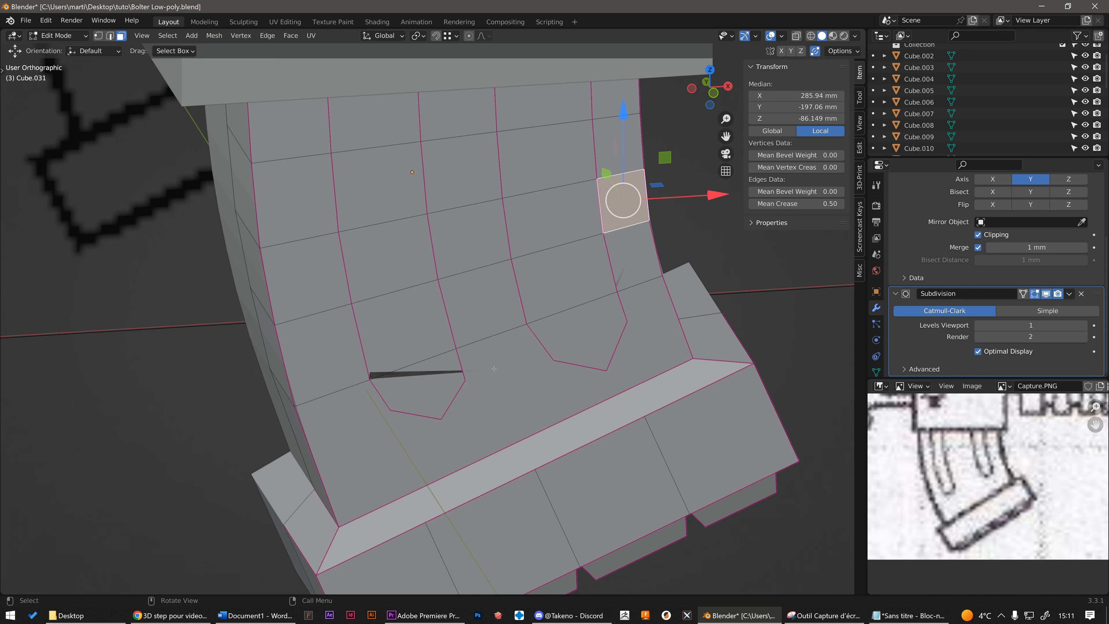
pyautogui.press('1')
pyautogui.press('3')
pyautogui.click(598, 329)
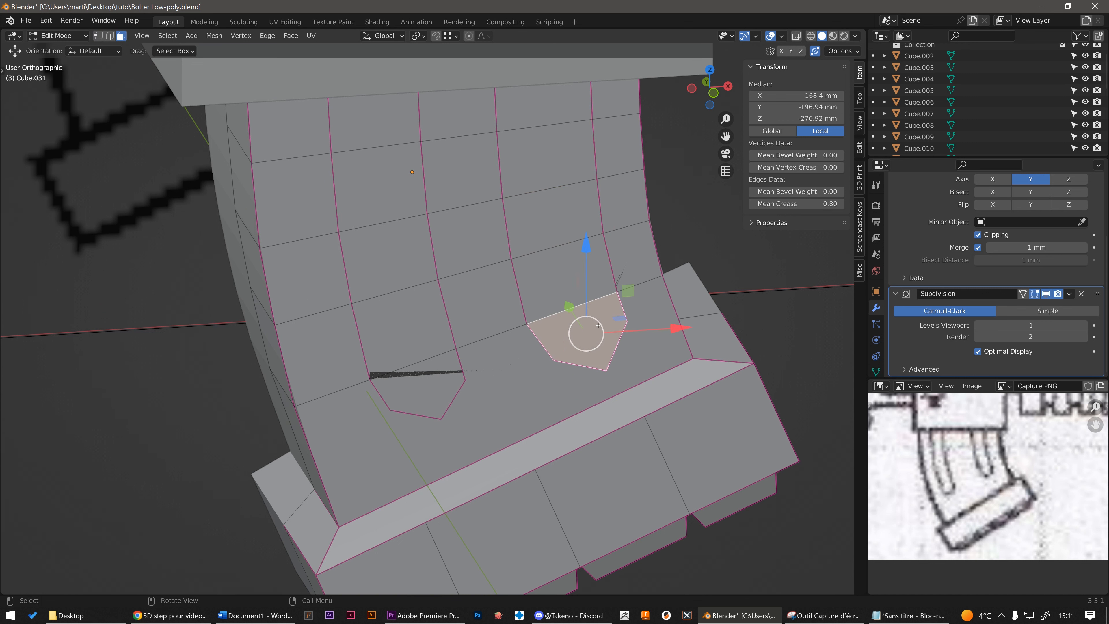
pyautogui.moveTo(588, 323); pyautogui.dragTo(598, 333, button='middle')
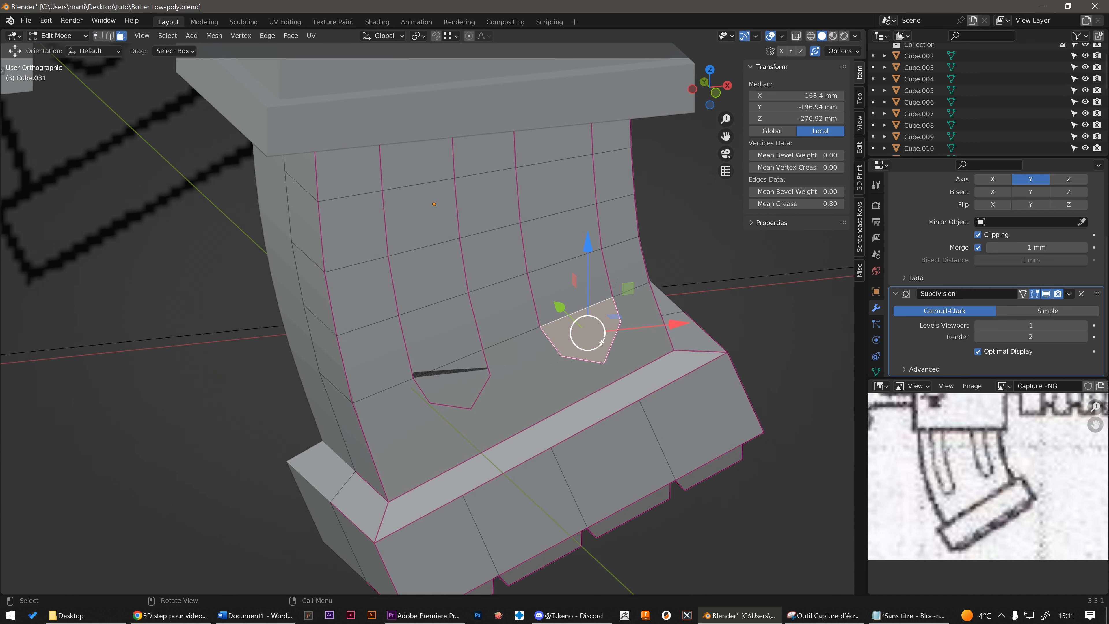
# Knife-cut a centre line from the lower tip of the right slot's end up through the slot's upper faces
pyautogui.press('1')
pyautogui.press('k')
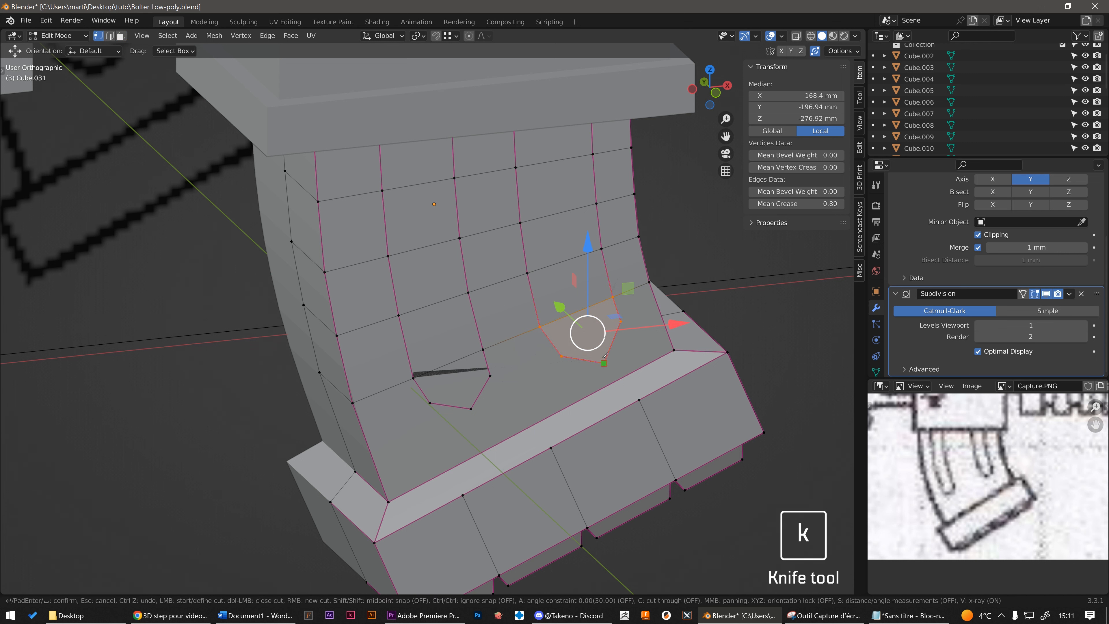
pyautogui.click(605, 357)
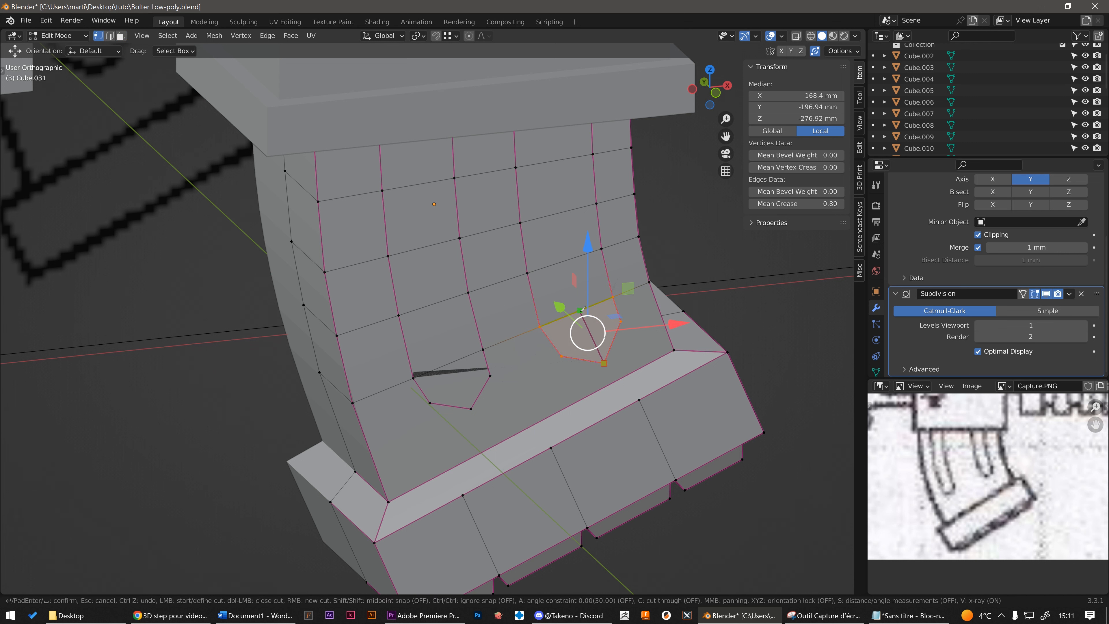
pyautogui.click(580, 311)
pyautogui.click(562, 212)
pyautogui.click(553, 160)
pyautogui.moveTo(614, 193); pyautogui.dragTo(587, 228, button='middle')
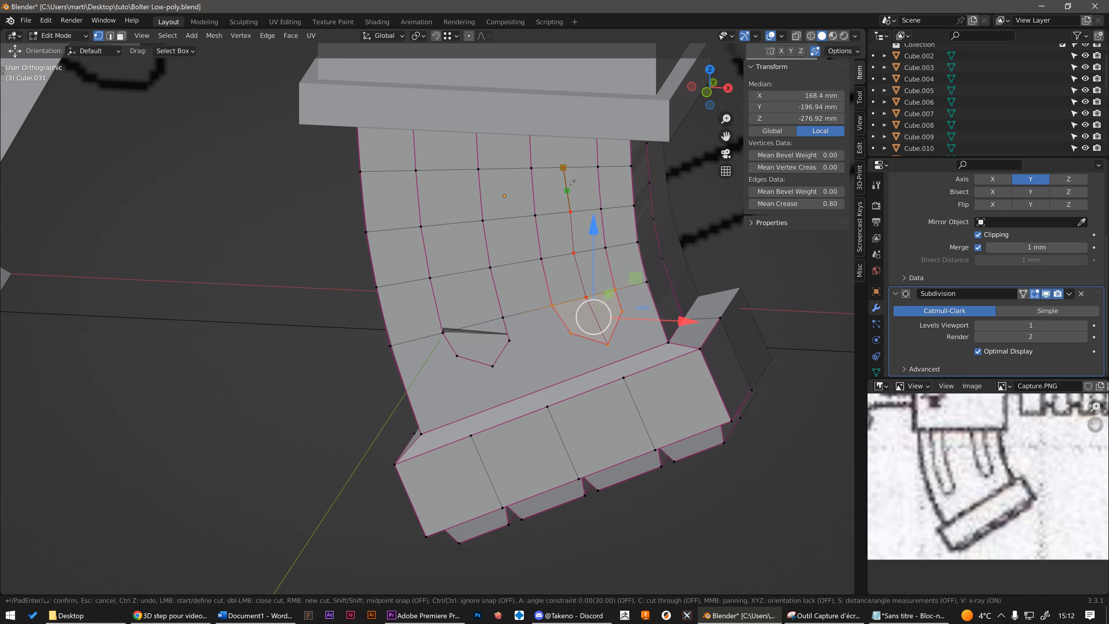
pyautogui.press('Return')
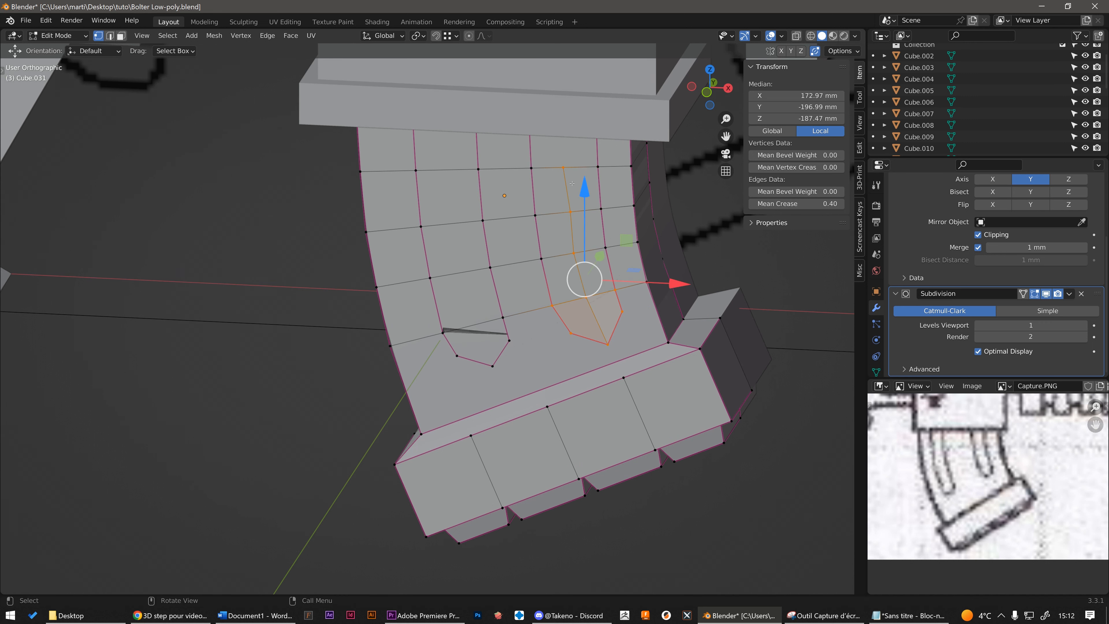
# Dissolve the right slot's centre cut together with the edges that outline the lower ends of both slots
pyautogui.moveTo(581, 166); pyautogui.dragTo(570, 227, button='middle')
pyautogui.click(571, 228)
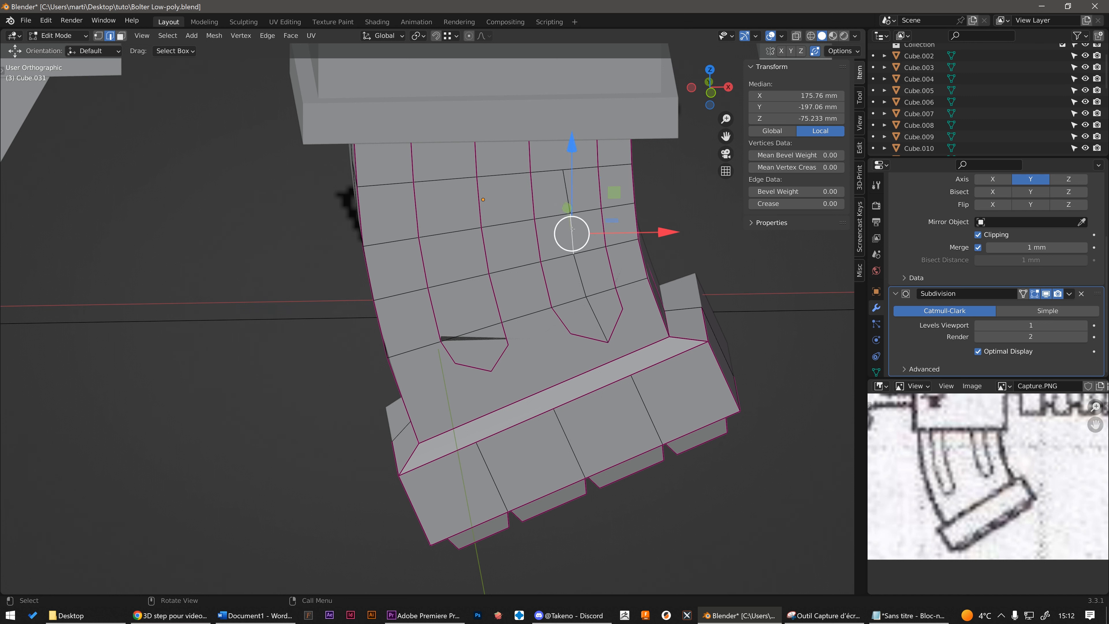
pyautogui.scroll(2, 610, 346)
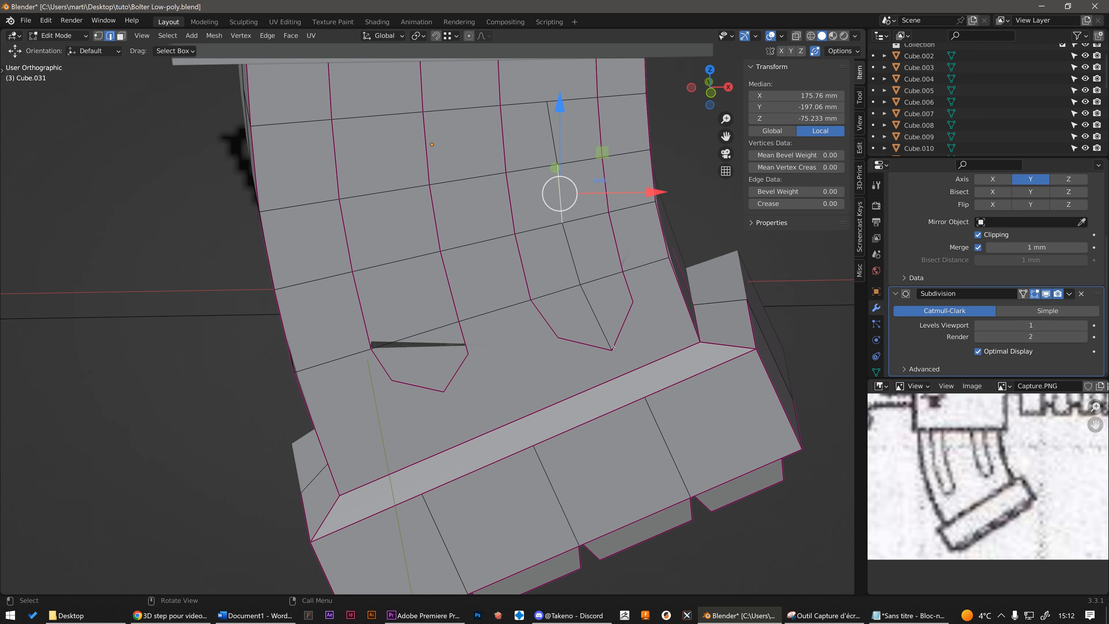
pyautogui.scroll(-2, 610, 348)
pyautogui.moveTo(575, 209); pyautogui.dragTo(573, 203)
pyautogui.hotkey('ctrl', 'z')
pyautogui.click(570, 199)
pyautogui.keyDown('ctrl'); pyautogui.click(601, 330); pyautogui.keyUp('ctrl')
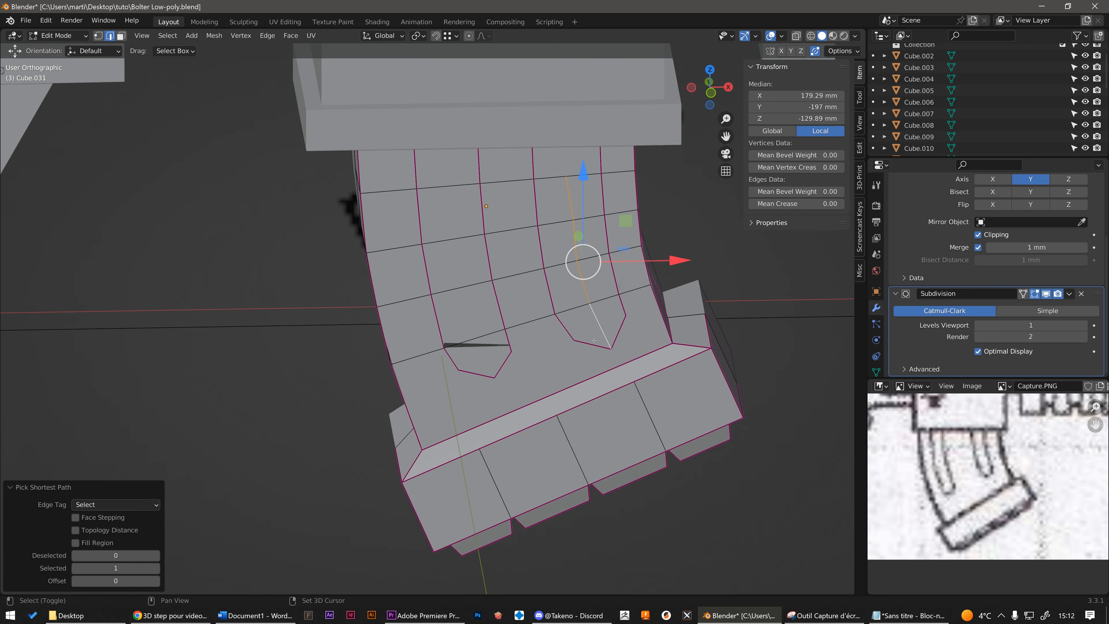
pyautogui.keyDown('shift'); pyautogui.click(584, 341); pyautogui.keyUp('shift')
pyautogui.keyDown('shift'); pyautogui.click(561, 330); pyautogui.keyUp('shift')
pyautogui.keyDown('shift'); pyautogui.click(618, 334); pyautogui.keyUp('shift')
pyautogui.keyDown('shift'); pyautogui.click(623, 308); pyautogui.keyUp('shift')
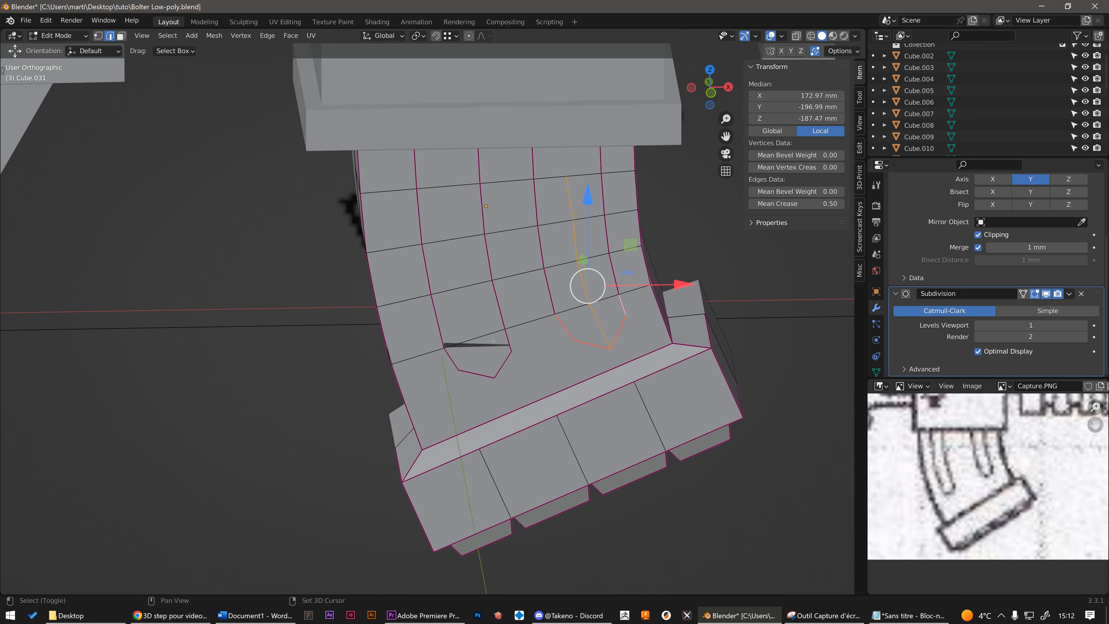
pyautogui.keyDown('shift'); pyautogui.click(507, 356); pyautogui.keyUp('shift')
pyautogui.keyDown('shift'); pyautogui.click(476, 373); pyautogui.keyUp('shift')
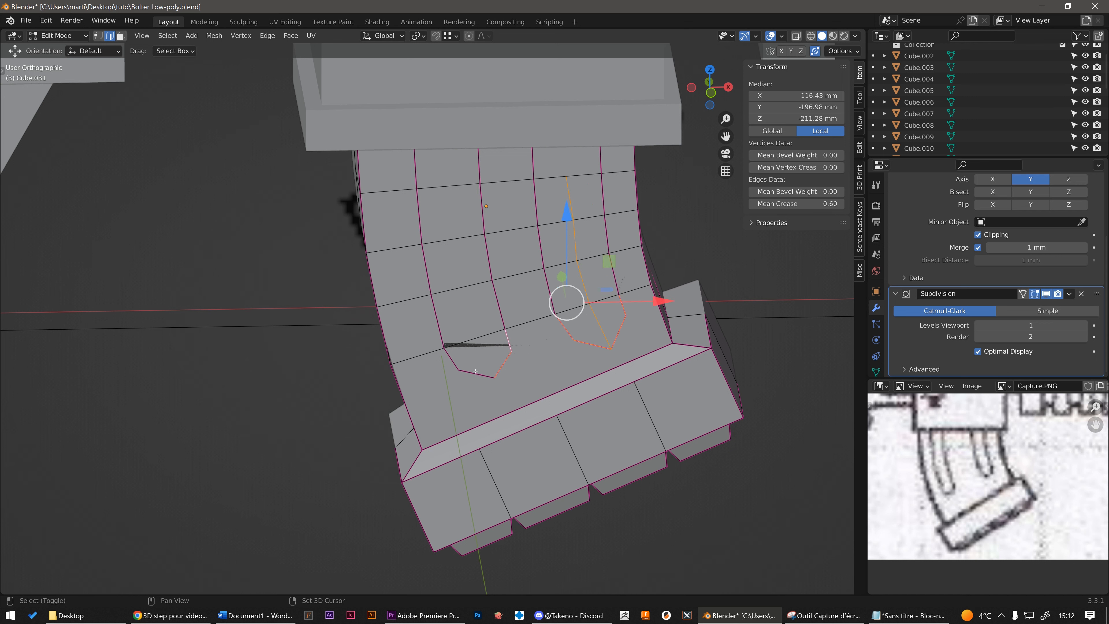
pyautogui.keyDown('shift'); pyautogui.click(452, 360); pyautogui.keyUp('shift')
pyautogui.press('x')
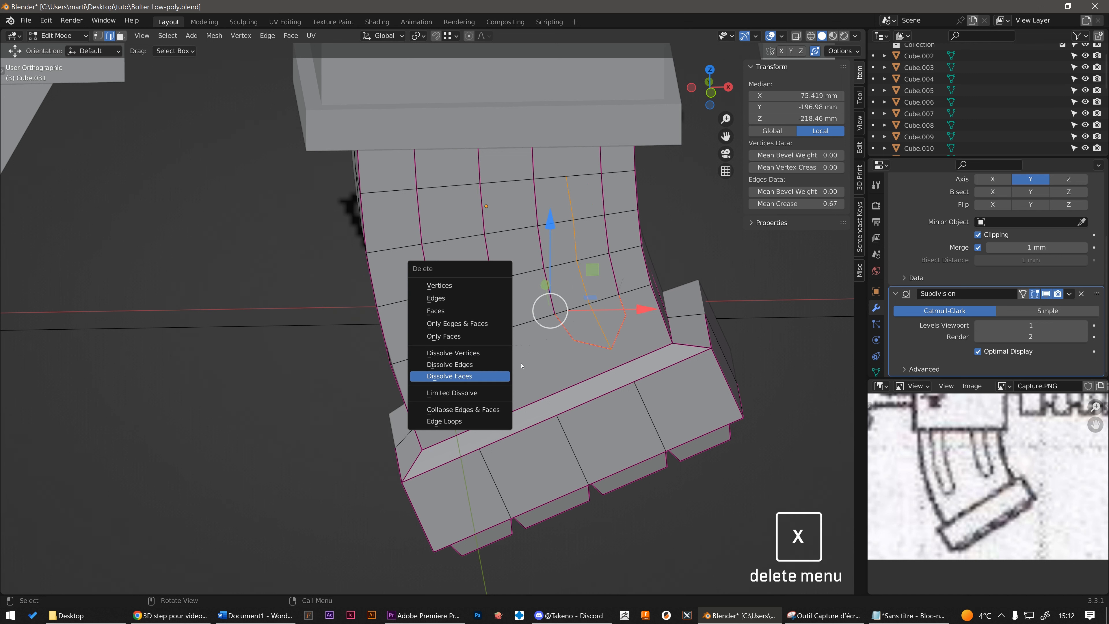
pyautogui.click(497, 364)
# In front X-ray view, knife-cut rounded lower ends for both slots along the reference outline, and turn X-ray off
pyautogui.press('KP_1')
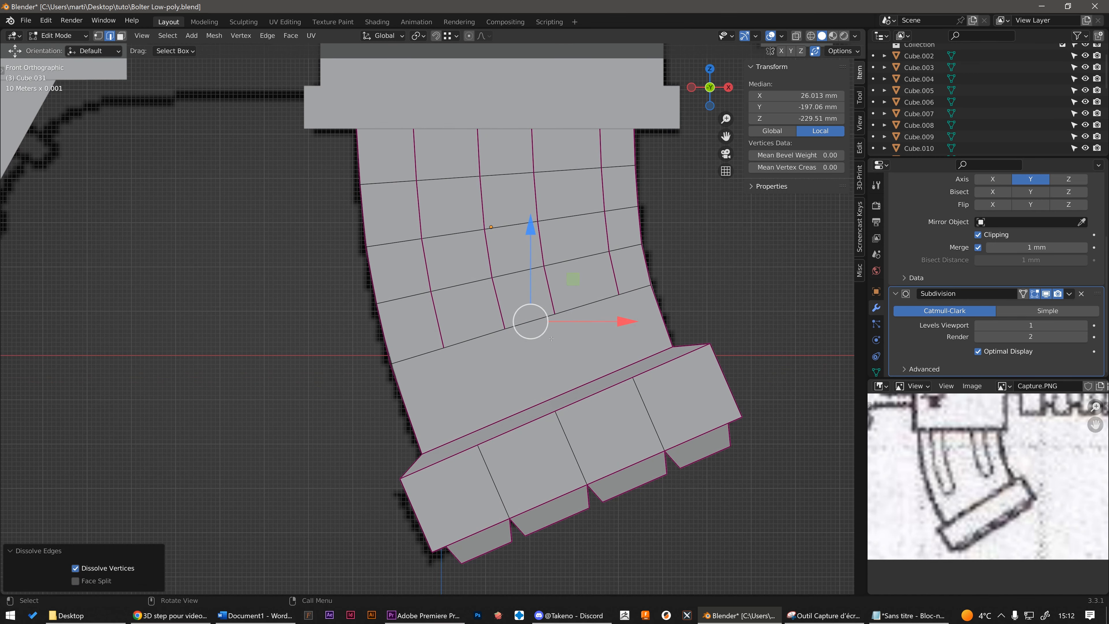
pyautogui.hotkey('alt', 'z')
pyautogui.scroll(2, 487, 347)
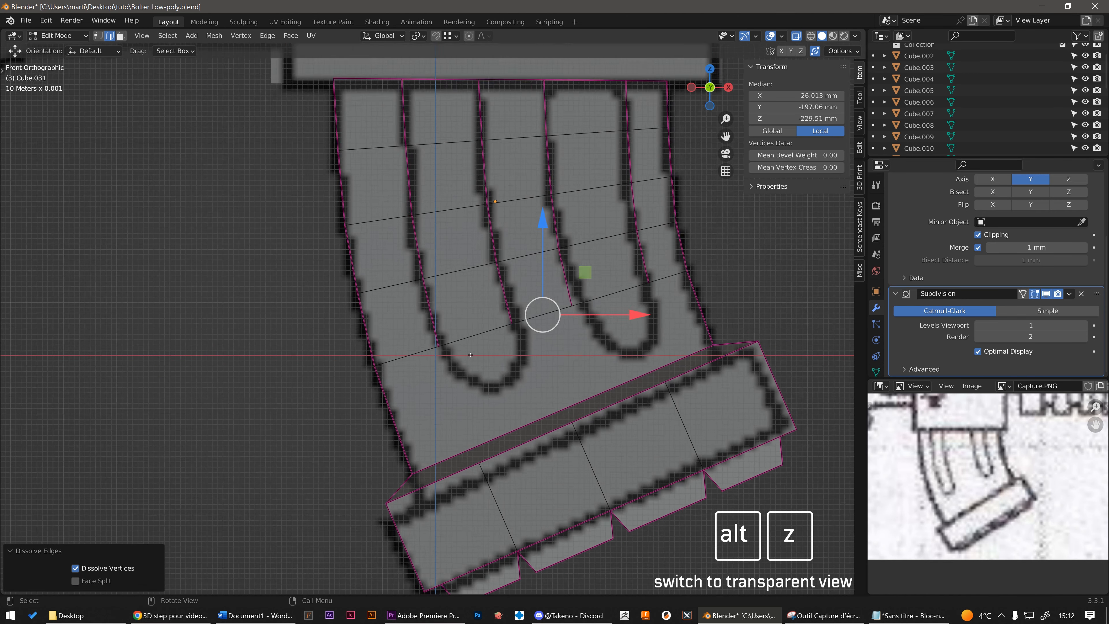
pyautogui.press('k')
pyautogui.click(431, 345)
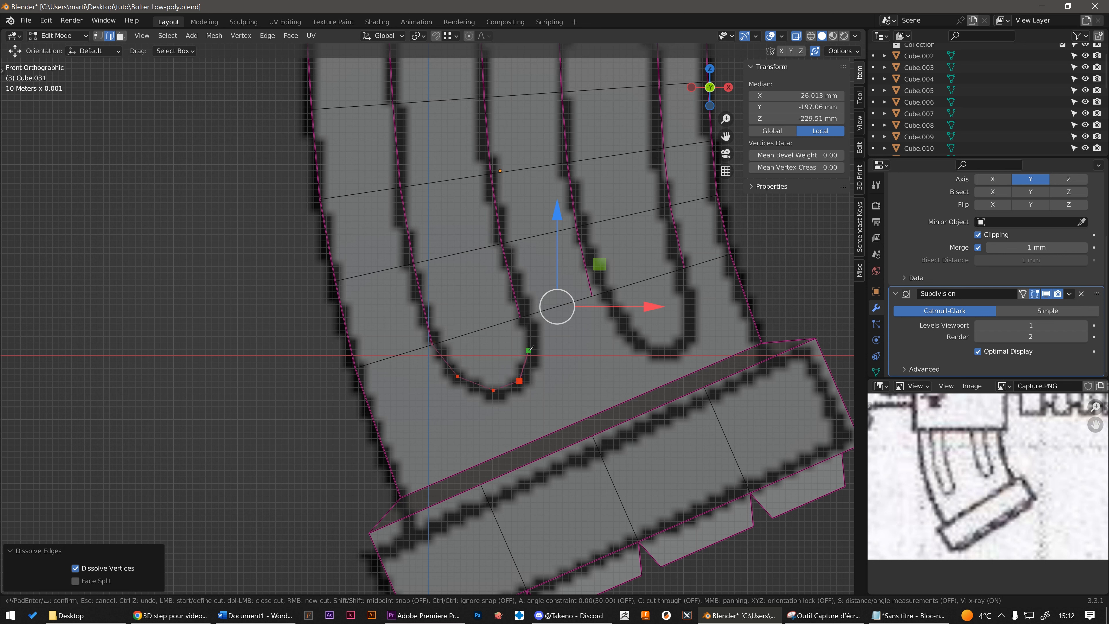
pyautogui.click(520, 317)
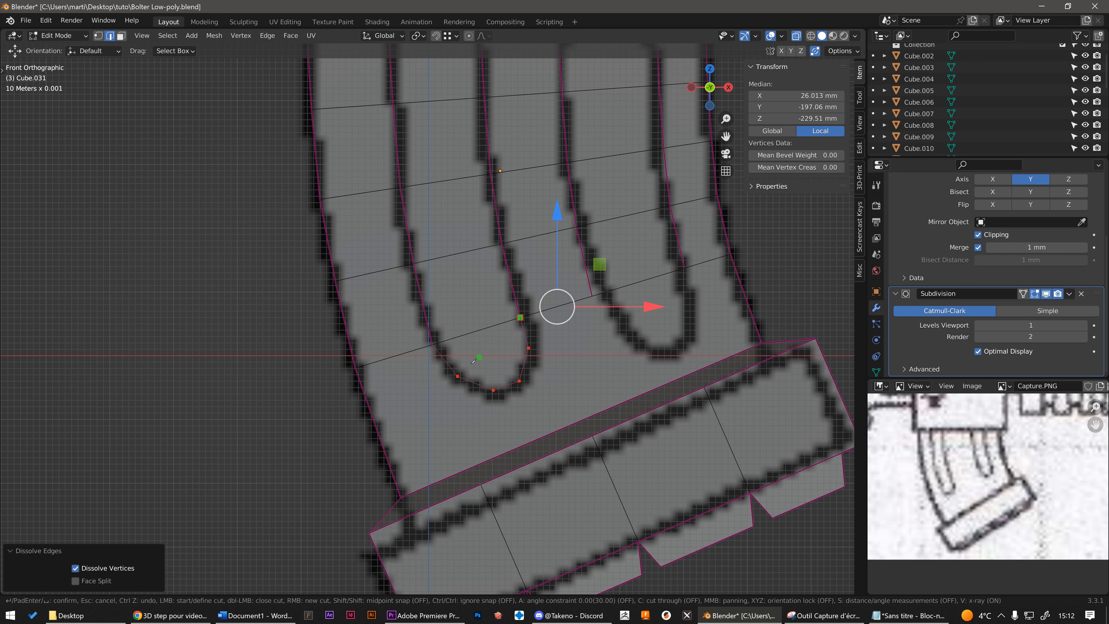
pyautogui.click(458, 375)
pyautogui.rightClick(580, 337)
pyautogui.click(617, 324)
pyautogui.press('Return')
pyautogui.scroll(-4, 622, 320)
pyautogui.hotkey('alt', 'z')
pyautogui.moveTo(622, 321); pyautogui.dragTo(716, 307, button='middle')
# Hide the subdivision in the viewport and knife-cut edges from both slot ends to the base's corners and its vertical divisions
pyautogui.click(1046, 294)
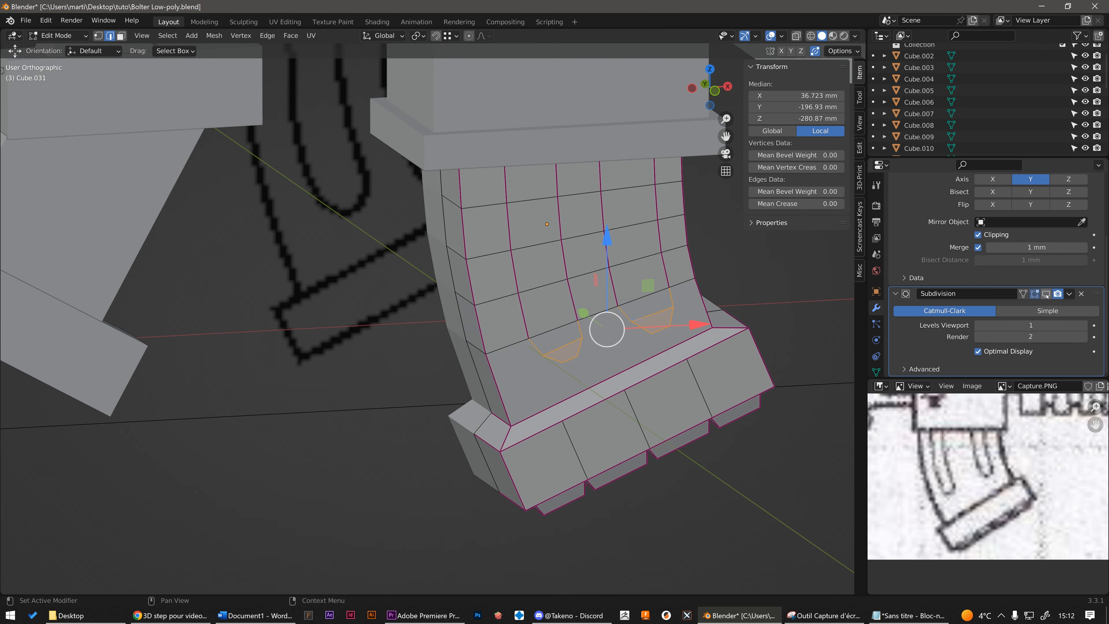
pyautogui.click(751, 303)
pyautogui.press('k')
pyautogui.click(543, 355)
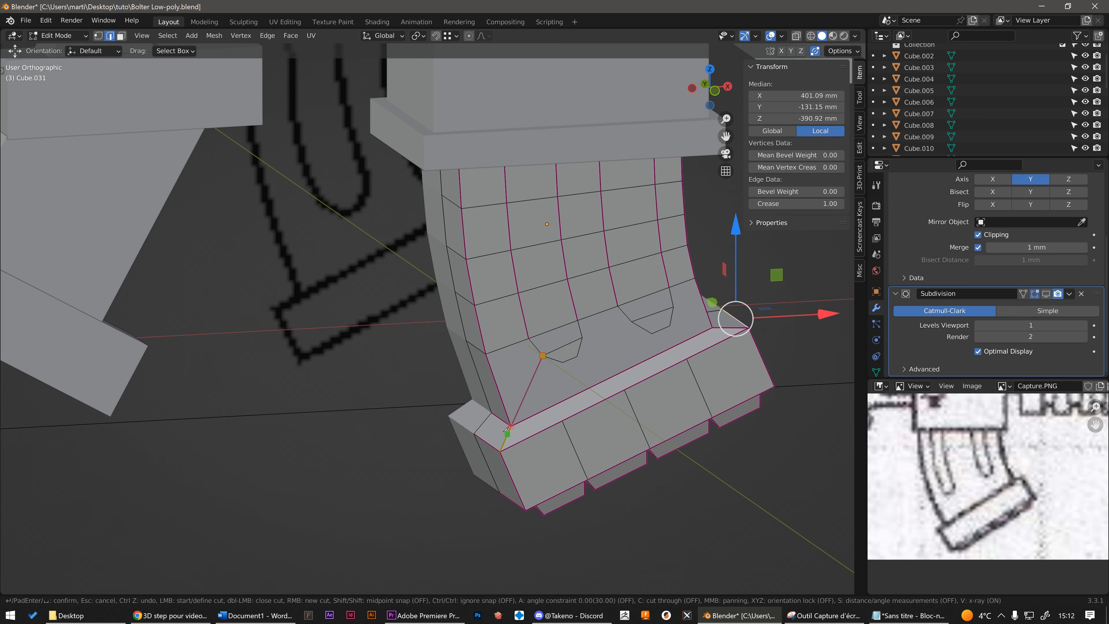
pyautogui.click(511, 426)
pyautogui.click(567, 362)
pyautogui.click(559, 403)
pyautogui.click(562, 420)
pyautogui.moveTo(567, 423); pyautogui.dragTo(634, 451, button='middle')
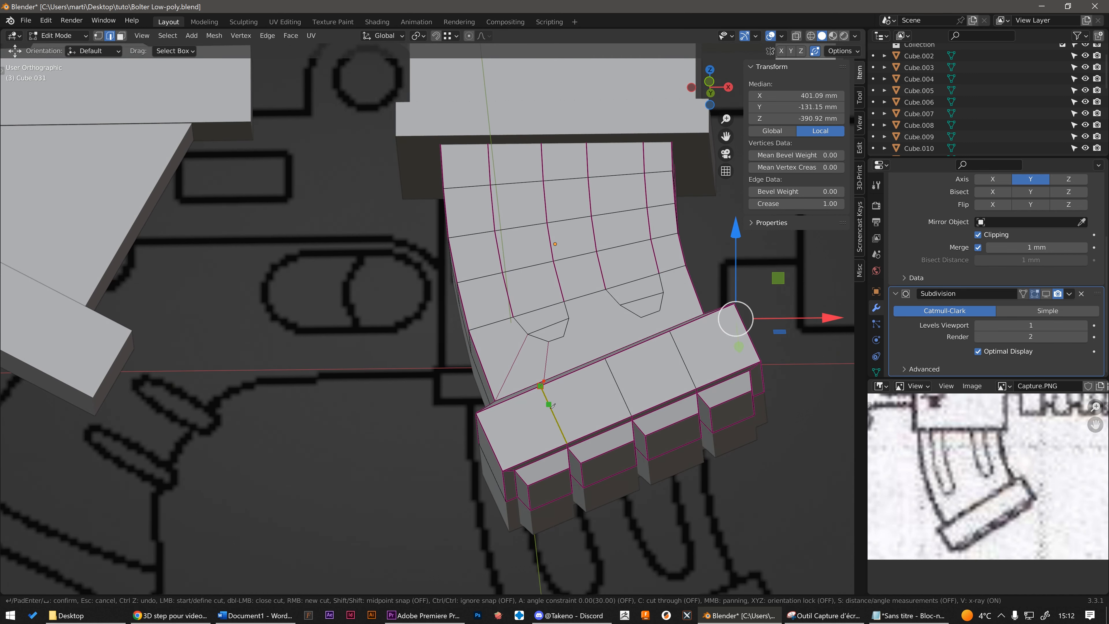
pyautogui.moveTo(699, 384); pyautogui.dragTo(687, 353, button='middle')
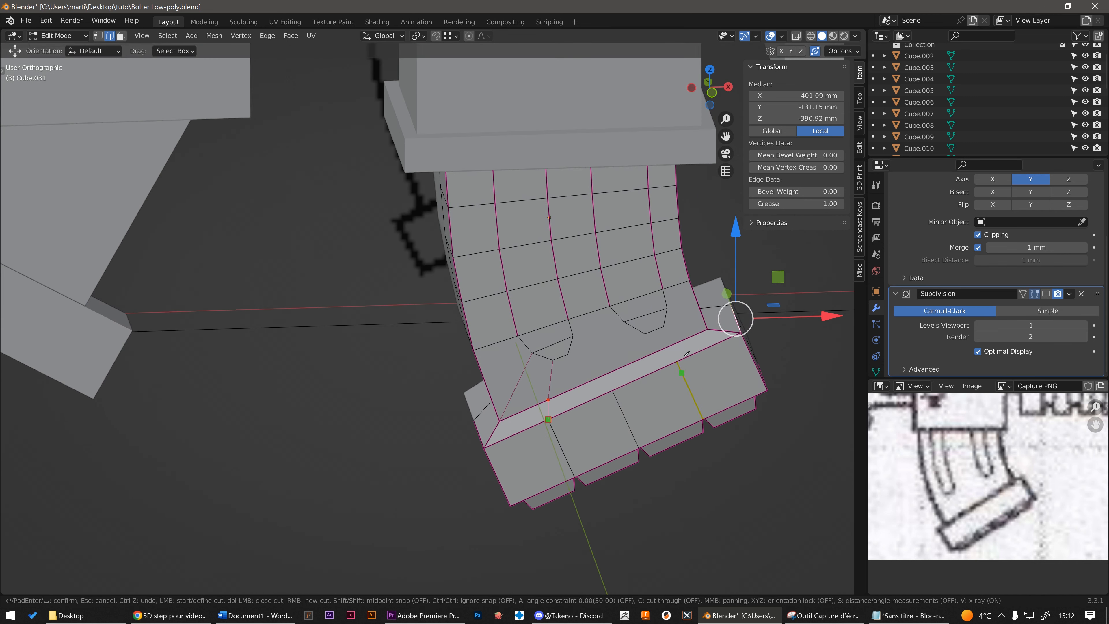
pyautogui.moveTo(679, 311); pyautogui.dragTo(682, 323, button='middle')
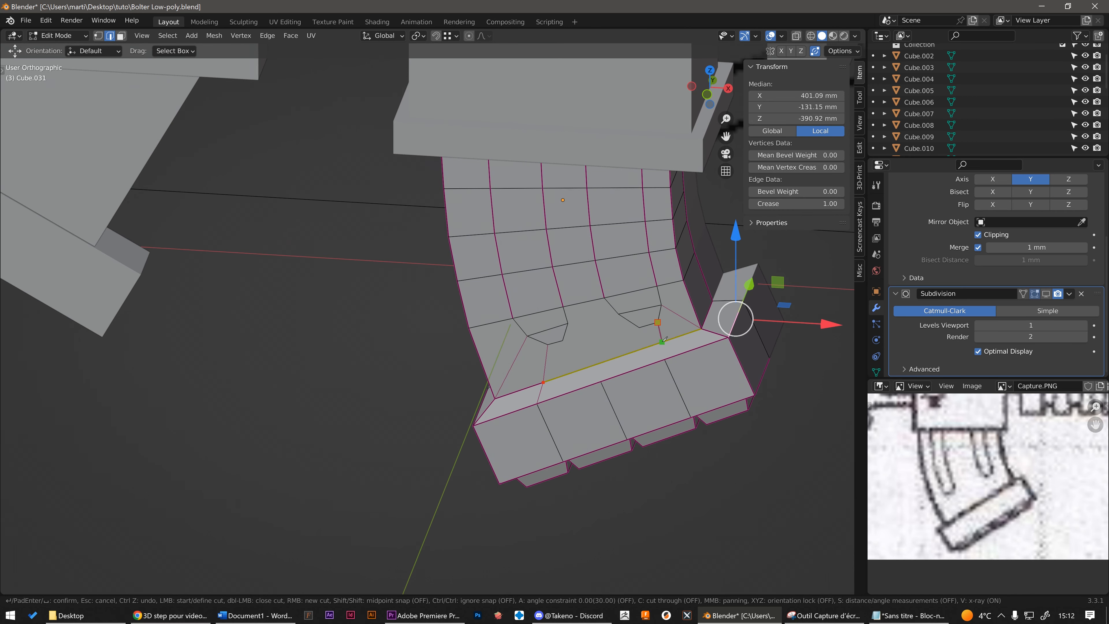
pyautogui.moveTo(658, 323); pyautogui.dragTo(687, 318, button='middle')
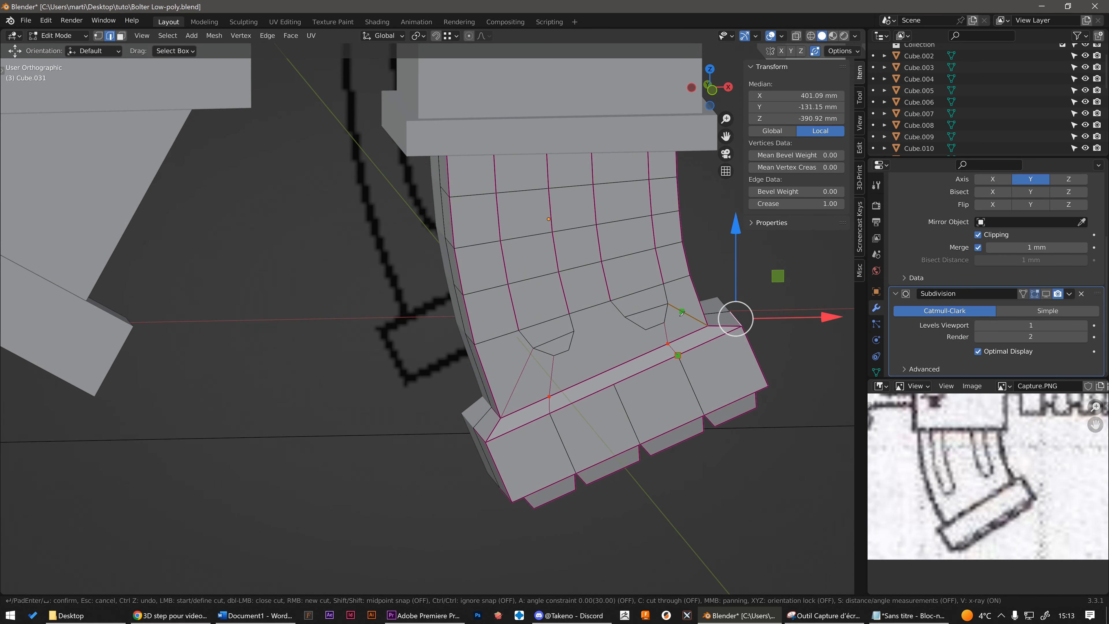
pyautogui.press('Return')
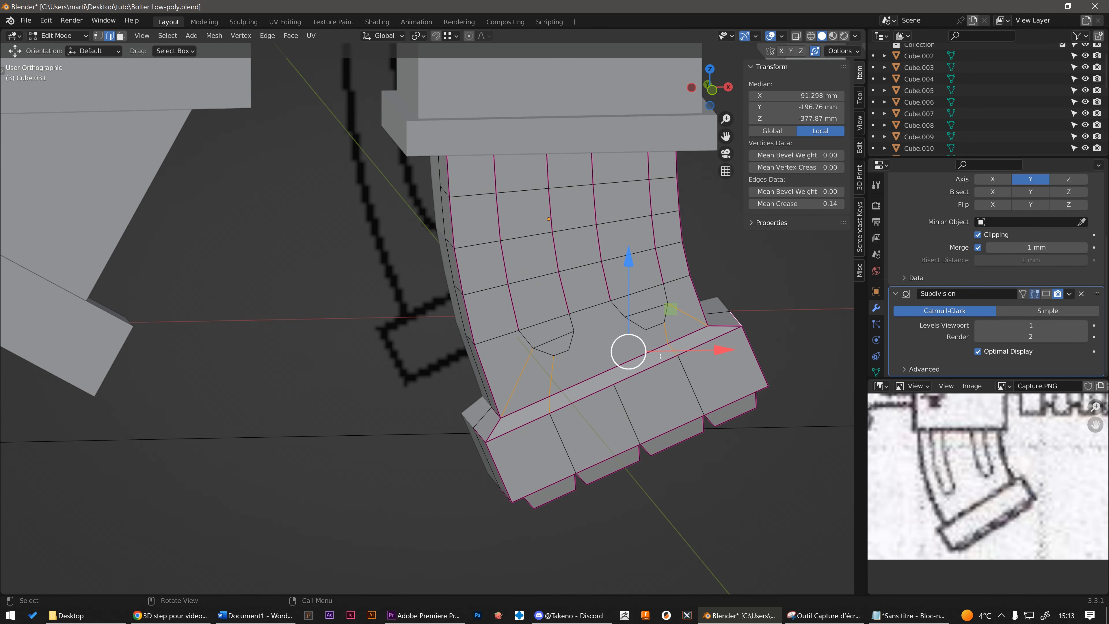
# Check in face mode how the faces between the two slots line up with the base's middle faces
pyautogui.click(611, 334)
pyautogui.press('3')
pyautogui.click(610, 335)
pyautogui.click(742, 267)
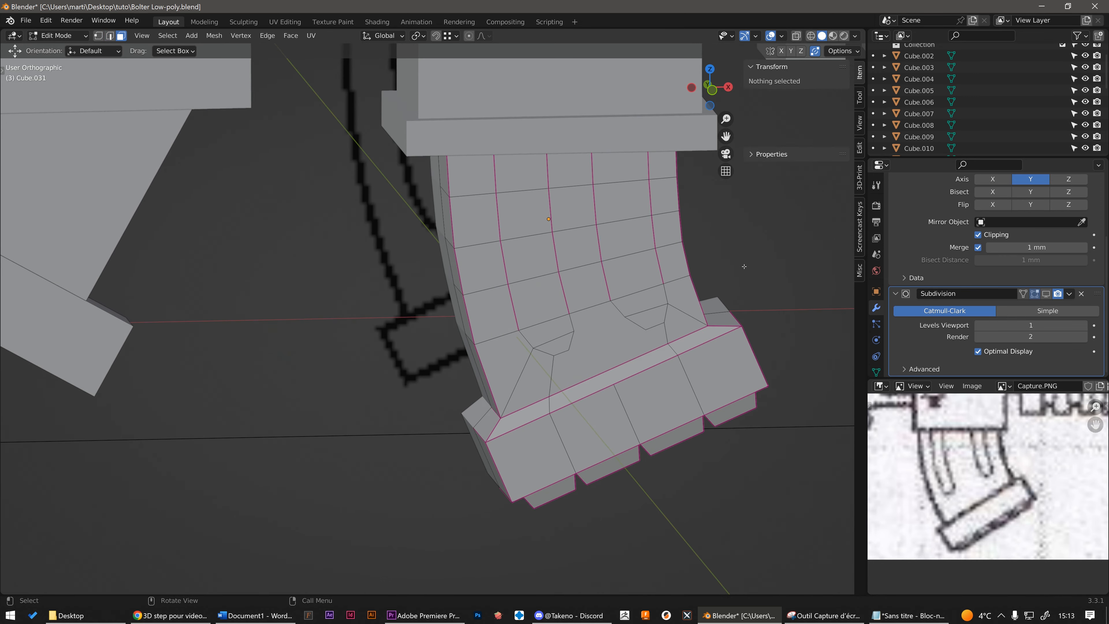
pyautogui.scroll(1, 642, 363)
pyautogui.click(605, 405)
pyautogui.keyDown('shift'); pyautogui.click(655, 396); pyautogui.keyUp('shift')
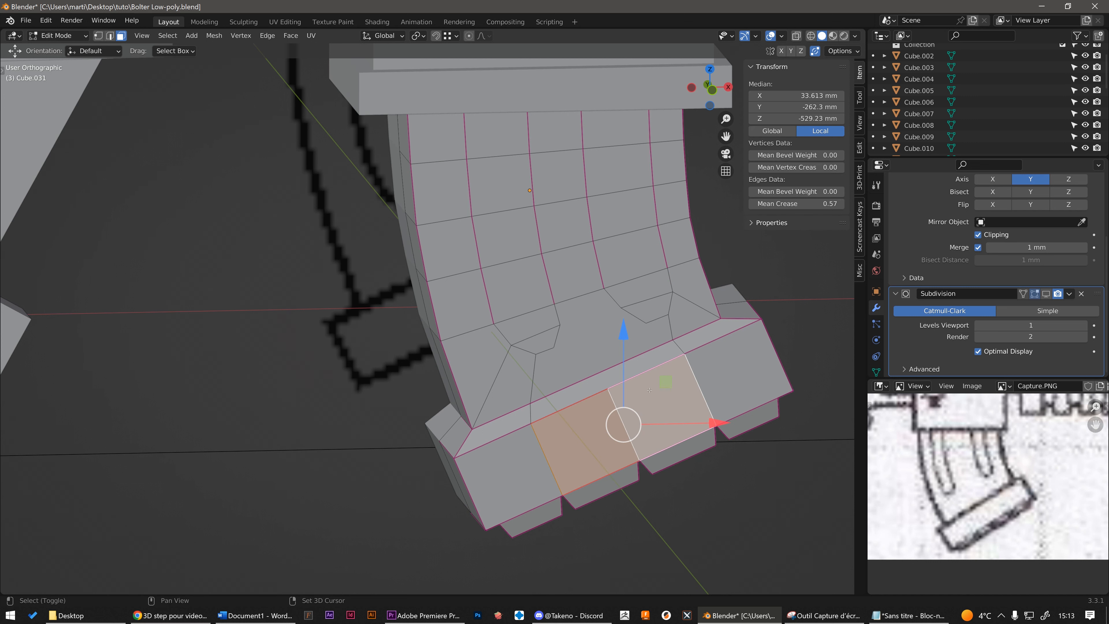
pyautogui.keyDown('shift'); pyautogui.click(564, 224); pyautogui.keyUp('shift')
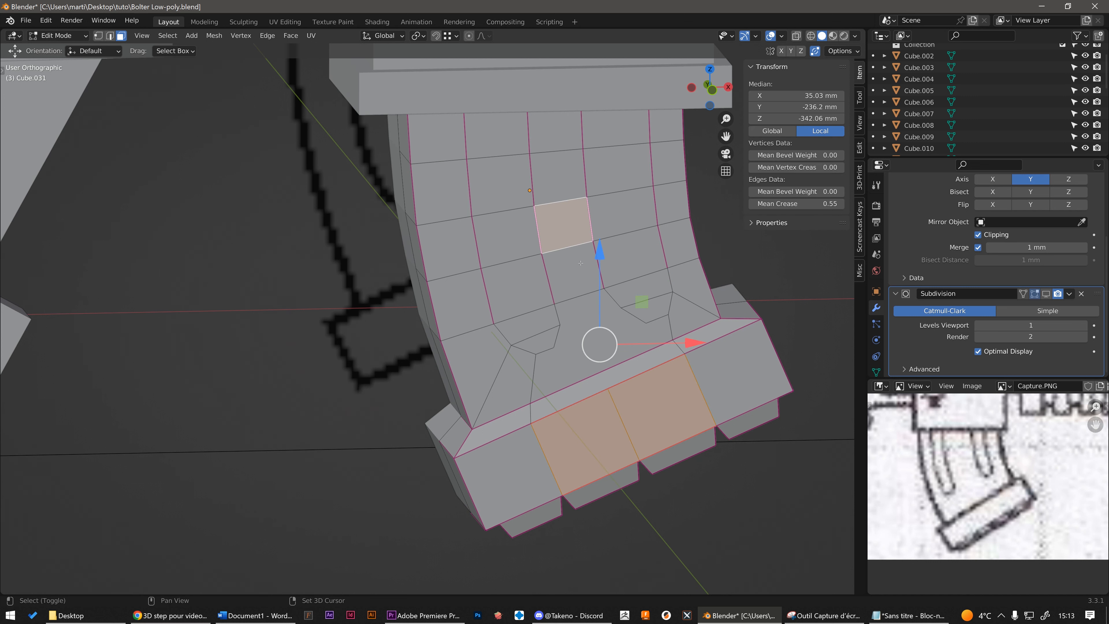
pyautogui.keyDown('shift'); pyautogui.click(572, 270); pyautogui.keyUp('shift')
pyautogui.click(583, 270)
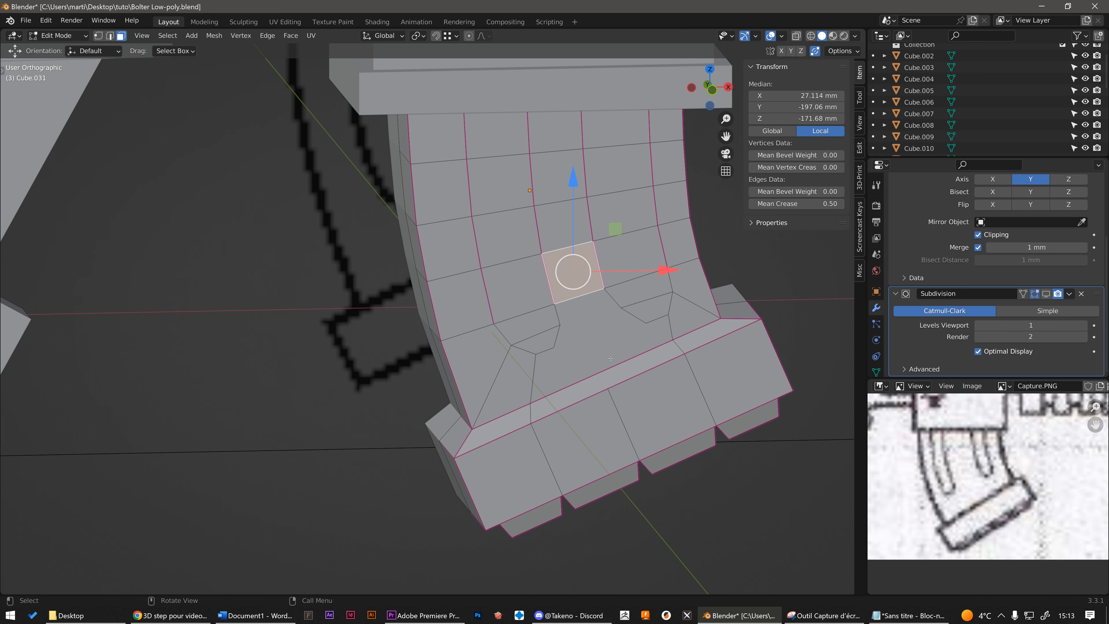
# Add a centred vertical loop cut through the strip of faces between the two slots
pyautogui.moveTo(610, 358); pyautogui.dragTo(590, 297, button='middle')
pyautogui.press('2')
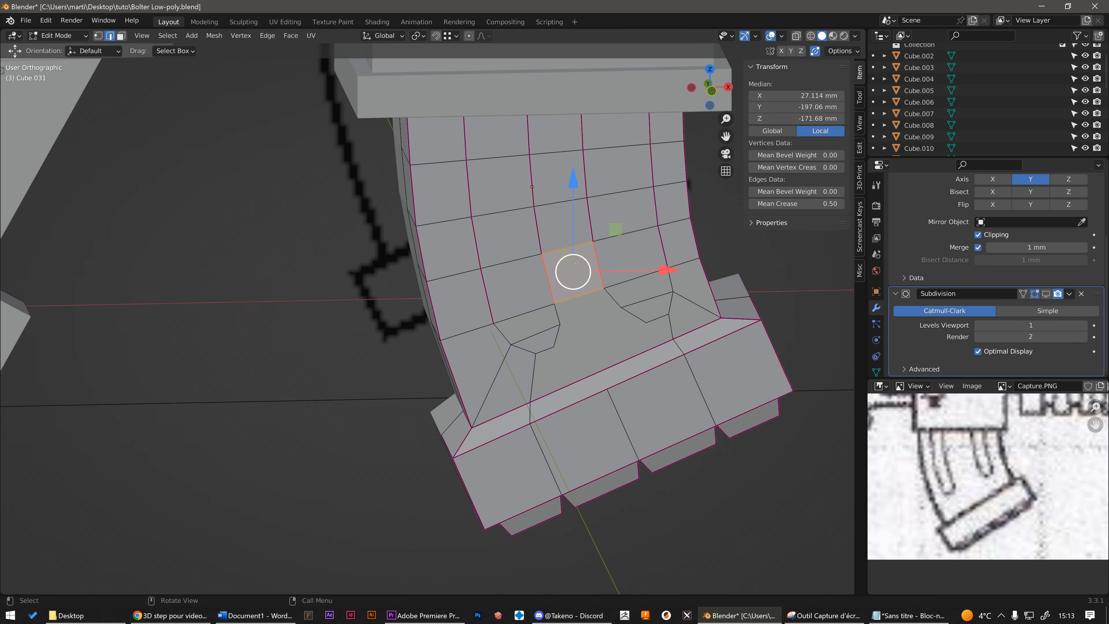
pyautogui.click(568, 249)
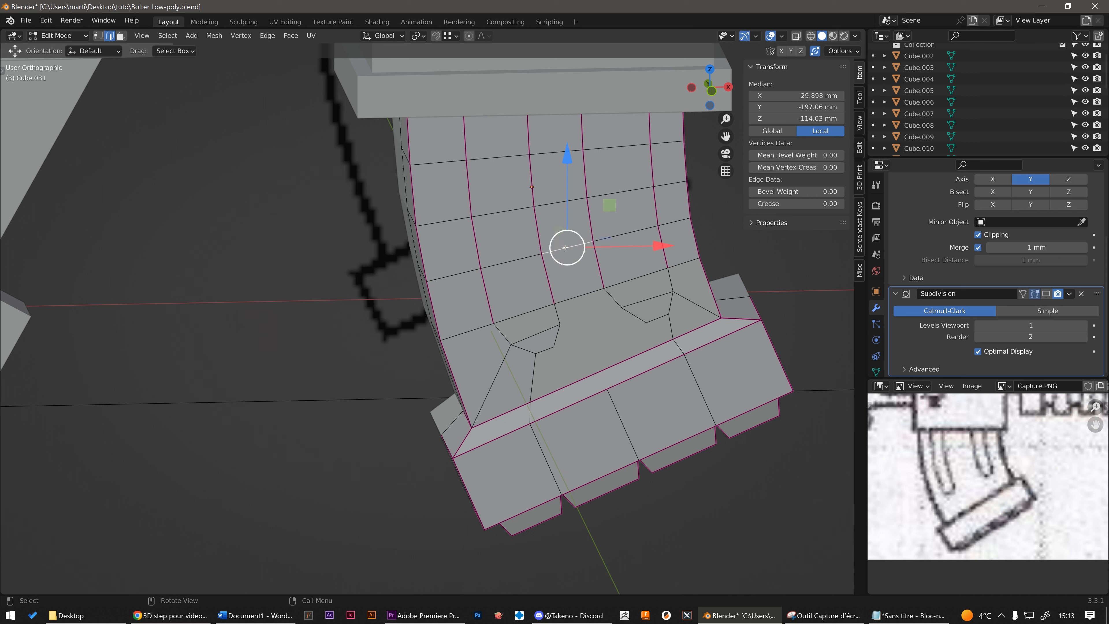
pyautogui.hotkey('ctrl', 'r')
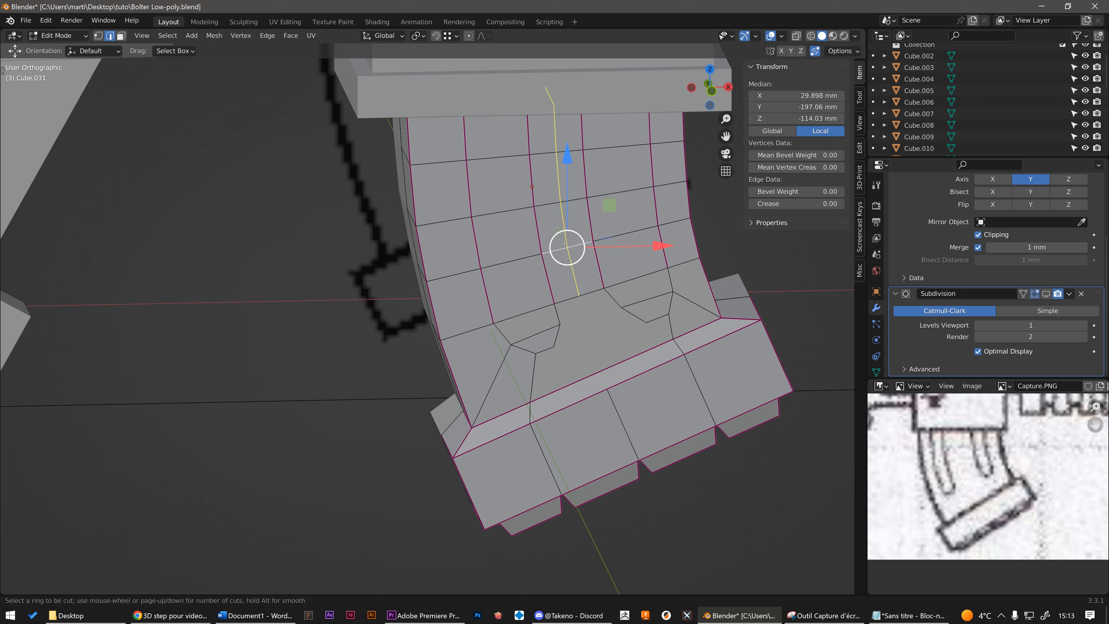
pyautogui.click(568, 247)
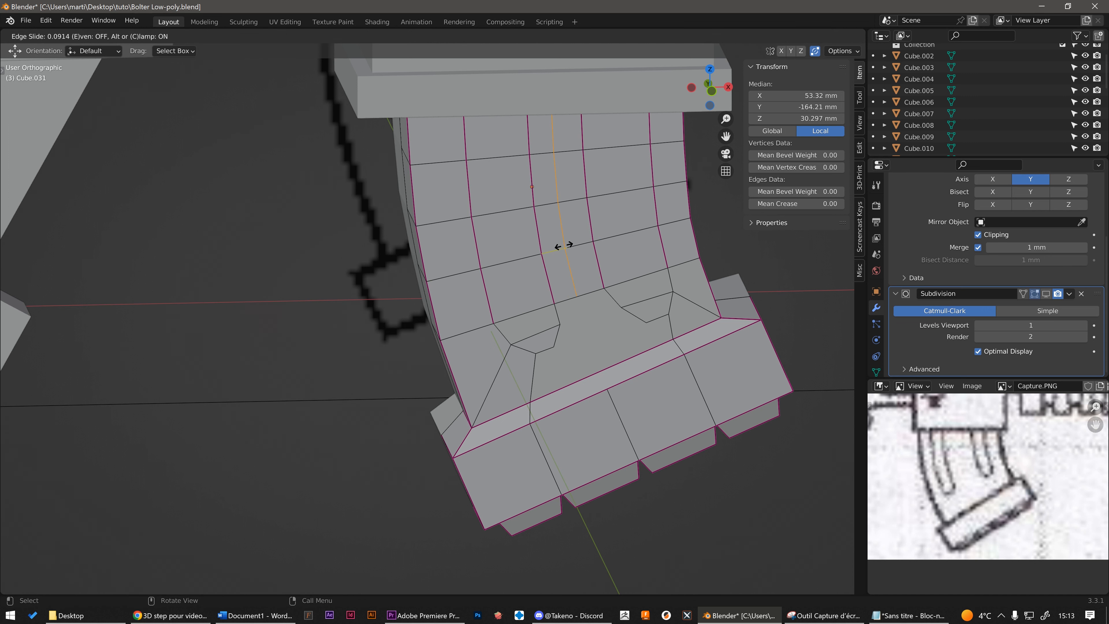
pyautogui.rightClick(574, 241)
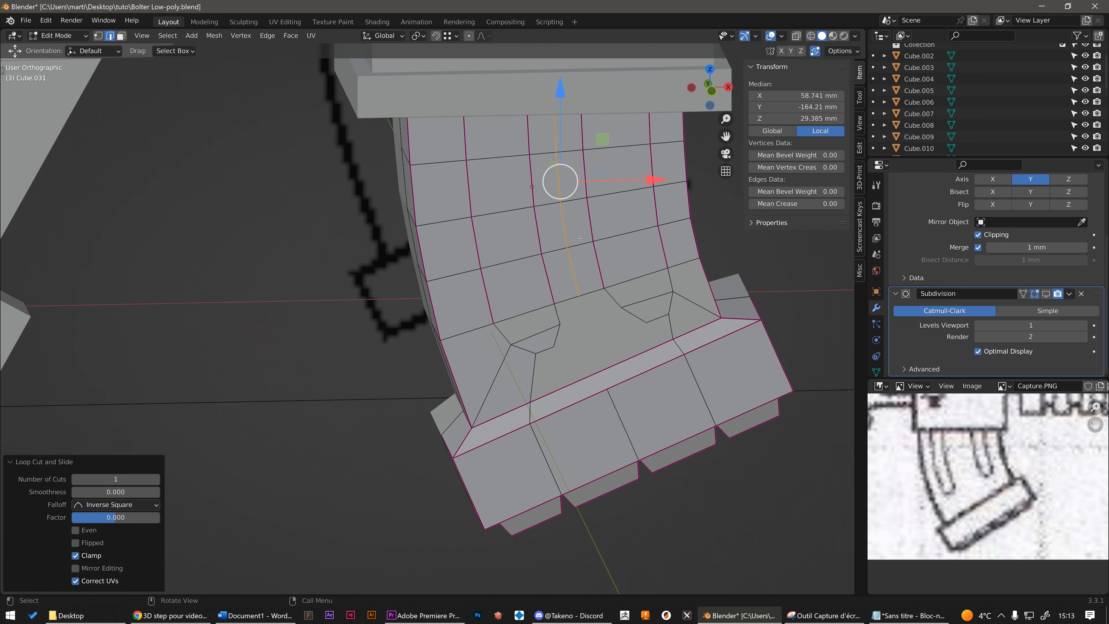
# Knife-cut edges from the new loop's lower end and from both slot ends to the base's middle vertical division
pyautogui.moveTo(576, 244); pyautogui.dragTo(611, 323, button='middle')
pyautogui.scroll(1, 562, 227)
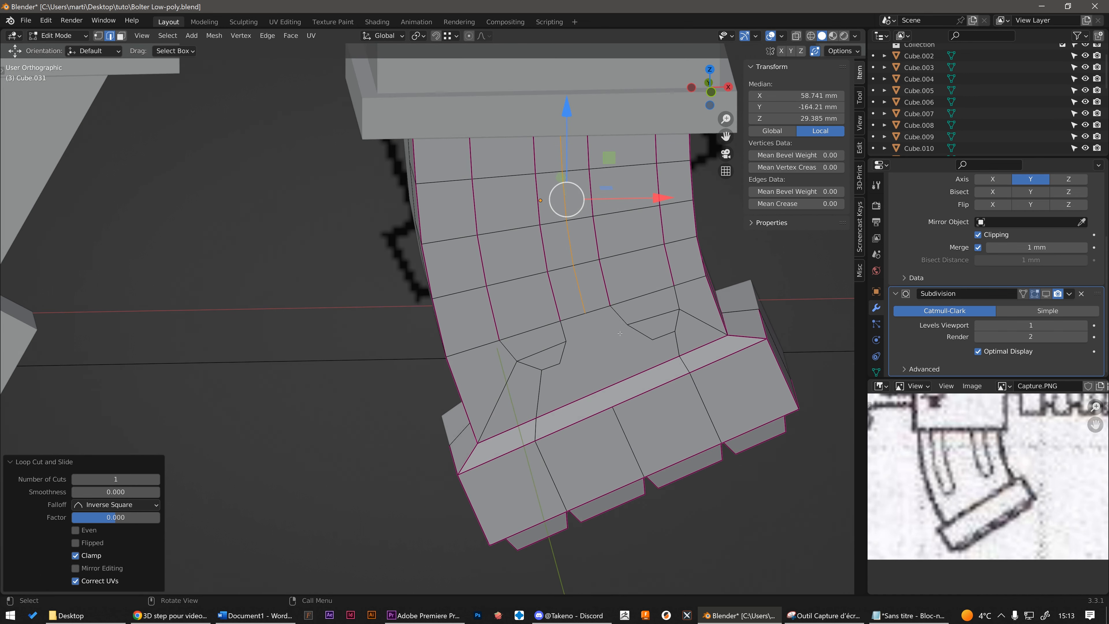
pyautogui.press('k')
pyautogui.click(585, 313)
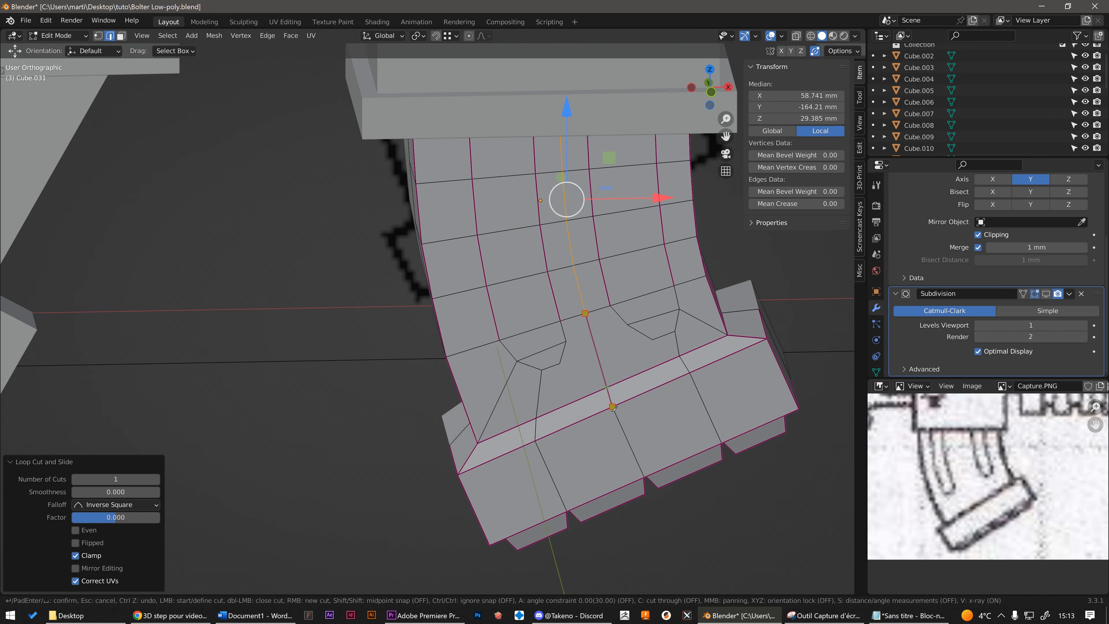
pyautogui.click(607, 387)
pyautogui.click(627, 325)
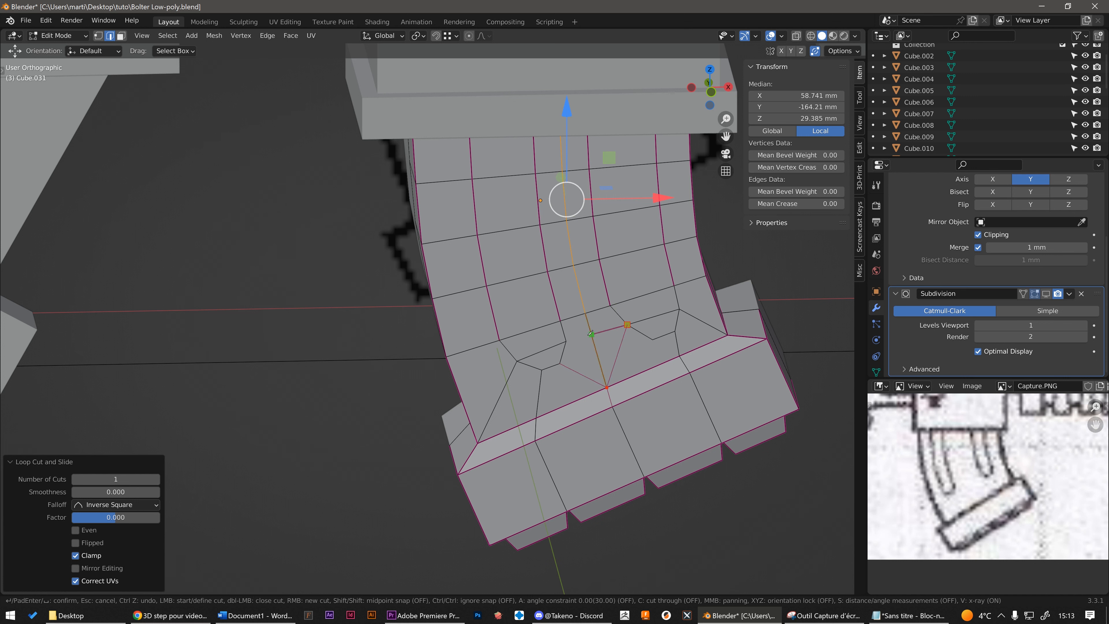
pyautogui.click(569, 347)
pyautogui.click(608, 386)
pyautogui.press('Return')
# Dissolve the edge running from the right slot end's upper inner corner to the base's middle division
pyautogui.click(619, 345)
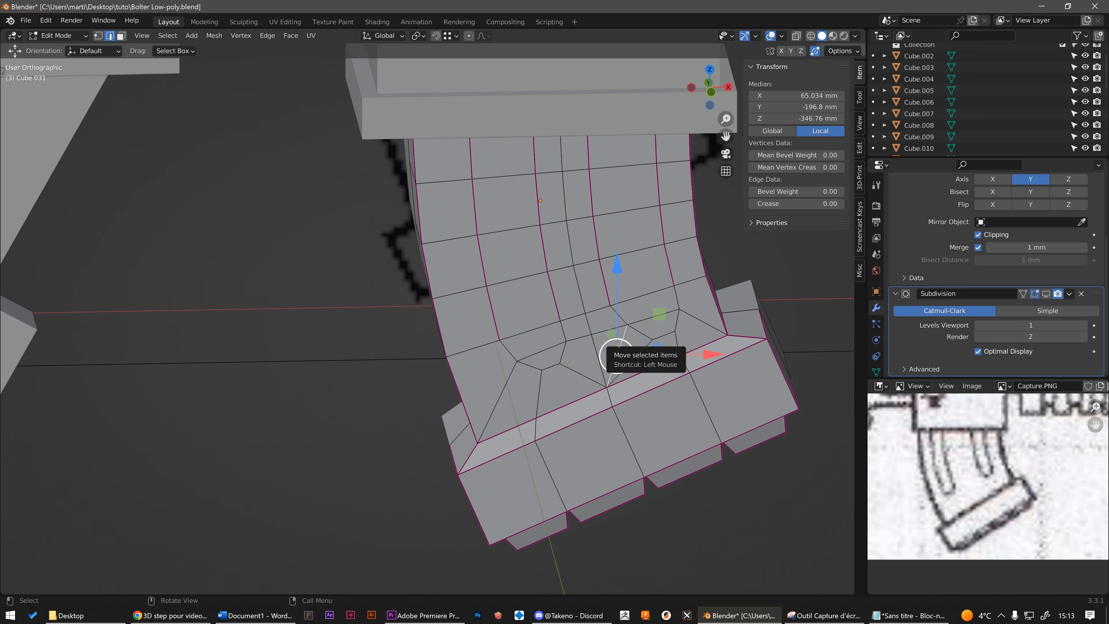
pyautogui.press('x')
pyautogui.click(620, 347)
pyautogui.moveTo(620, 347); pyautogui.dragTo(671, 307, button='middle')
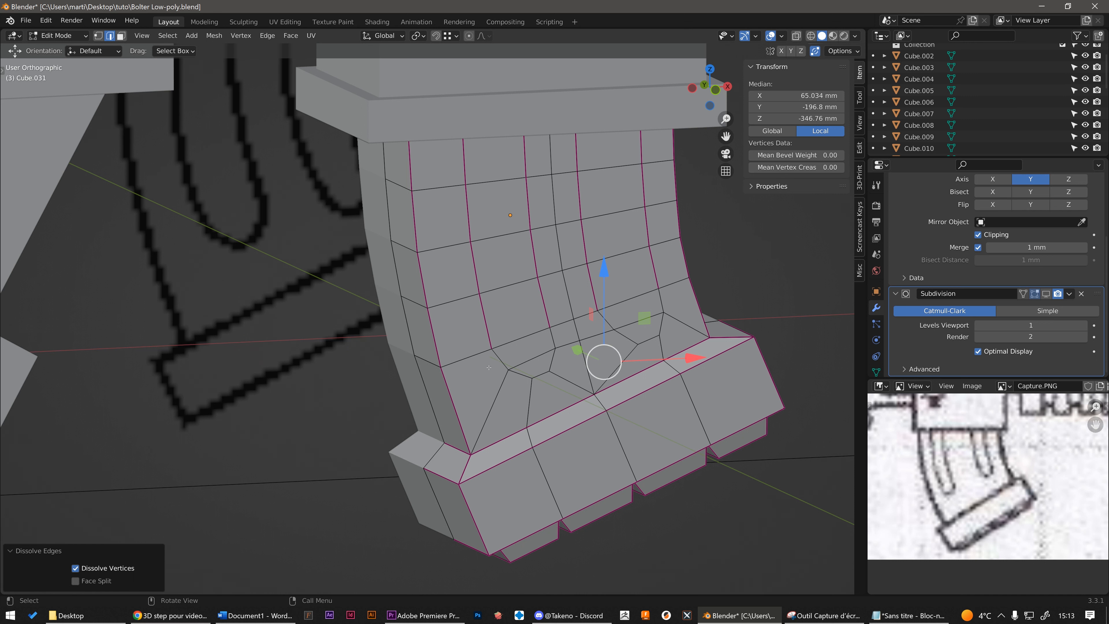
pyautogui.moveTo(509, 380); pyautogui.dragTo(542, 391, button='middle')
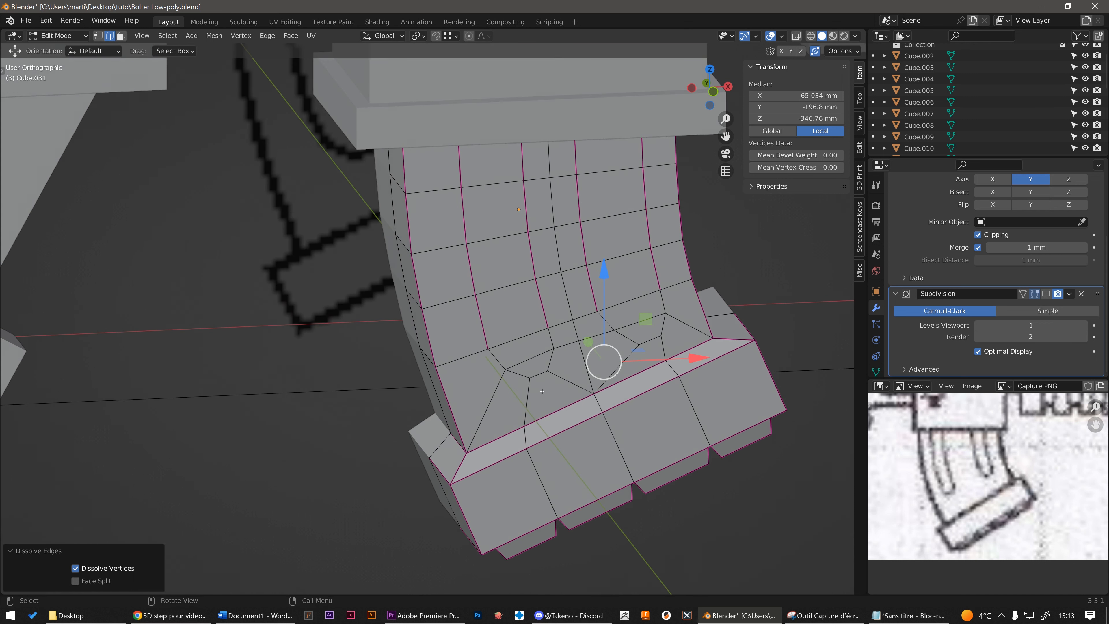
# Set an edge crease of 1 on the edges outlining the rounded lower ends of both slots
pyautogui.click(493, 356)
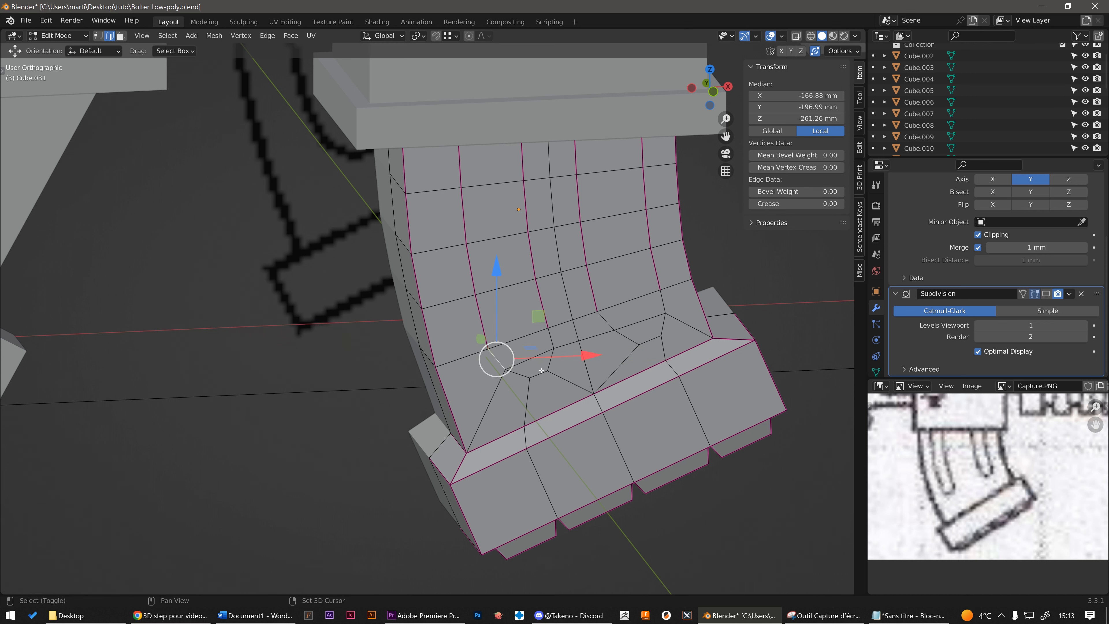
pyautogui.keyDown('shift'); pyautogui.click(538, 375); pyautogui.keyUp('shift')
pyautogui.keyDown('shift'); pyautogui.click(550, 359); pyautogui.keyUp('shift')
pyautogui.keyDown('shift'); pyautogui.click(549, 334); pyautogui.keyUp('shift')
pyautogui.keyDown('shift'); pyautogui.click(605, 318); pyautogui.keyUp('shift')
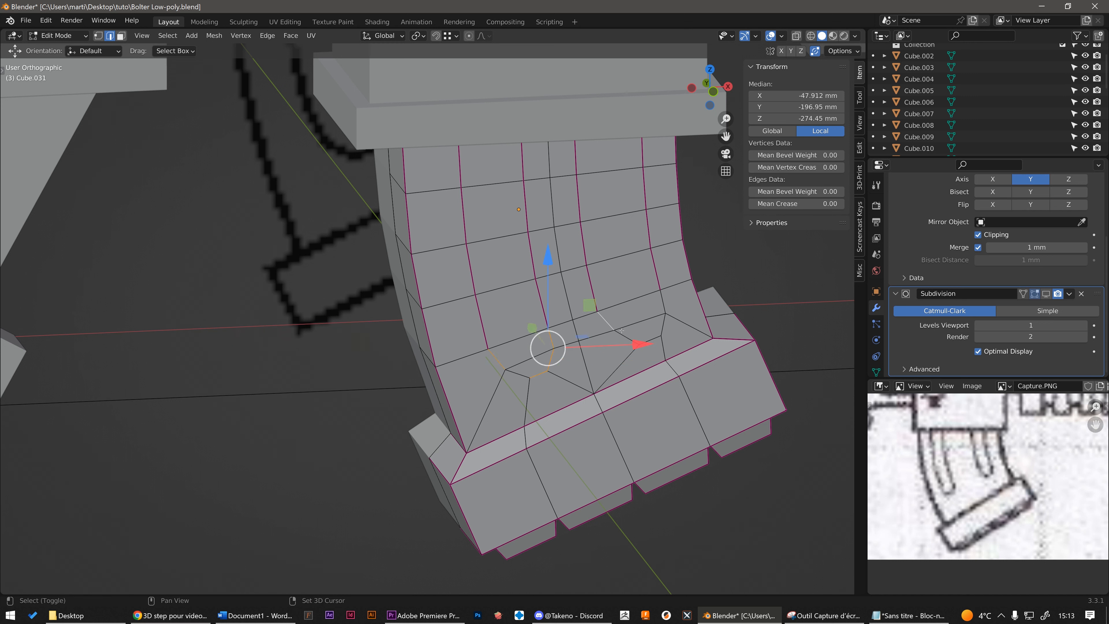
pyautogui.keyDown('shift'); pyautogui.click(630, 333); pyautogui.keyUp('shift')
pyautogui.keyDown('shift'); pyautogui.click(650, 336); pyautogui.keyUp('shift')
pyautogui.keyDown('shift'); pyautogui.click(661, 326); pyautogui.keyUp('shift')
pyautogui.keyDown('shift'); pyautogui.click(660, 304); pyautogui.keyUp('shift')
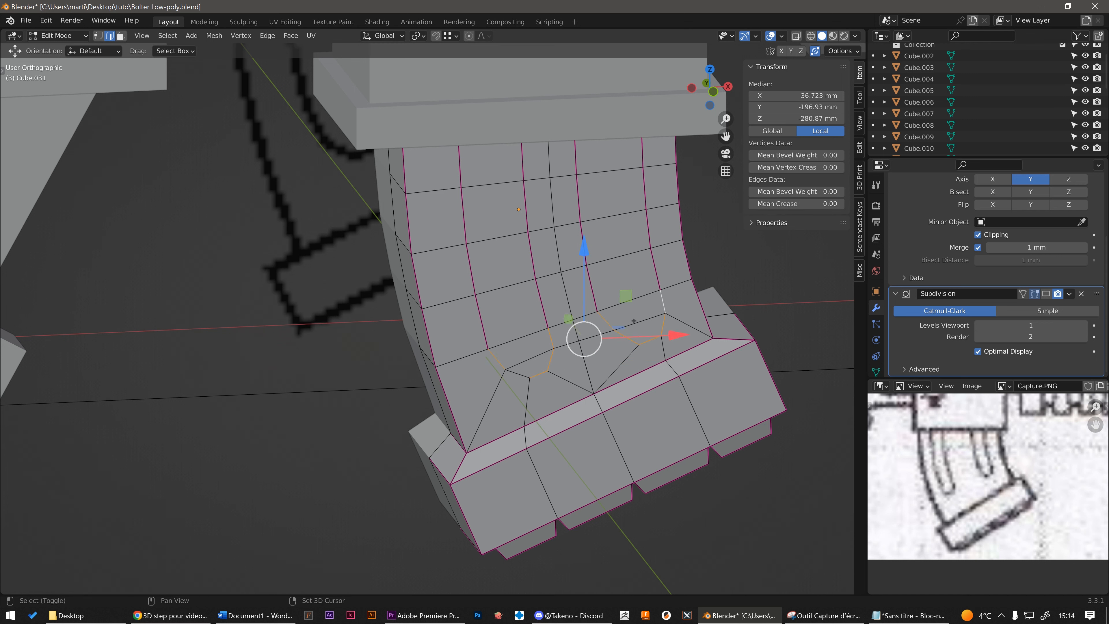
pyautogui.keyDown('shift'); pyautogui.click(521, 370); pyautogui.keyUp('shift')
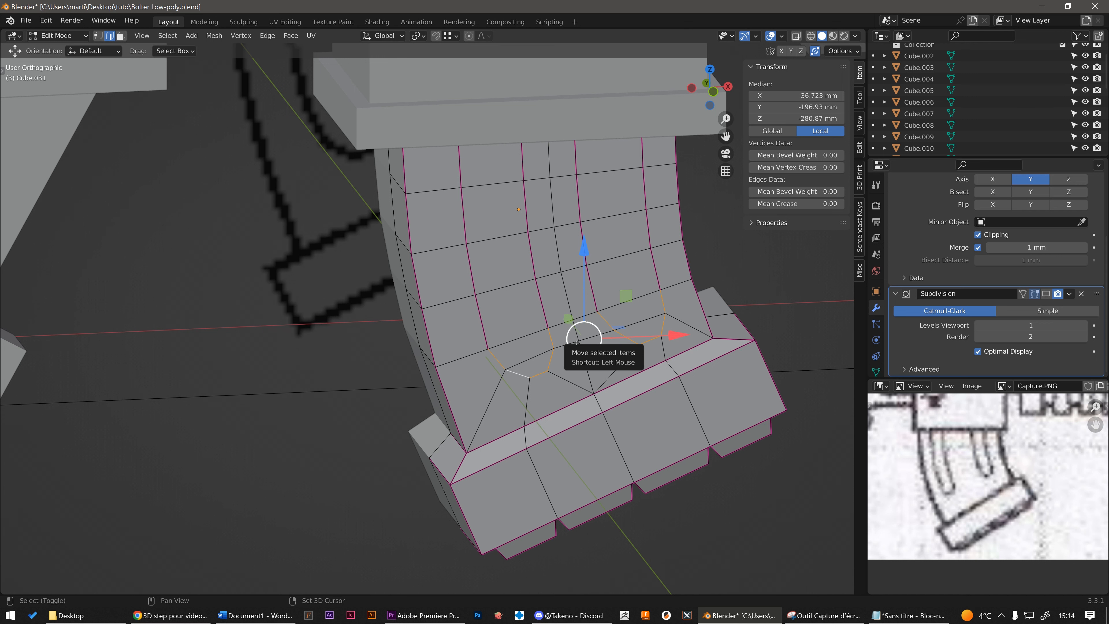
pyautogui.hotkey('shift', 'e')
pyautogui.press('Return')
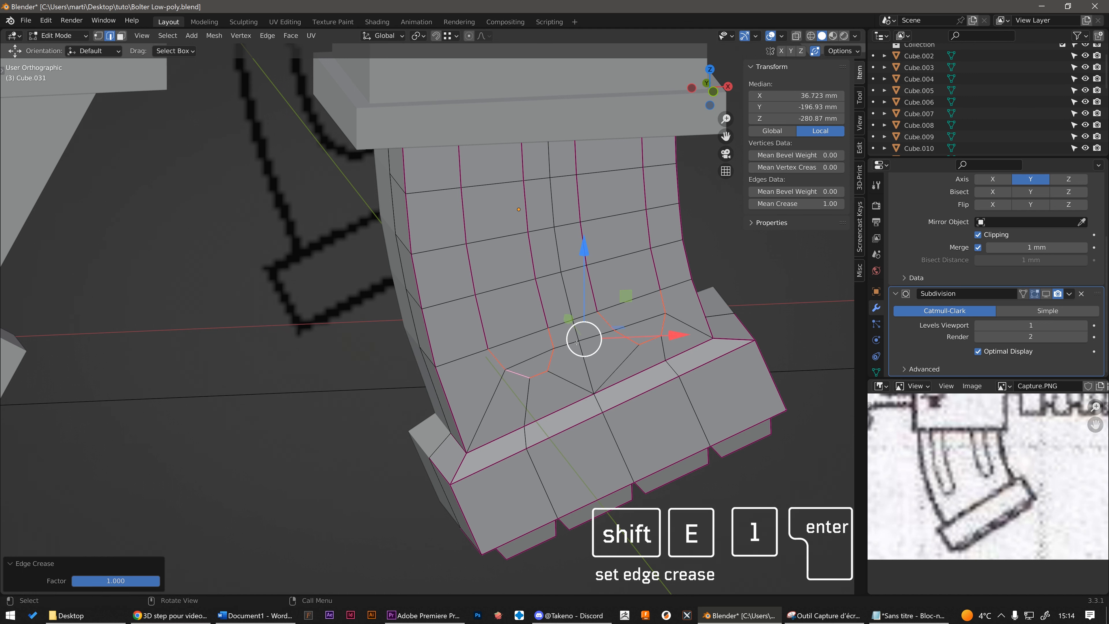
# Show the subdivision in the viewport again, inspect the smoothed magazine in Object Mode, and return to Edit Mode
pyautogui.scroll(-1, 646, 257)
pyautogui.click(693, 300)
pyautogui.press('Tab')
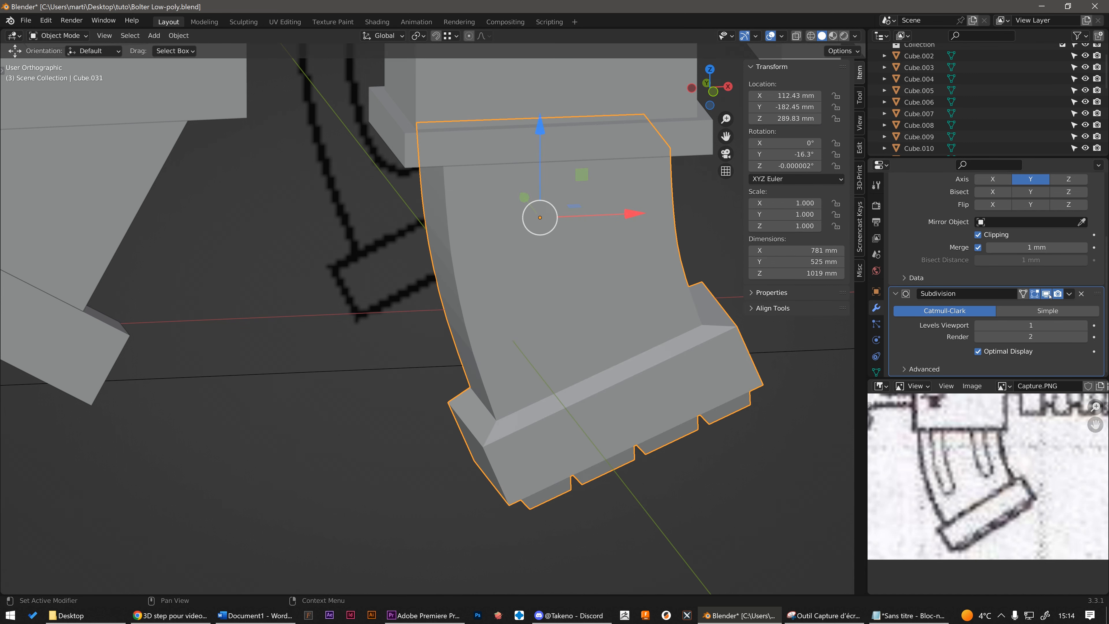
pyautogui.scroll(-2, 607, 343)
pyautogui.keyDown('shift'); pyautogui.moveTo(608, 342); pyautogui.dragTo(589, 388, button='middle'); pyautogui.keyUp('shift')
pyautogui.scroll(2, 593, 384)
pyautogui.press('Tab')
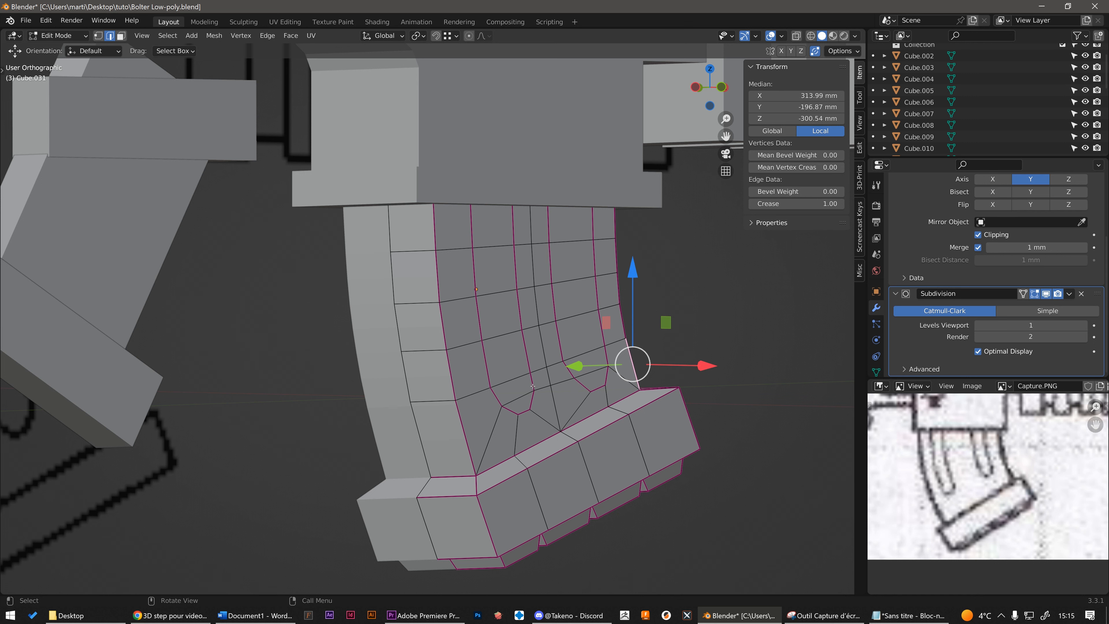
# Using X-ray, select the columns of faces forming both slots on the magazine's front
pyautogui.press('3')
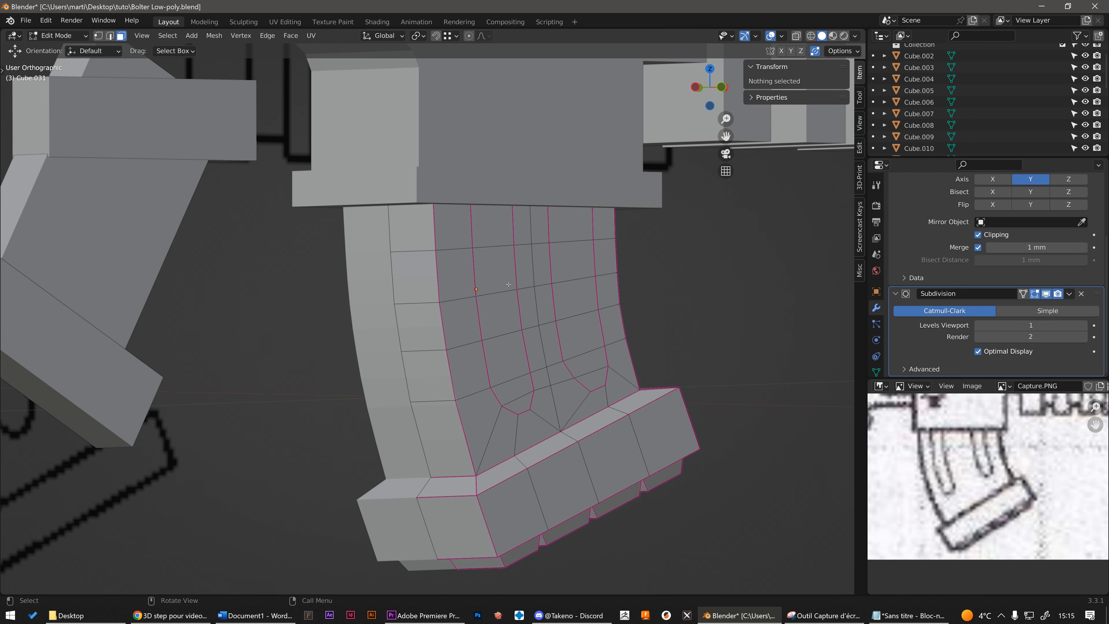
pyautogui.click(527, 402)
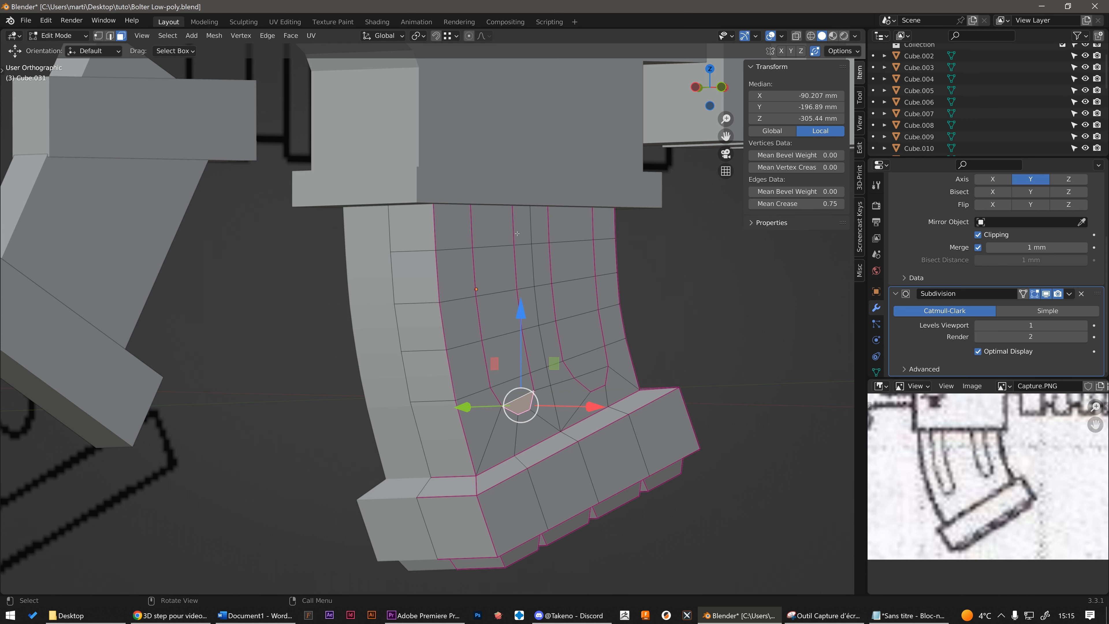
pyautogui.hotkey('alt', 'z')
pyautogui.moveTo(517, 233); pyautogui.dragTo(486, 230, button='middle')
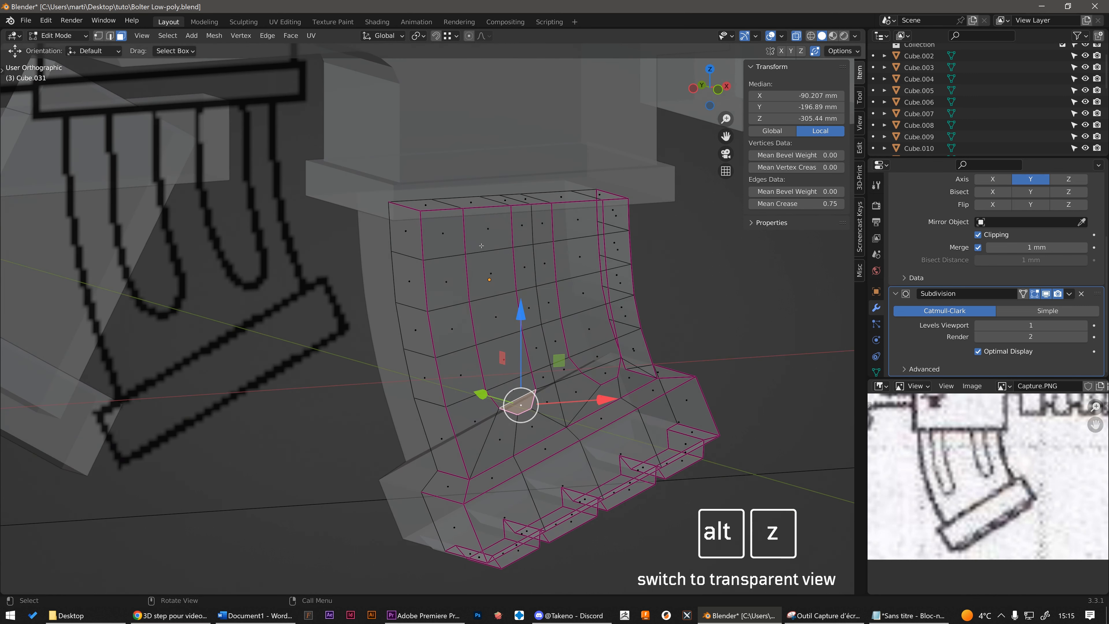
pyautogui.keyDown('ctrl'); pyautogui.click(487, 230); pyautogui.keyUp('ctrl')
pyautogui.keyDown('shift'); pyautogui.click(574, 218); pyautogui.keyUp('shift')
pyautogui.keyDown('ctrl'); pyautogui.click(606, 352); pyautogui.keyUp('ctrl')
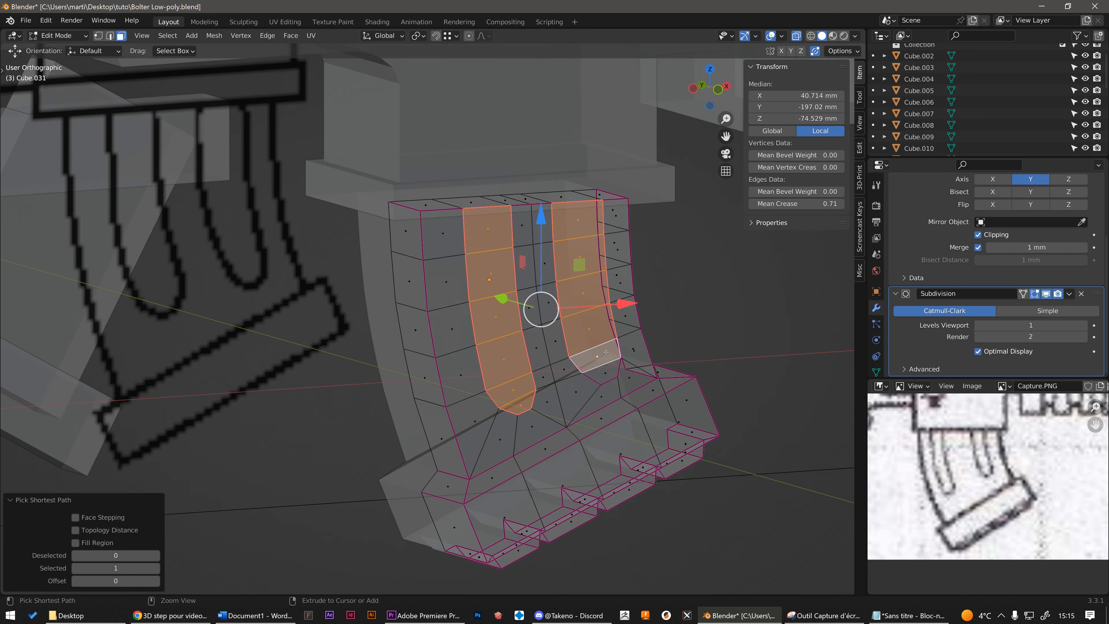
pyautogui.moveTo(605, 351); pyautogui.dragTo(638, 315, button='middle')
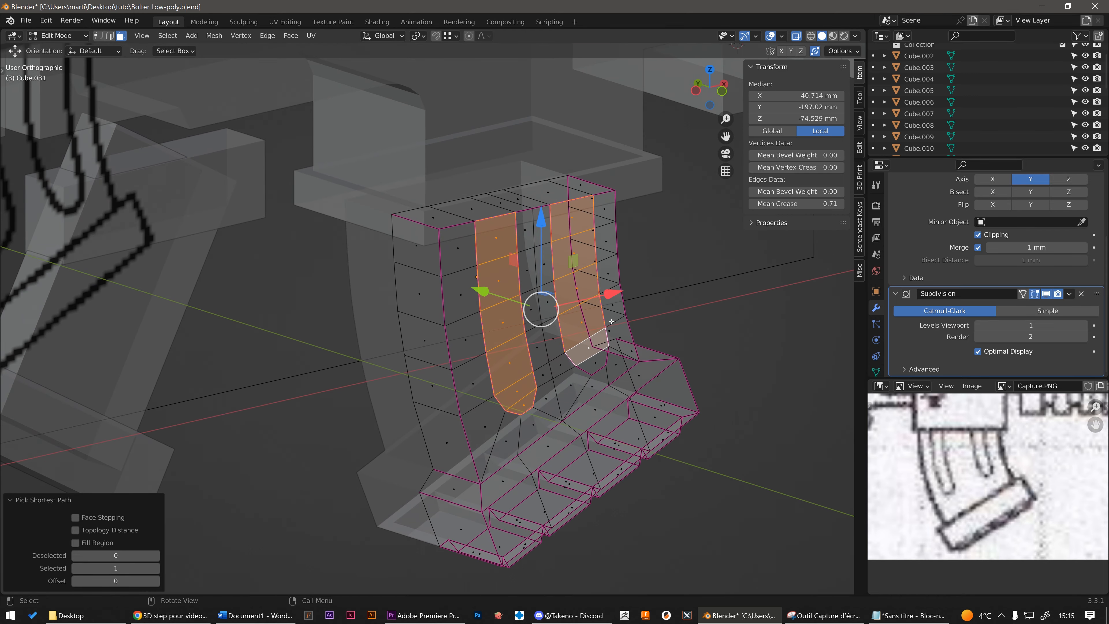
# Try to extrude the selected slot faces about 97 mm into the magazine
pyautogui.press('e')
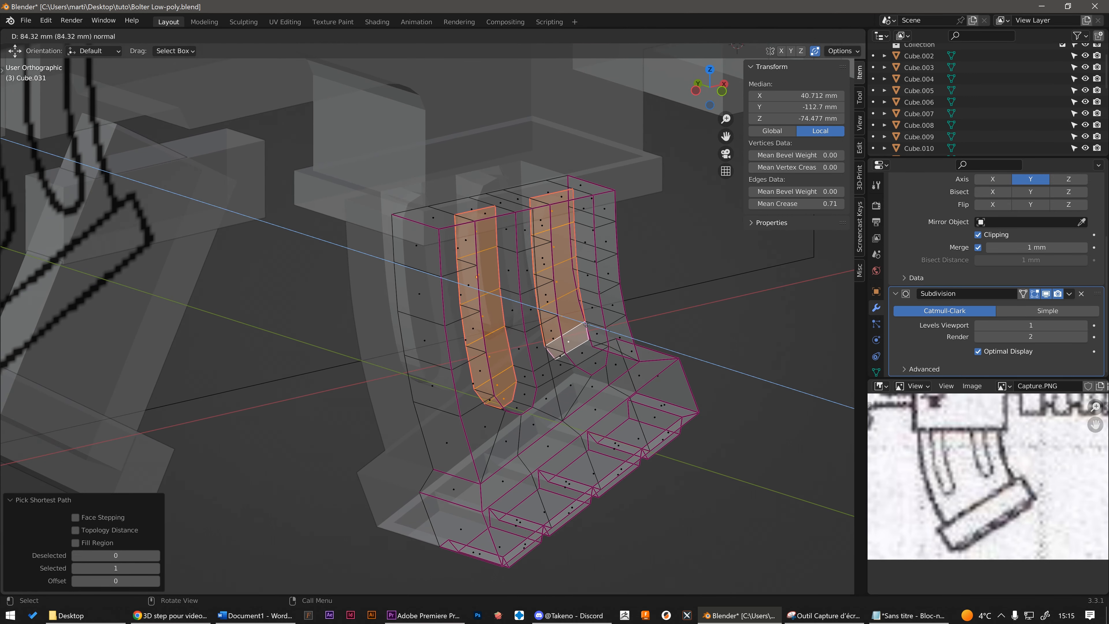
pyautogui.click(583, 324)
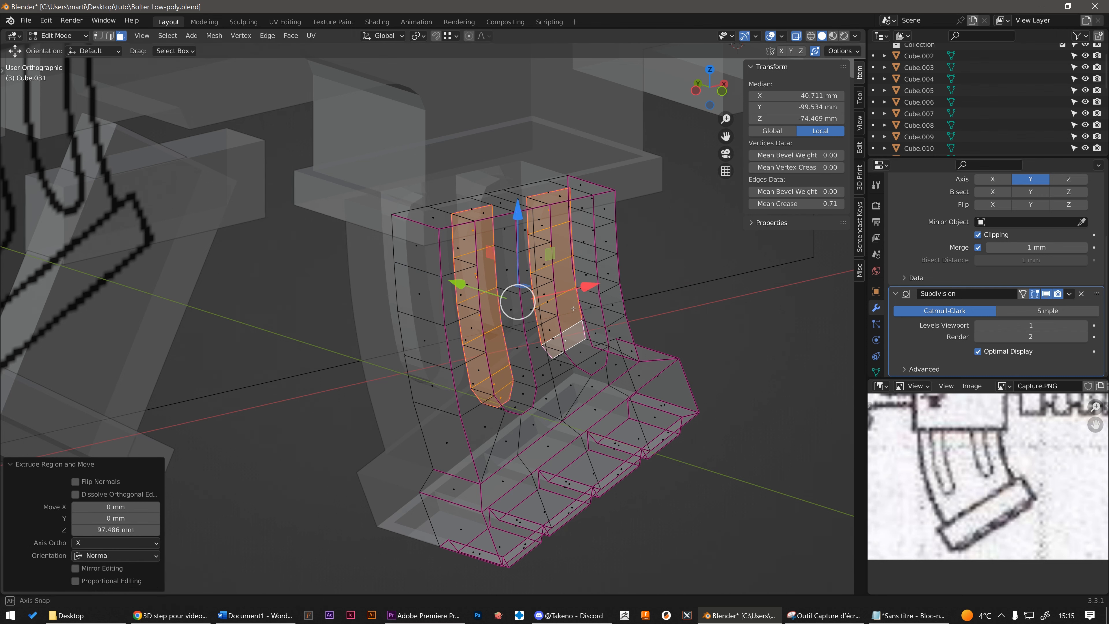
pyautogui.moveTo(583, 324)
pyautogui.mouseDown(button='middle')
pyautogui.moveTo(567, 345)
pyautogui.moveTo(578, 332)
pyautogui.mouseUp(button='middle')
pyautogui.hotkey('alt', 'z')
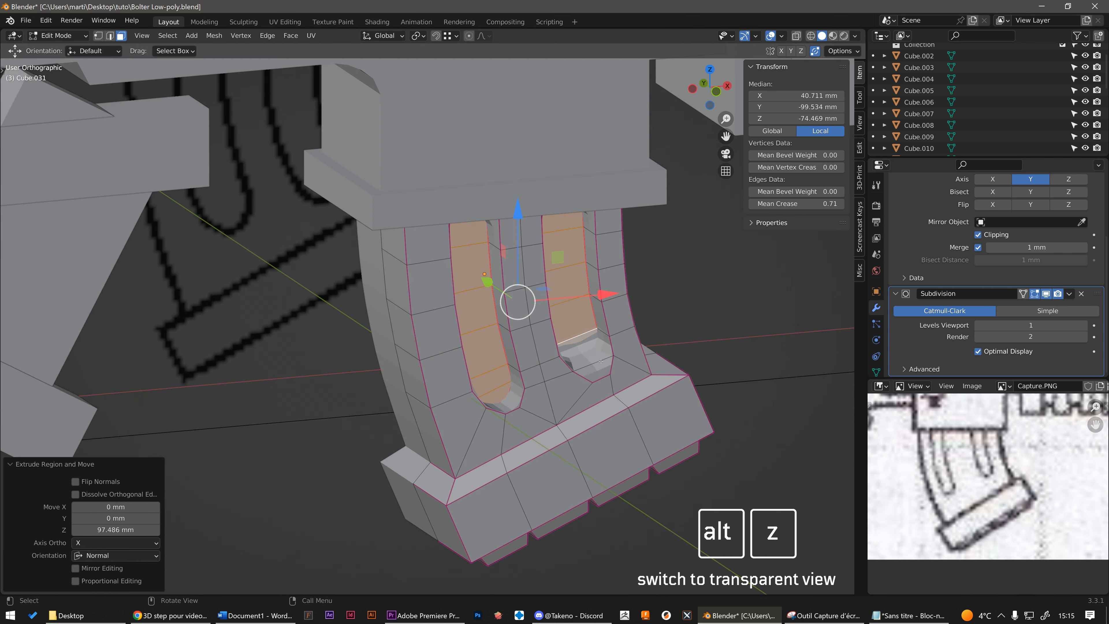
pyautogui.hotkey('ctrl', 'z')
# Add the right slot's lower end face to the selection and extrude both slots about 95 mm into the magazine
pyautogui.keyDown('shift'); pyautogui.click(594, 367); pyautogui.keyUp('shift')
pyautogui.moveTo(594, 367); pyautogui.dragTo(587, 347, button='middle')
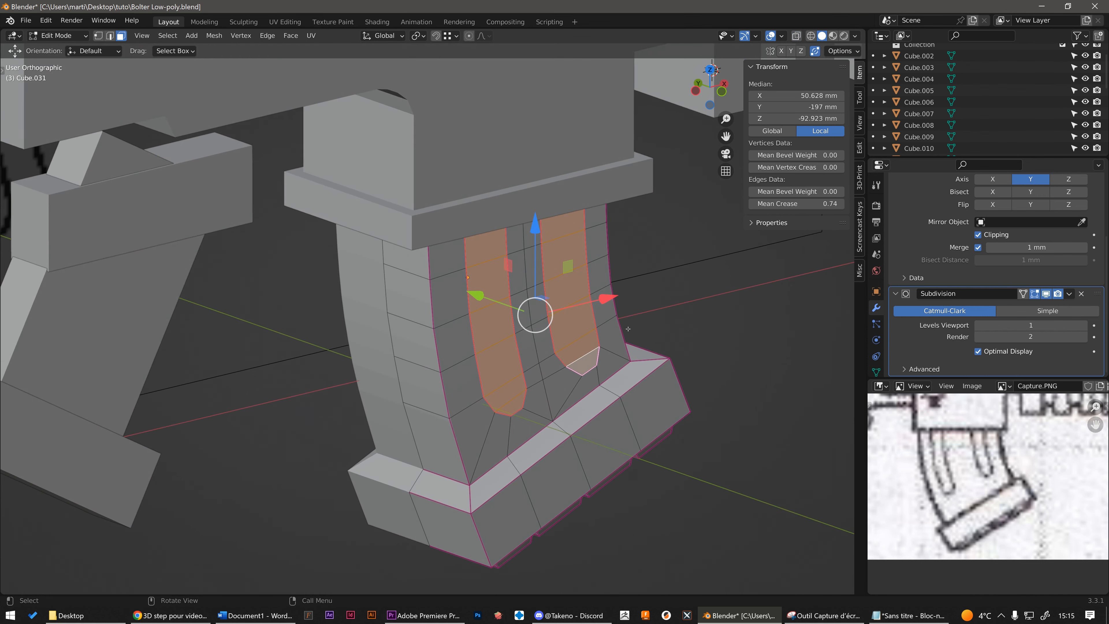
pyautogui.press('e')
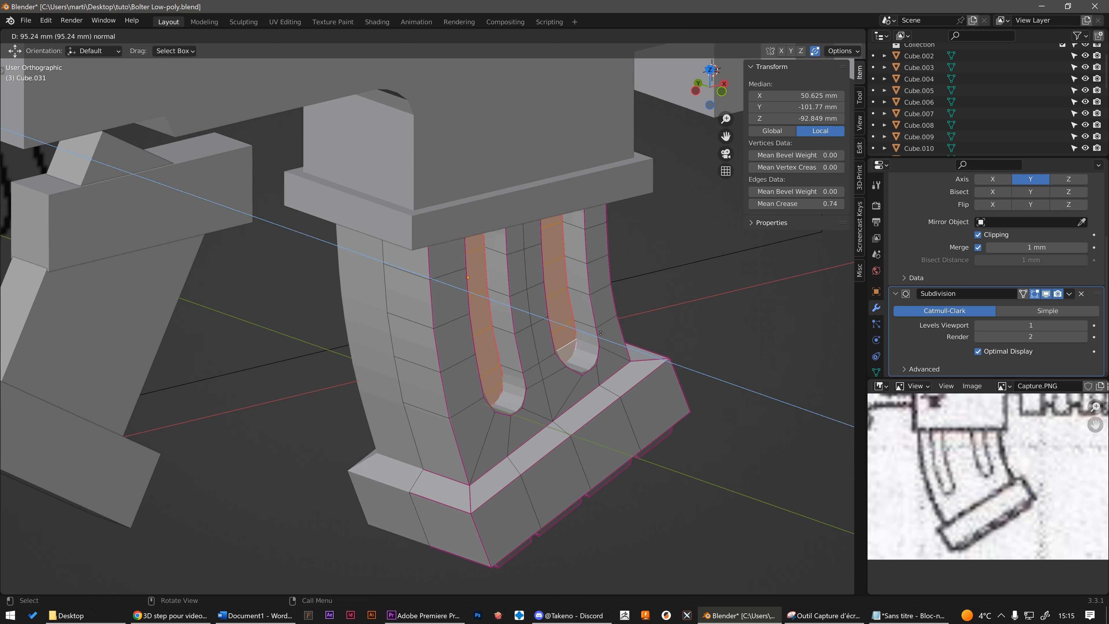
pyautogui.click(601, 332)
pyautogui.moveTo(601, 332)
pyautogui.mouseDown(button='middle')
pyautogui.moveTo(624, 305)
pyautogui.moveTo(556, 370)
pyautogui.moveTo(586, 341)
pyautogui.moveTo(601, 347)
pyautogui.moveTo(587, 377)
pyautogui.mouseUp(button='middle')
# In Object Mode, set the Subdivision modifier's viewport level to 2
pyautogui.press('Tab')
pyautogui.scroll(4, 610, 314)
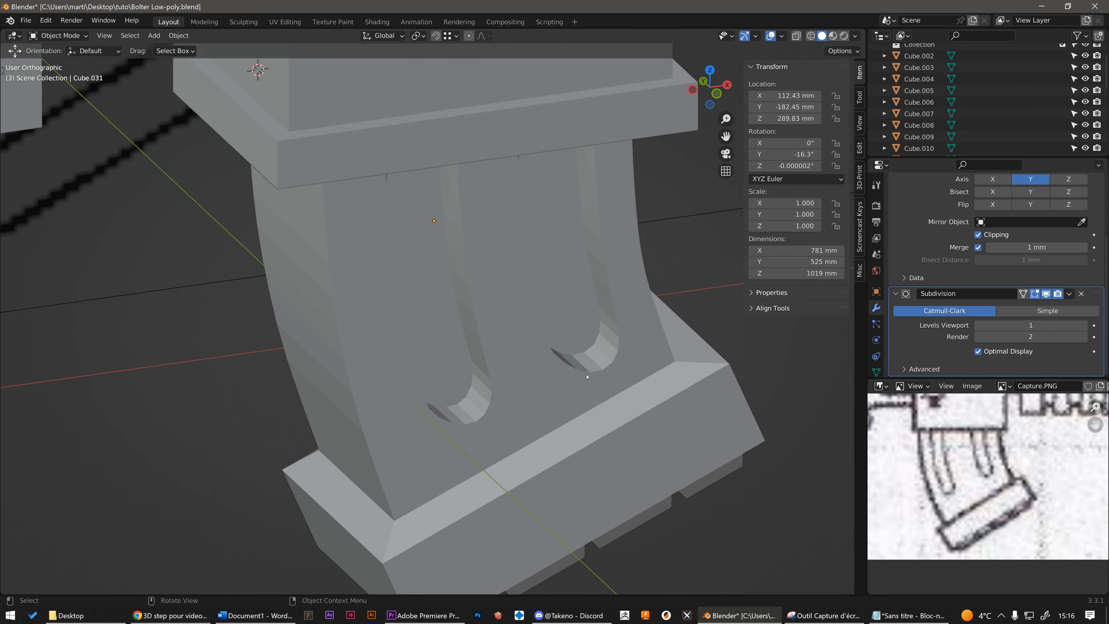
pyautogui.click(1084, 326)
pyautogui.moveTo(616, 314); pyautogui.dragTo(650, 261, button='middle')
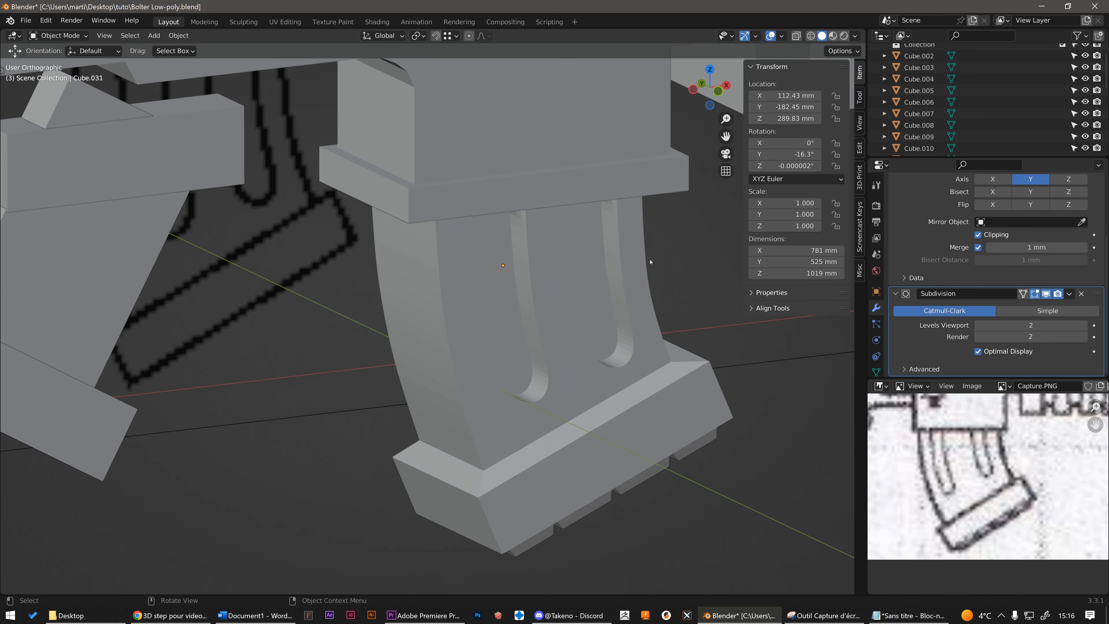
# Turn on X-ray and inspect the recessed slots' upper ends behind the magazine well
pyautogui.press('Tab')
pyautogui.press('Tab')
pyautogui.hotkey('alt', 'z')
pyautogui.moveTo(612, 198); pyautogui.dragTo(628, 220, button='middle')
pyautogui.click(632, 223)
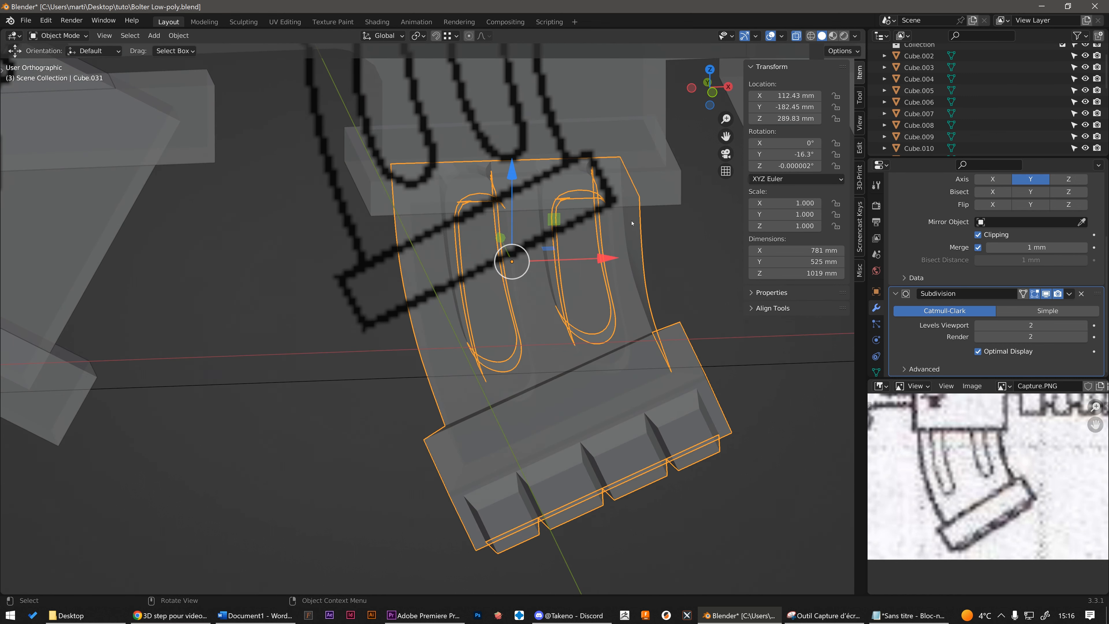
# Isolate the magazine in Edit Mode and examine the right slot's upper end, starting from its top face
pyautogui.press('/')
pyautogui.press('Tab')
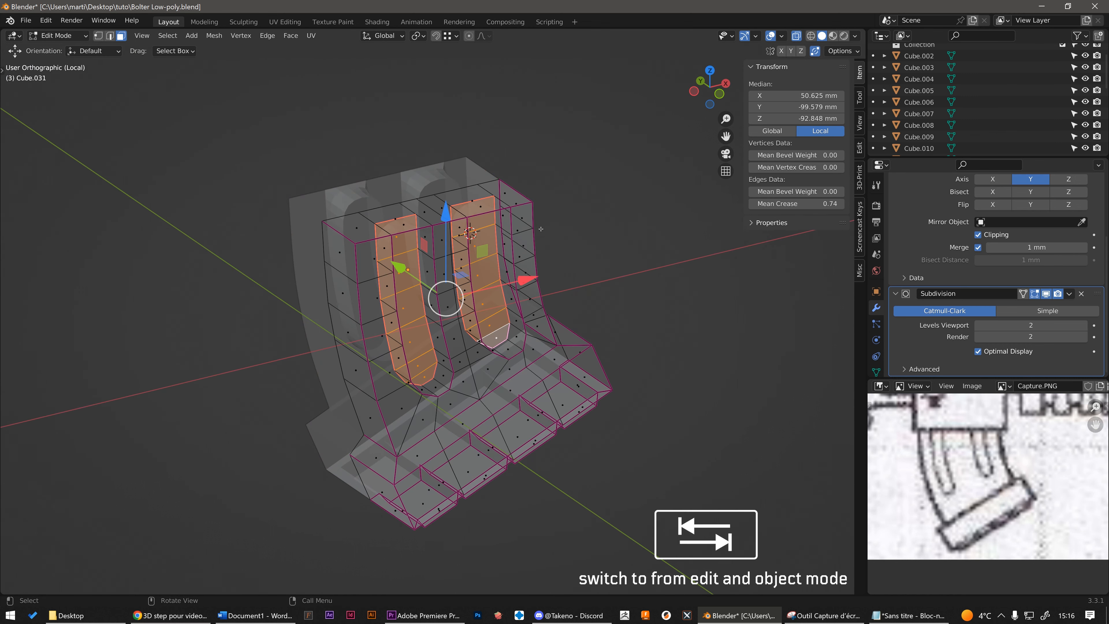
pyautogui.hotkey('alt', 'z')
pyautogui.scroll(3, 485, 207)
pyautogui.click(483, 207)
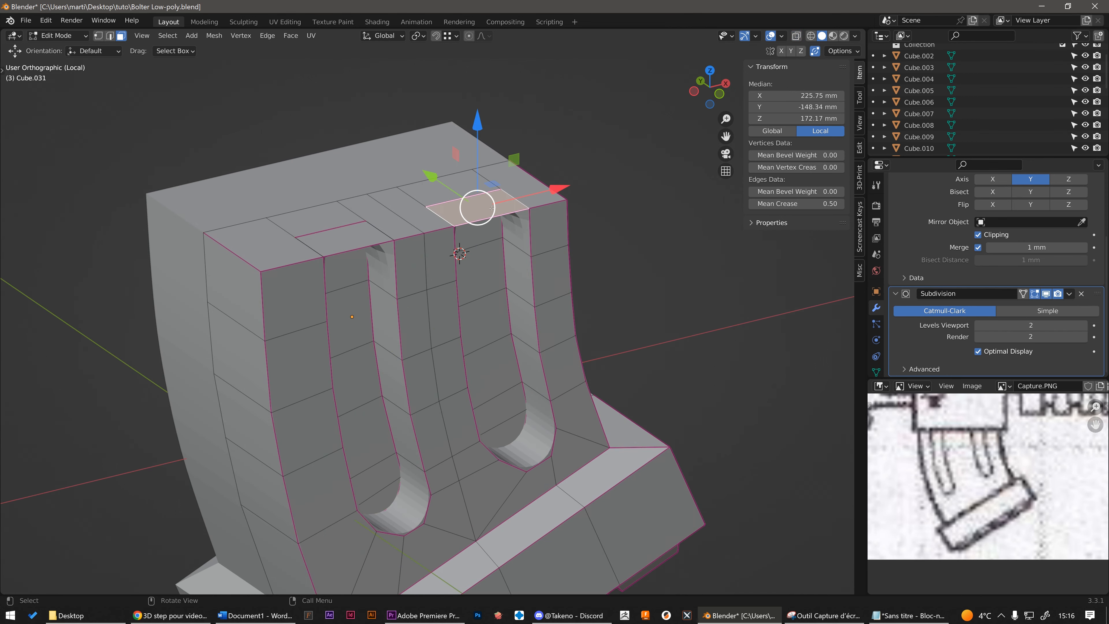
pyautogui.moveTo(481, 208)
pyautogui.mouseDown(button='middle')
pyautogui.moveTo(470, 184)
pyautogui.moveTo(470, 194)
pyautogui.mouseUp(button='middle')
pyautogui.scroll(3, 469, 197)
pyautogui.hotkey('alt', 'z')
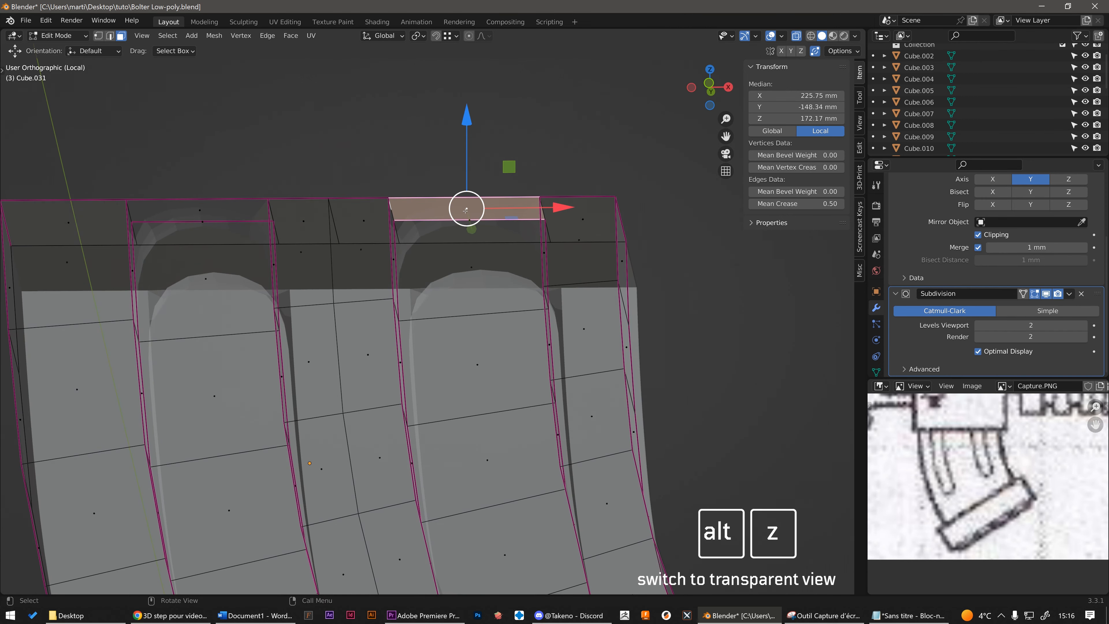
pyautogui.hotkey('alt', 'z')
# Delete the row of top faces in front of the magazine's centre line, including the ones above the slots
pyautogui.keyDown('shift'); pyautogui.click(462, 217); pyautogui.keyUp('shift')
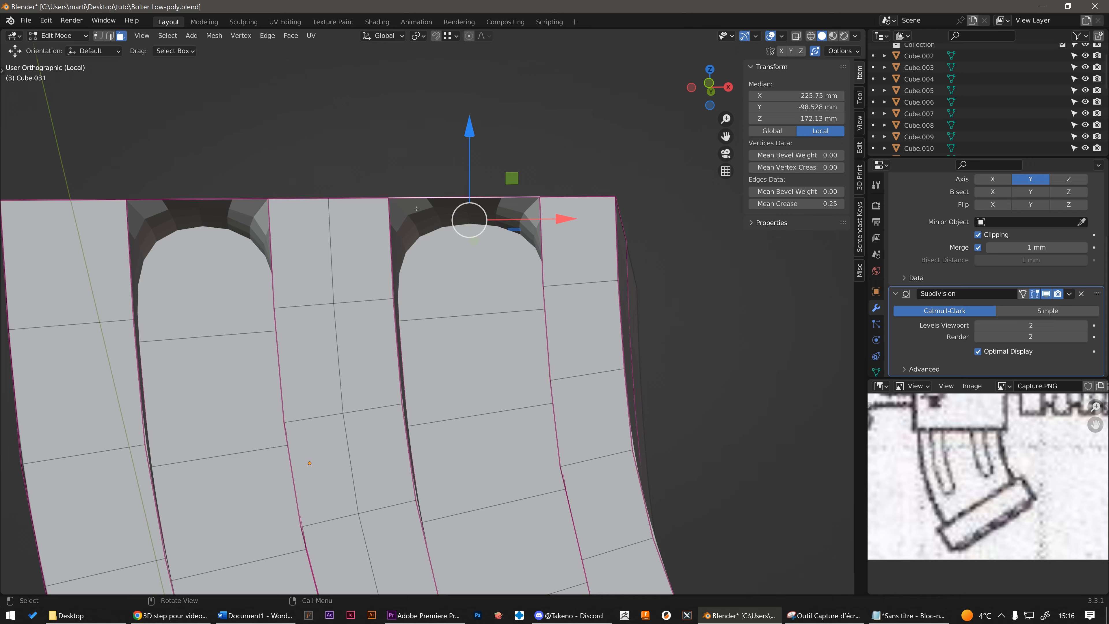
pyautogui.moveTo(417, 208); pyautogui.dragTo(448, 222, button='middle')
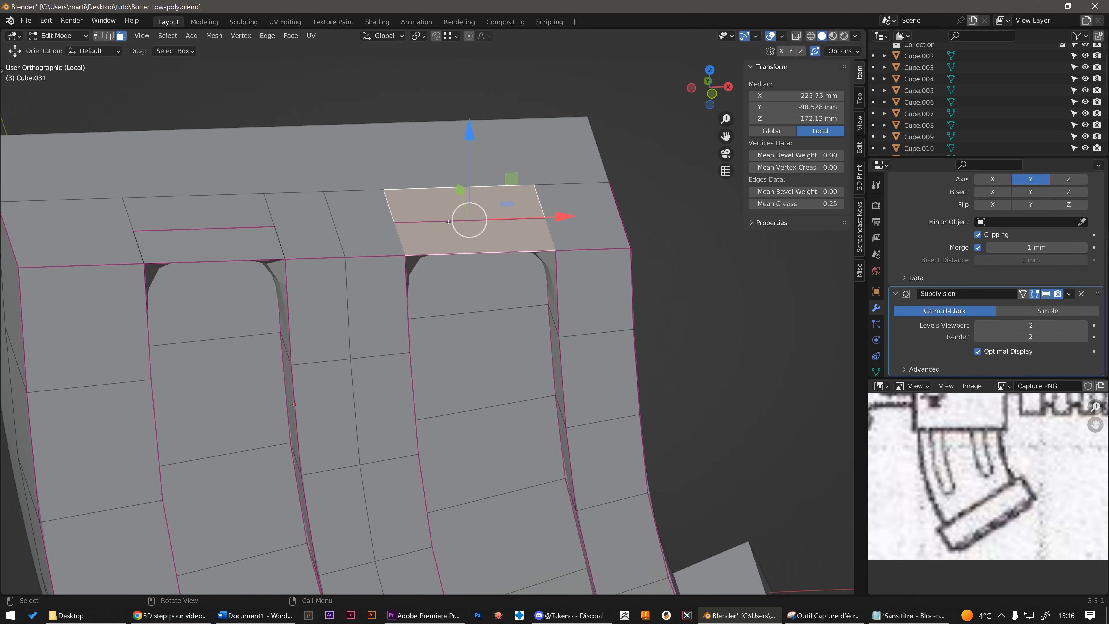
pyautogui.scroll(-4, 448, 222)
pyautogui.moveTo(448, 222)
pyautogui.mouseDown(button='middle')
pyautogui.moveTo(431, 229)
pyautogui.moveTo(448, 216)
pyautogui.mouseUp(button='middle')
pyautogui.hotkey('alt', 'z')
pyautogui.hotkey('alt', 'z')
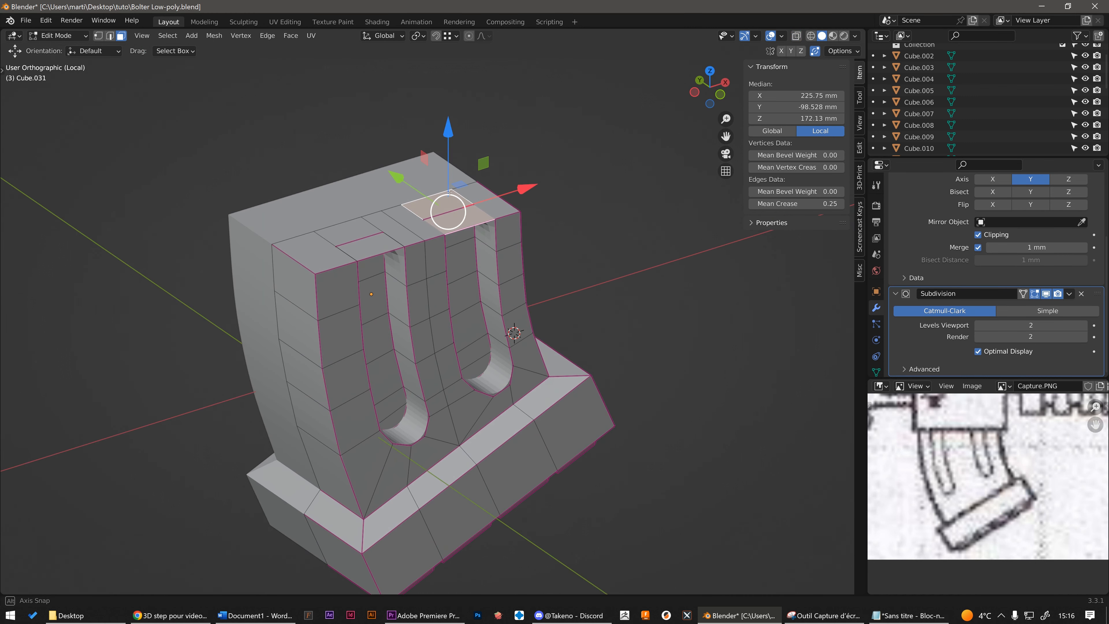
pyautogui.keyDown('shift'); pyautogui.click(500, 210); pyautogui.keyUp('shift')
pyautogui.keyDown('shift'); pyautogui.click(397, 228); pyautogui.keyUp('shift')
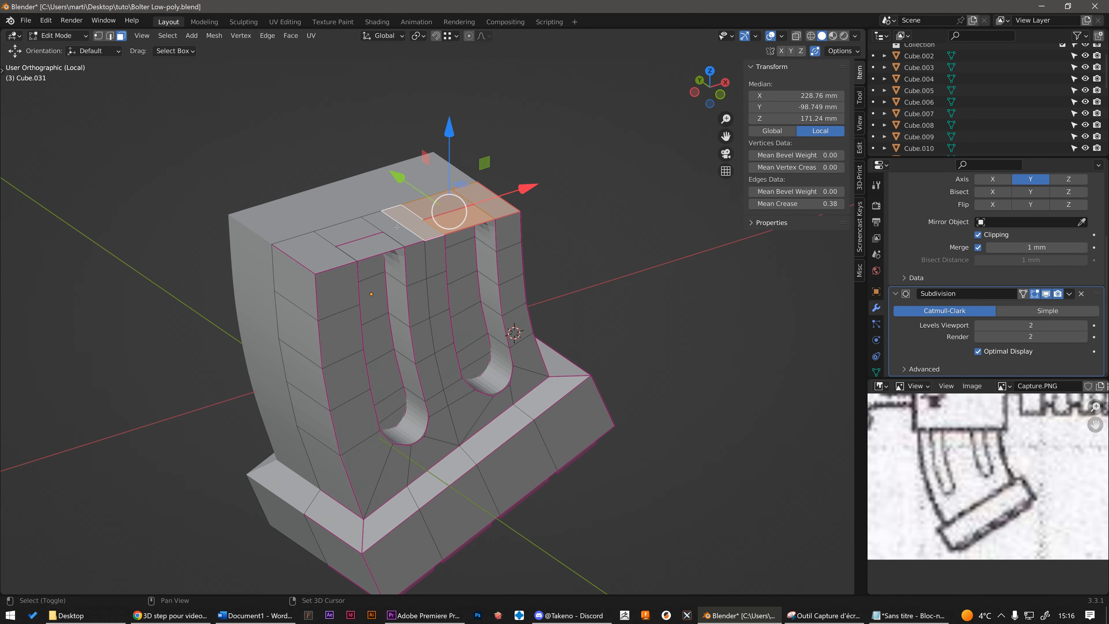
pyautogui.keyDown('shift'); pyautogui.click(363, 238); pyautogui.keyUp('shift')
pyautogui.keyDown('shift'); pyautogui.click(340, 249); pyautogui.keyUp('shift')
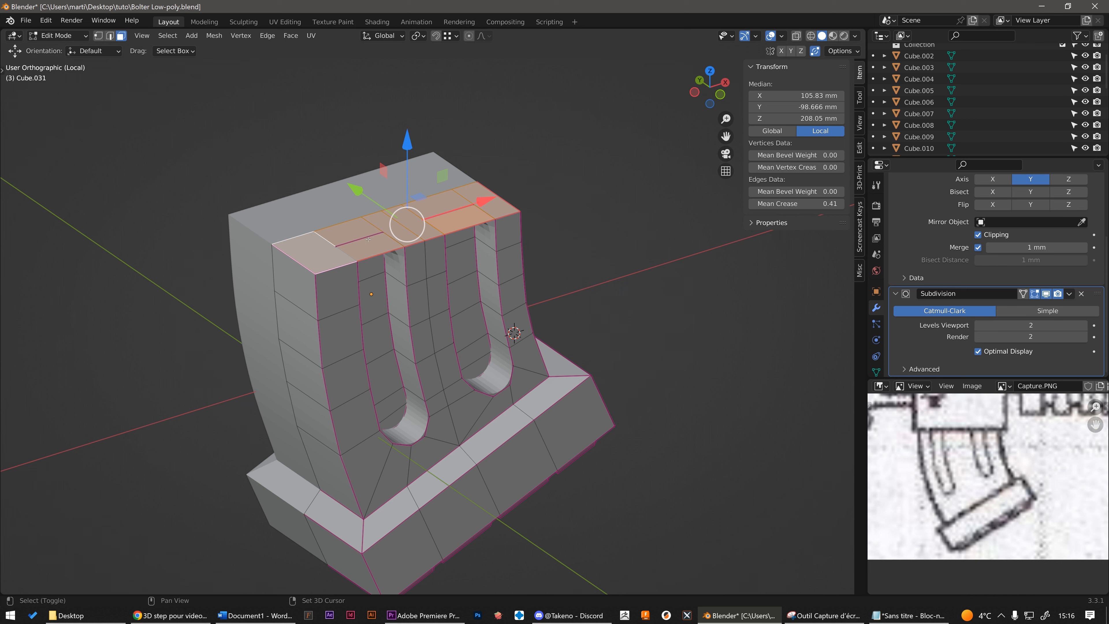
pyautogui.press('x')
pyautogui.click(371, 183)
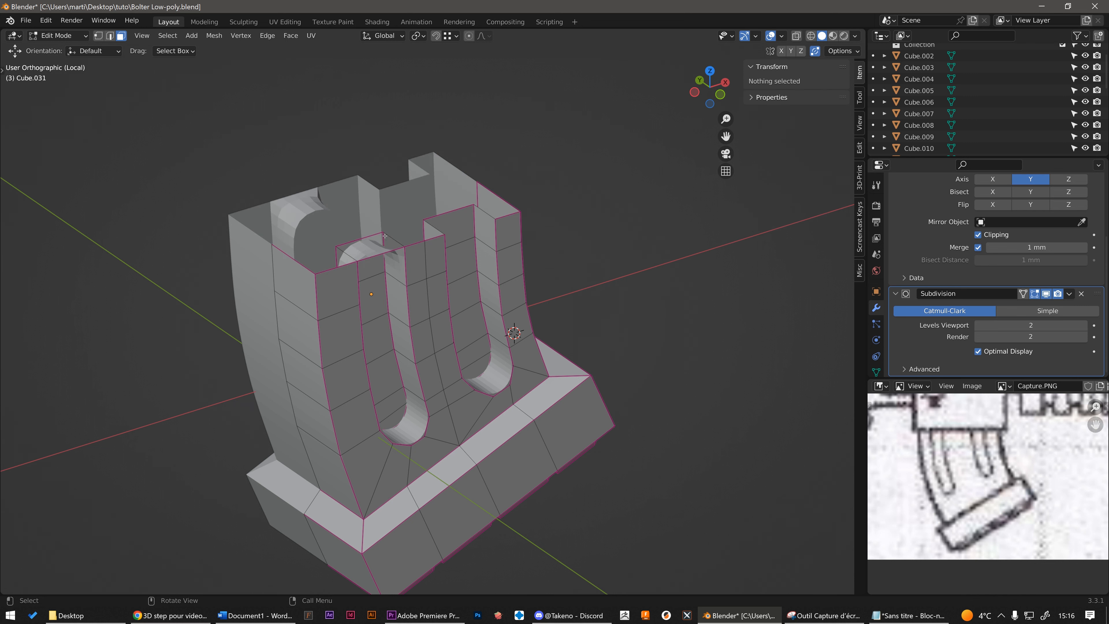
# Delete the leftover face closing the left slot's upper end
pyautogui.click(375, 237)
pyautogui.moveTo(375, 237)
pyautogui.mouseDown(button='middle')
pyautogui.moveTo(405, 236)
pyautogui.moveTo(318, 204)
pyautogui.moveTo(384, 224)
pyautogui.mouseUp(button='middle')
pyautogui.press('x')
pyautogui.click(406, 236)
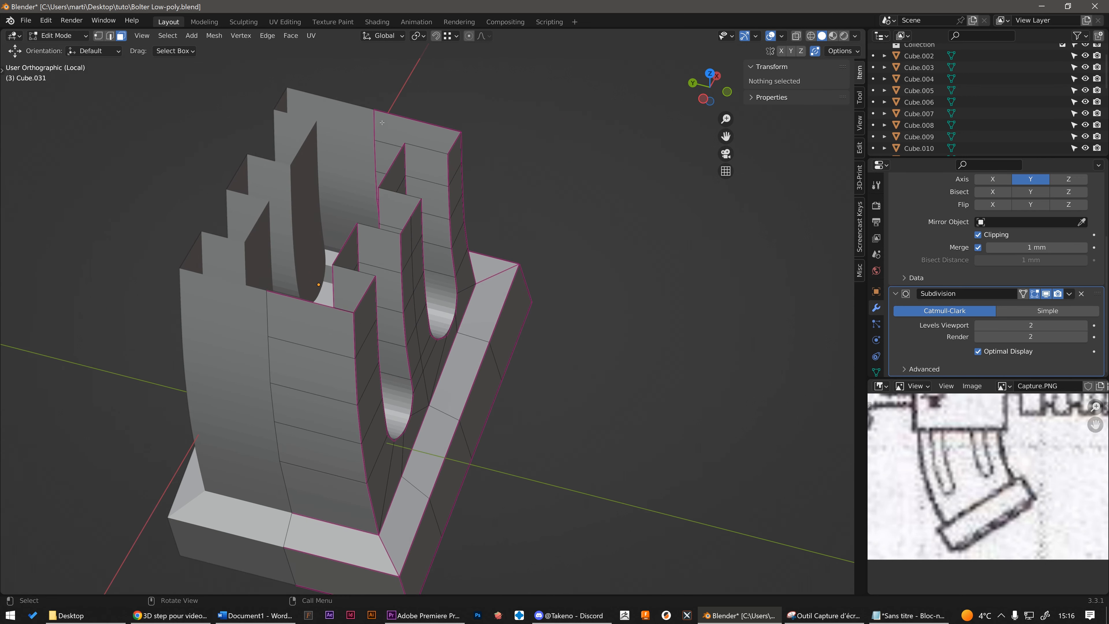
# Select the open top rim vertices between both ends of the magazine's centre line and fill them with one face
pyautogui.press('1')
pyautogui.click(373, 109)
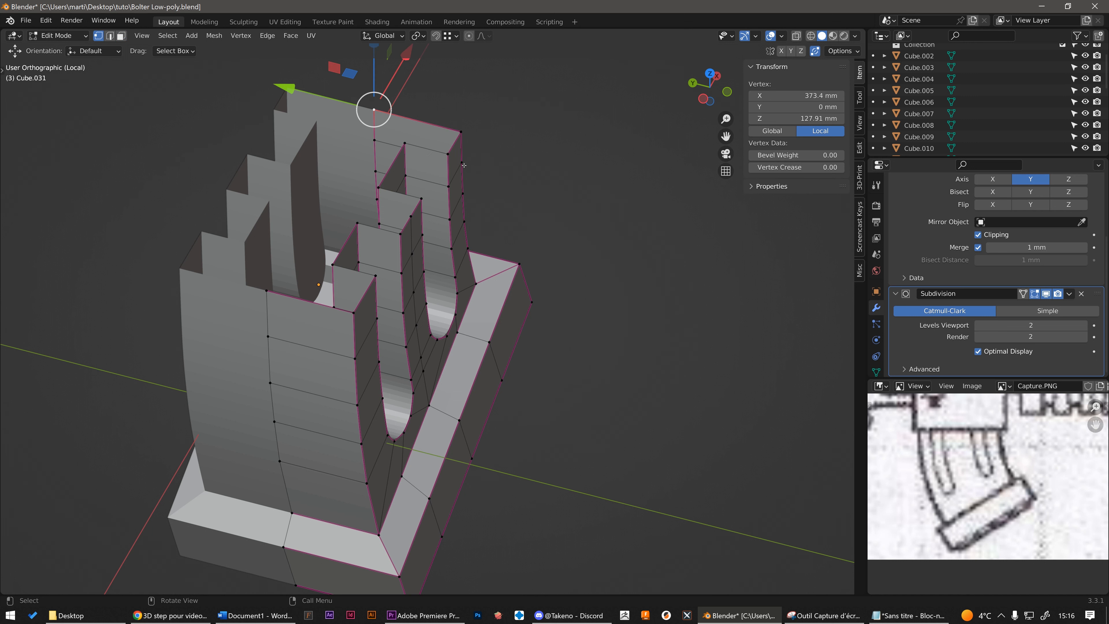
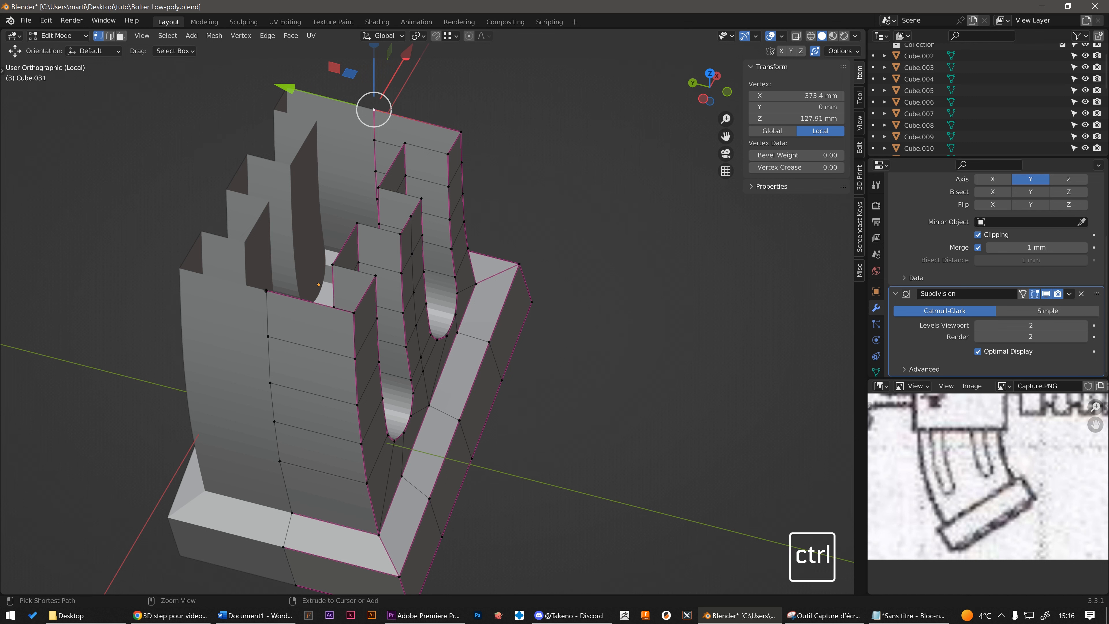
pyautogui.keyDown('ctrl'); pyautogui.click(266, 291); pyautogui.keyUp('ctrl')
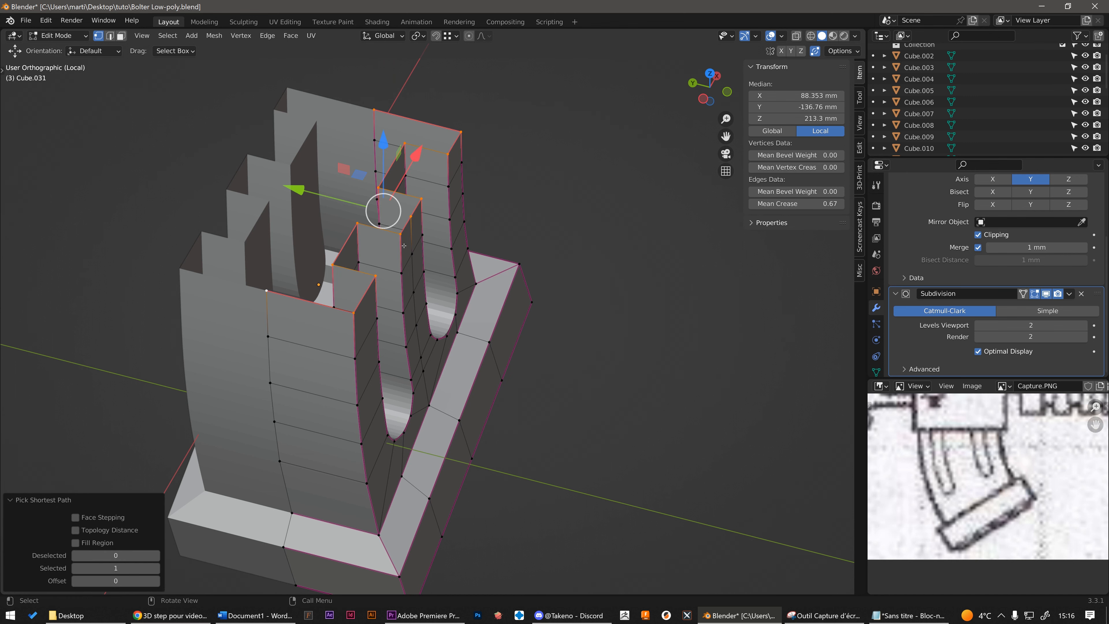
pyautogui.press('f')
pyautogui.moveTo(404, 245); pyautogui.dragTo(305, 168, button='middle')
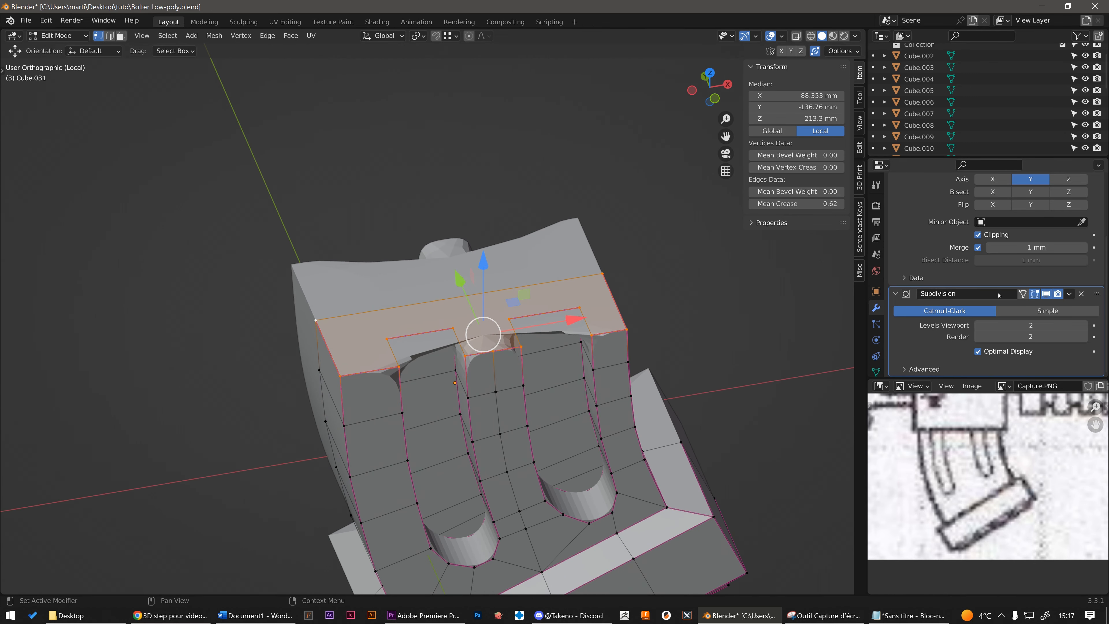
# Hide the Subdivision effect in the viewport and knife-cut the top face from each slot's outer back corner to the nearest centre-line end
pyautogui.click(1046, 293)
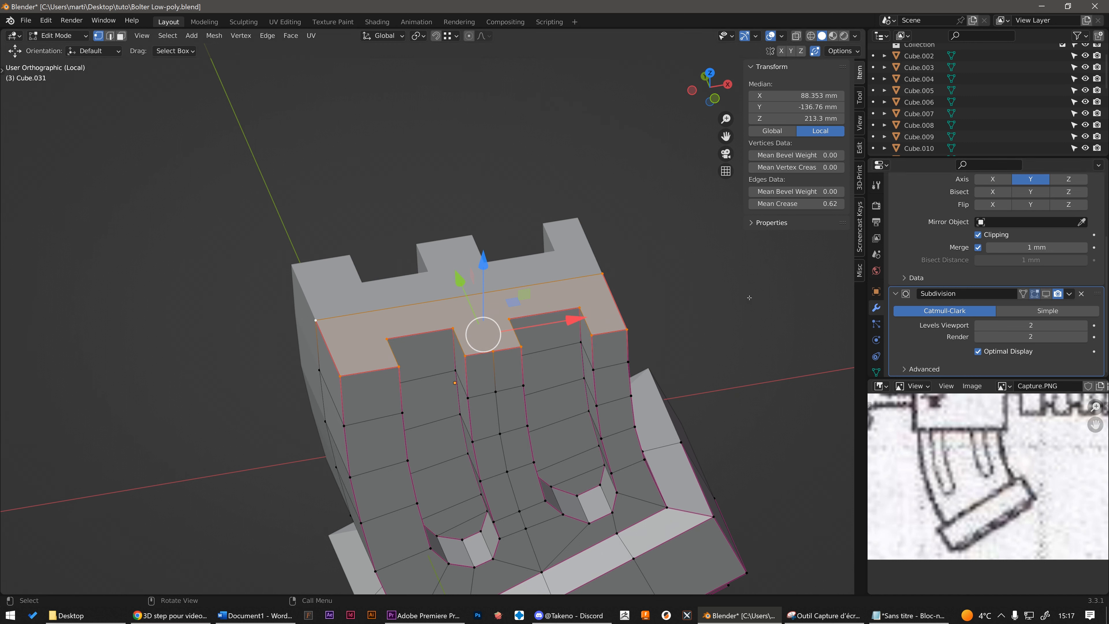
pyautogui.hotkey('alt', 'a')
pyautogui.press('k')
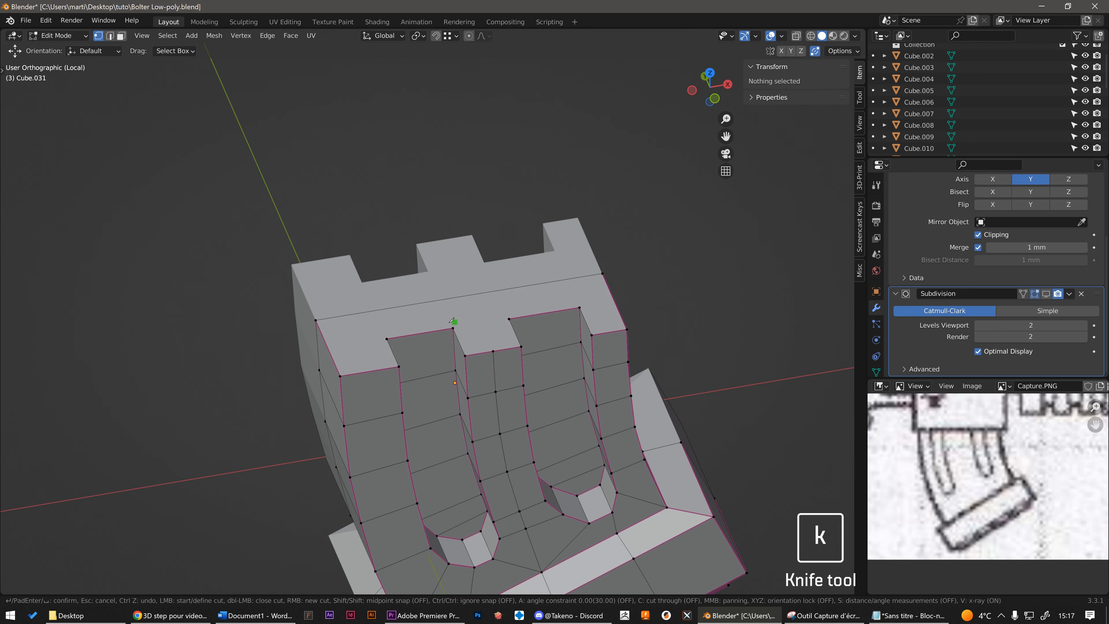
pyautogui.click(387, 339)
pyautogui.click(315, 320)
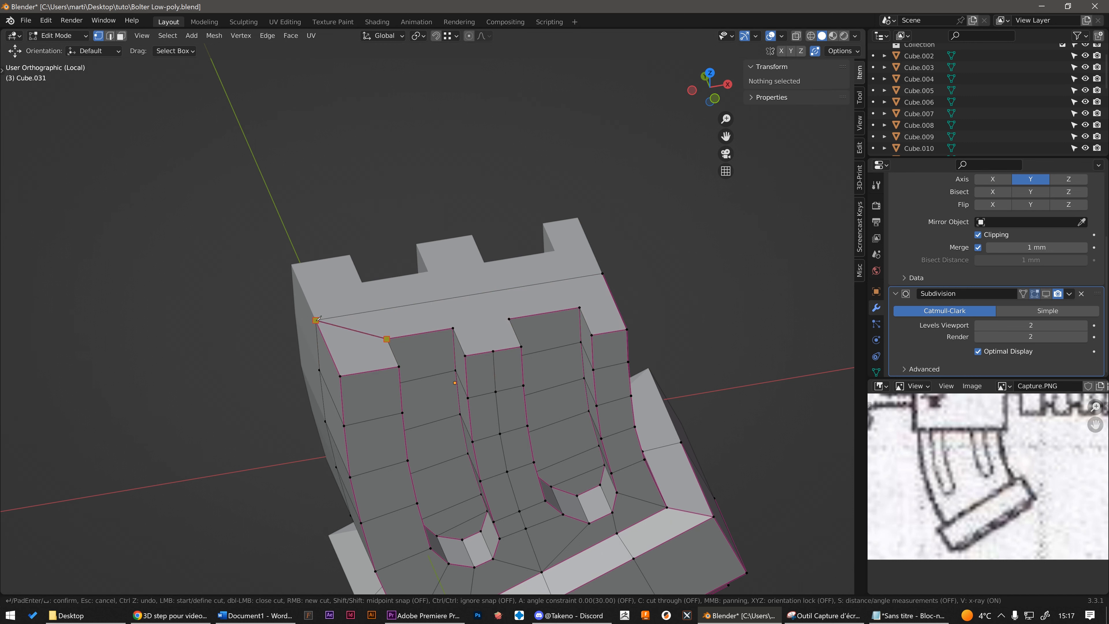
pyautogui.click(579, 307)
pyautogui.click(602, 273)
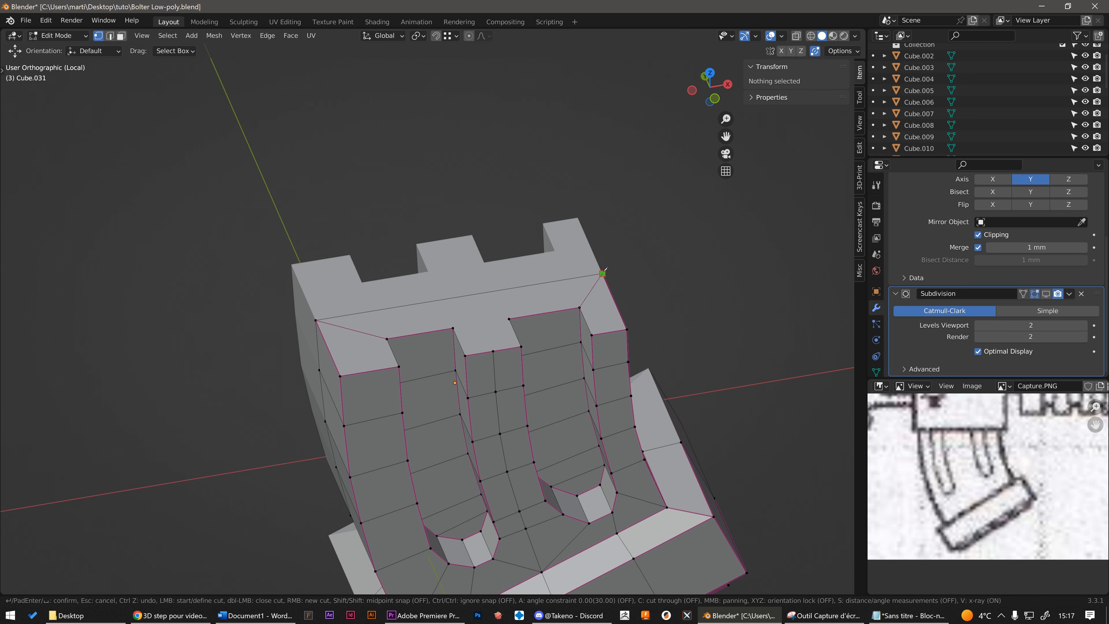
# Knife-cut between the slots' inner back corners and extend three cuts from the middle strip to the magazine's centre line
pyautogui.click(453, 328)
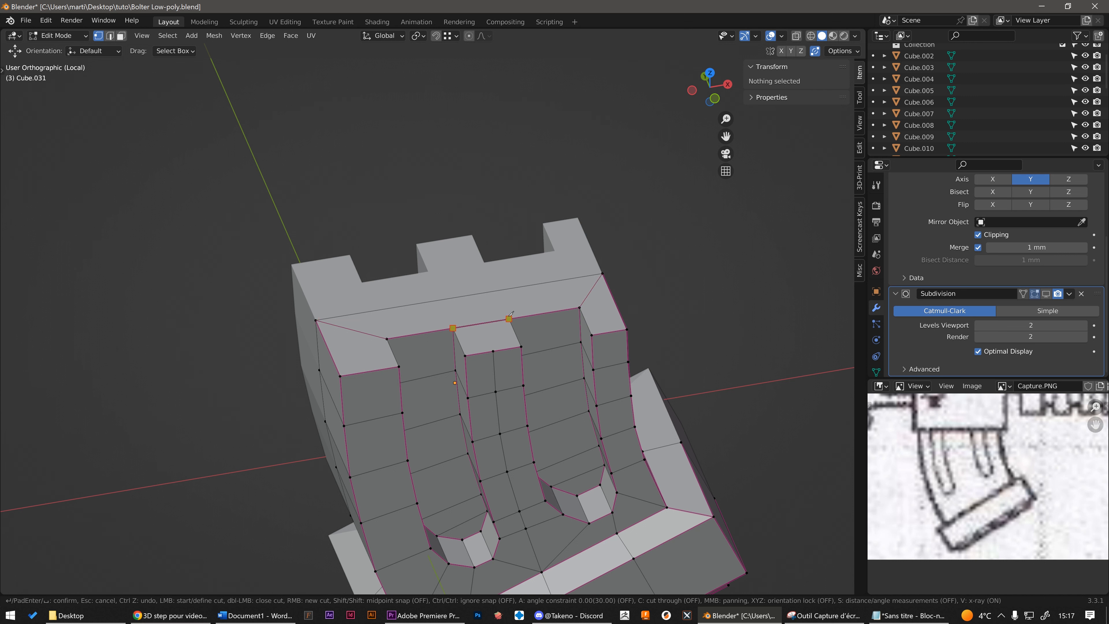
pyautogui.click(493, 351)
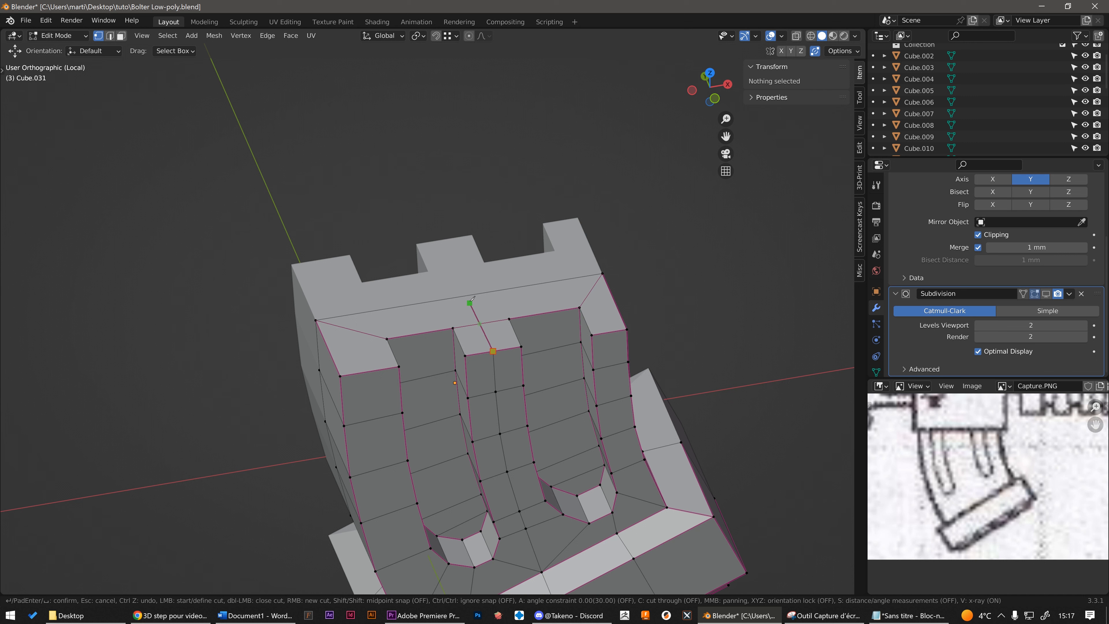
pyautogui.click(438, 300)
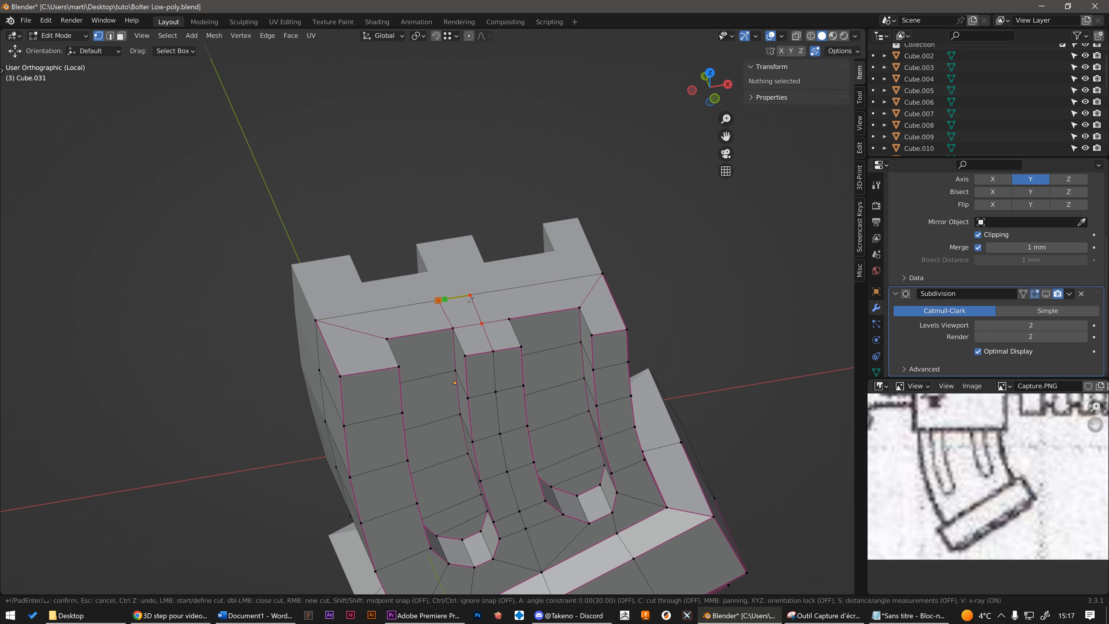
pyautogui.click(506, 289)
pyautogui.press('Return')
pyautogui.moveTo(496, 277); pyautogui.dragTo(537, 276, button='middle')
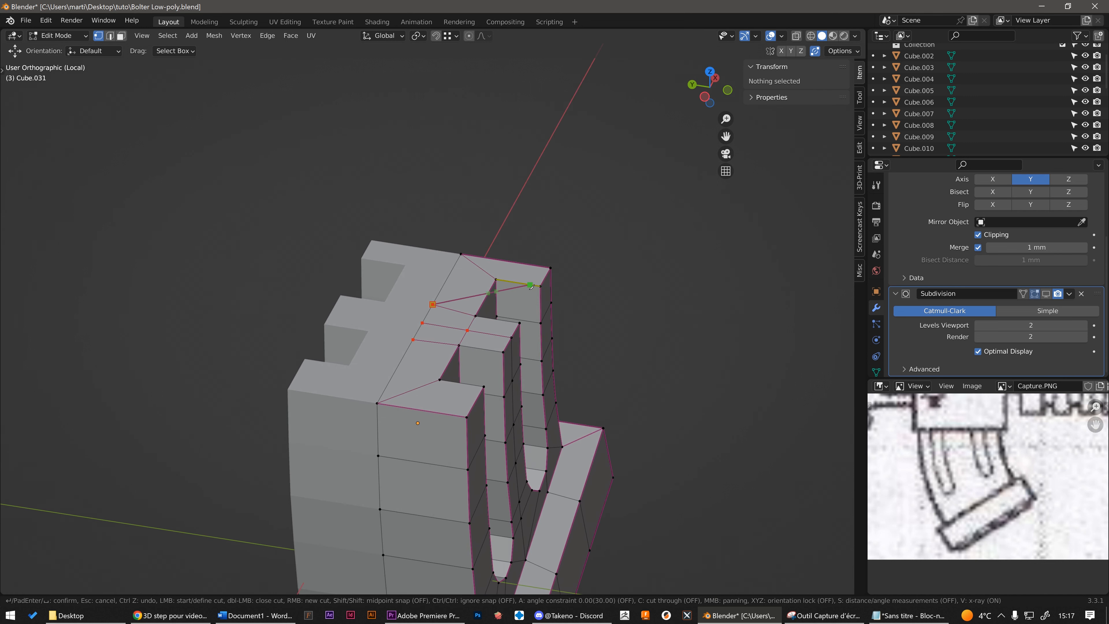
pyautogui.click(608, 249)
pyautogui.moveTo(607, 249); pyautogui.dragTo(564, 250, button='middle')
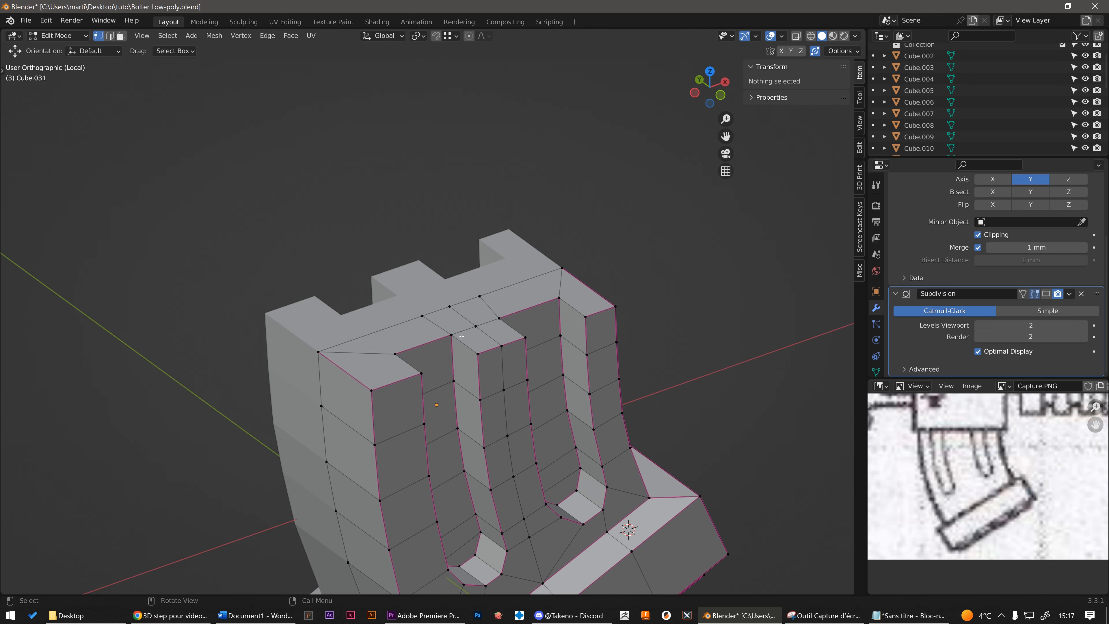
# Set an edge crease of 1 on the four side edges of the slots' openings in the top face
pyautogui.press('2')
pyautogui.click(465, 343)
pyautogui.keyDown('shift'); pyautogui.click(506, 324); pyautogui.keyUp('shift')
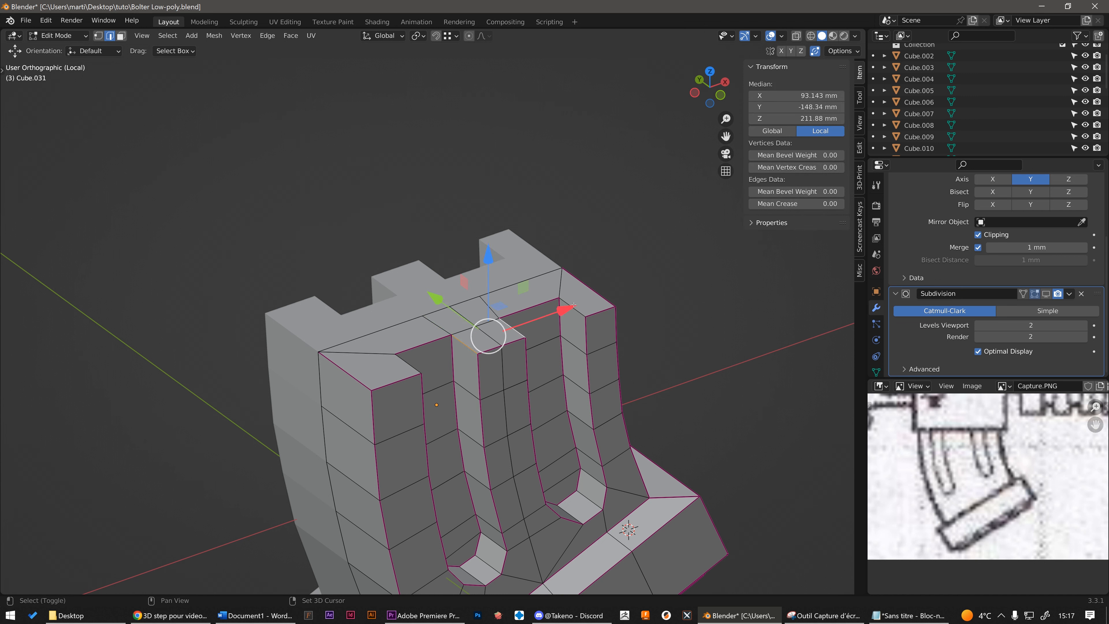
pyautogui.keyDown('shift'); pyautogui.click(567, 303); pyautogui.keyUp('shift')
pyautogui.moveTo(568, 302); pyautogui.dragTo(484, 301, button='middle')
pyautogui.keyDown('shift'); pyautogui.click(422, 283); pyautogui.keyUp('shift')
pyautogui.moveTo(448, 264); pyautogui.dragTo(512, 262, button='middle')
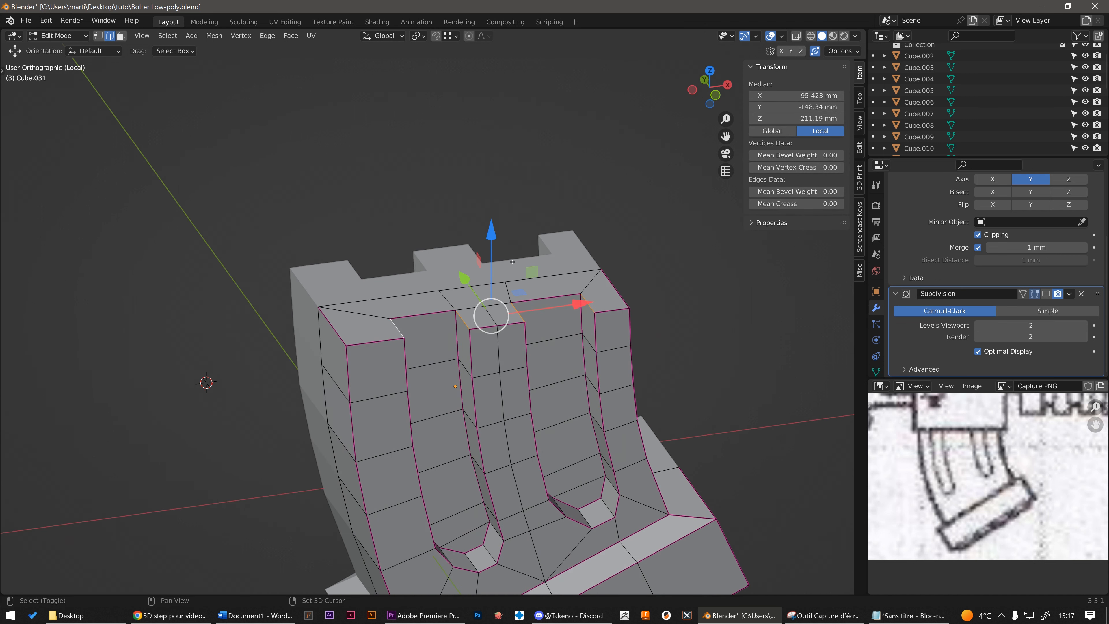
pyautogui.hotkey('shift', 'e')
pyautogui.press('1')
pyautogui.press('Return')
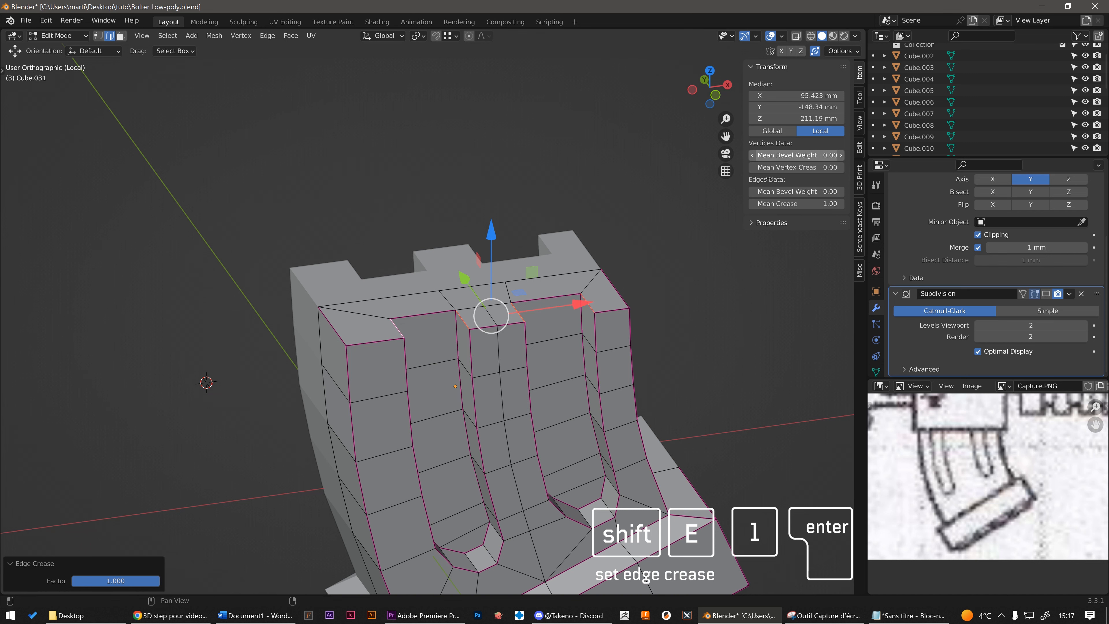
pyautogui.click(725, 292)
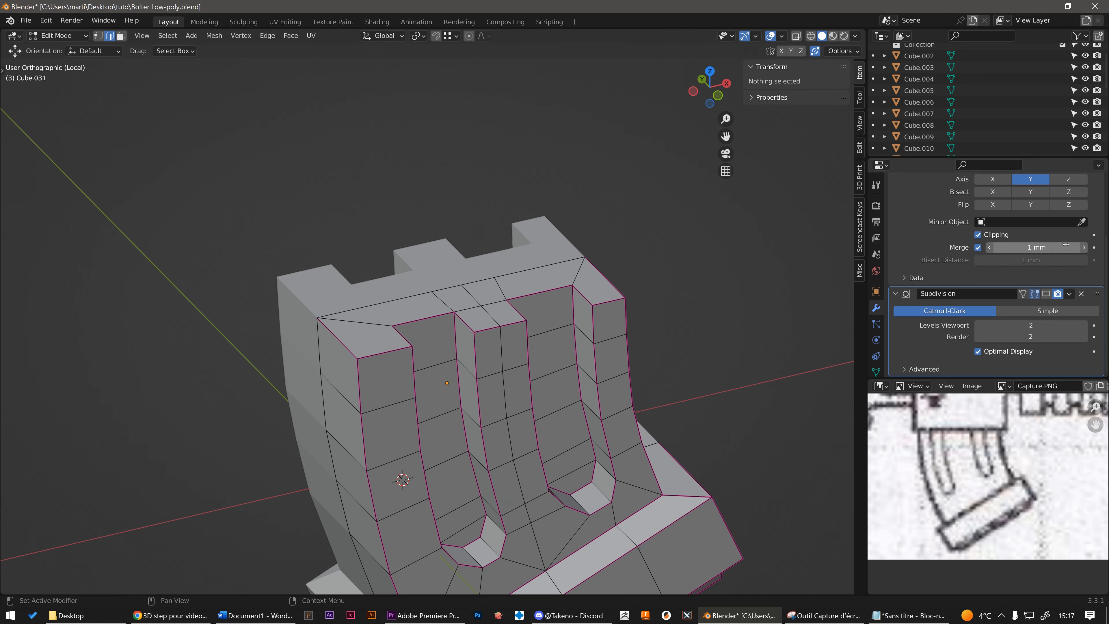
# Show the Subdivision effect in the viewport again, return to Object Mode and leave the isolated view
pyautogui.click(1045, 294)
pyautogui.scroll(-2, 705, 323)
pyautogui.press('Tab')
pyautogui.moveTo(710, 337); pyautogui.dragTo(689, 352, button='middle')
pyautogui.press('/')
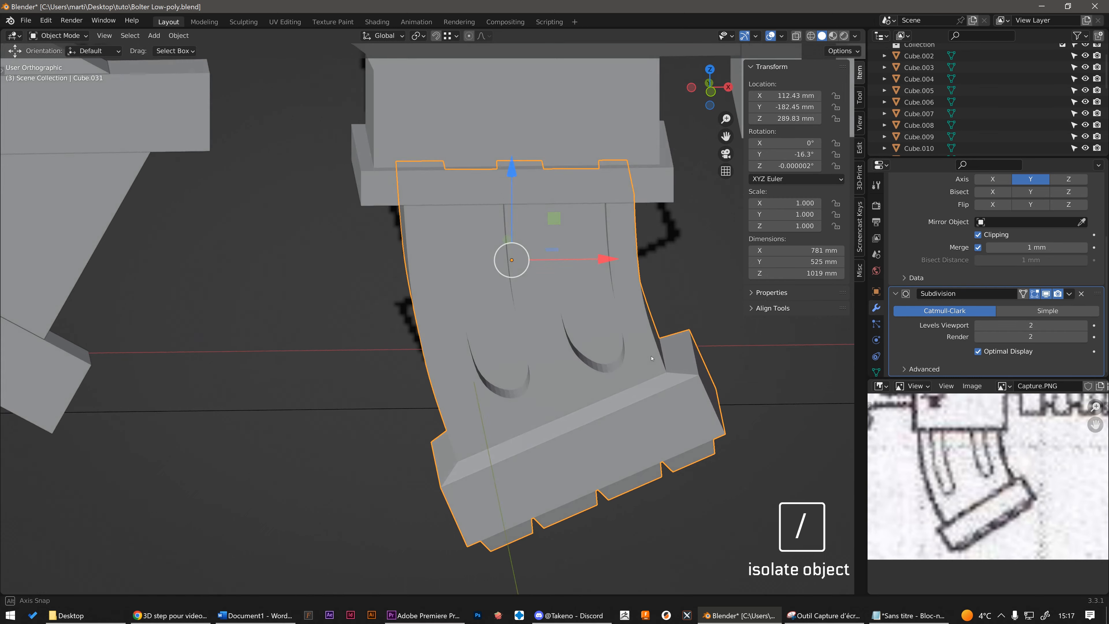
# Turn on X-ray and compare the magazine's mesh with the reference drawing from the front in Edit Mode
pyautogui.hotkey('alt', 'z')
pyautogui.scroll(1, 629, 339)
pyautogui.press('Tab')
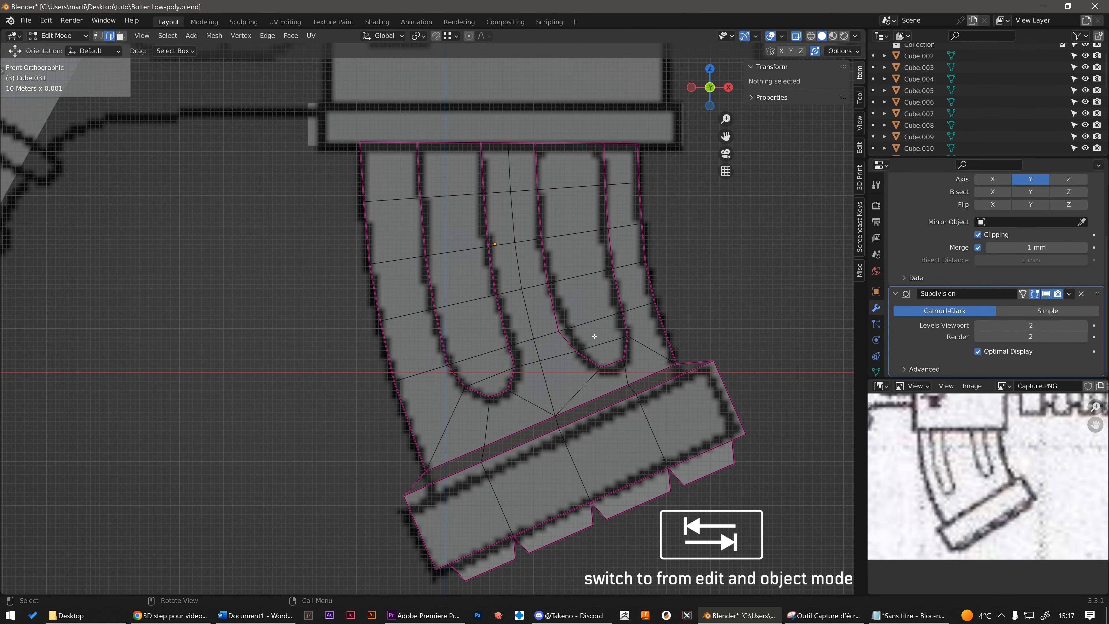
pyautogui.scroll(3, 628, 339)
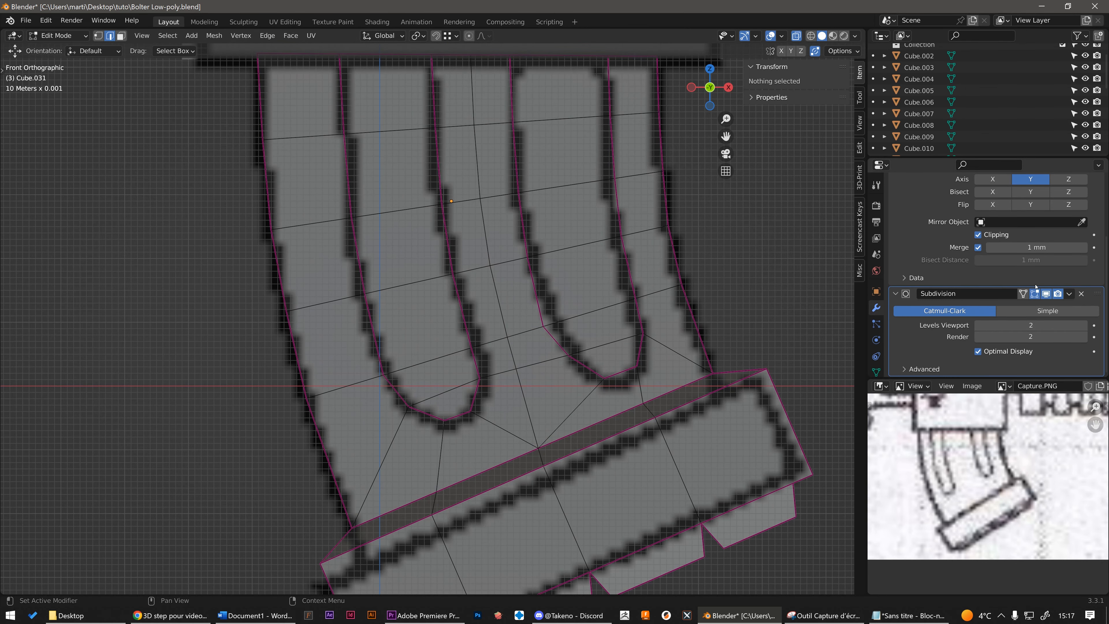
pyautogui.scroll(-4, 688, 272)
pyautogui.keyDown('shift'); pyautogui.moveTo(742, 258); pyautogui.dragTo(639, 315, button='middle'); pyautogui.keyUp('shift')
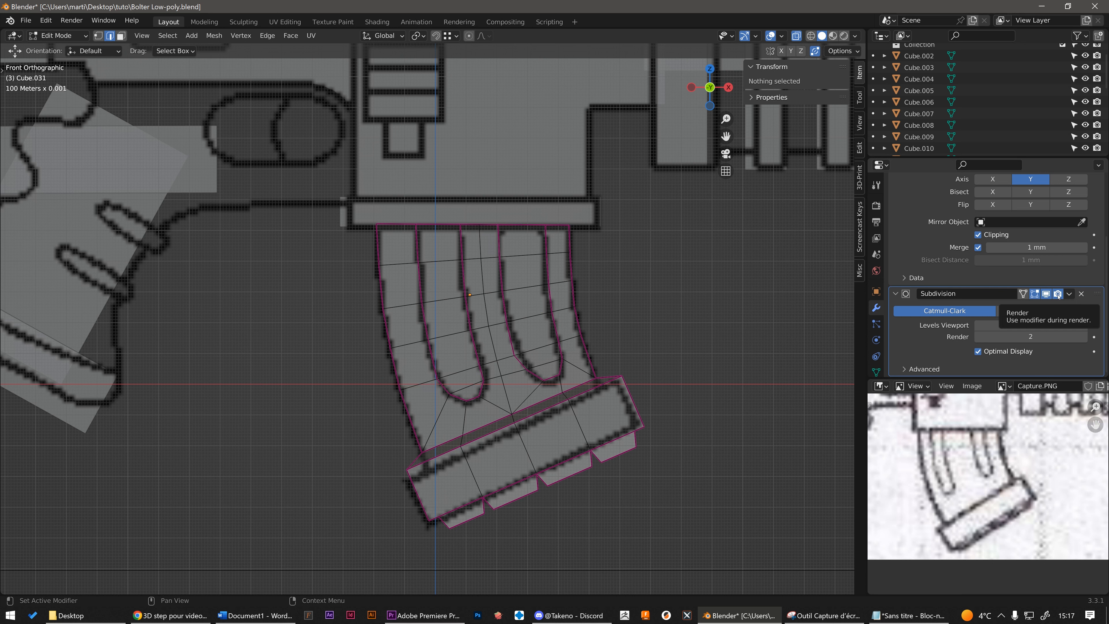
# Toggle the Subdivision modifier's viewport display off and back on to compare the low-poly and smoothed magazine, ending in Edit Mode
pyautogui.click(1059, 294)
pyautogui.click(1049, 294)
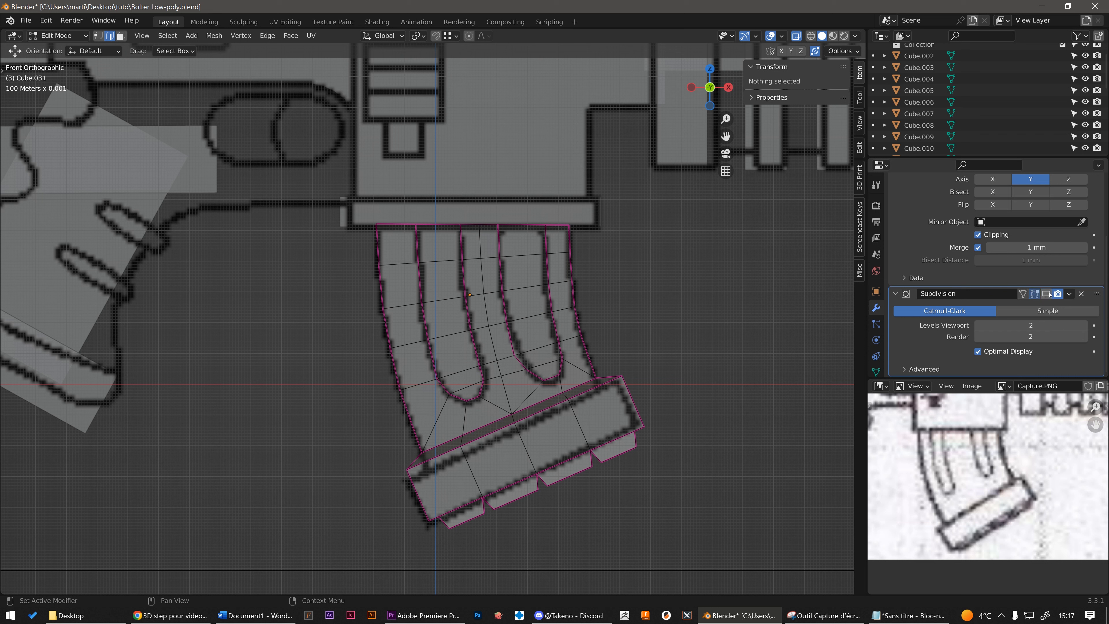
pyautogui.press('Tab')
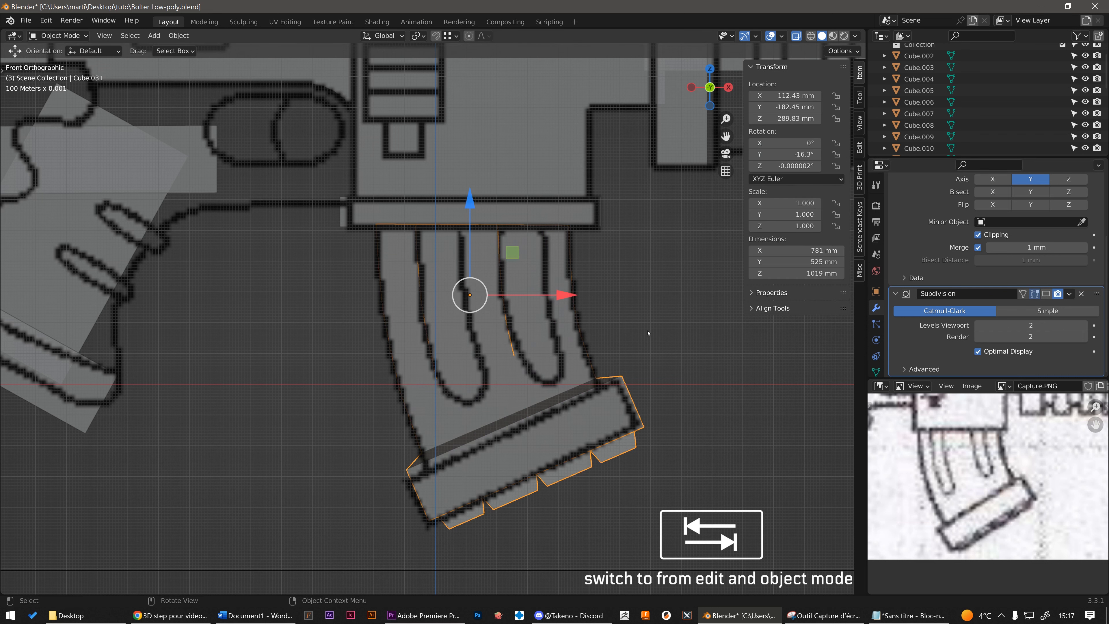
pyautogui.moveTo(718, 329); pyautogui.dragTo(648, 343, button='middle')
pyautogui.hotkey('alt', 'z')
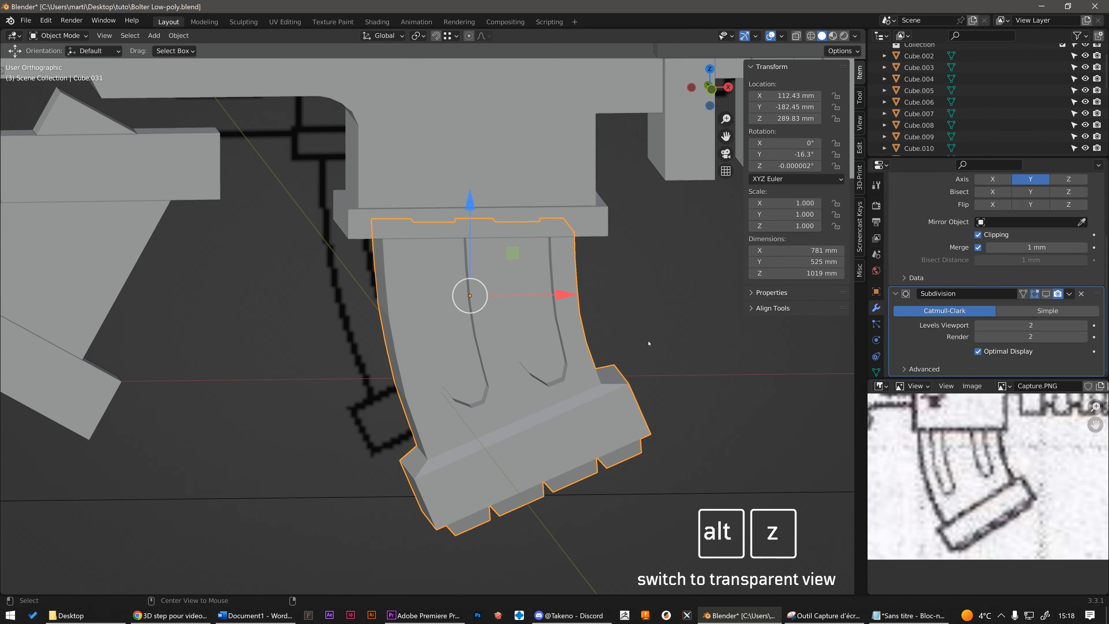
pyautogui.click(1046, 295)
pyautogui.press('Tab')
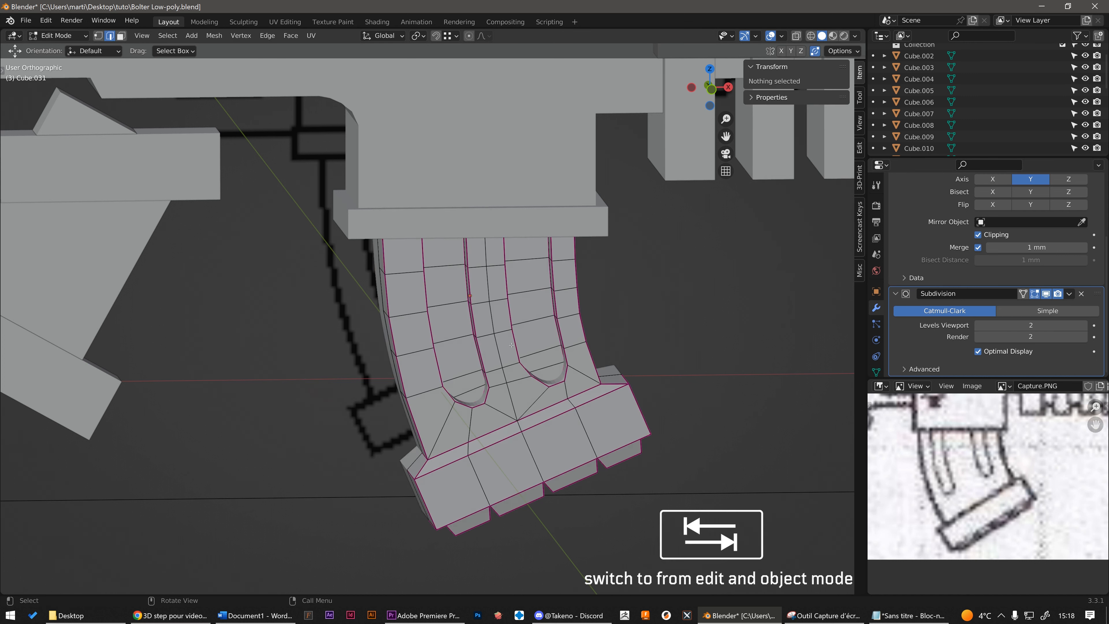
# Examine the rounded lower ends of the magazine's two slots up close from several angles
pyautogui.scroll(3, 681, 303)
pyautogui.moveTo(697, 299); pyautogui.dragTo(703, 313, button='middle')
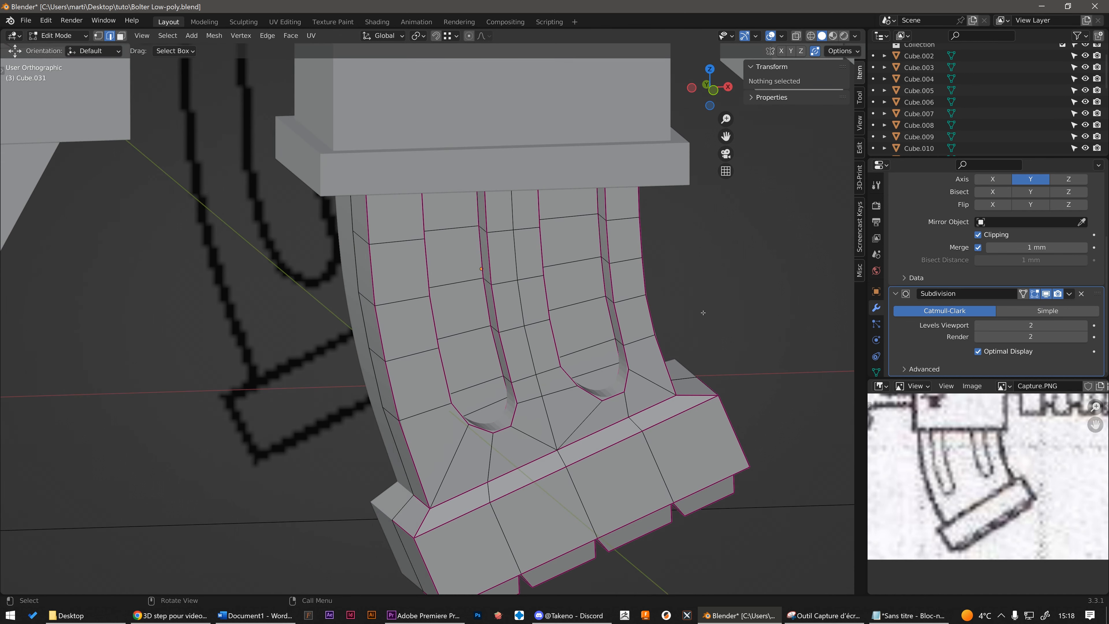
pyautogui.scroll(7, 531, 420)
pyautogui.scroll(-3, 485, 433)
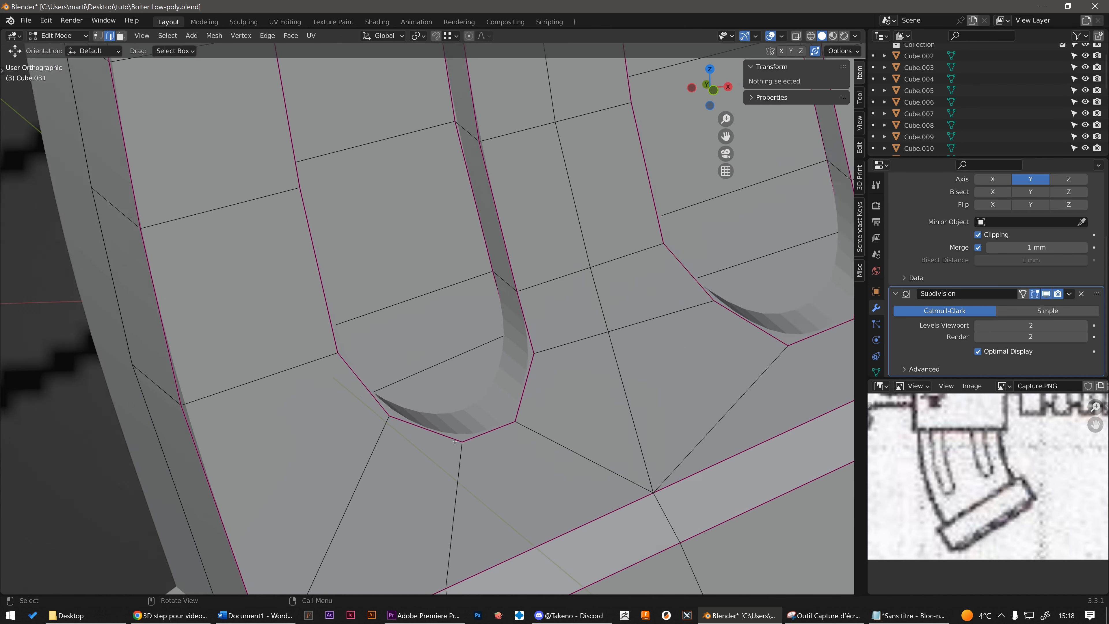
pyautogui.moveTo(441, 443); pyautogui.dragTo(389, 353, button='middle')
pyautogui.scroll(2, 290, 328)
pyautogui.scroll(-4, 310, 364)
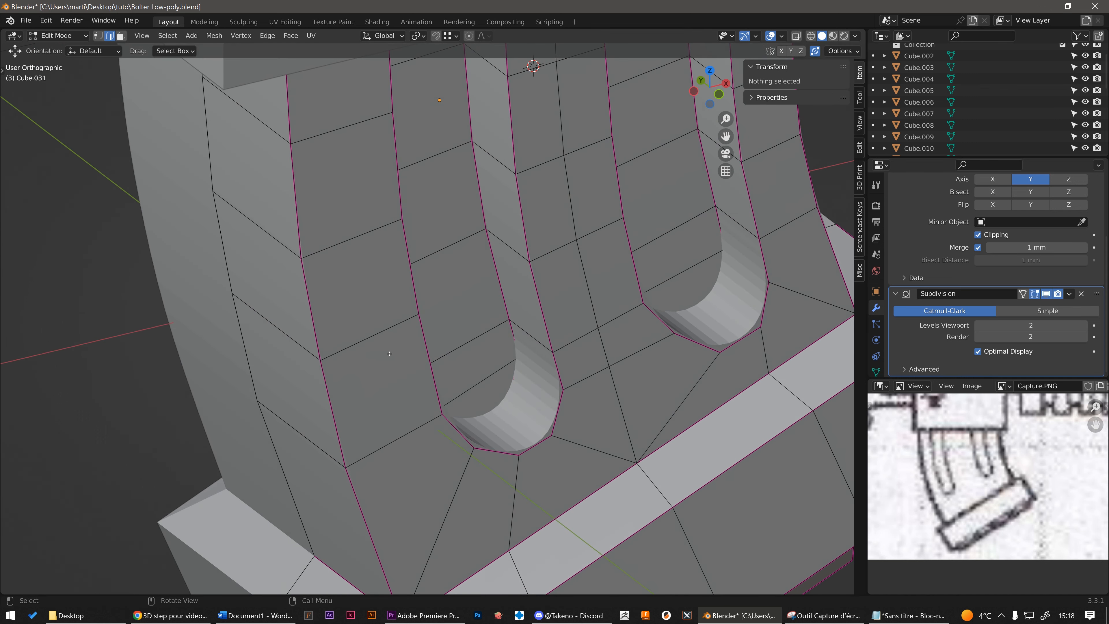
# Toggle the Subdivision modifier's Edit Mode display off and back on to compare the slot ends' low-poly and smoothed shapes, using vertex selection
pyautogui.press('1')
pyautogui.click(563, 390)
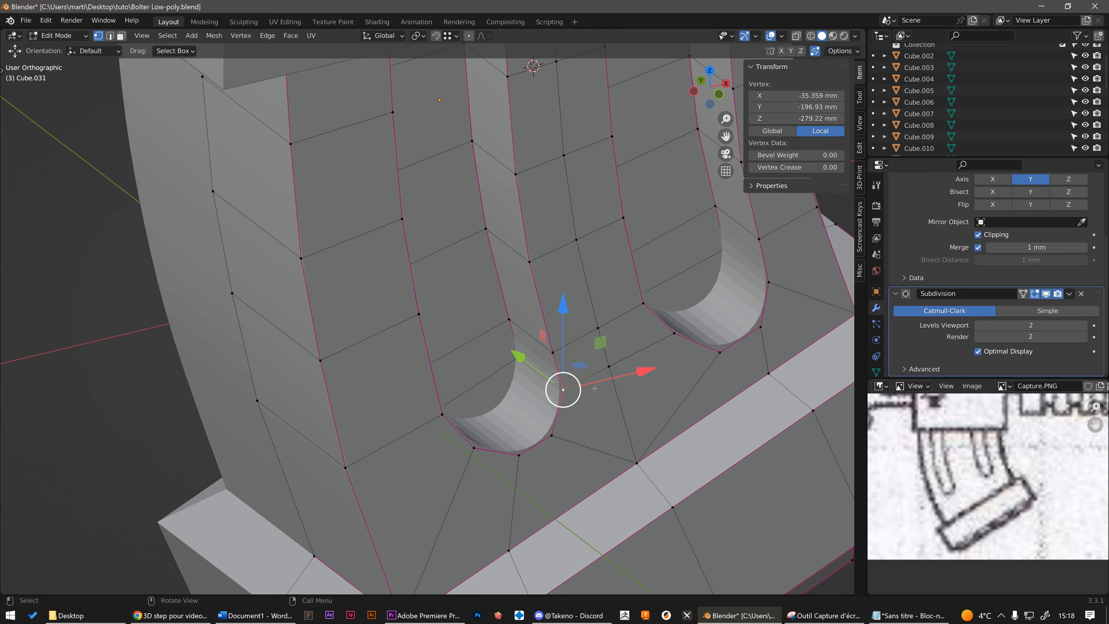
pyautogui.click(1036, 293)
pyautogui.scroll(-3, 731, 337)
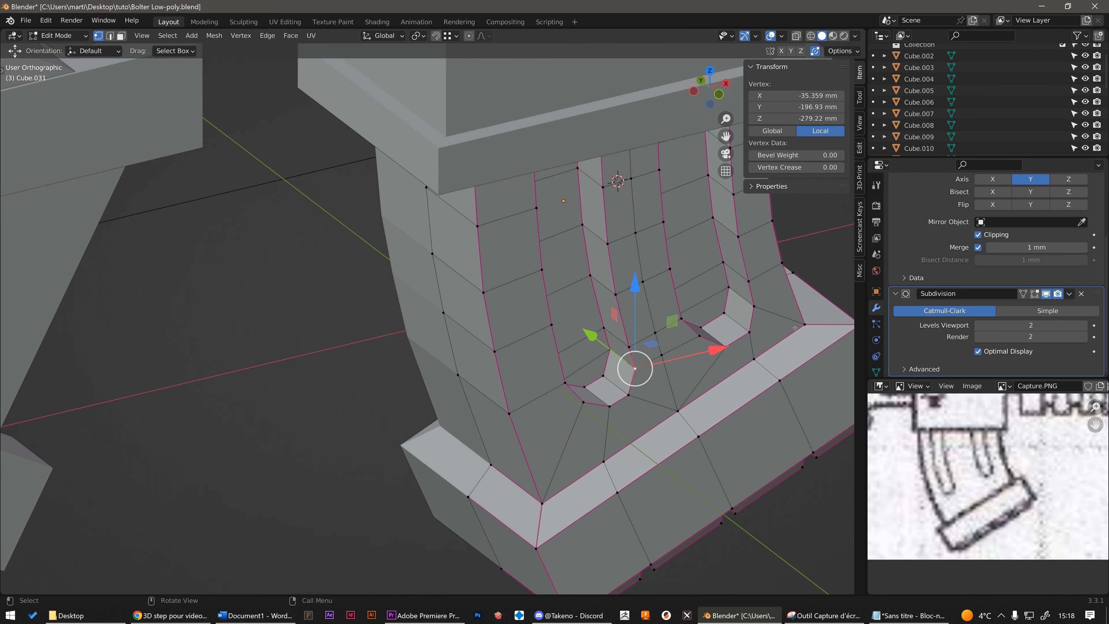
pyautogui.click(805, 325)
pyautogui.scroll(1, 805, 325)
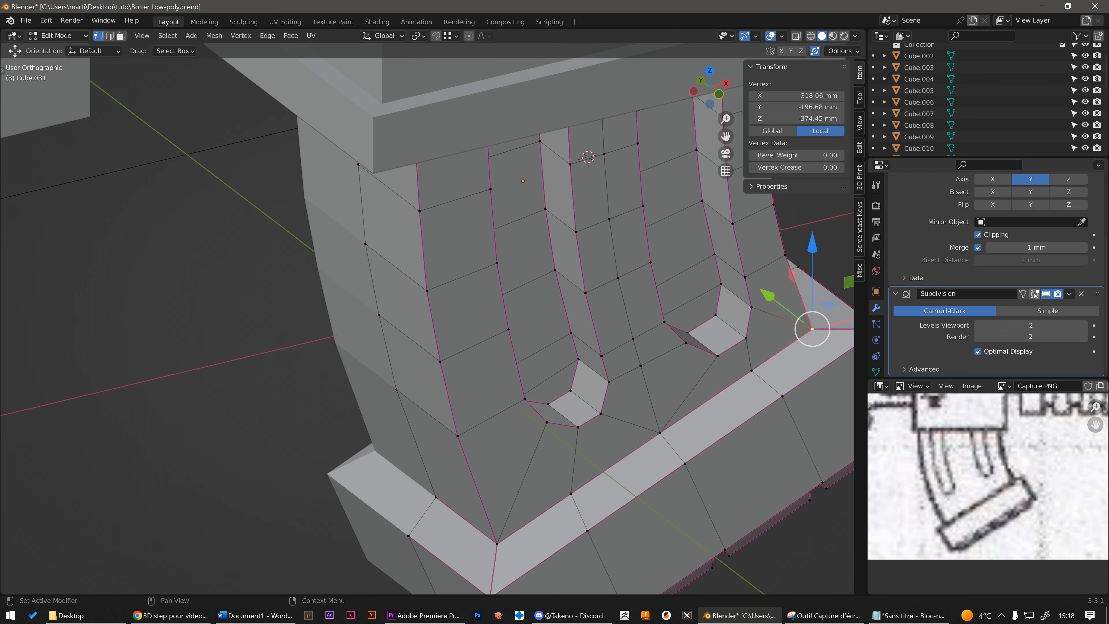
pyautogui.click(1035, 294)
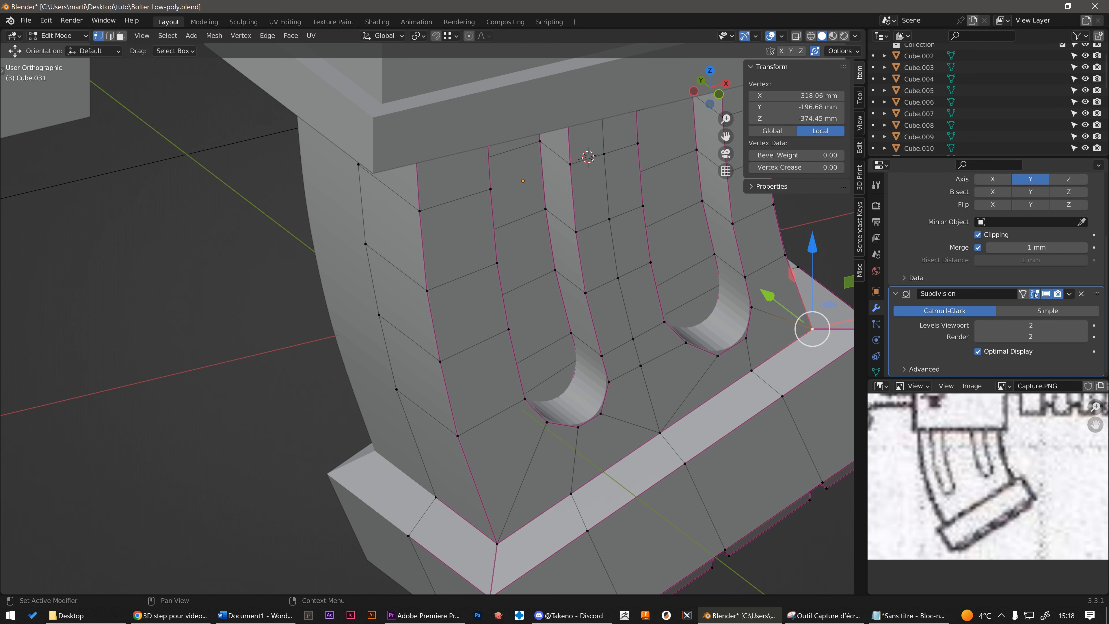
# Enable the Subdivision modifier's On Cage display so the editing cage follows the smoothed surface
pyautogui.scroll(-2, 826, 291)
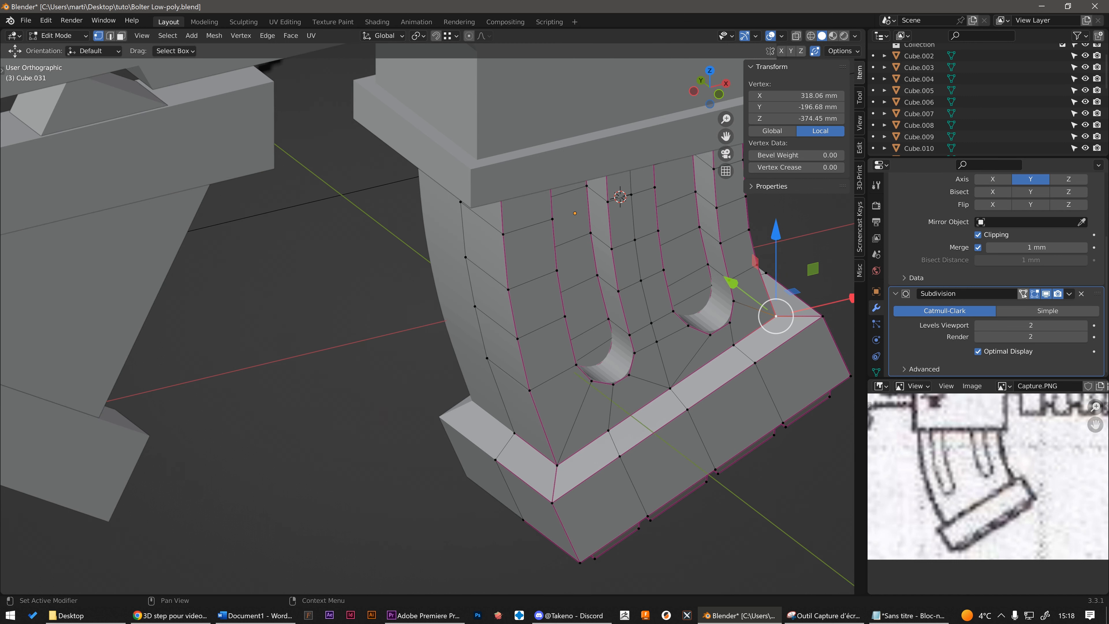
pyautogui.scroll(4, 672, 369)
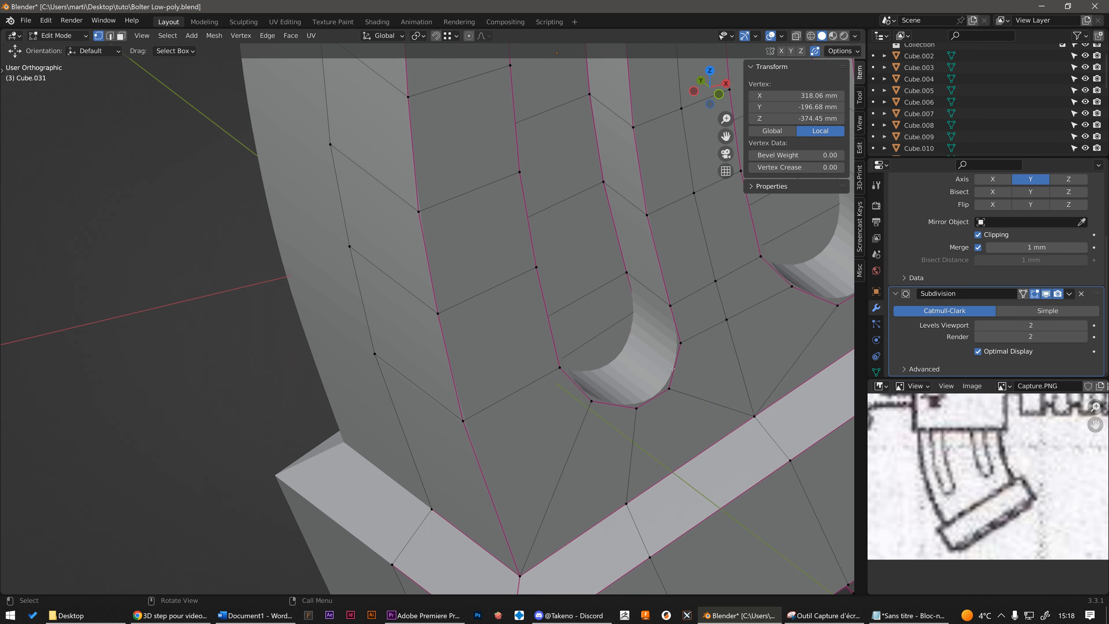
pyautogui.click(1027, 293)
pyautogui.scroll(-4, 760, 301)
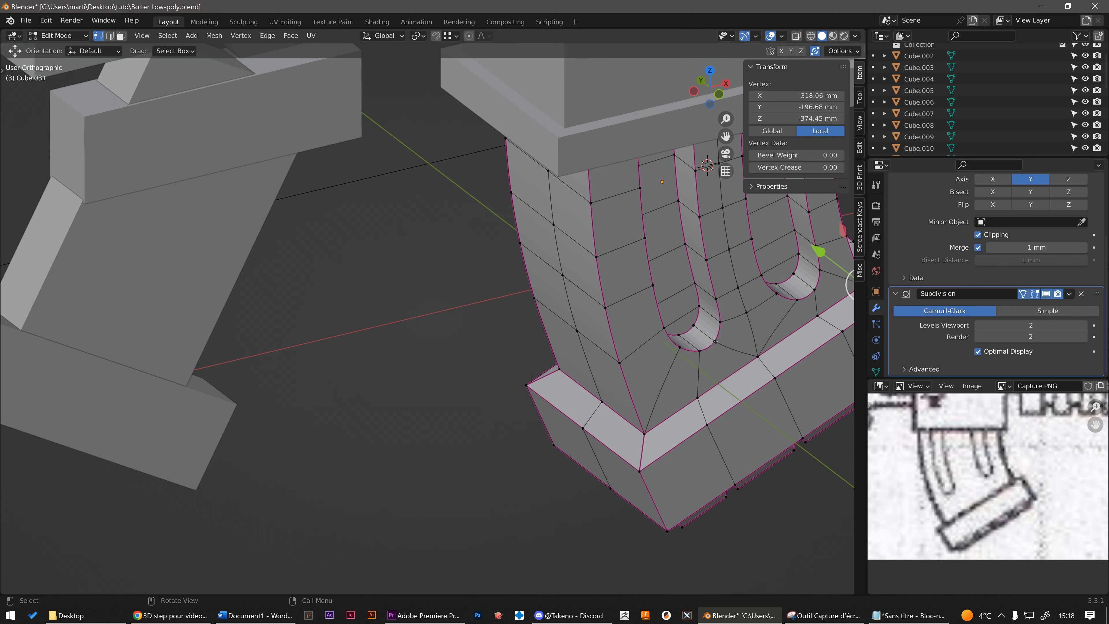
pyautogui.click(715, 341)
pyautogui.scroll(1, 738, 328)
pyautogui.moveTo(776, 326); pyautogui.dragTo(749, 311, button='middle')
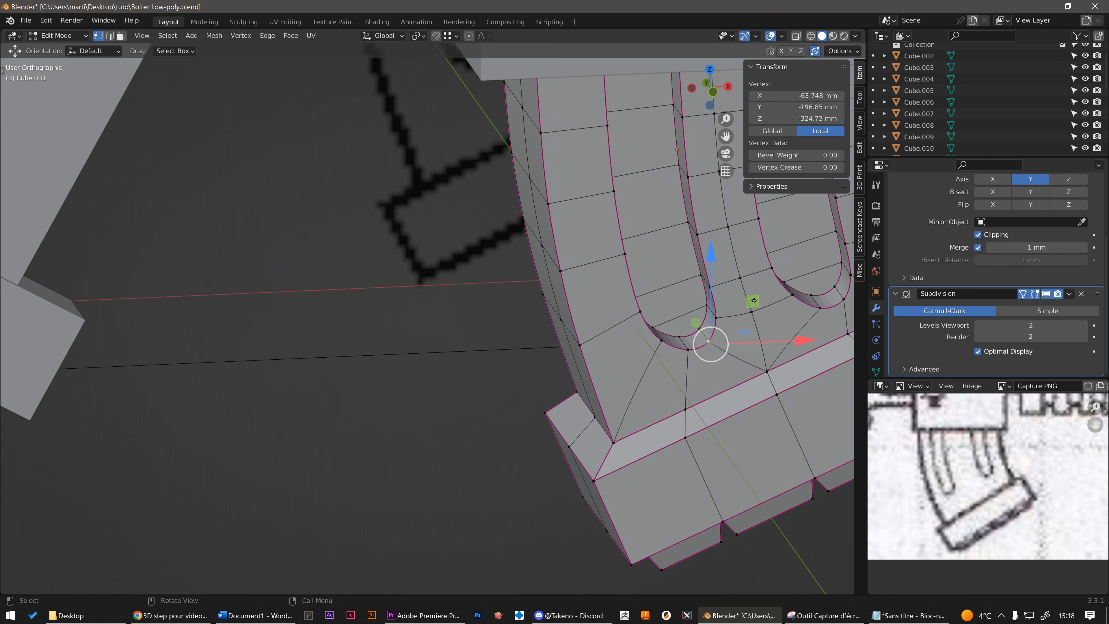
pyautogui.moveTo(753, 301); pyautogui.dragTo(695, 334)
pyautogui.rightClick(695, 335)
pyautogui.click(661, 341)
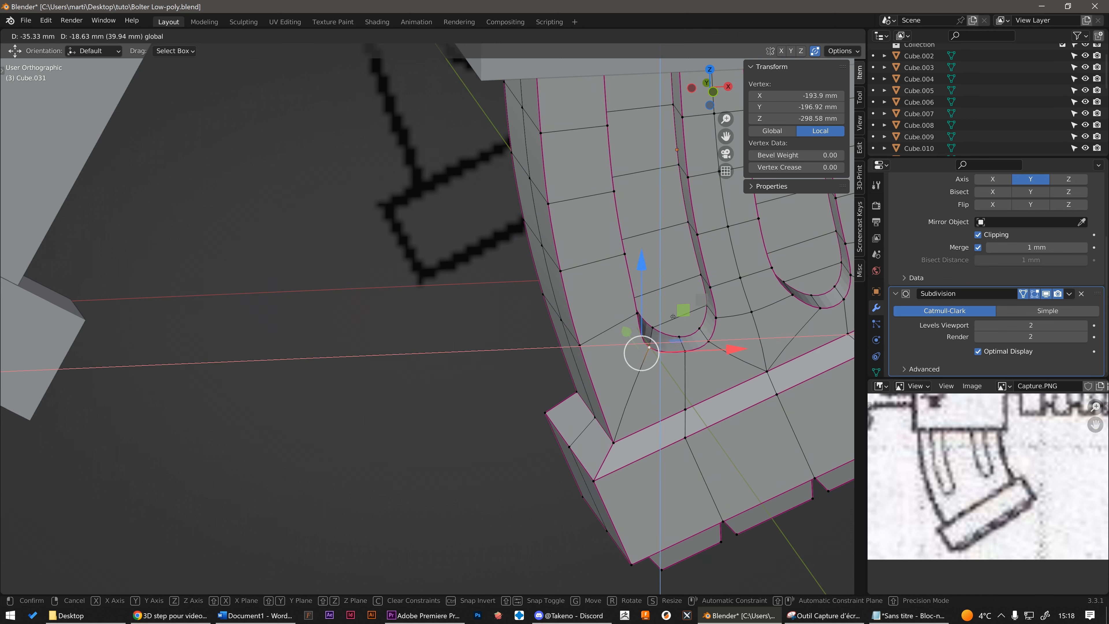
pyautogui.moveTo(661, 340); pyautogui.dragTo(625, 327, button='middle')
pyautogui.scroll(2, 687, 303)
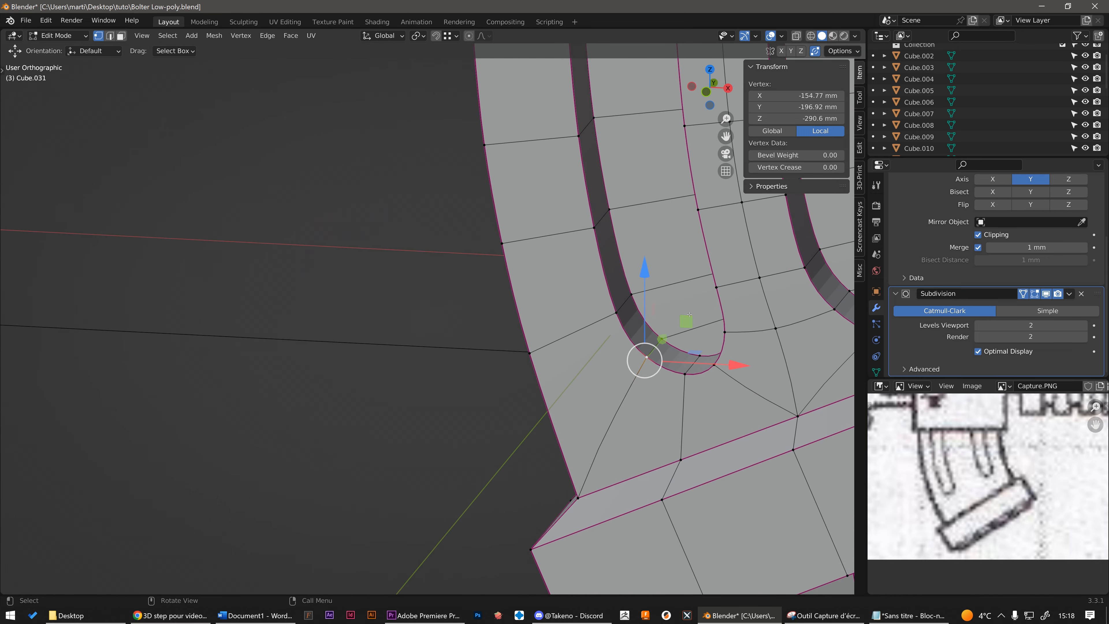
pyautogui.moveTo(682, 316); pyautogui.dragTo(667, 332)
pyautogui.rightClick(667, 333)
pyautogui.click(614, 316)
pyautogui.moveTo(615, 315); pyautogui.dragTo(633, 305, button='middle')
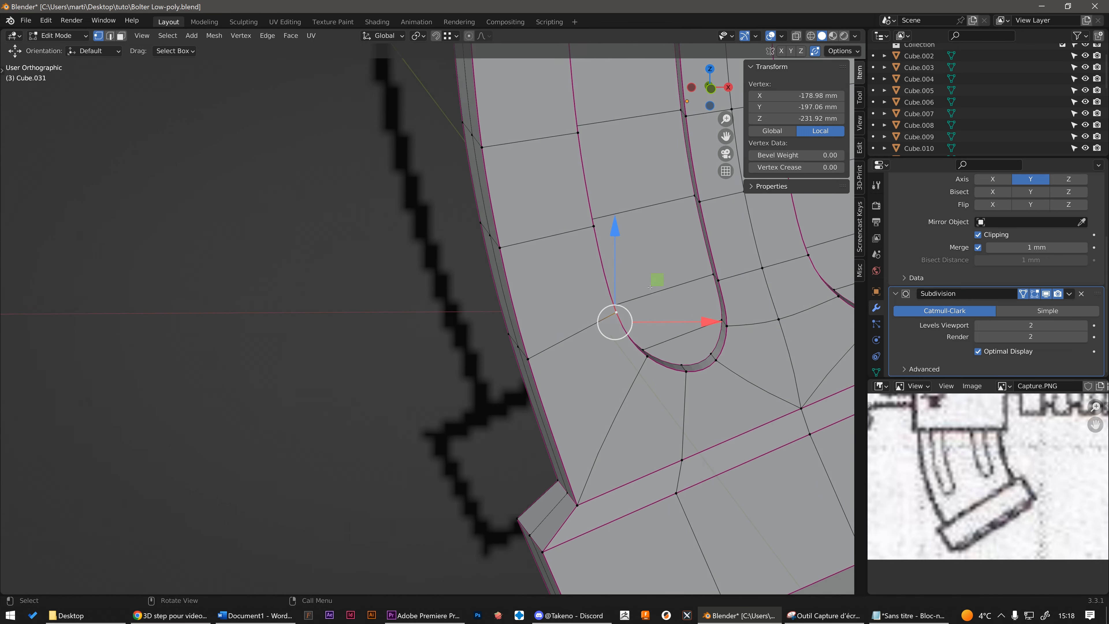
pyautogui.moveTo(657, 280); pyautogui.dragTo(638, 303)
pyautogui.rightClick(638, 302)
# In front view with X-ray, move the two vertex pairs on the left half of the right slot's rounded end along its curve
pyautogui.scroll(-5, 639, 302)
pyautogui.moveTo(638, 302); pyautogui.dragTo(648, 286, button='middle')
pyautogui.moveTo(755, 275); pyautogui.dragTo(690, 269, button='middle')
pyautogui.hotkey('alt', 'z')
pyautogui.scroll(4, 672, 307)
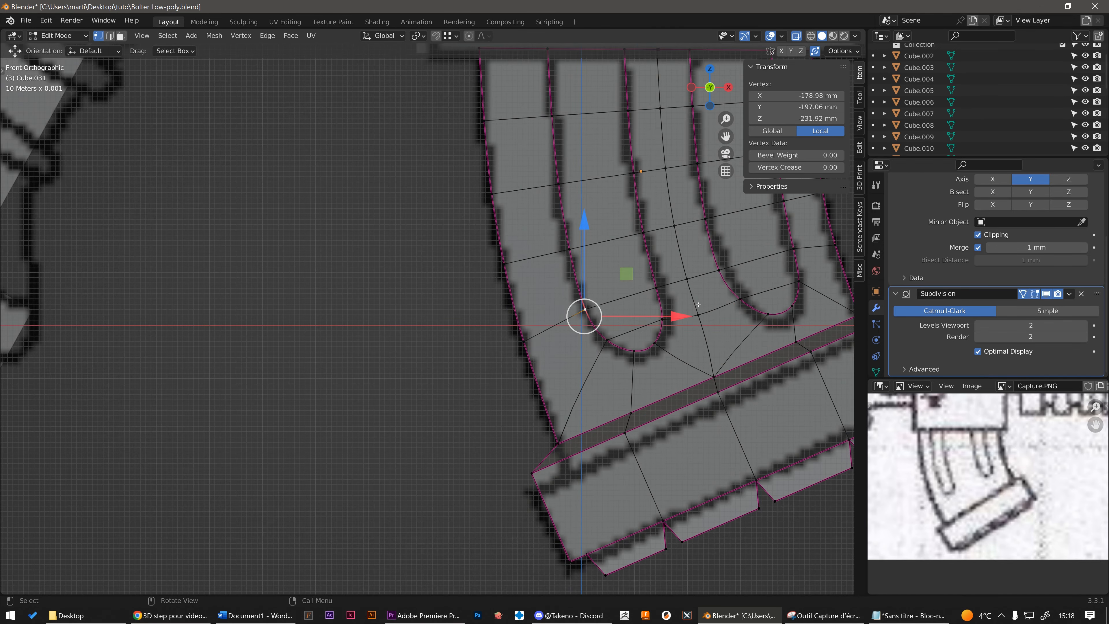
pyautogui.keyDown('shift'); pyautogui.moveTo(673, 307); pyautogui.dragTo(497, 320, button='middle'); pyautogui.keyUp('shift')
pyautogui.scroll(2, 629, 280)
pyautogui.moveTo(562, 301); pyautogui.dragTo(614, 346)
pyautogui.scroll(1, 627, 331)
pyautogui.press('g')
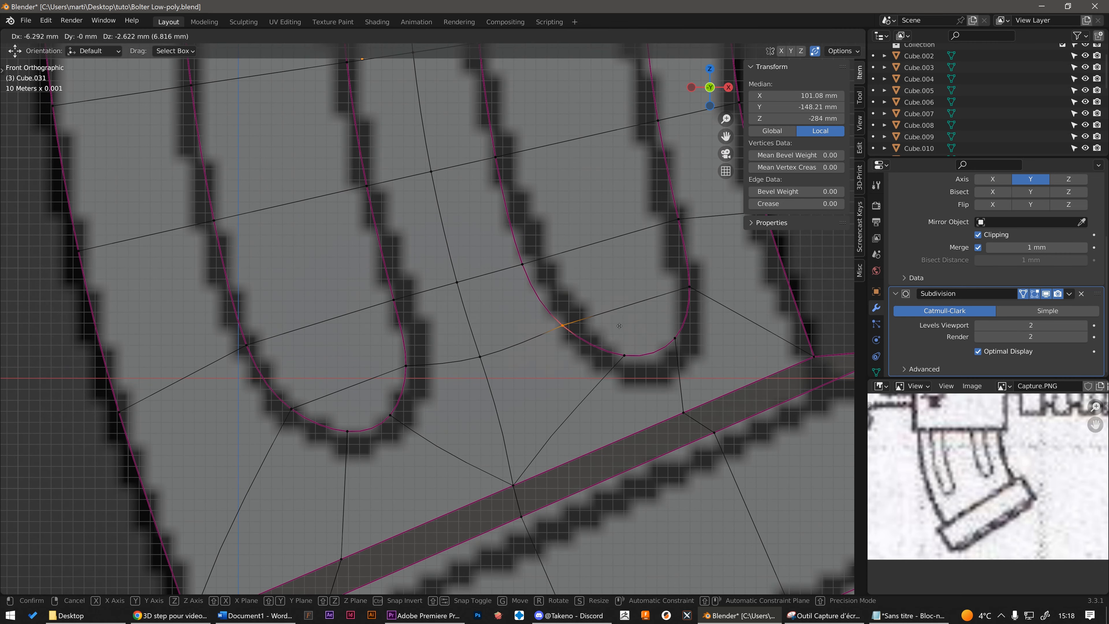
pyautogui.click(616, 333)
pyautogui.click(629, 366)
pyautogui.press('g')
pyautogui.click(614, 366)
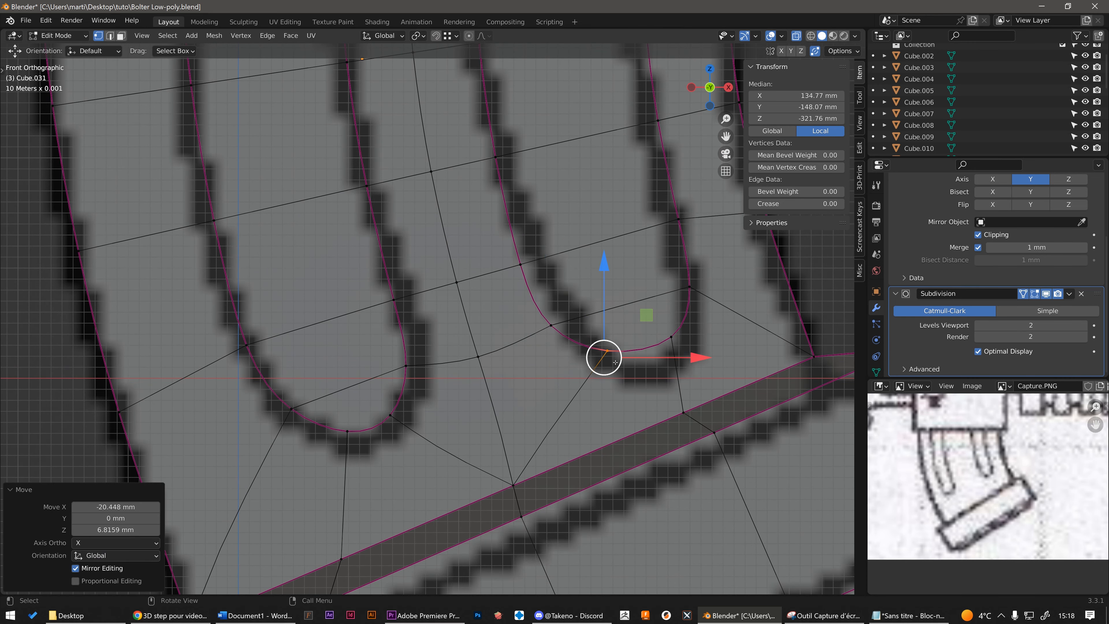
# Adjust the two vertex pairs on the right half of the right slot's rounded end to even out its curve
pyautogui.moveTo(656, 324); pyautogui.dragTo(700, 354)
pyautogui.press('g')
pyautogui.click(693, 343)
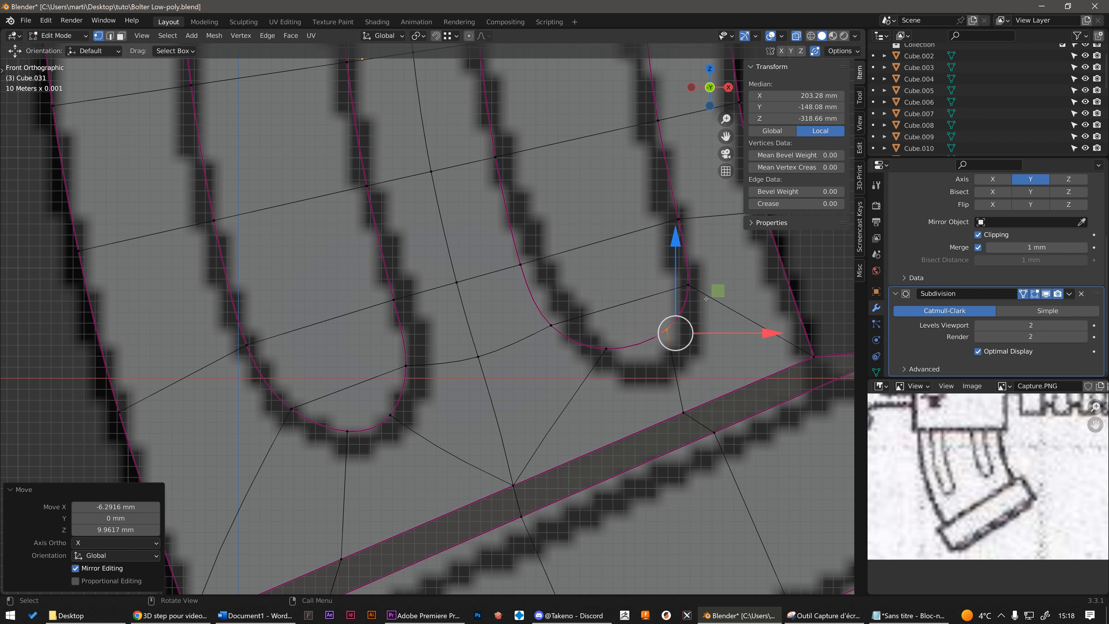
pyautogui.click(683, 288)
pyautogui.press('g')
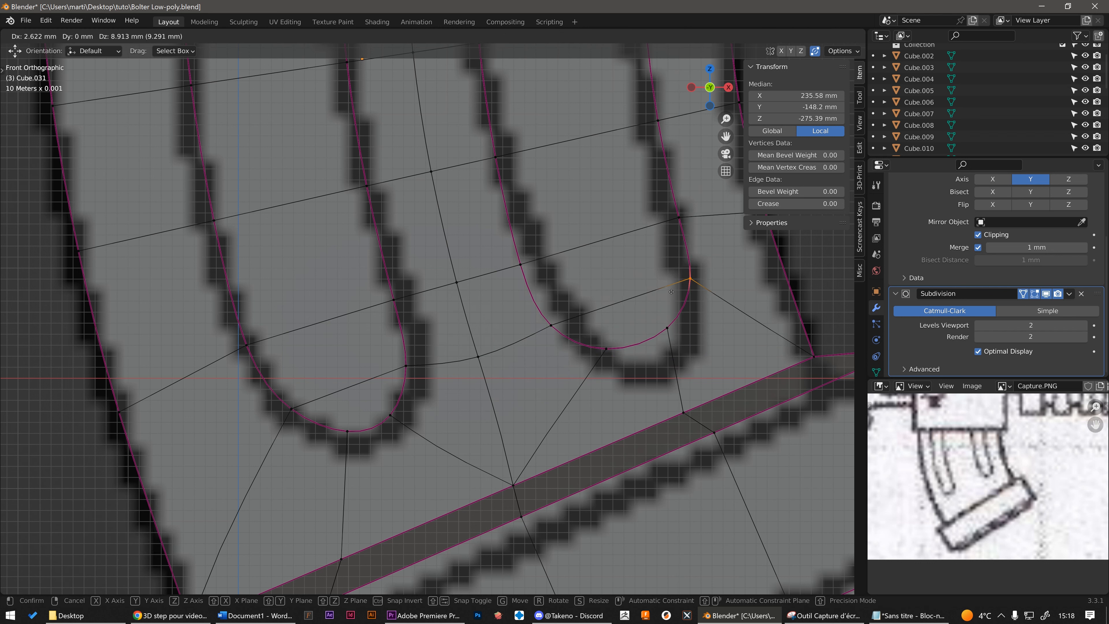
pyautogui.click(670, 291)
# Raise the vertex pairs on both sides of the left slot where its rounded end begins, following the reference outline
pyautogui.moveTo(216, 329); pyautogui.dragTo(274, 370)
pyautogui.press('g')
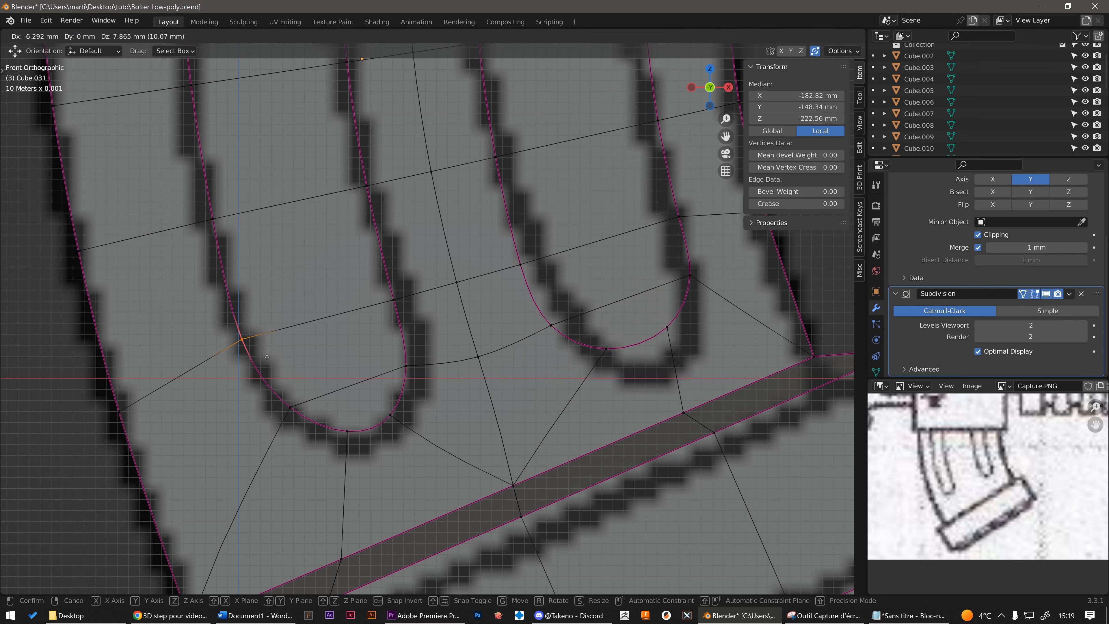
pyautogui.click(262, 359)
pyautogui.moveTo(347, 278); pyautogui.dragTo(414, 323)
pyautogui.press('g')
pyautogui.click(413, 301)
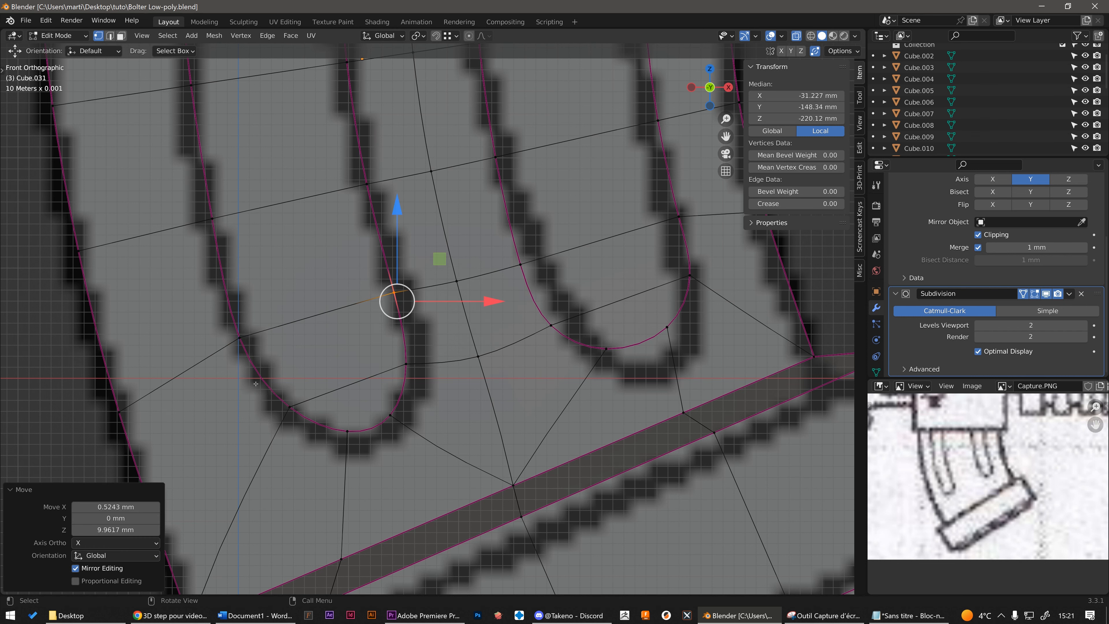
# Shift the left slot's lower-left vertex pair outward and raise the right-side pair where its rounded end curves
pyautogui.moveTo(253, 383); pyautogui.dragTo(334, 435)
pyautogui.press('g')
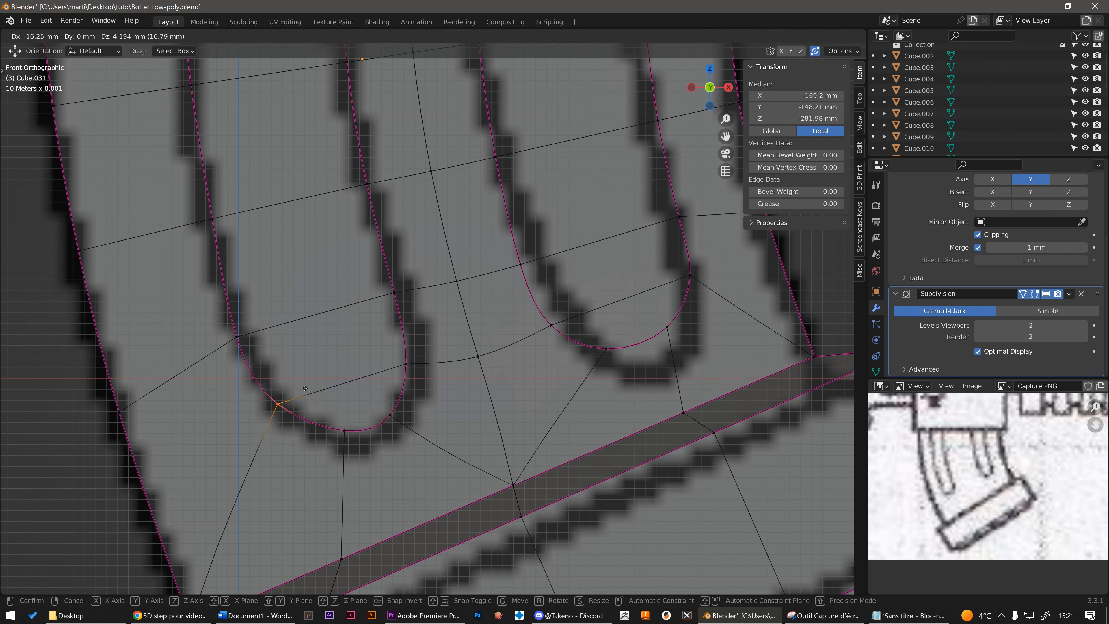
pyautogui.click(307, 390)
pyautogui.moveTo(403, 345); pyautogui.dragTo(425, 386)
pyautogui.press('g')
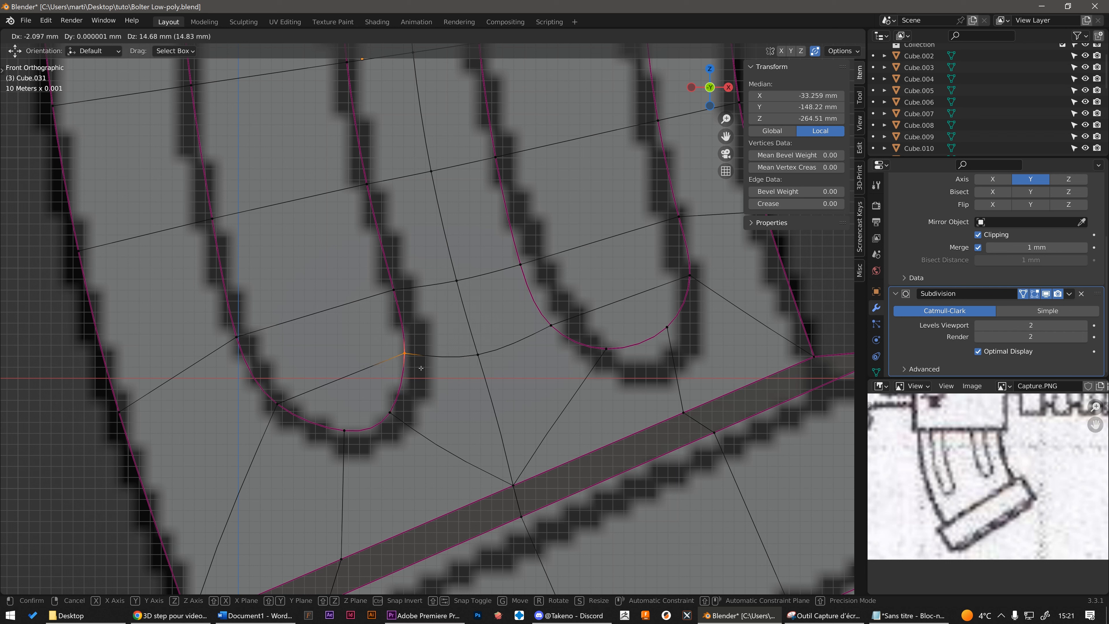
pyautogui.click(418, 367)
# Move the left slot's bottom vertex pair up and to the left and reposition the lower-right pair to round the end
pyautogui.moveTo(337, 410); pyautogui.dragTo(361, 445)
pyautogui.press('g')
pyautogui.click(326, 435)
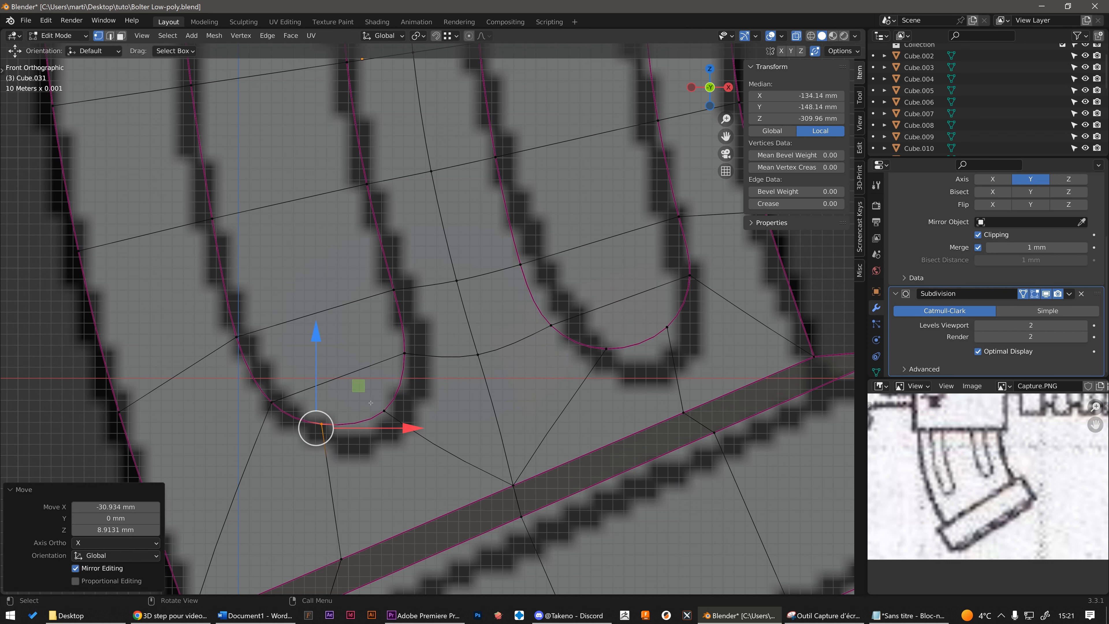
pyautogui.moveTo(367, 401); pyautogui.dragTo(405, 423)
pyautogui.press('g')
pyautogui.click(413, 414)
# Fine-tune the bottom, upper-left and lower-right vertex pairs of the left slot's rounded end for a smoother curve
pyautogui.moveTo(304, 406); pyautogui.dragTo(332, 435)
pyautogui.press('g')
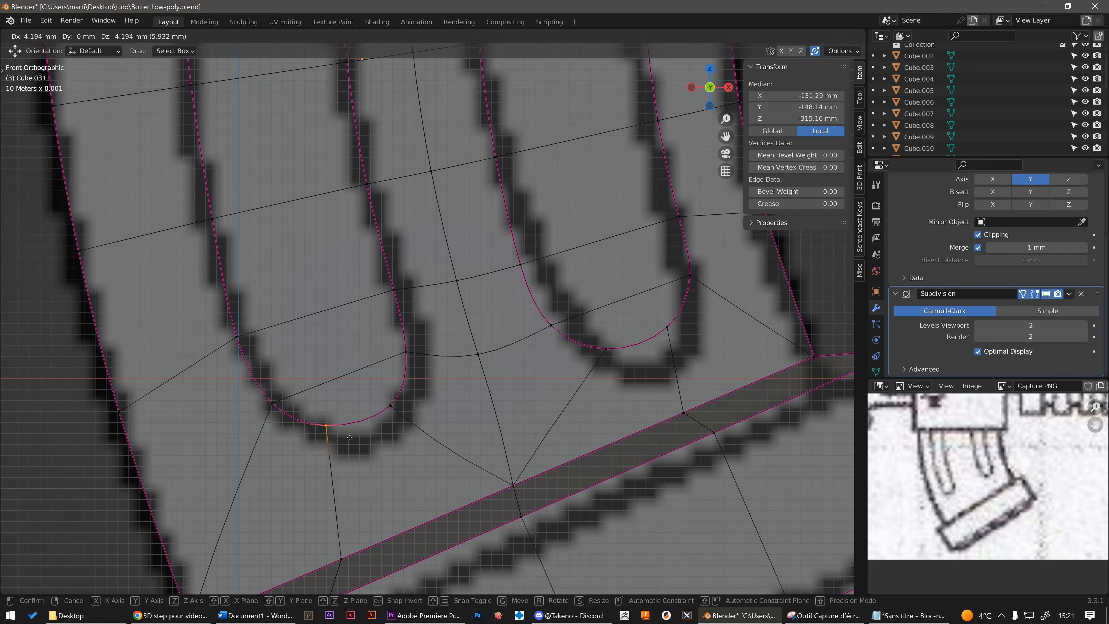
pyautogui.click(333, 441)
pyautogui.moveTo(207, 314); pyautogui.dragTo(247, 352)
pyautogui.press('g')
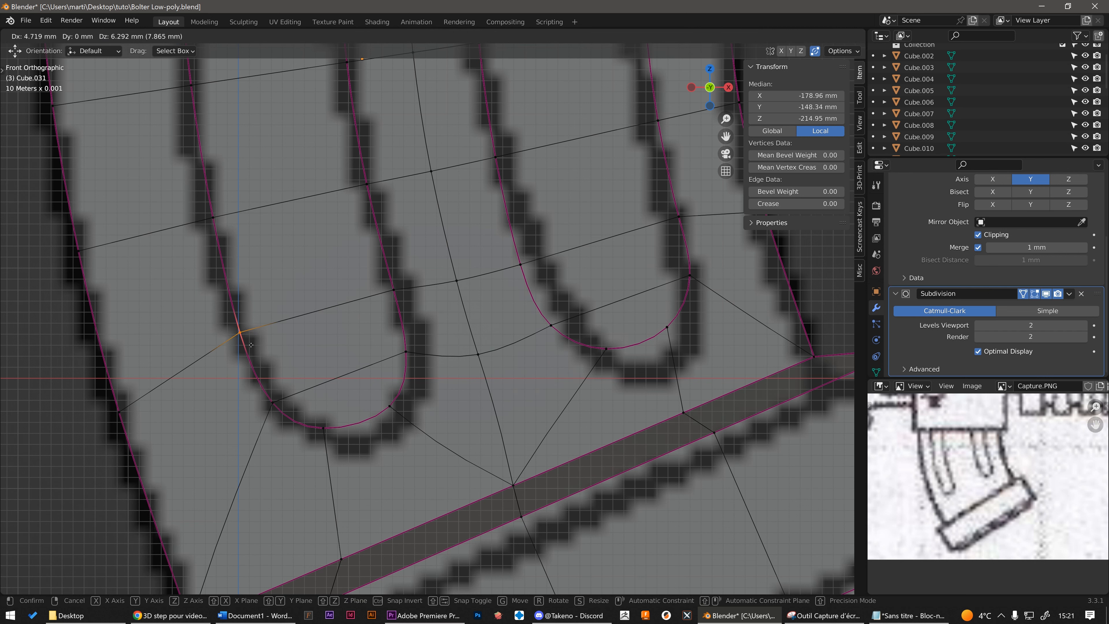
pyautogui.click(249, 347)
pyautogui.moveTo(378, 394); pyautogui.dragTo(399, 415)
pyautogui.press('g')
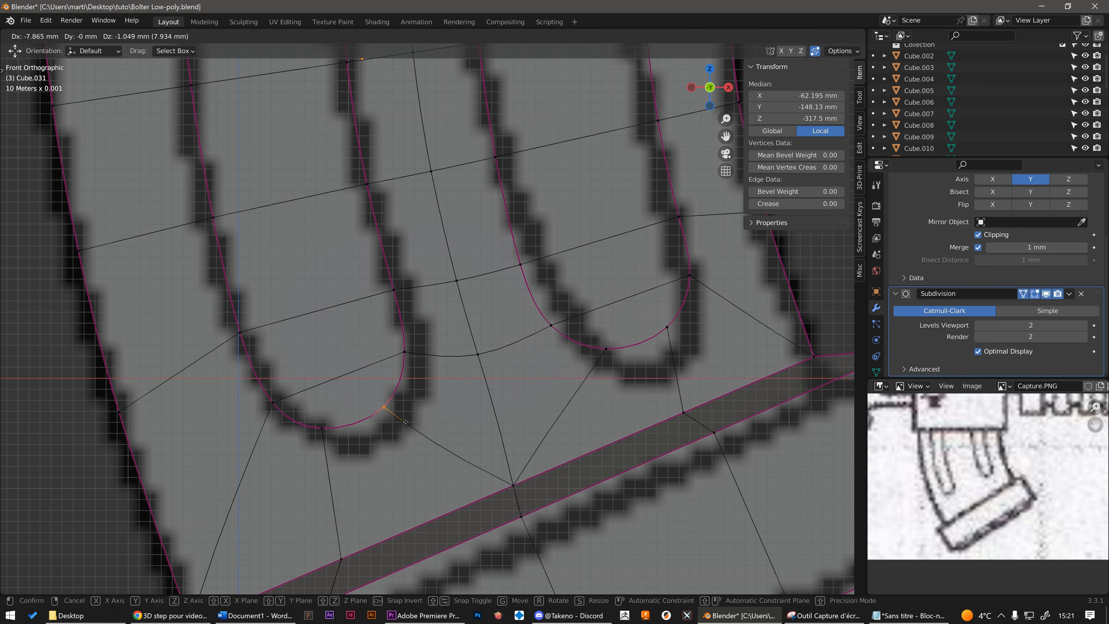
pyautogui.click(404, 418)
# Return to Object Mode, turn off X-ray and check the magazine's smoothed slots in perspective around the model
pyautogui.scroll(-5, 449, 259)
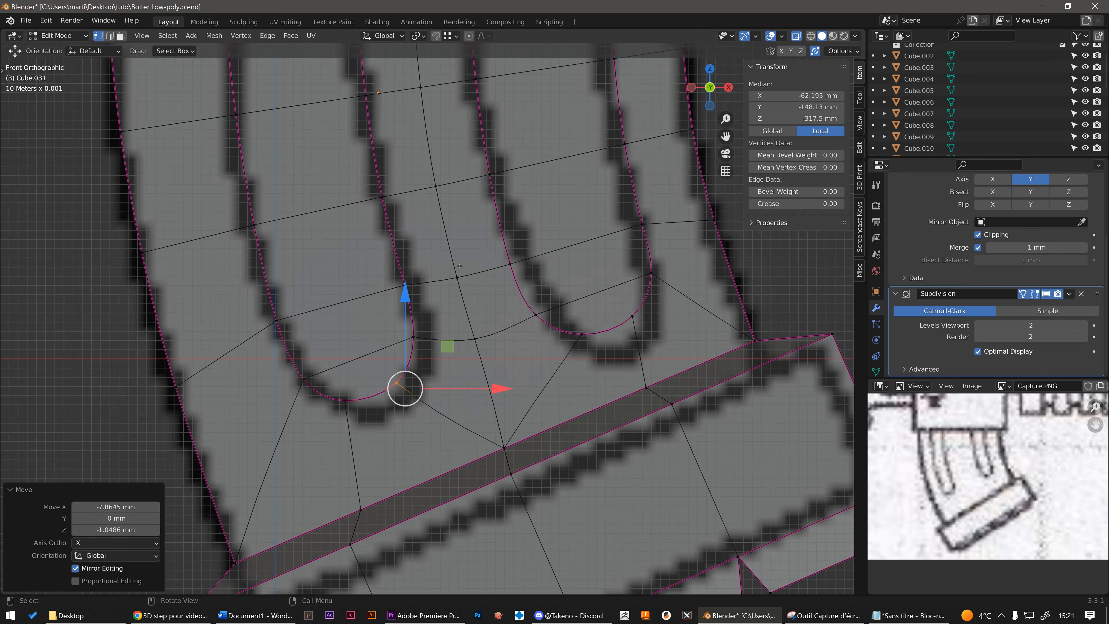
pyautogui.press('Tab')
pyautogui.hotkey('alt', 'z')
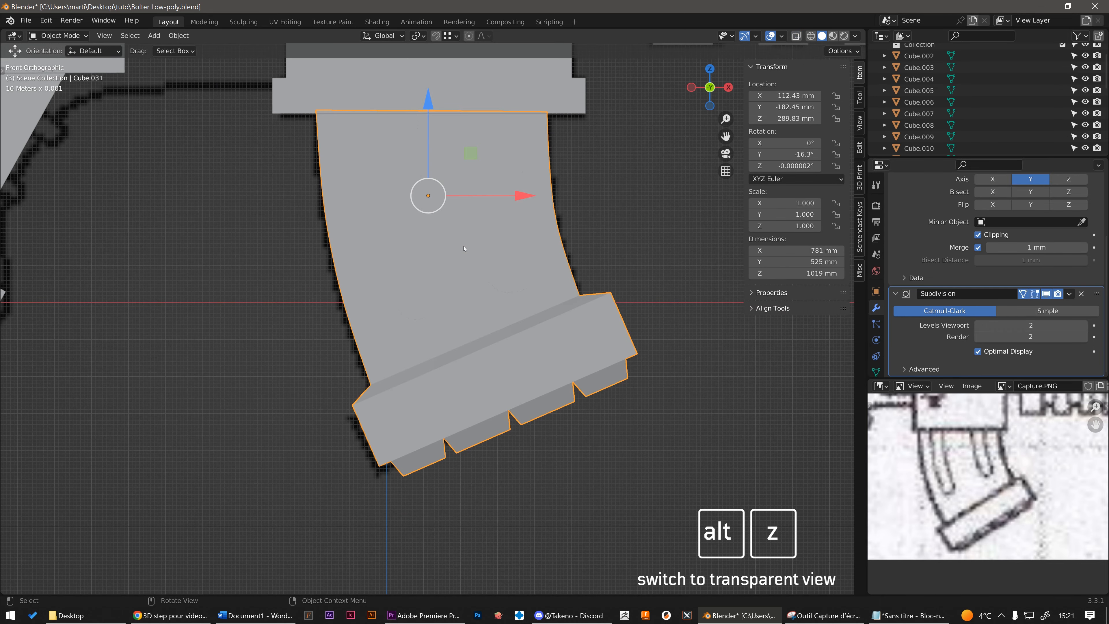
pyautogui.moveTo(464, 248); pyautogui.dragTo(645, 323, button='middle')
pyautogui.scroll(-6, 582, 260)
pyautogui.scroll(4, 585, 248)
pyautogui.scroll(3, 549, 331)
# In Edit Mode, select the edge path where the magazine's front face meets its base and show it in front view with X-ray
pyautogui.press('Tab')
pyautogui.click(581, 337)
pyautogui.press('2')
pyautogui.click(454, 378)
pyautogui.keyDown('ctrl'); pyautogui.click(646, 322); pyautogui.keyUp('ctrl')
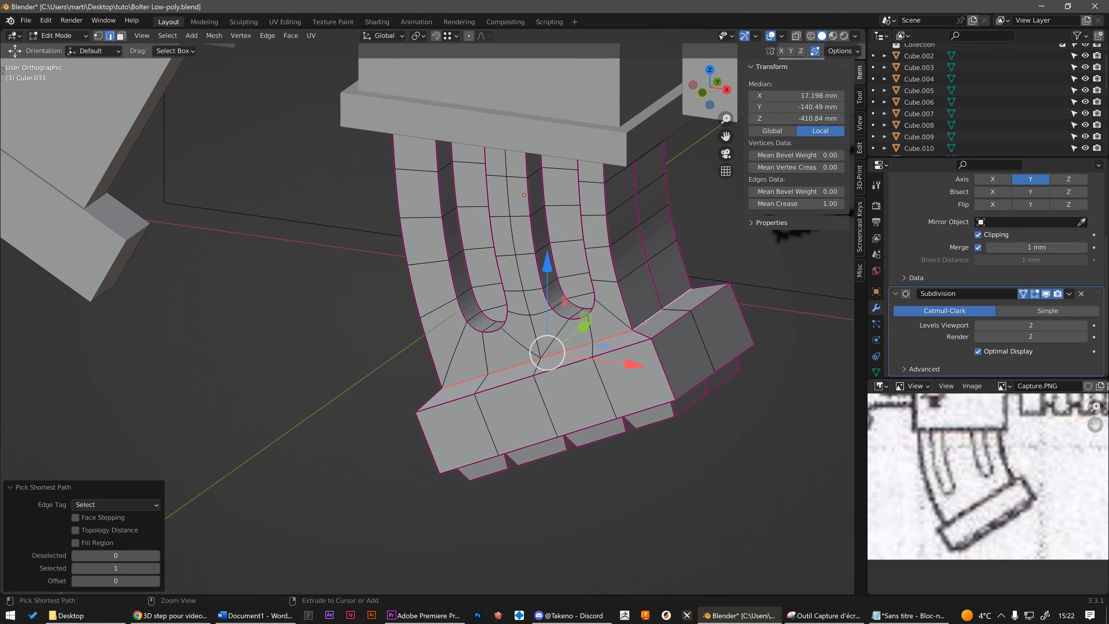
pyautogui.press('KP_1')
pyautogui.scroll(3, 597, 311)
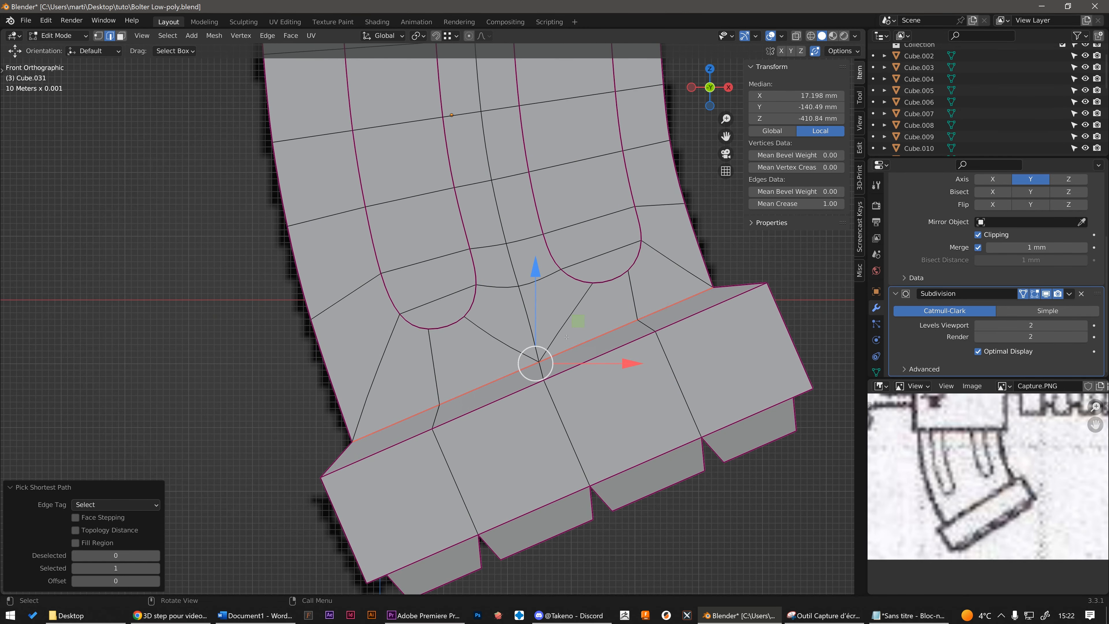
pyautogui.hotkey('alt', 'z')
pyautogui.scroll(1, 605, 309)
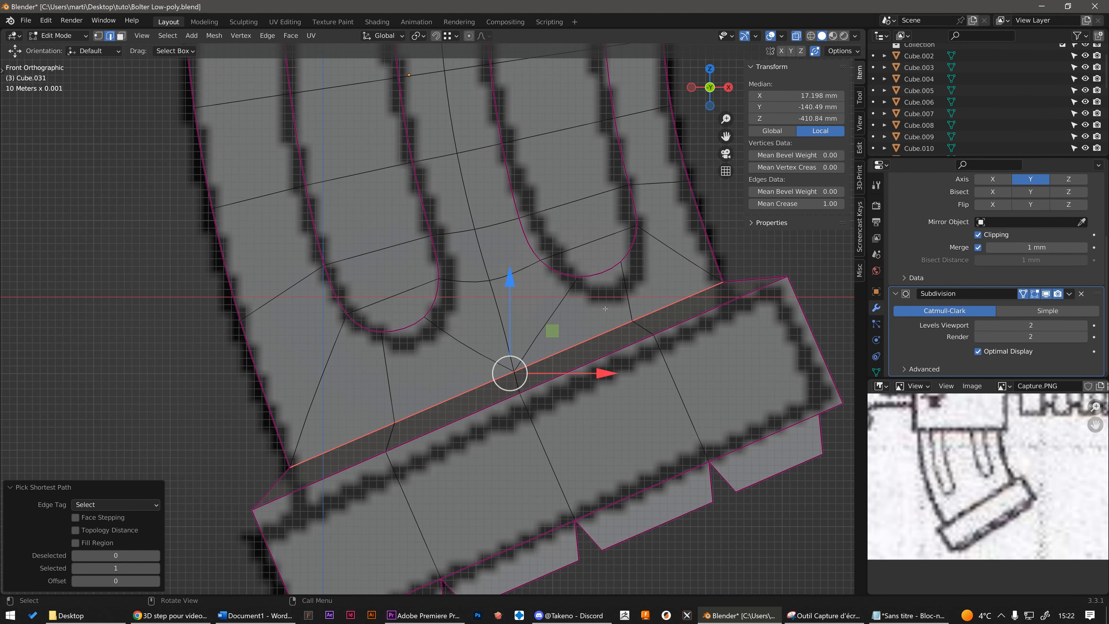
# Try the Local transform orientation, and set the orientation to Normal for the selected edges
pyautogui.click(387, 41)
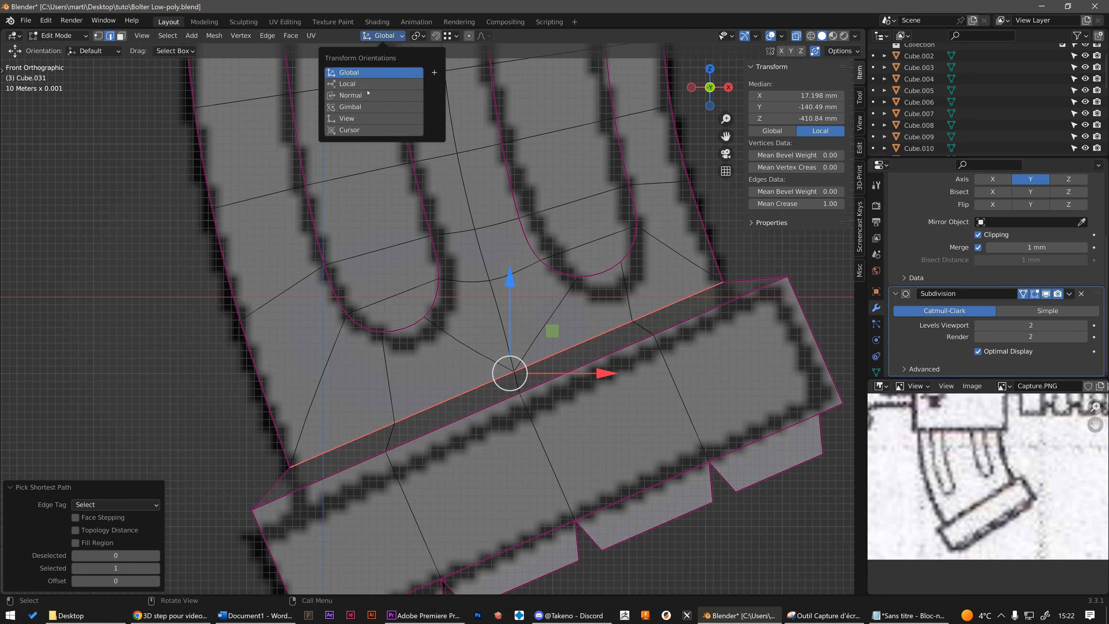
pyautogui.click(349, 81)
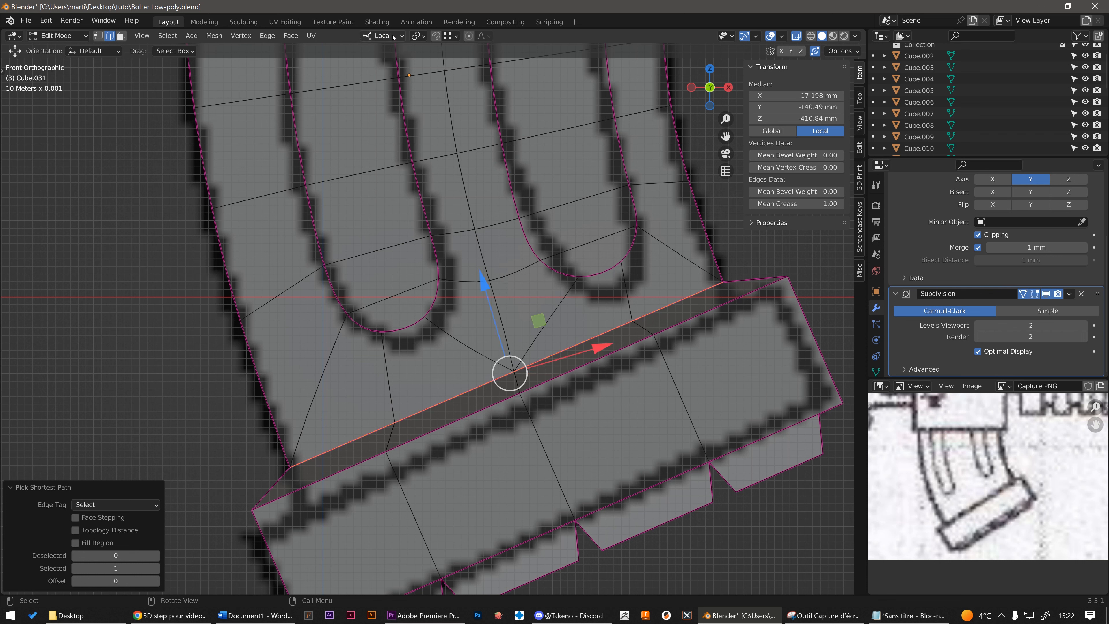
pyautogui.click(384, 36)
pyautogui.click(366, 96)
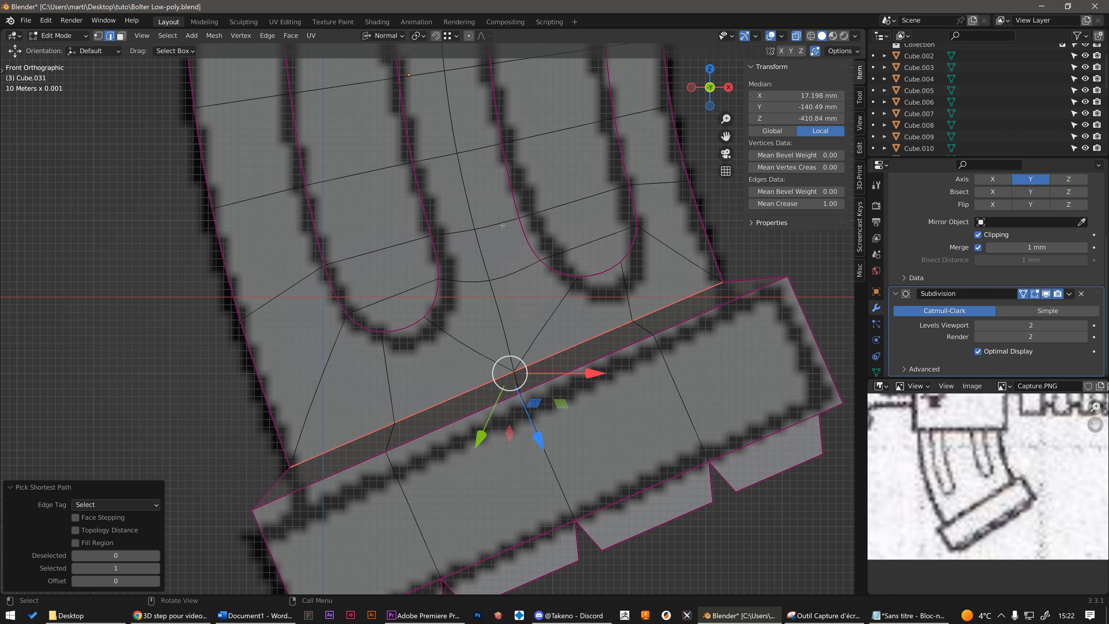
# Set the transform orientation to Global and move the selected edge path about 7.5 mm in X and -23.9 mm in Z, towards the base's upper edge
pyautogui.click(386, 35)
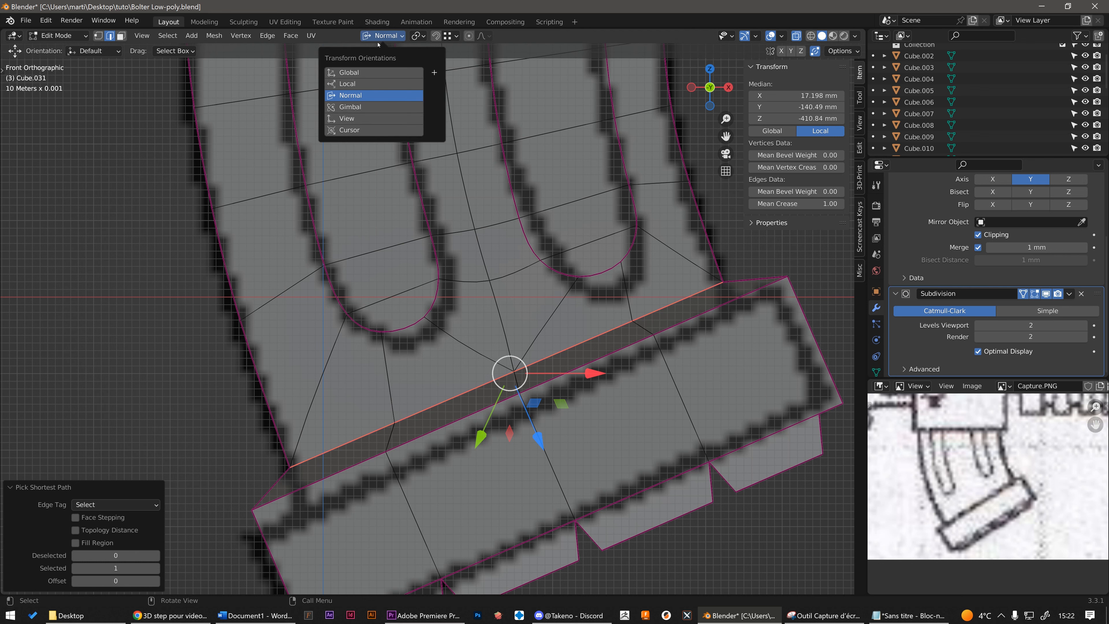
pyautogui.click(370, 76)
pyautogui.scroll(1, 561, 366)
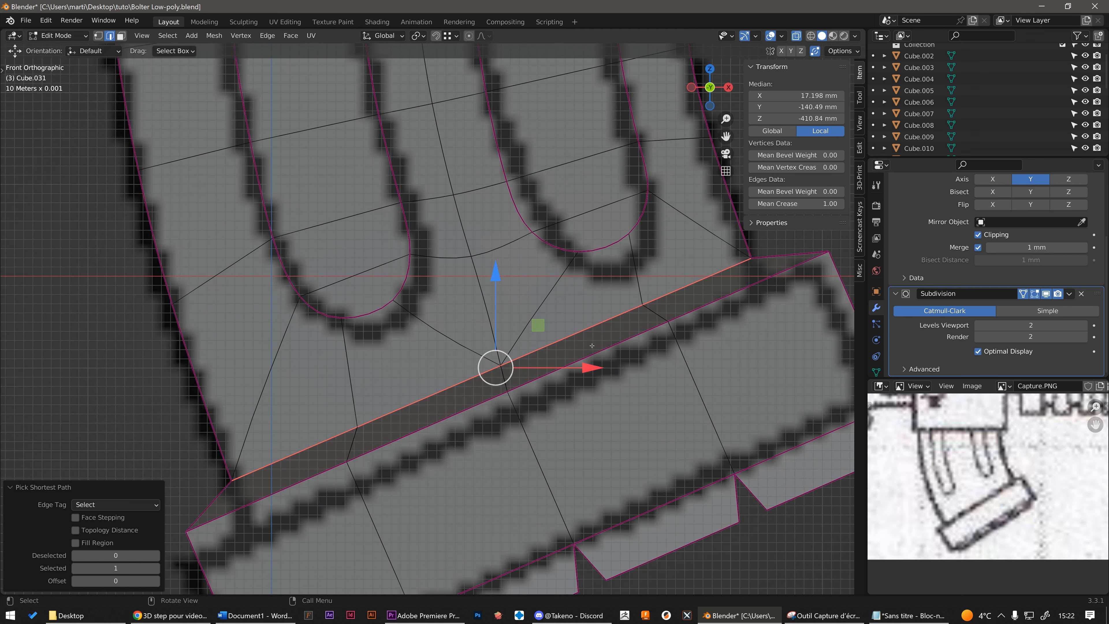
pyautogui.press('g')
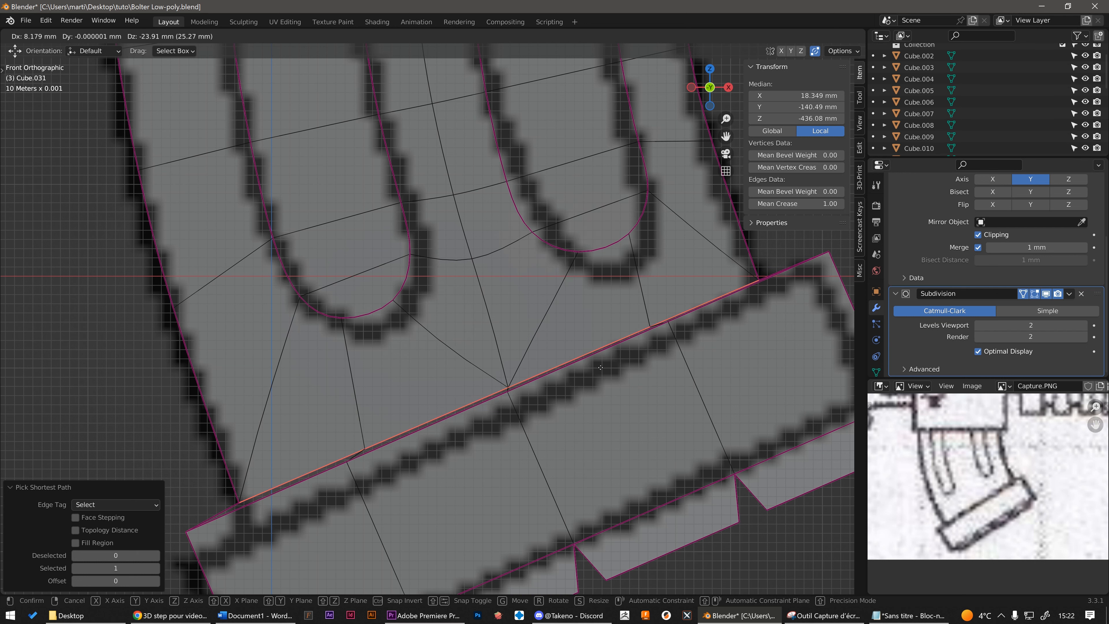
pyautogui.click(588, 369)
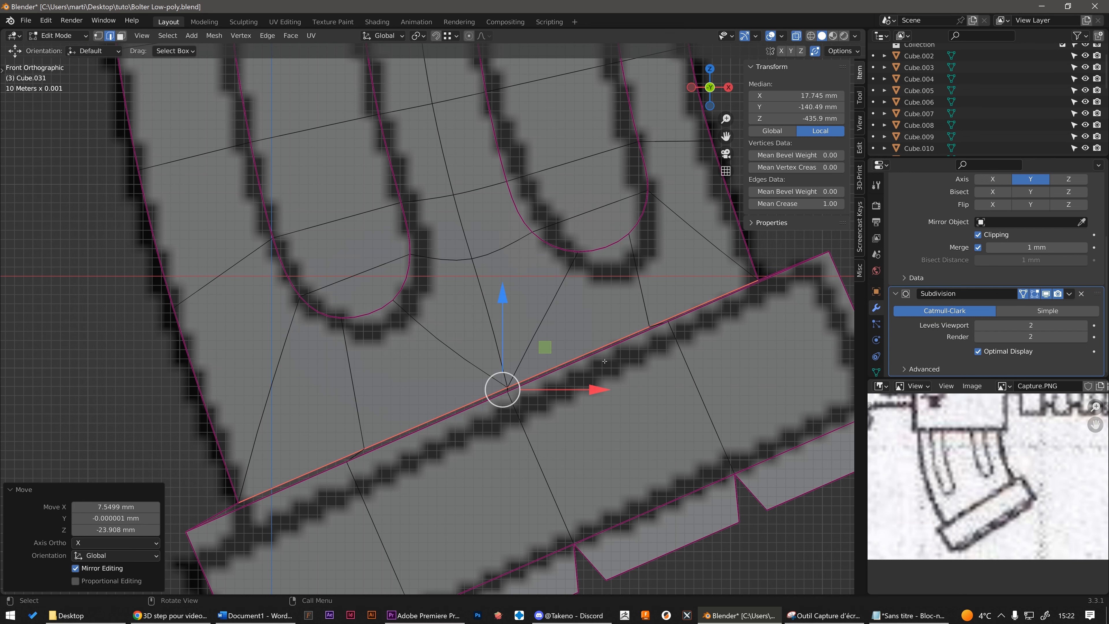
pyautogui.scroll(2, 548, 373)
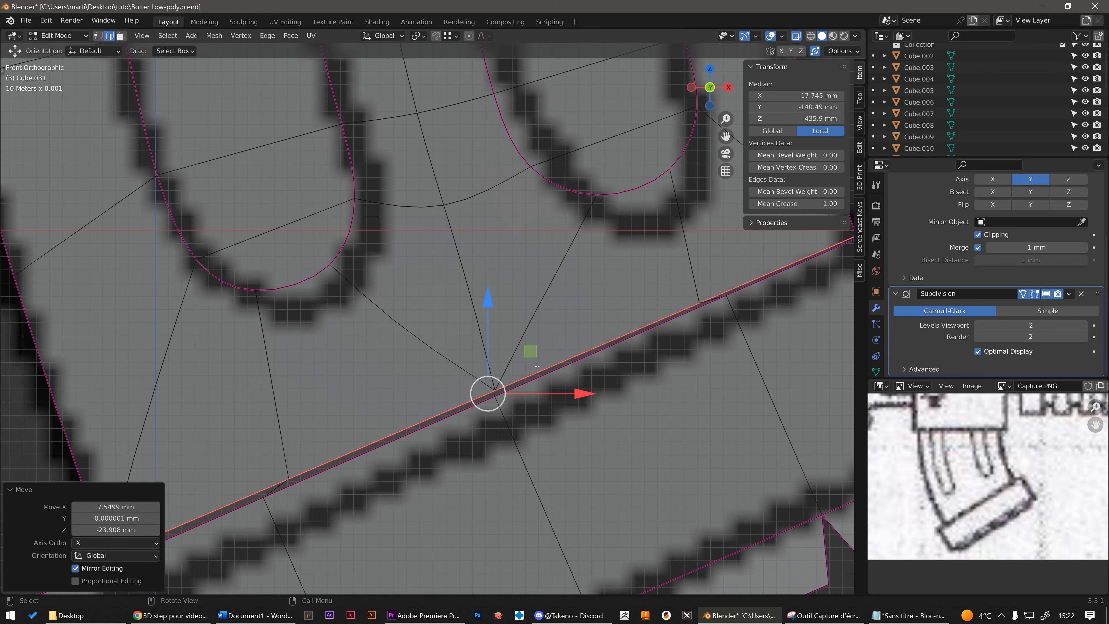
pyautogui.scroll(-3, 536, 367)
pyautogui.press('g')
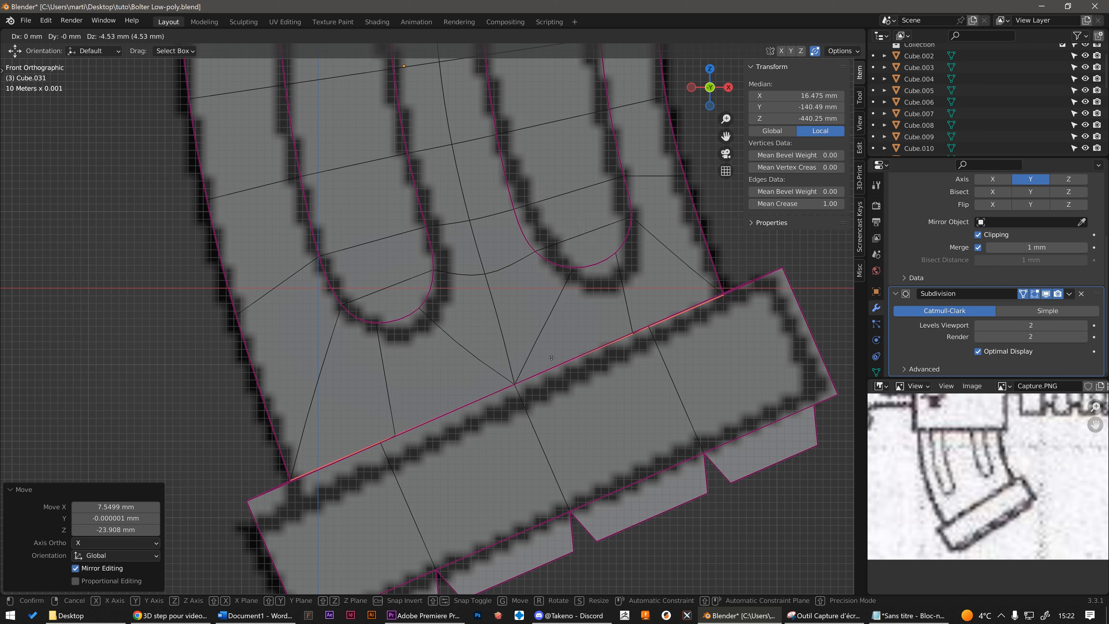
pyautogui.rightClick(535, 367)
pyautogui.scroll(3, 534, 366)
pyautogui.press('g')
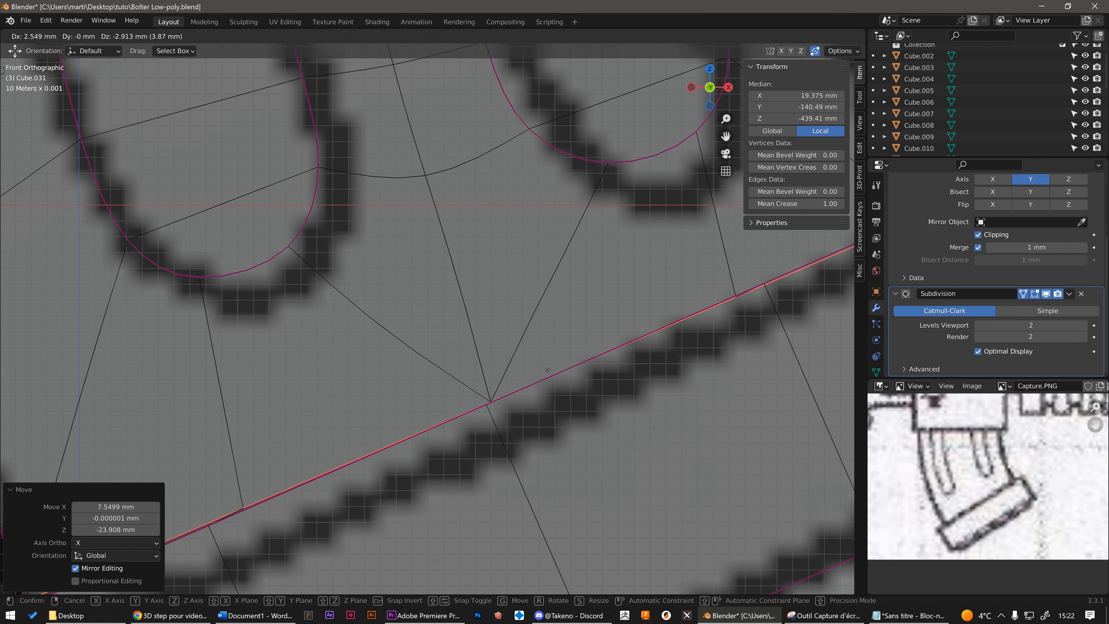
pyautogui.rightClick(545, 368)
pyautogui.scroll(-2, 544, 370)
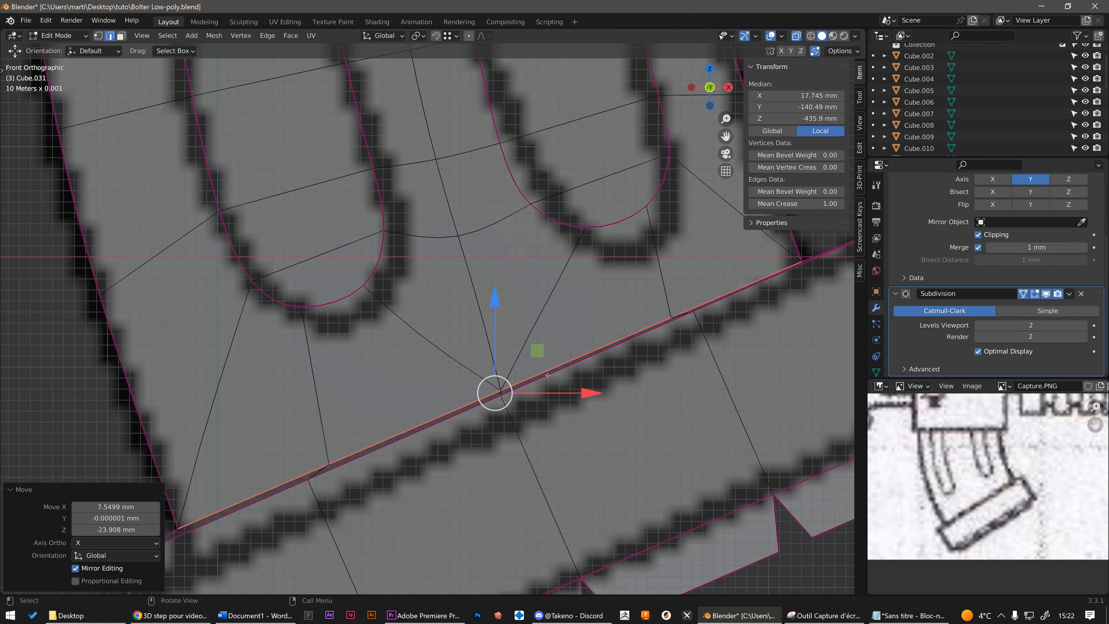
# Align the selected edge path with the base's upper edge by moving it about 2.15 mm in X and -3.36 mm in Z and rotating it -0.375°
pyautogui.press('g')
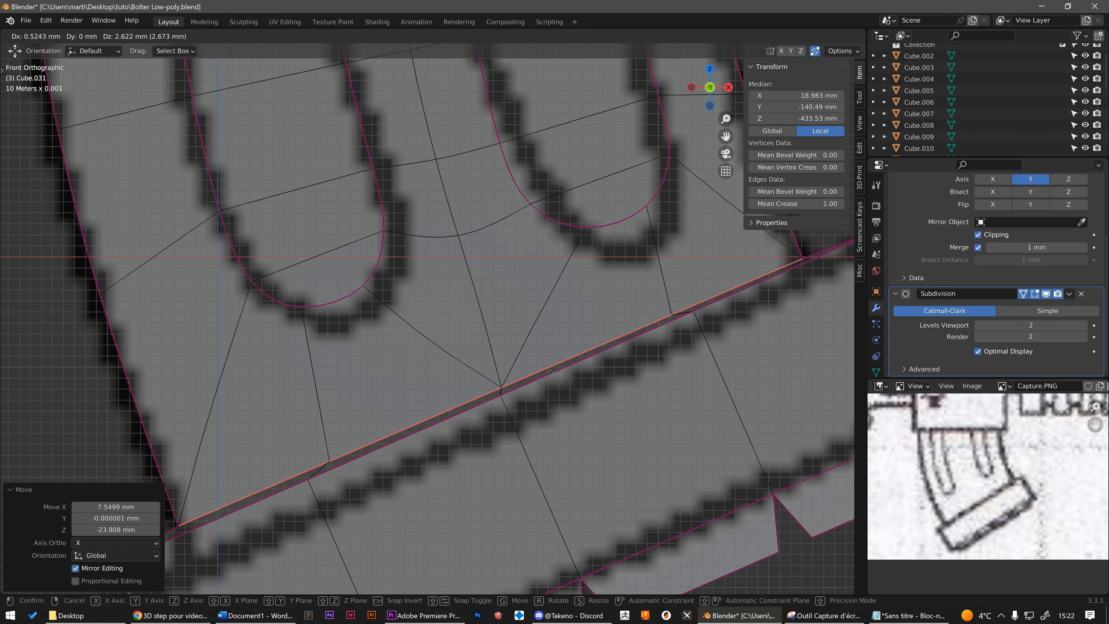
pyautogui.press('shift')
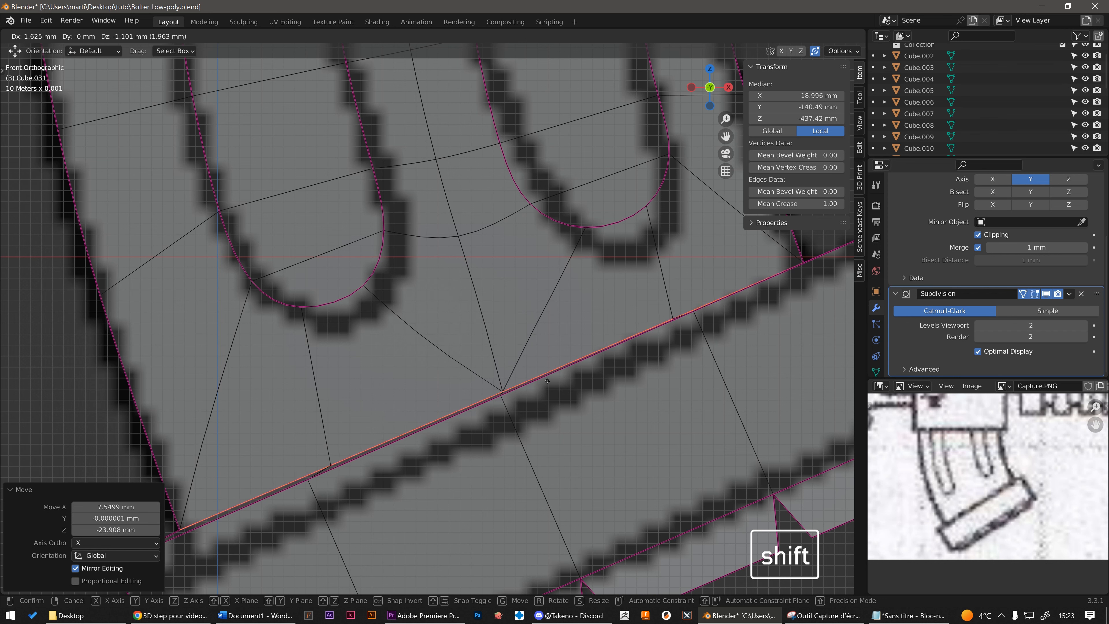
pyautogui.click(553, 405)
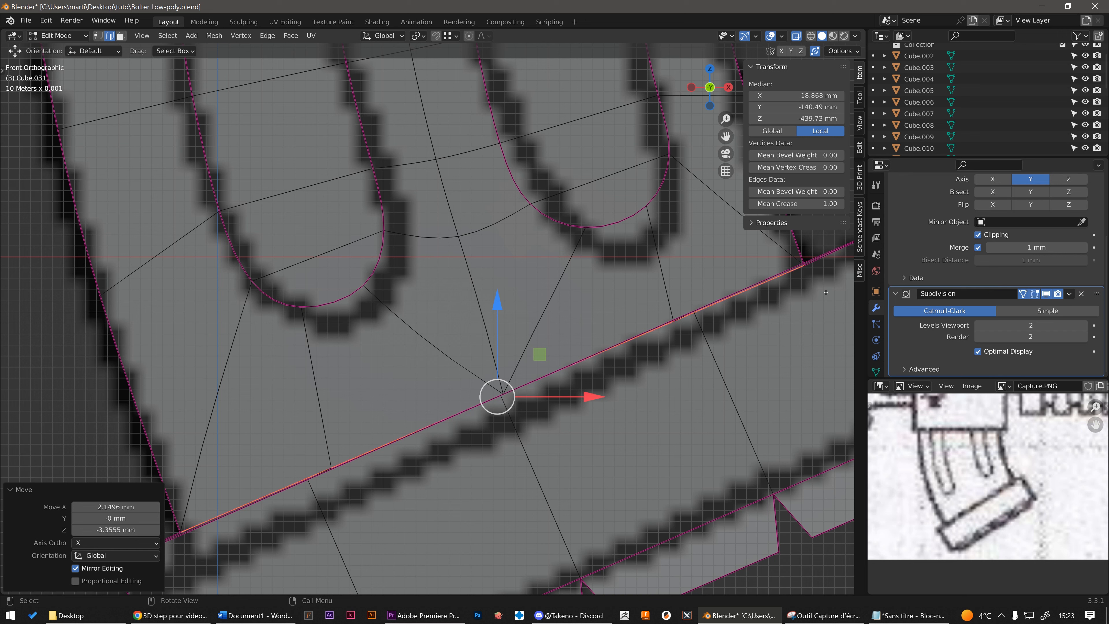
pyautogui.press('r')
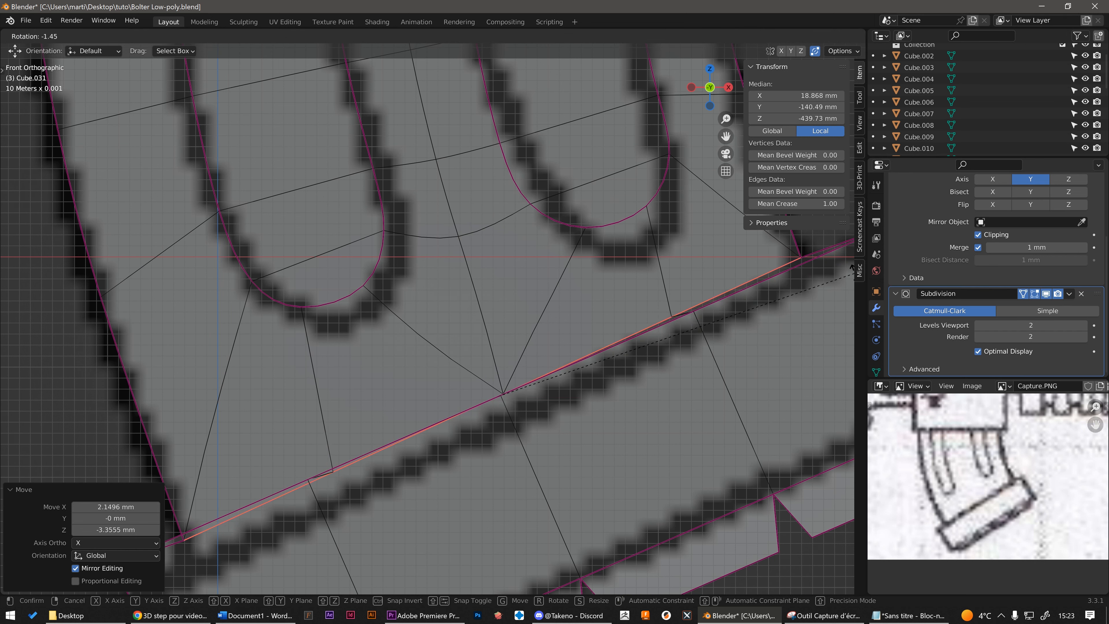
pyautogui.press('shift')
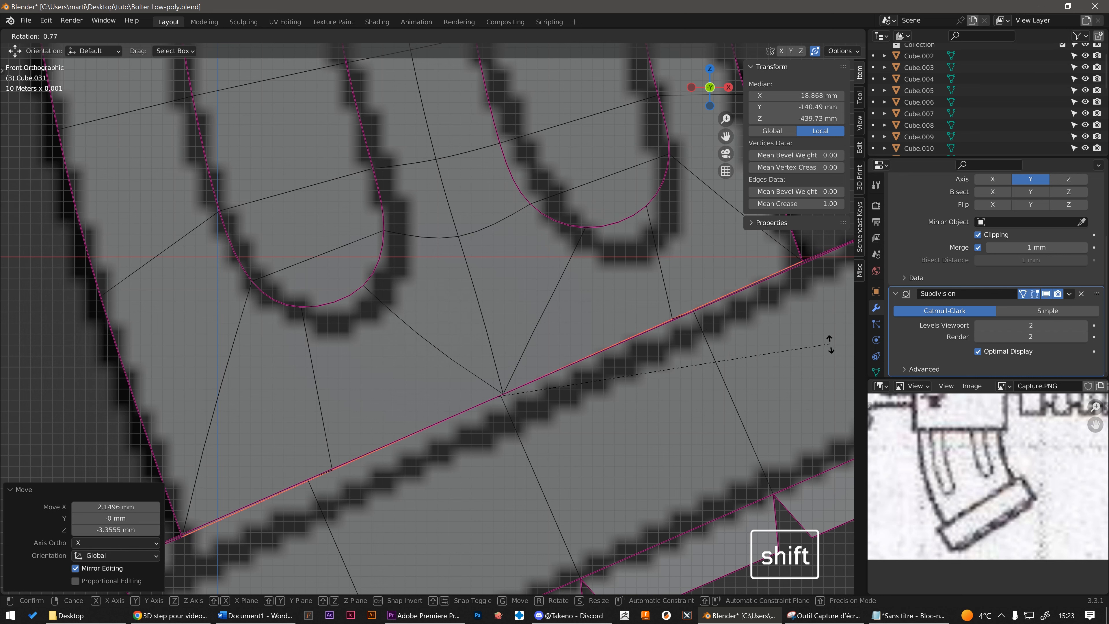
pyautogui.click(834, 413)
# Return to Object Mode, turn off X-ray and view the magazine with the whole bolter from an angle
pyautogui.scroll(-5, 662, 395)
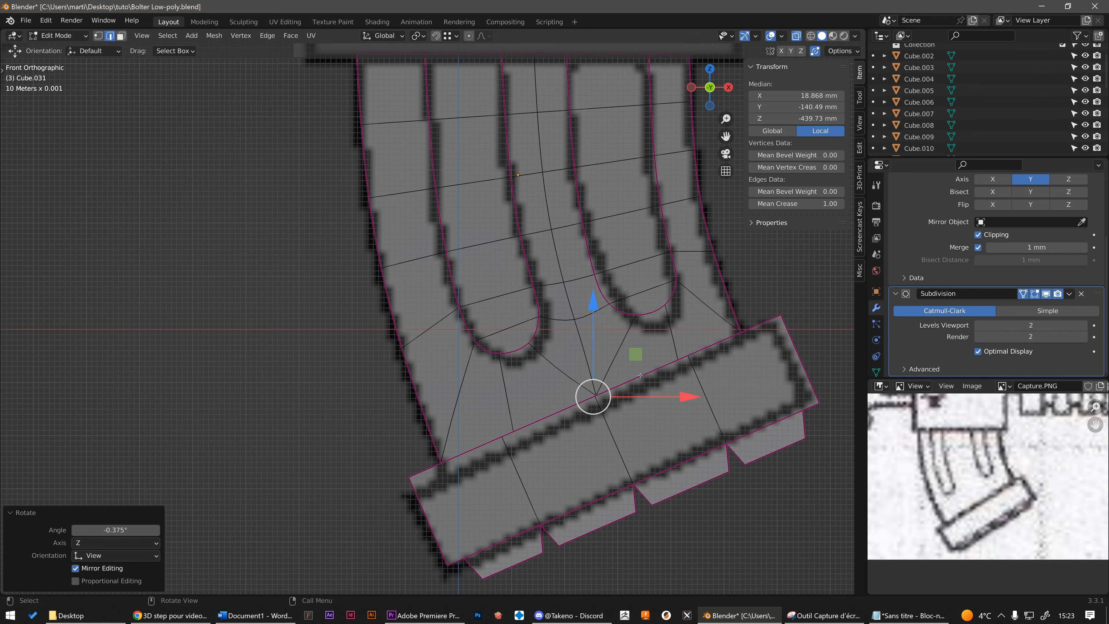
pyautogui.moveTo(640, 375); pyautogui.dragTo(417, 424, button='middle')
pyautogui.press('Tab')
pyautogui.hotkey('alt', 'z')
pyautogui.scroll(-2, 538, 405)
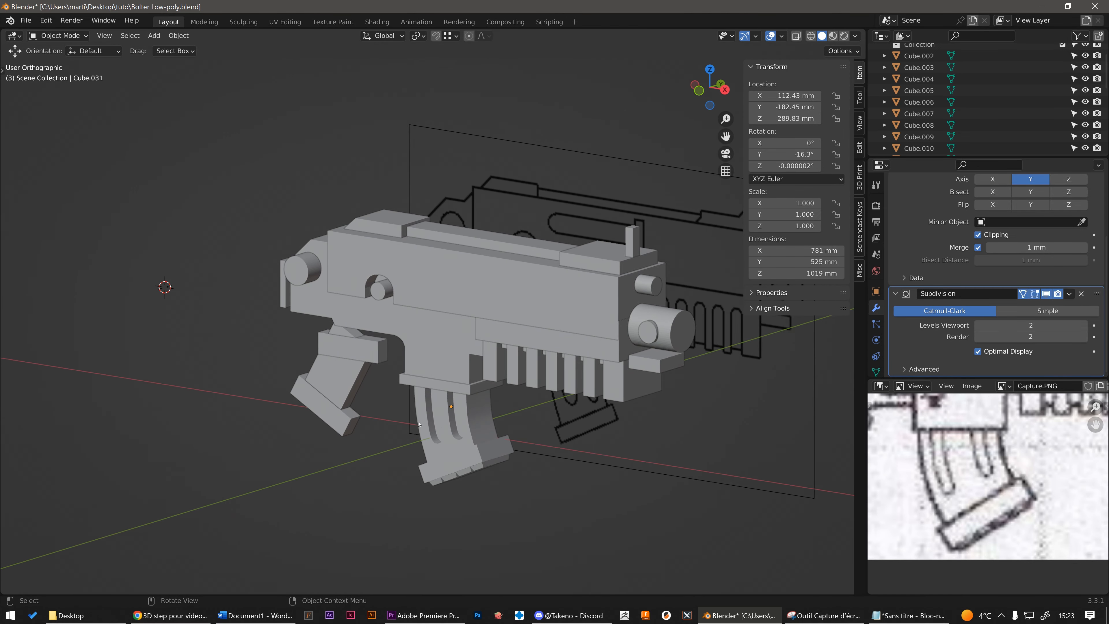